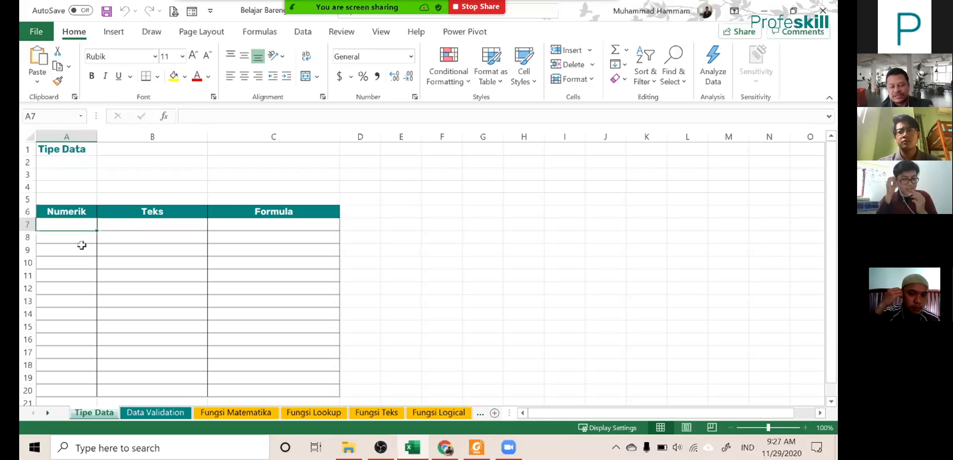
- Enter 1 in A7 and 2 in A8 under the Numerik heading
text(1)
key(Return)
text(2)
key(Return)
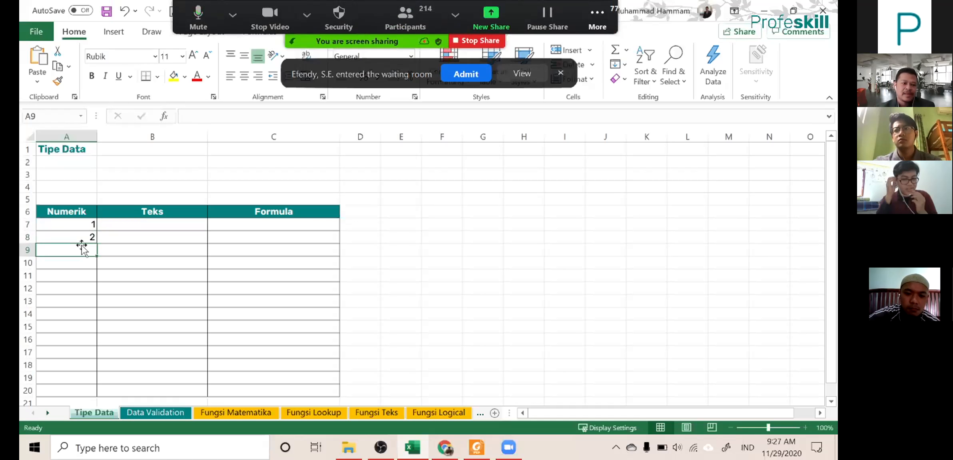
- Format cell A7 as Short Date, dismissing the meeting's waiting-room notifications that cover the sheet
click(71, 223)
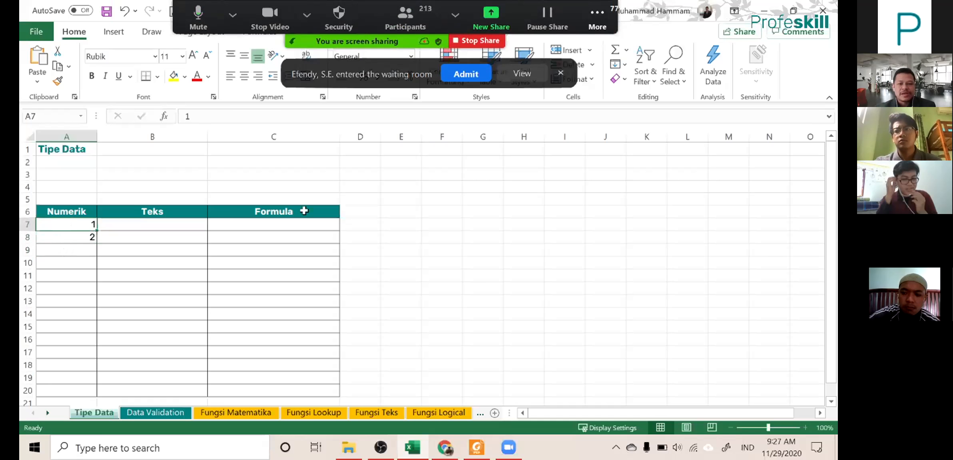
click(560, 72)
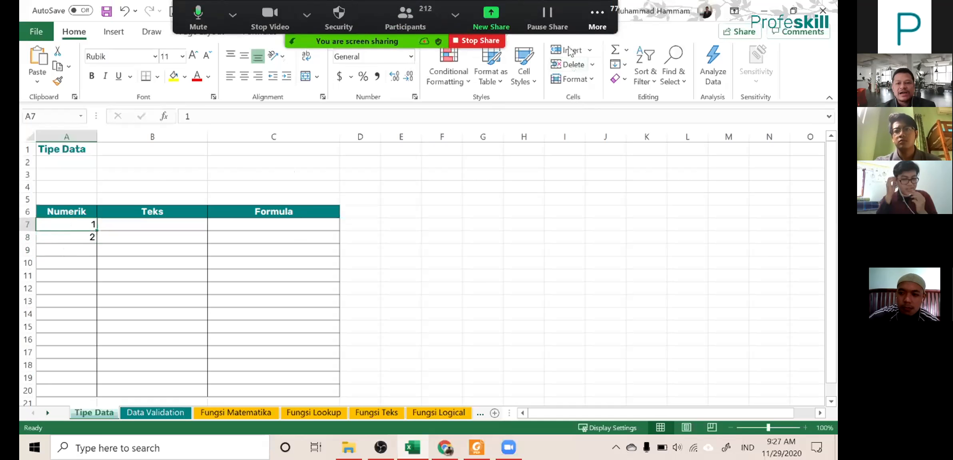
click(597, 16)
click(622, 128)
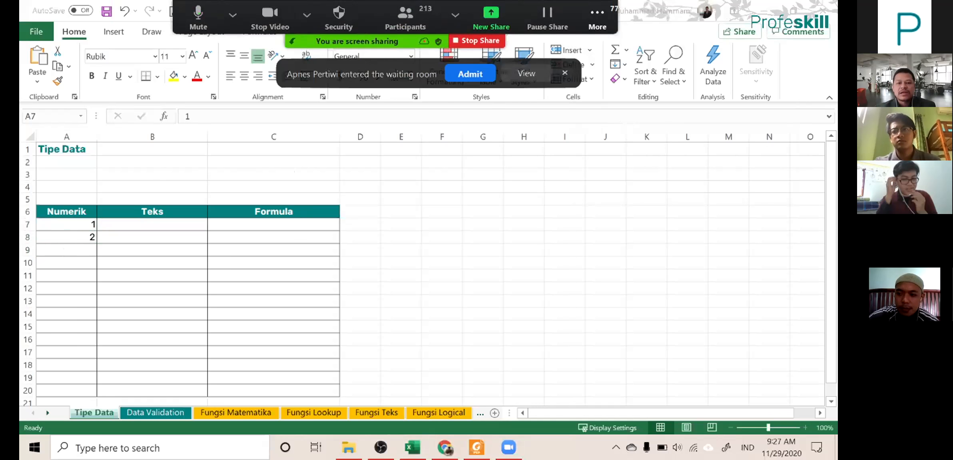
click(561, 73)
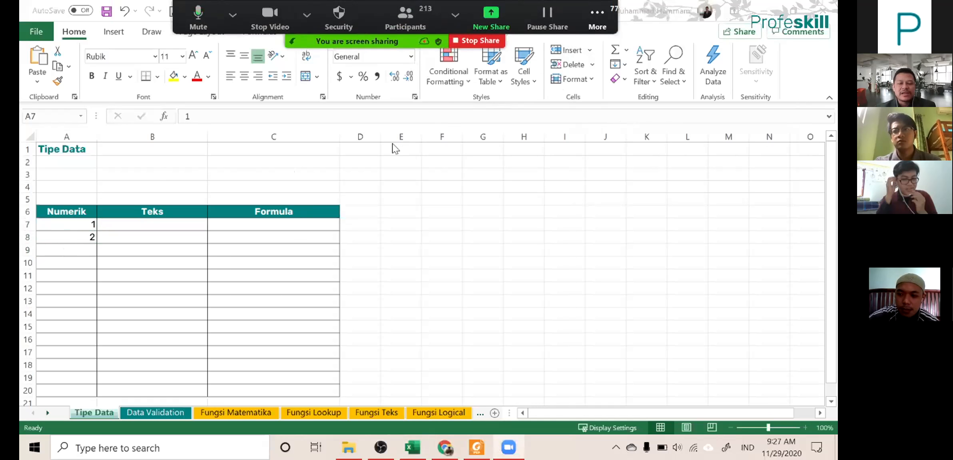
click(412, 57)
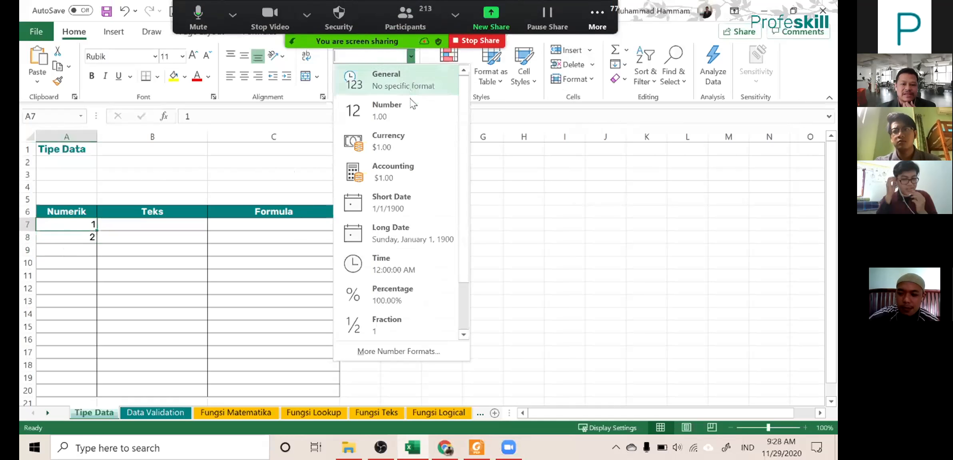
click(414, 213)
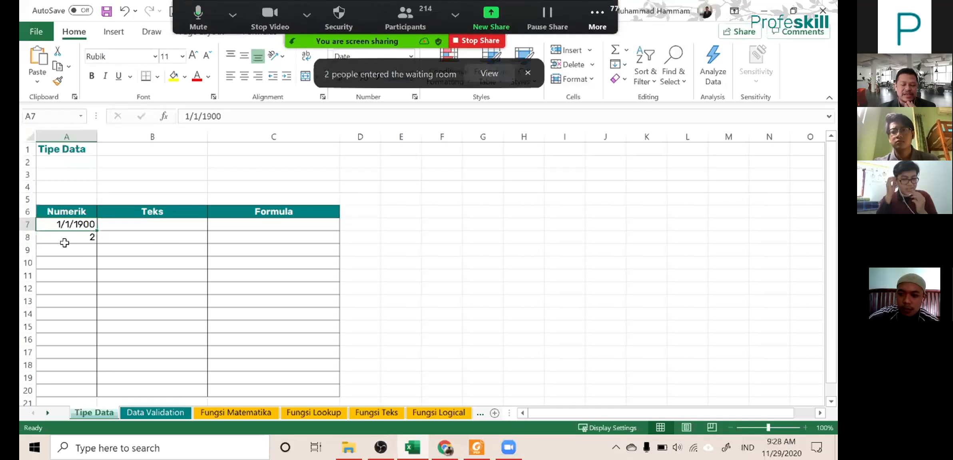
- Replace the value in A8 with 367 and format the cell as Short Date
click(66, 237)
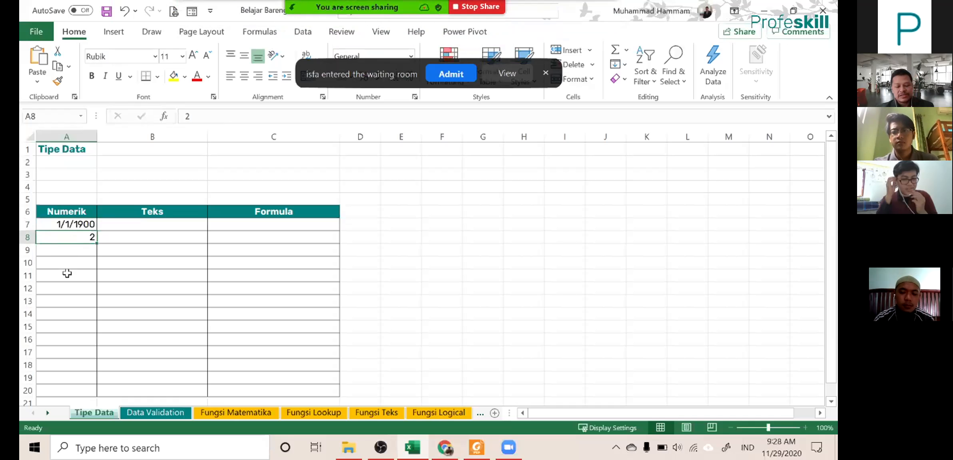
text(367)
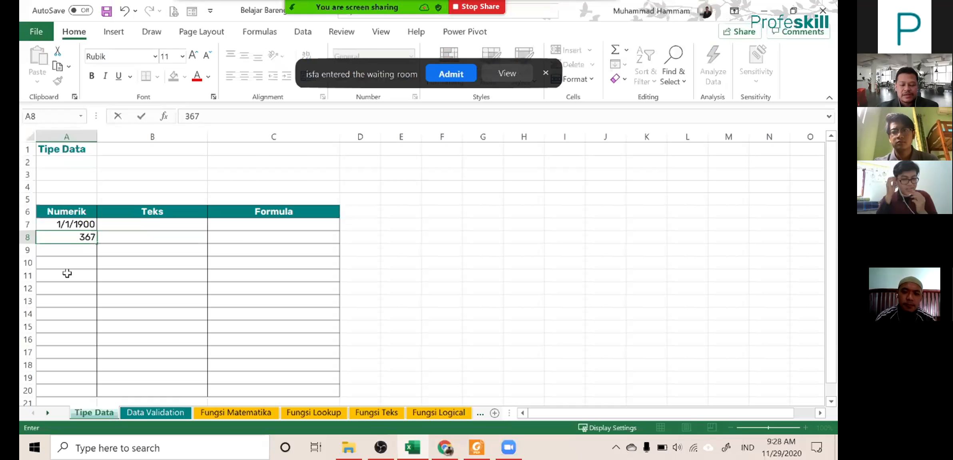
key(ctrl+Return)
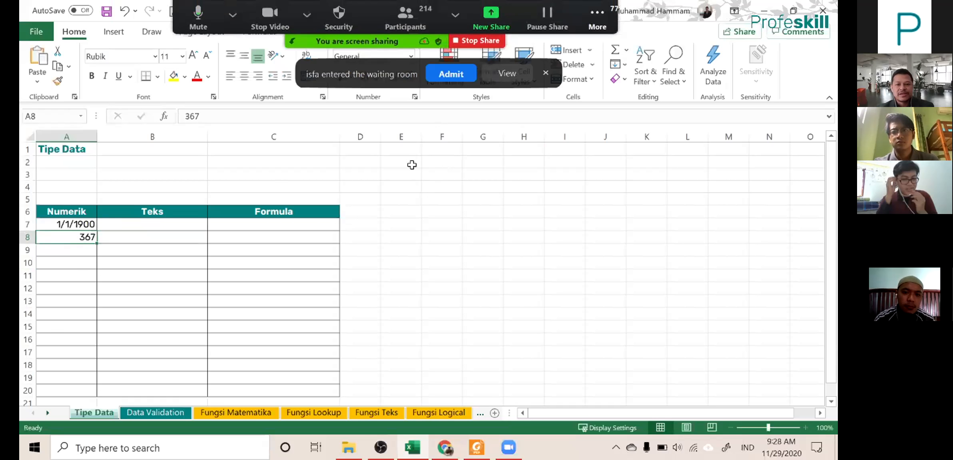
click(545, 72)
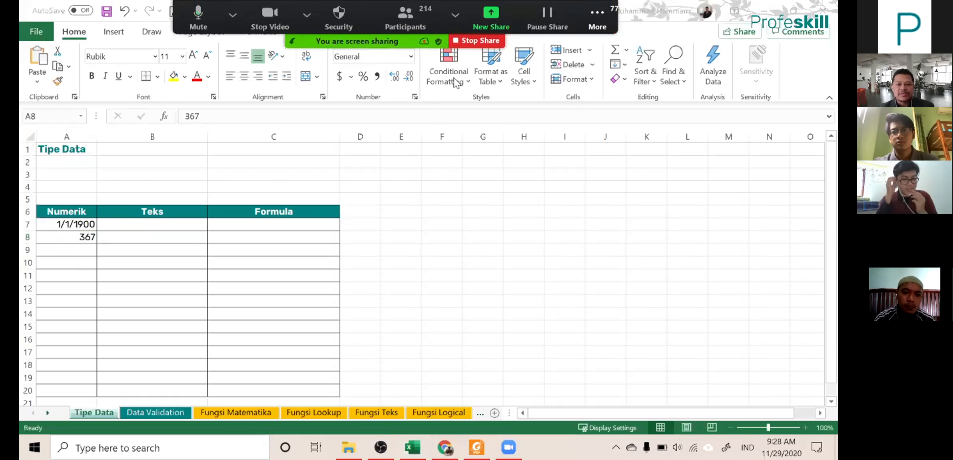
click(411, 56)
click(426, 202)
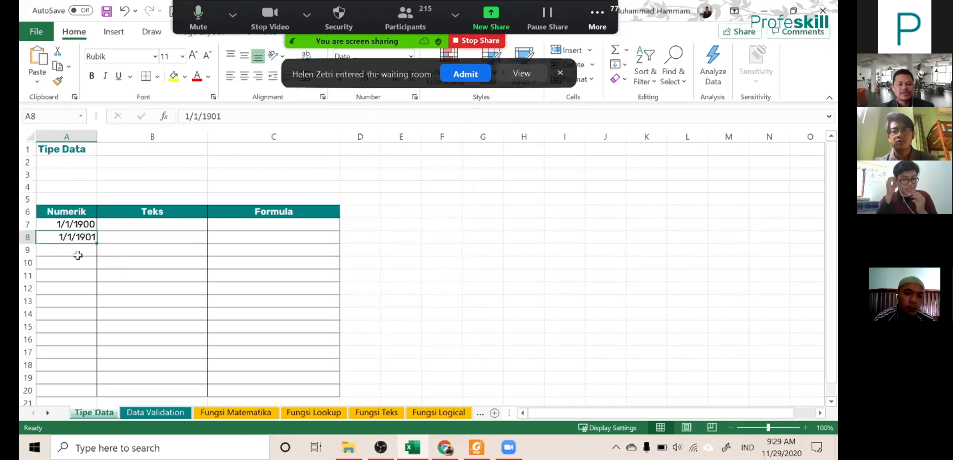
- Enter the date 1/1/1899 in cell A9 of the Numerik column
click(78, 255)
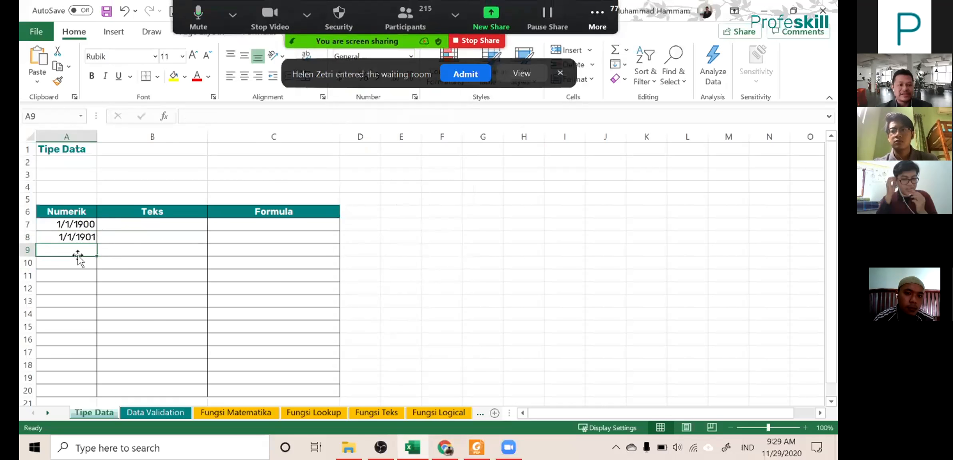
text(1/1/)
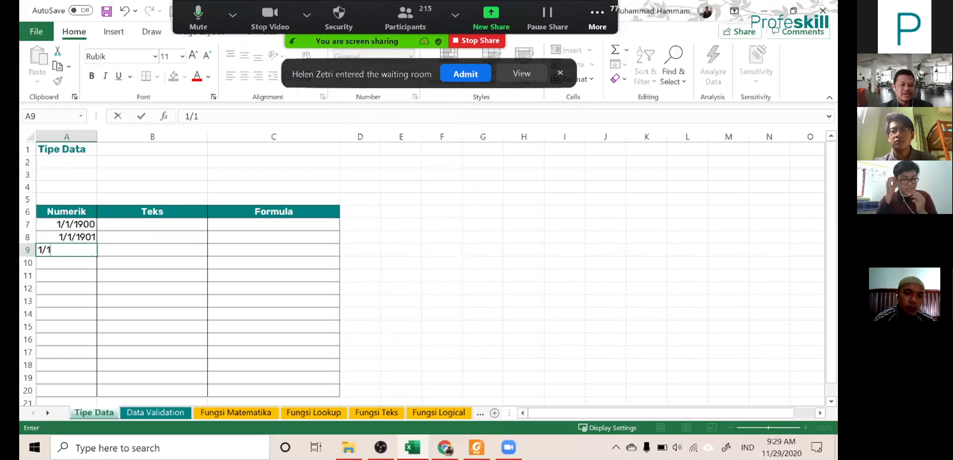
text(1800)
key(BackSpace)
key(BackSpace)
text(99)
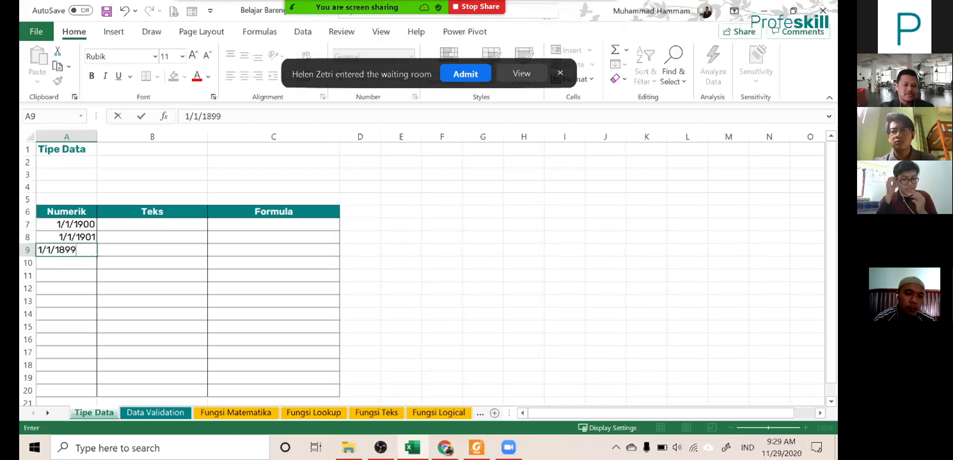
key(Return)
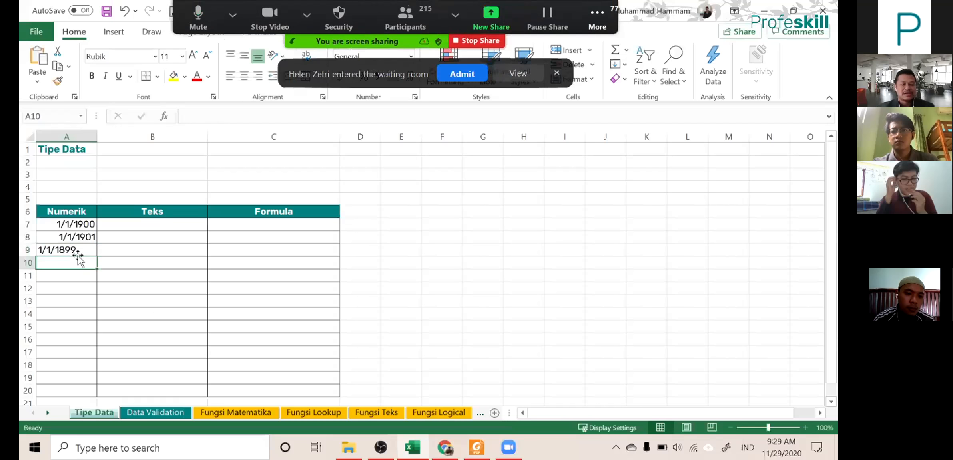
- Replace the entry in A9 with -1 and format the cell as Short Date
click(79, 249)
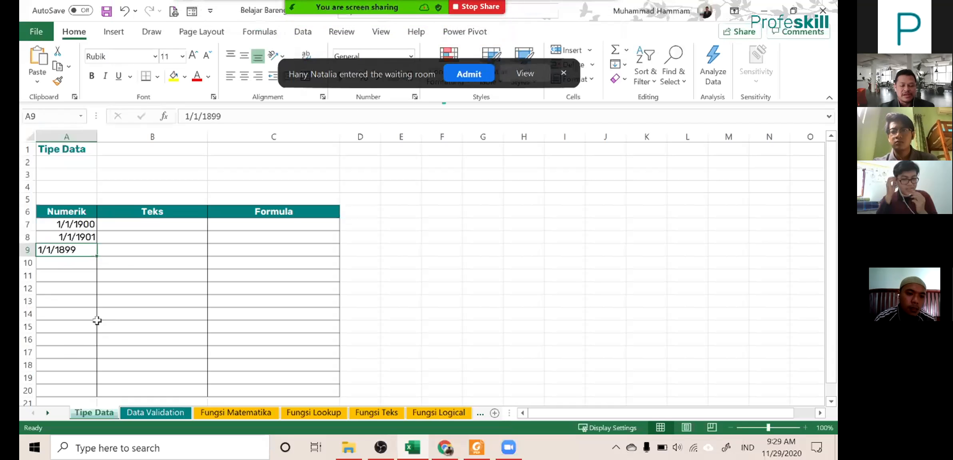
text(-1)
key(Return)
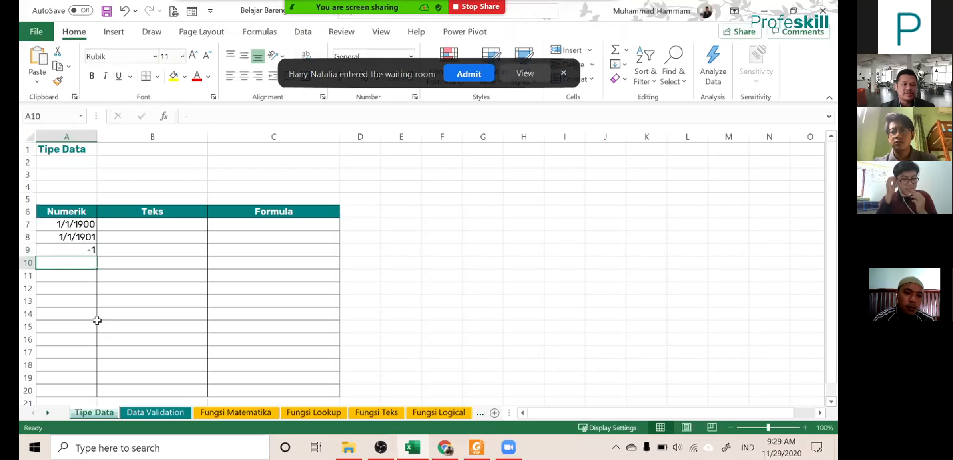
click(76, 248)
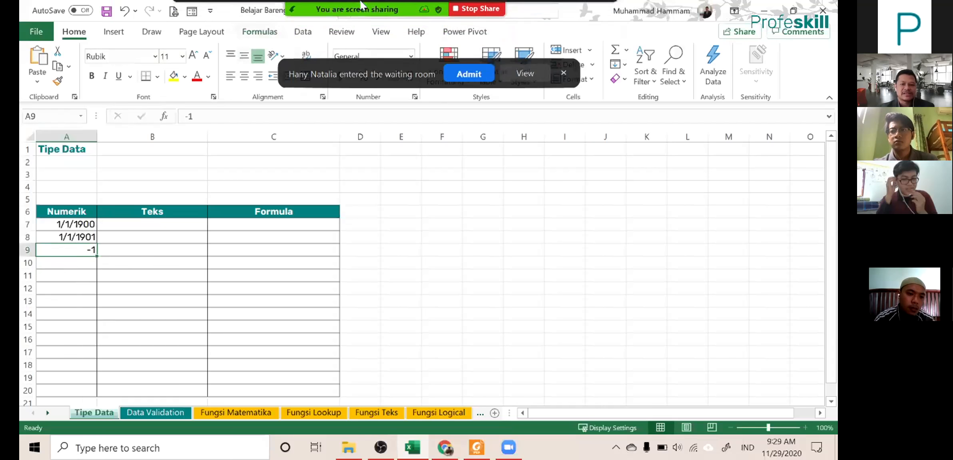
click(411, 56)
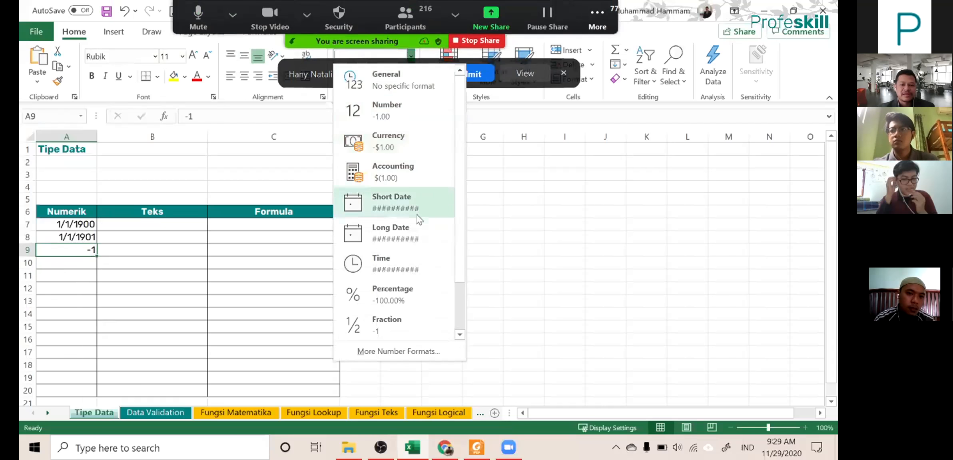
click(400, 203)
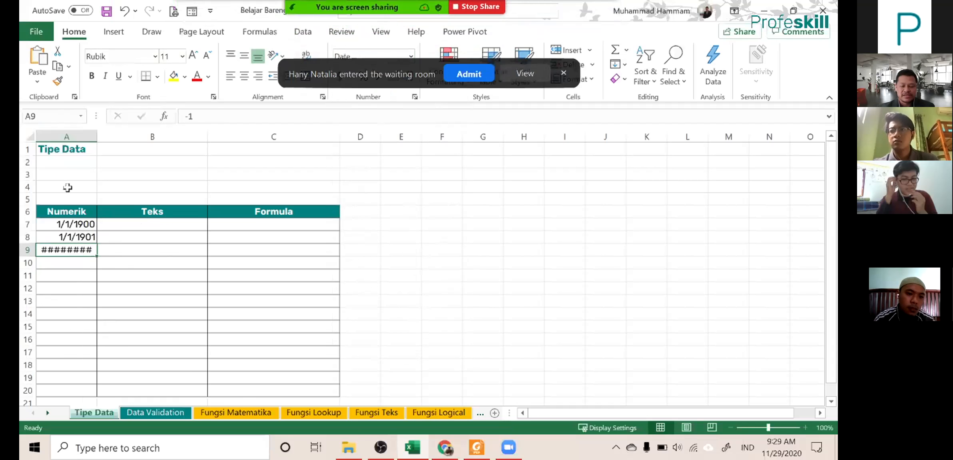
- Try column A at narrower and much wider widths, clear cell A9 and return the column to about its original width
drag(96, 139, 87, 139)
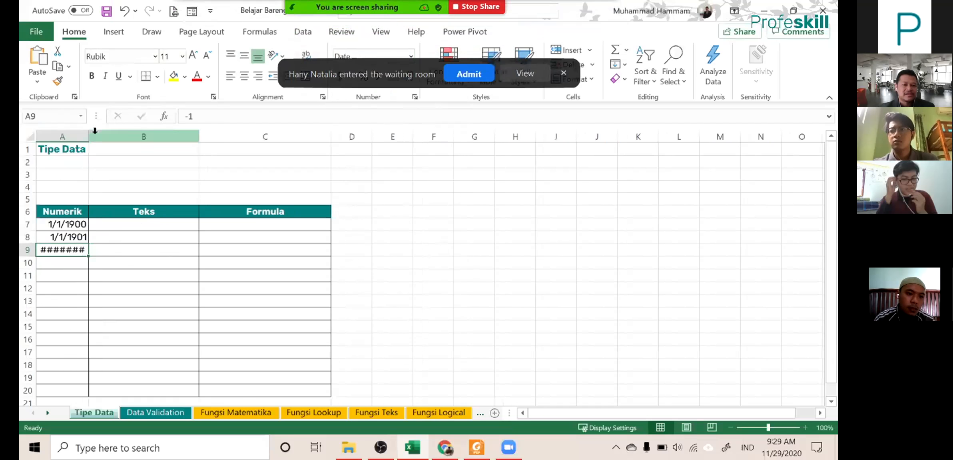
drag(285, 140, 318, 140)
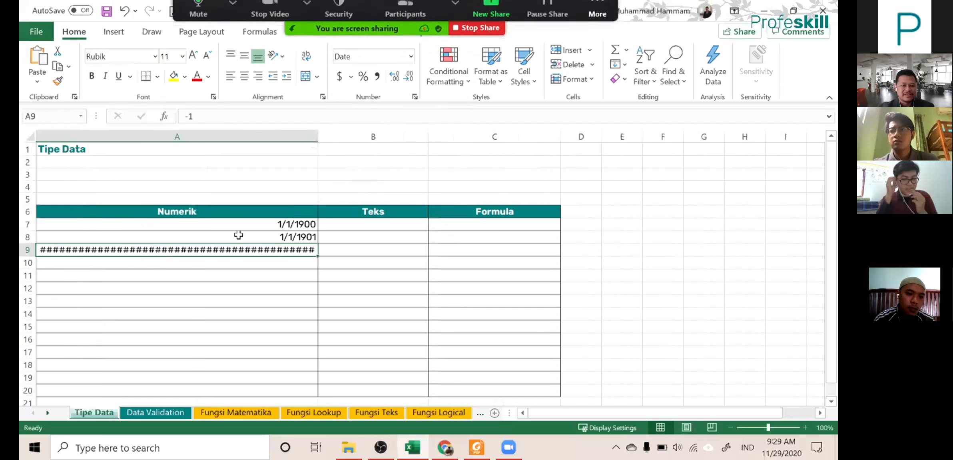
key(Delete)
drag(318, 141, 96, 137)
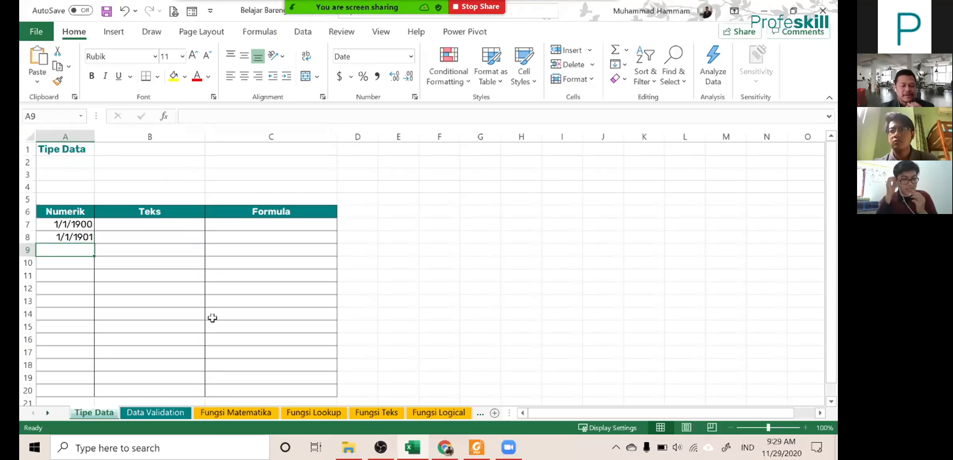
- Enter 1990 without an apostrophe in B7 under the Teks heading
click(158, 229)
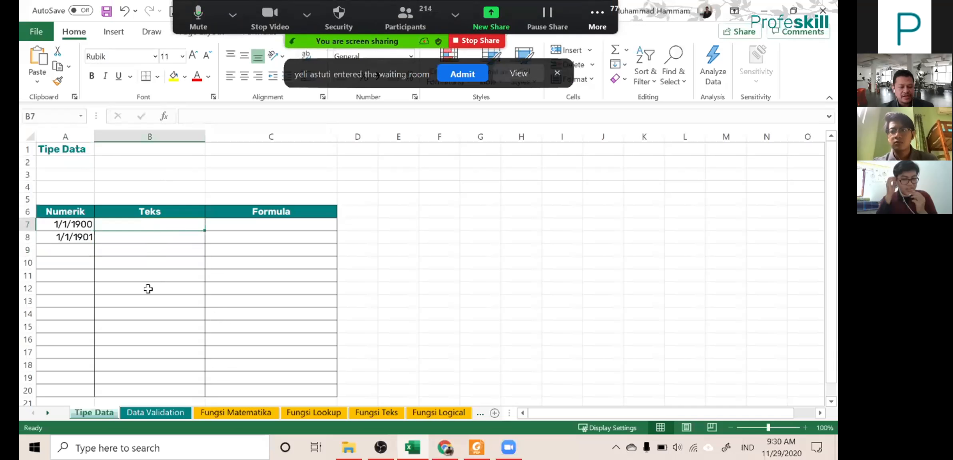
text(`)
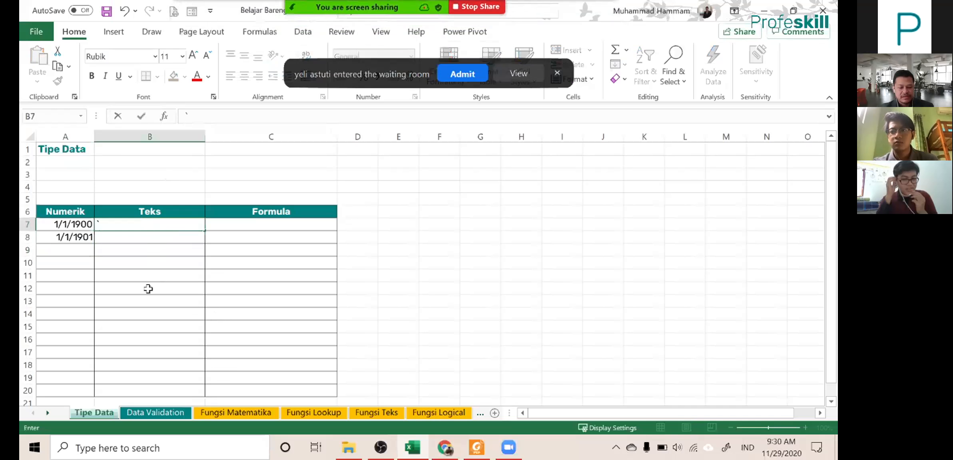
key(BackSpace)
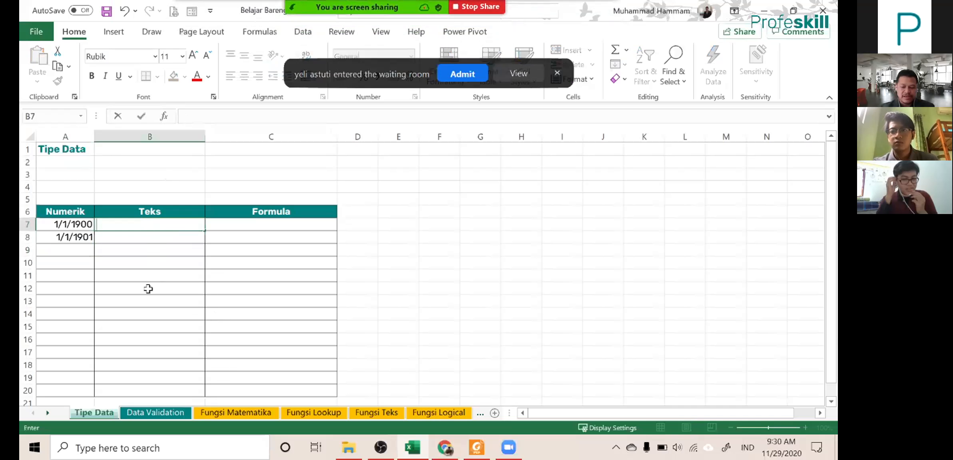
text(')
key(BackSpace)
text(1990)
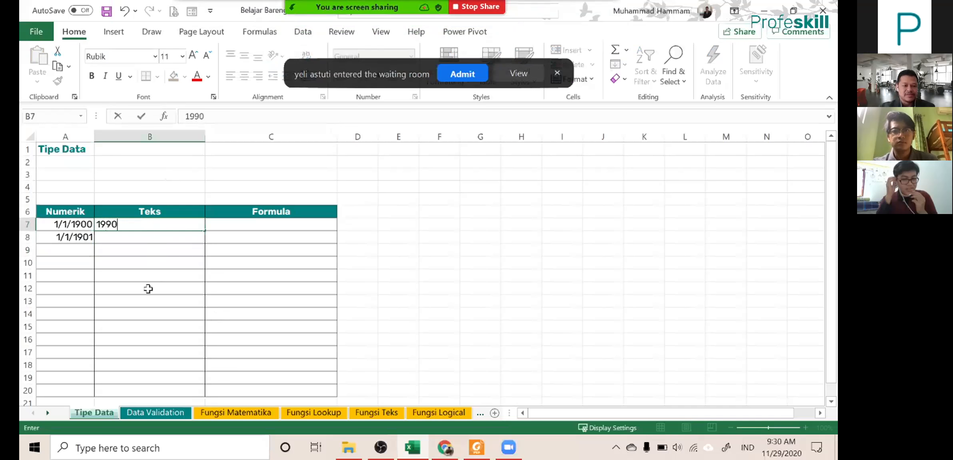
key(Return)
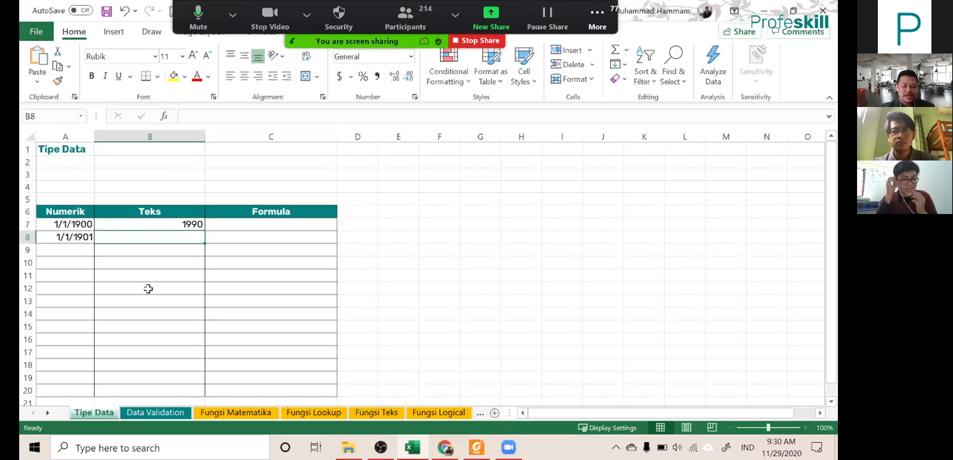
- Replace the entry in B7 with '1990, using a leading apostrophe to store it as text
key(Up)
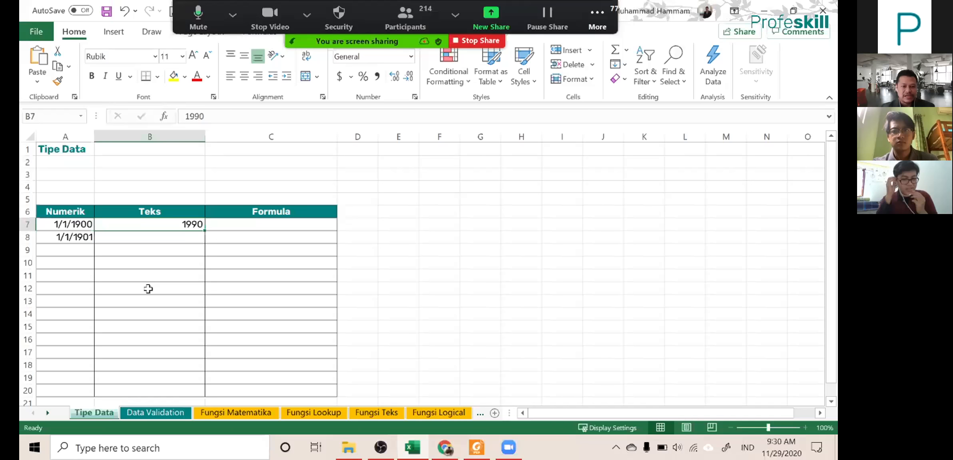
text('1990)
key(Return)
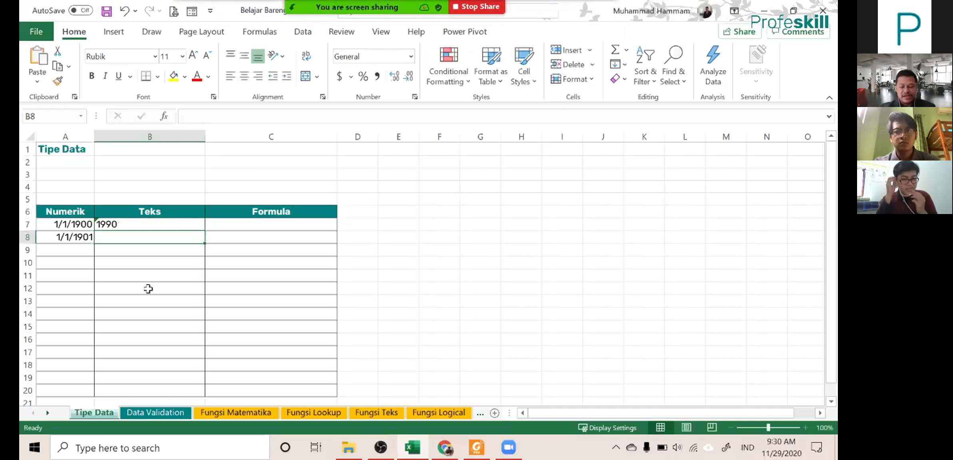
key(Up)
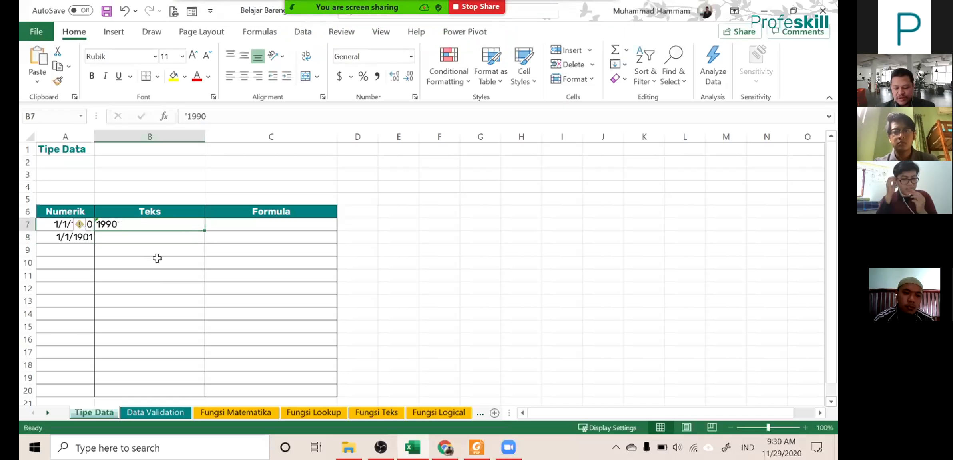
click(119, 239)
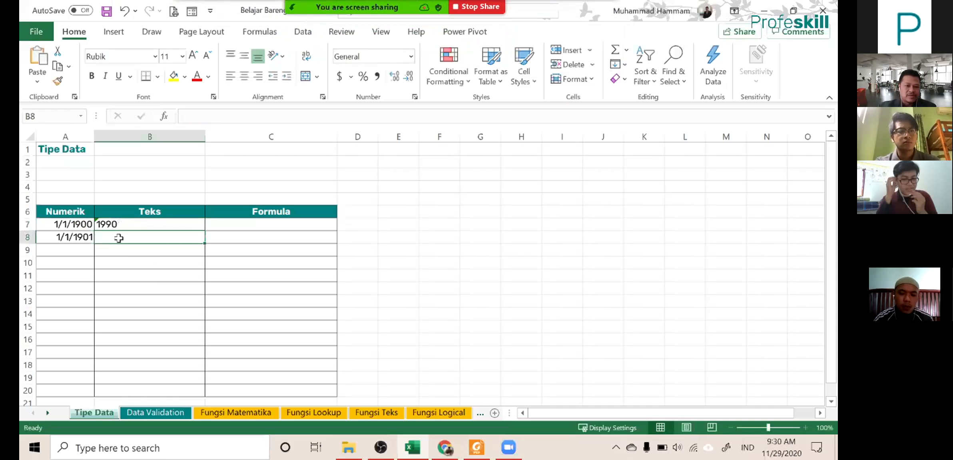
click(241, 226)
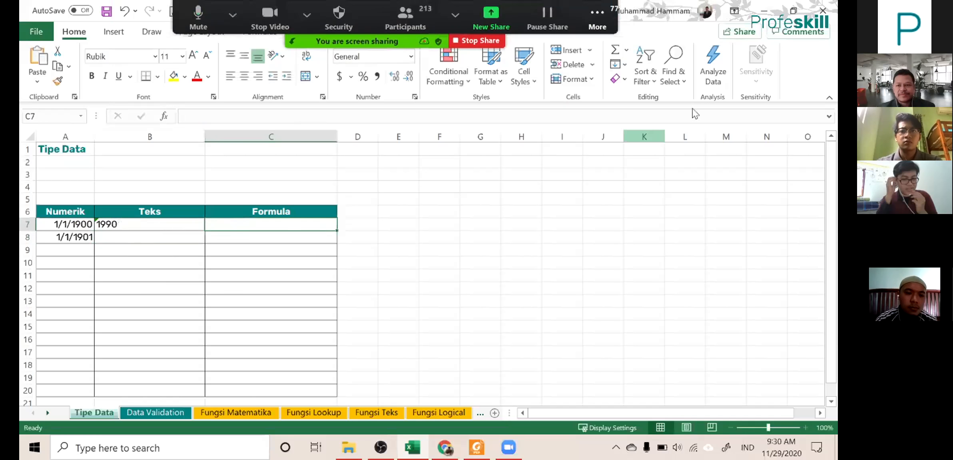
- Restore the maximized Excel window to a smaller size and switch to the PDF reader showing the tirhp_i_2019 document
click(794, 11)
drag(260, 40, 273, 97)
click(676, 154)
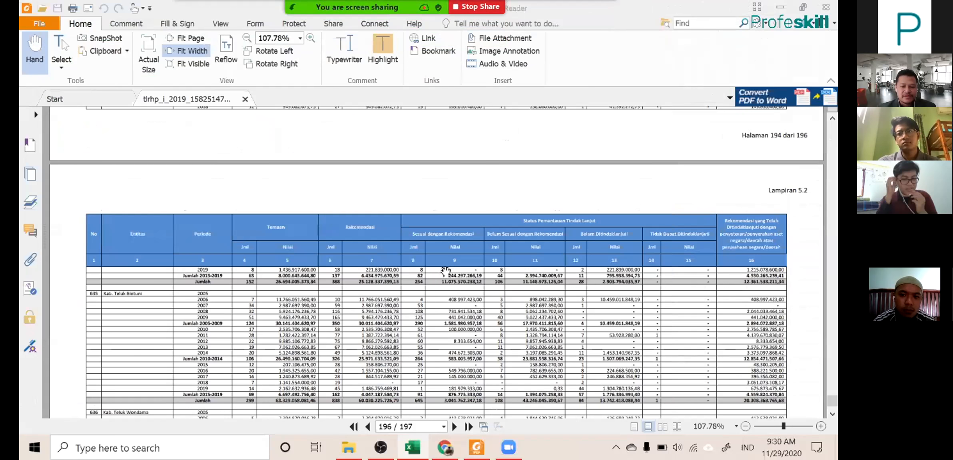
- Switch back to the Belajar Bareng 1.xlsx workbook in Excel and minimize the PDF reader behind it
drag(417, 172, 374, 102)
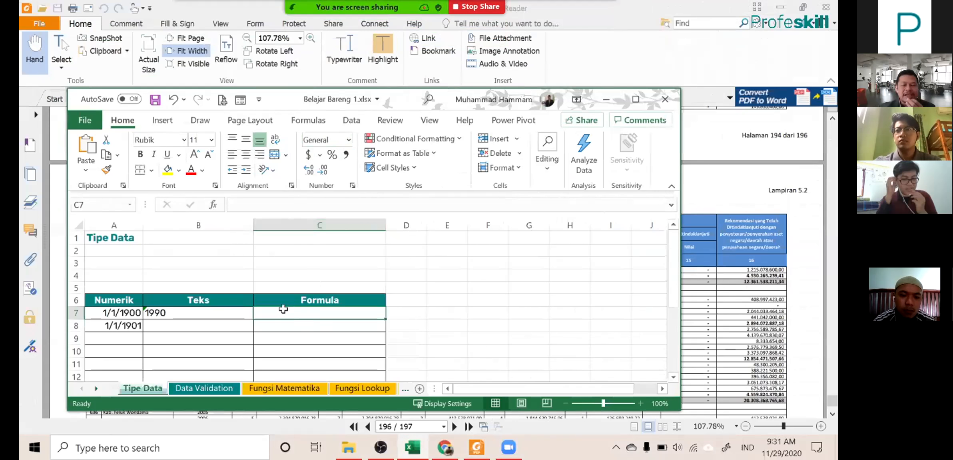
click(779, 7)
click(764, 12)
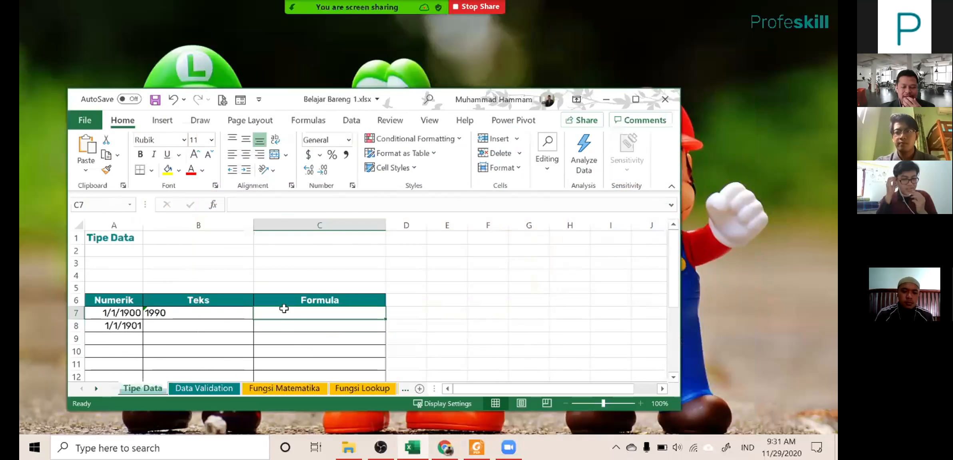
- Enter the formula =SUM(2,2) in C7 under the Formula heading
text(=)
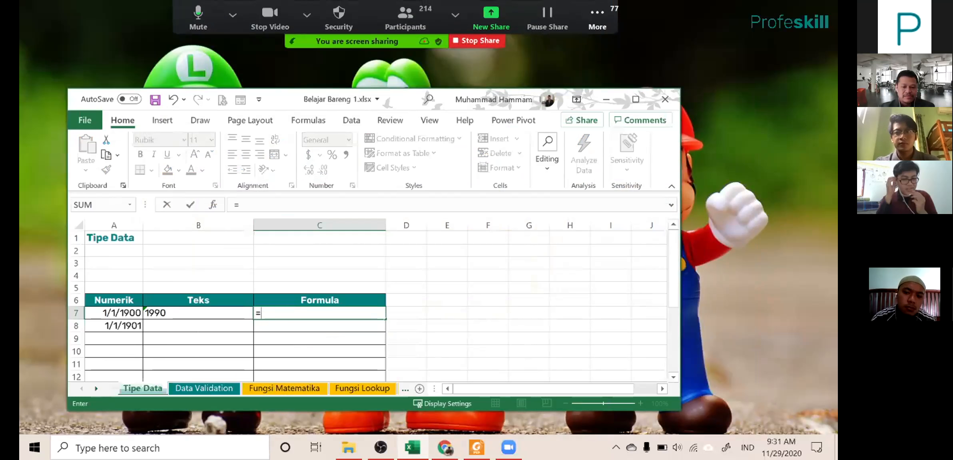
text(SUM)
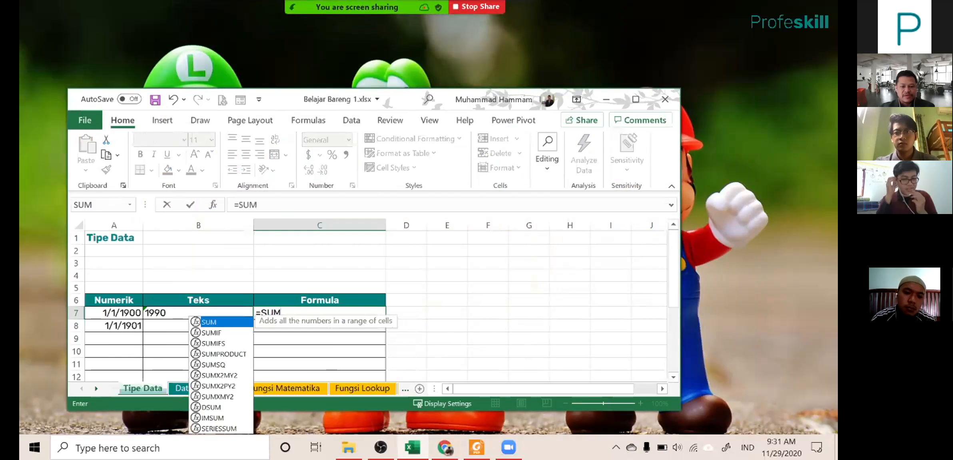
text(()
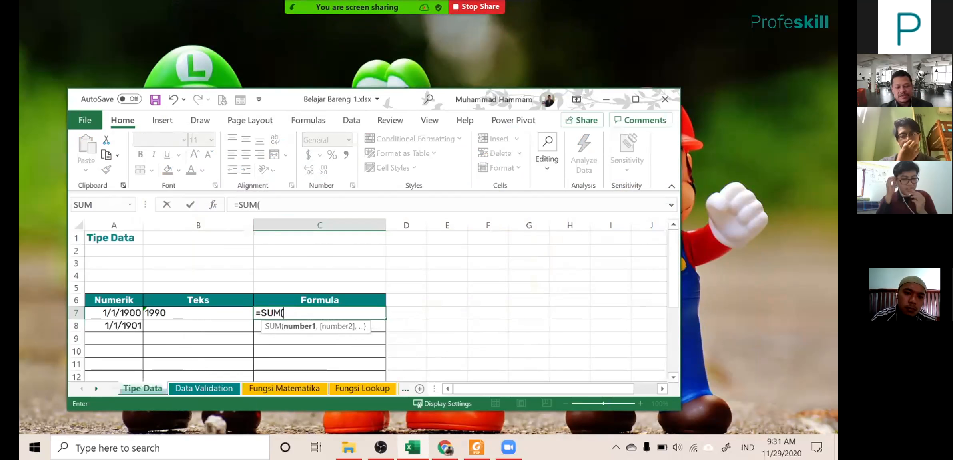
text(2,)
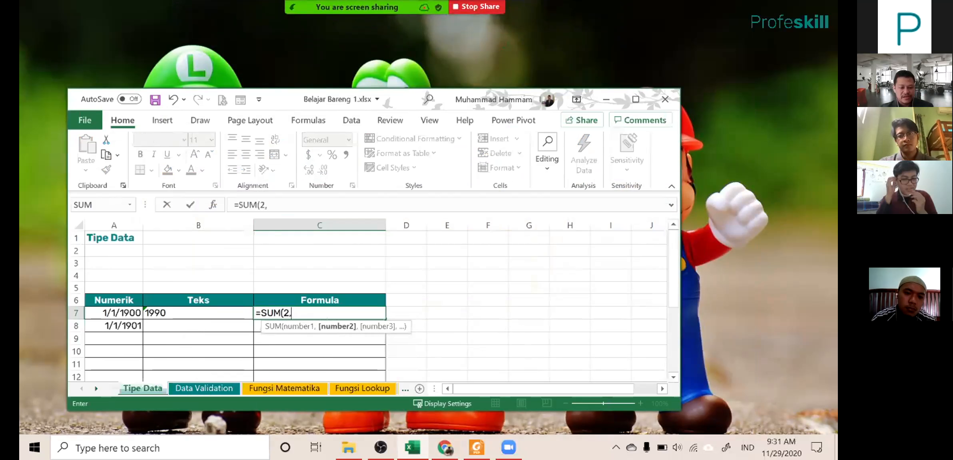
text(2))
key(Return)
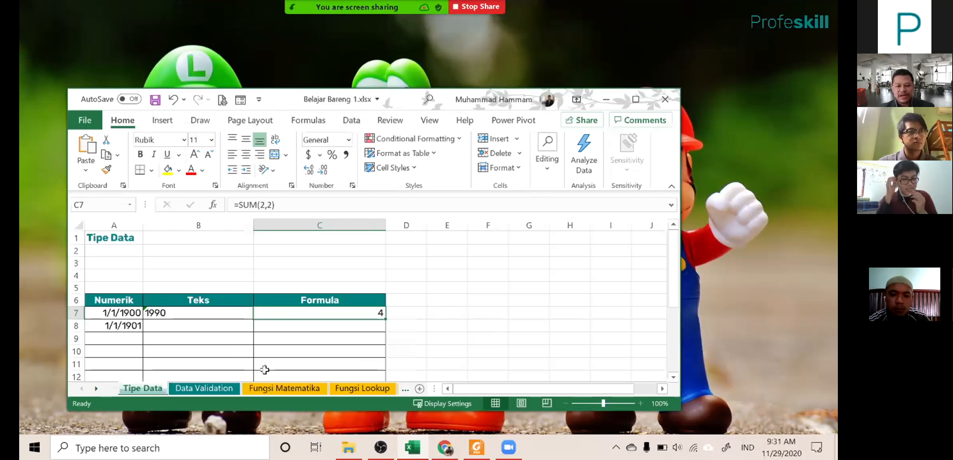
- Switch to the Data Validation sheet and look over the columns of the Rekapitulasi Perjalanan Dinas table
mouse_move(348, 447)
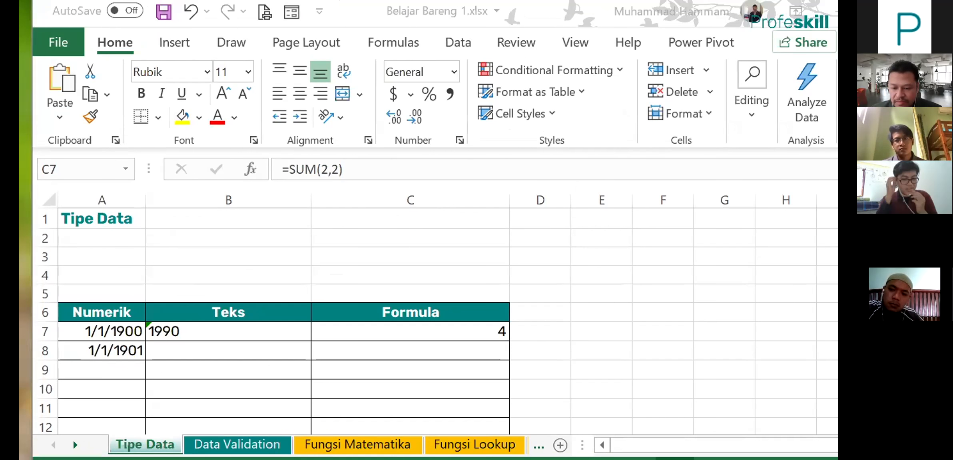
click(217, 447)
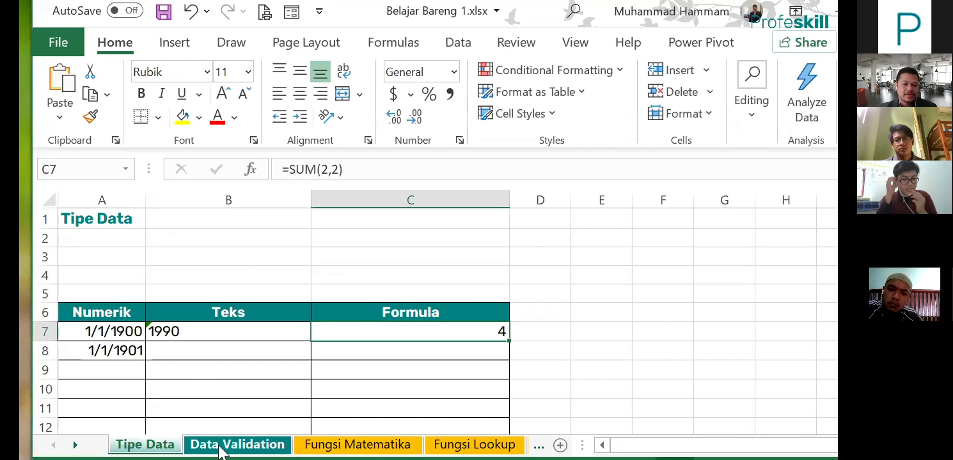
click(219, 447)
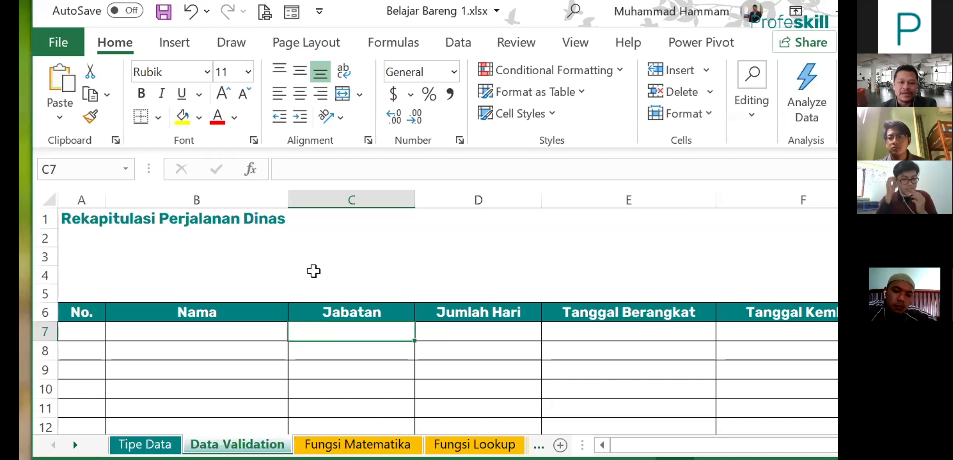
scroll(206, 291, down, 1)
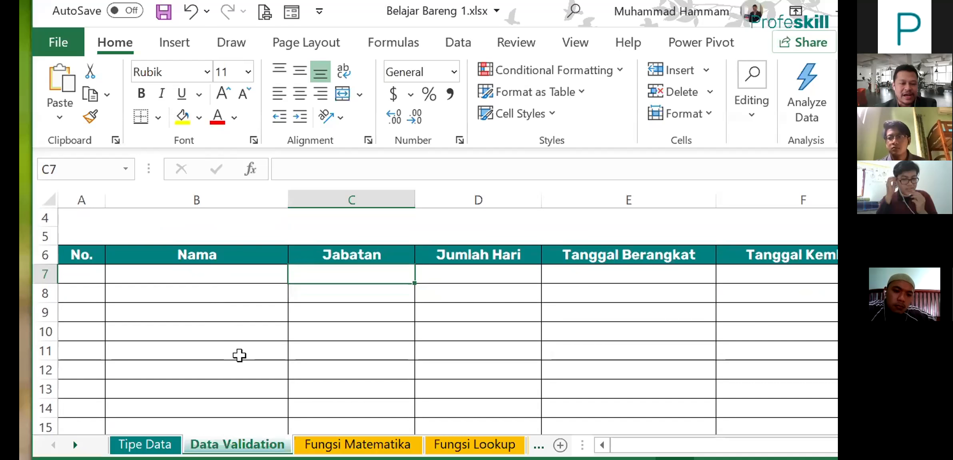
scroll(239, 356, up, 1)
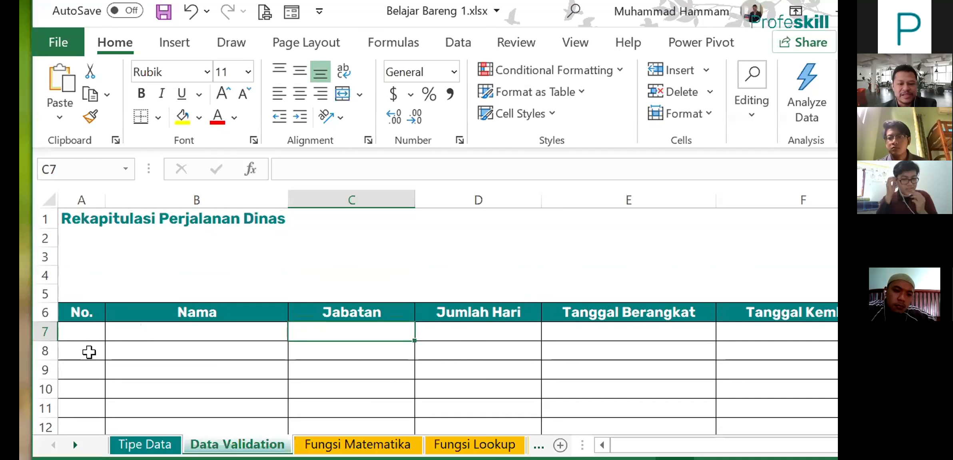
click(79, 330)
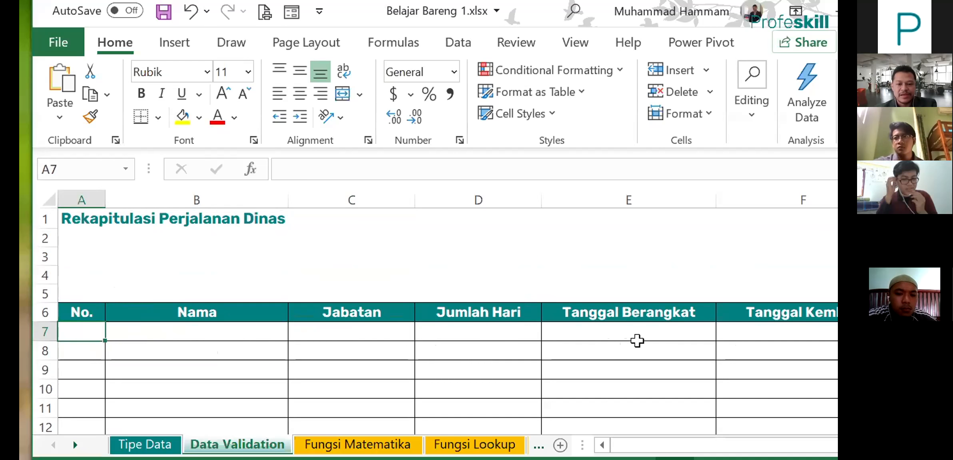
click(653, 332)
click(752, 336)
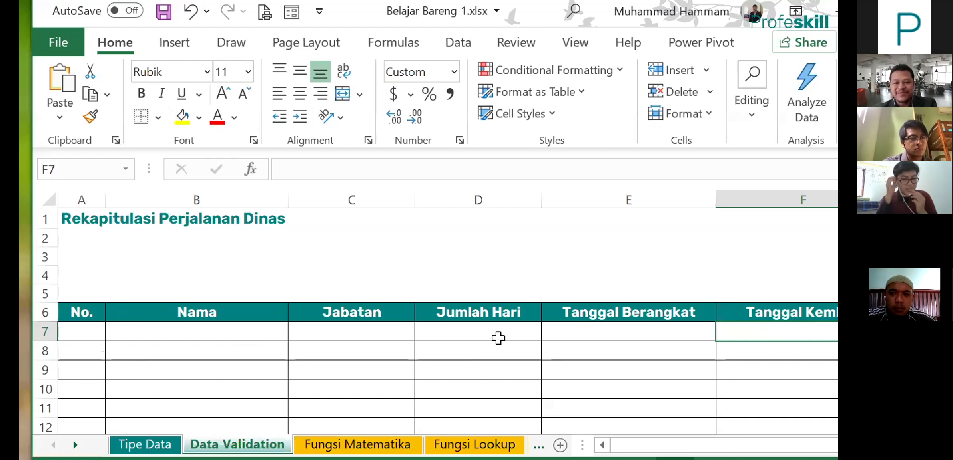
- Enter the date with the Indonesian month name, 1 Januari 2020, in E7 under Tanggal Berangkat
click(575, 335)
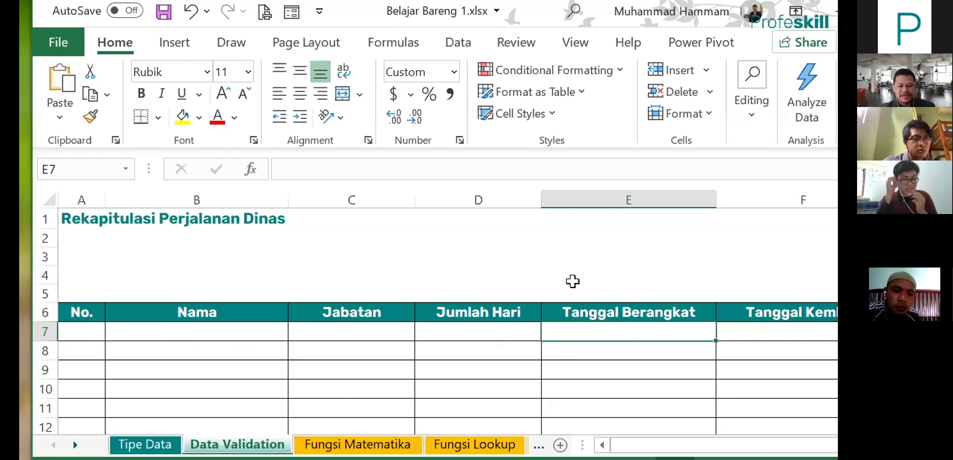
text(1 janura)
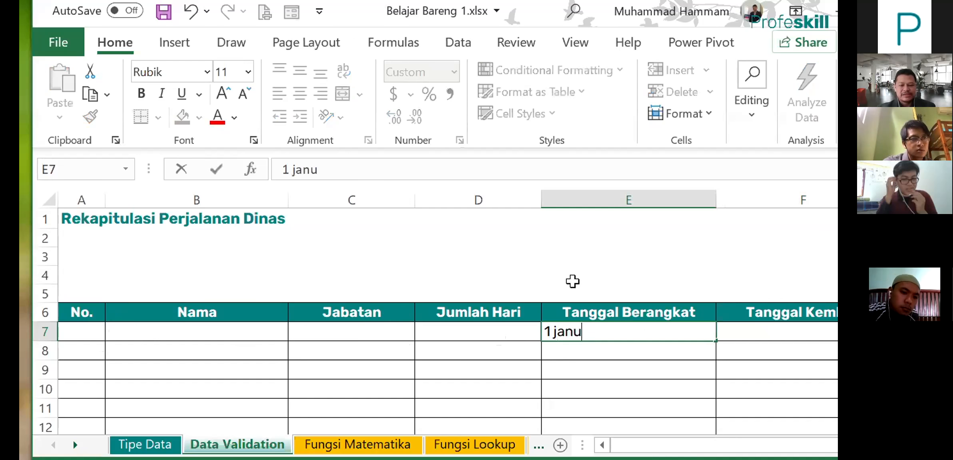
key(BackSpace)
key(BackSpace)
text(ari )
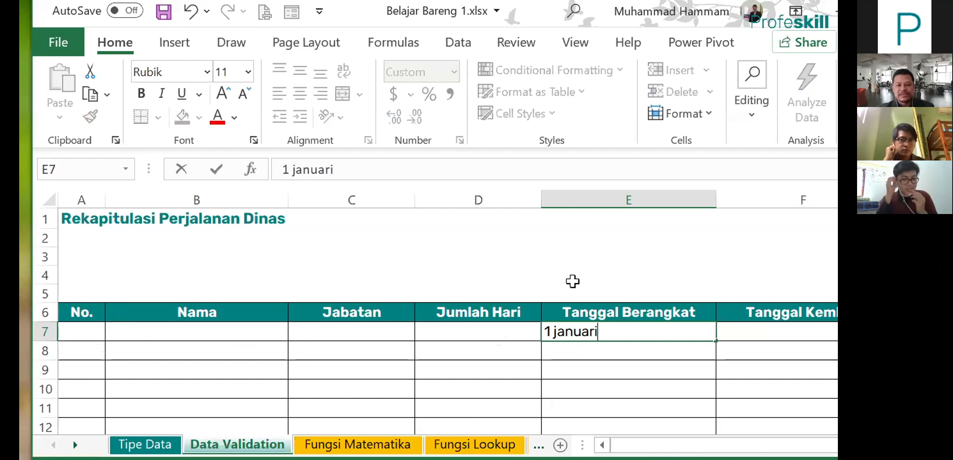
text(2020)
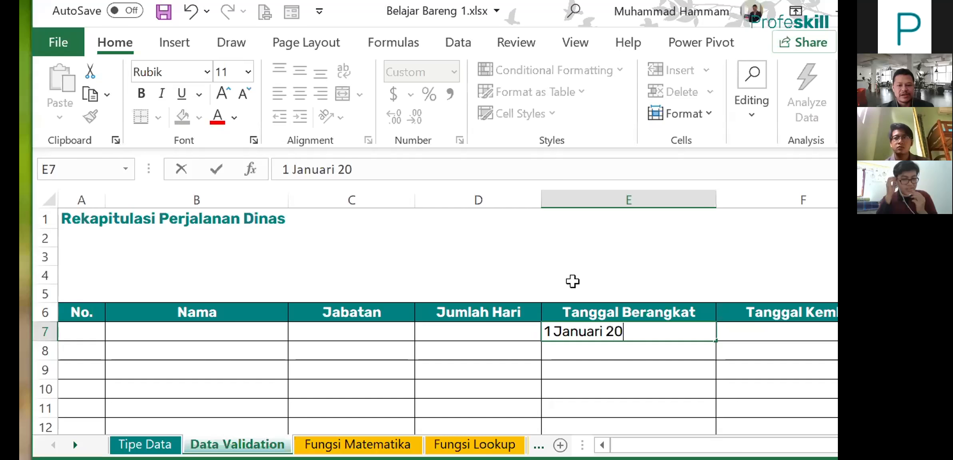
key(Return)
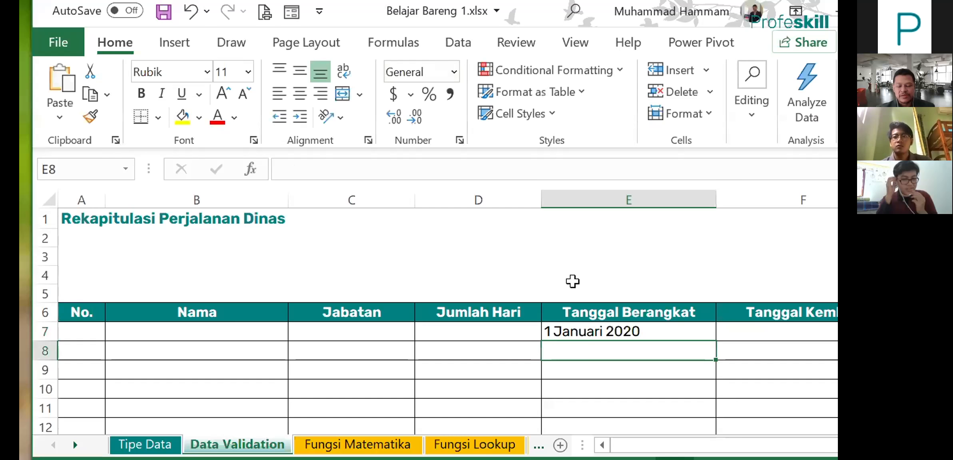
- Edit the E7 entry to use the English month spelling, 1 January 2020
key(Up)
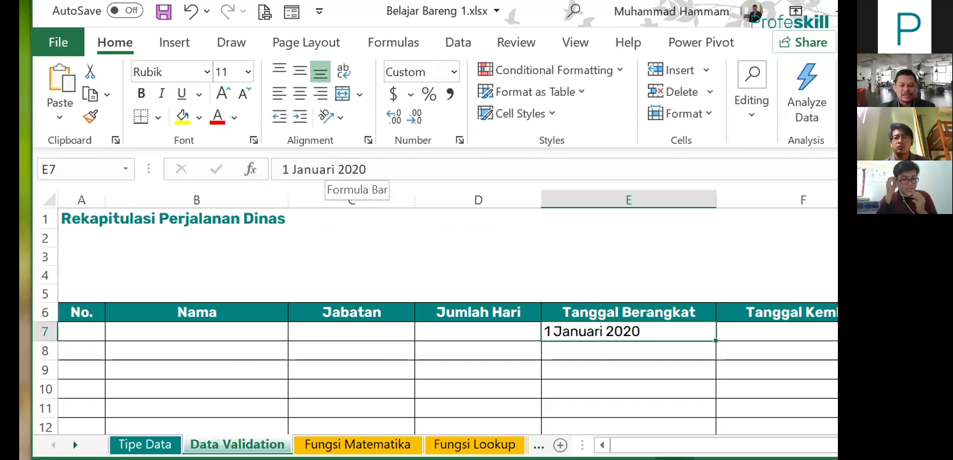
click(335, 169)
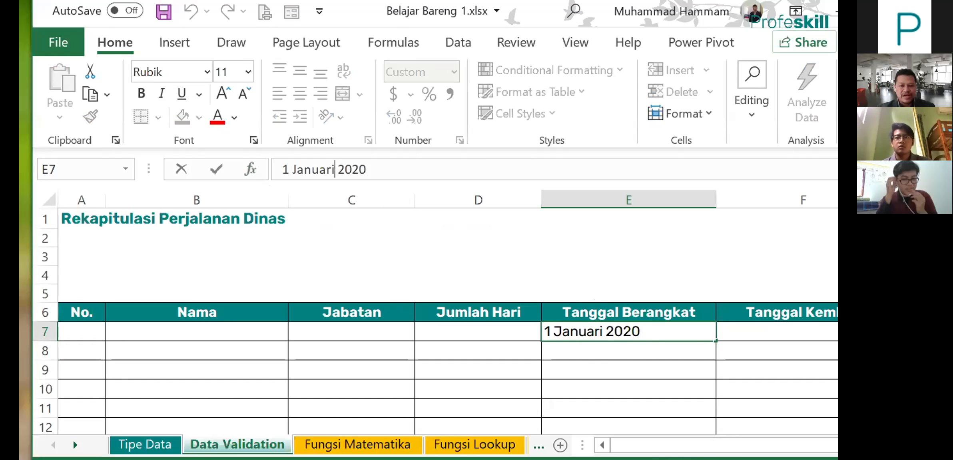
key(BackSpace)
text(y)
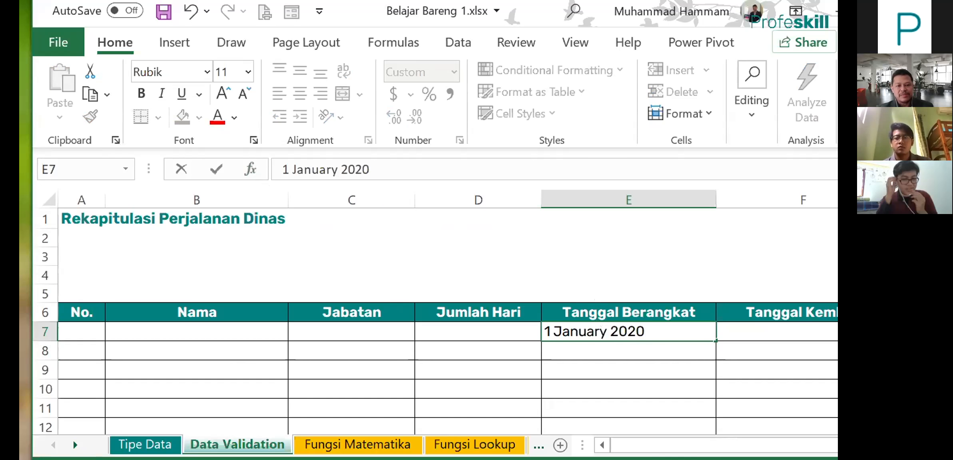
key(Return)
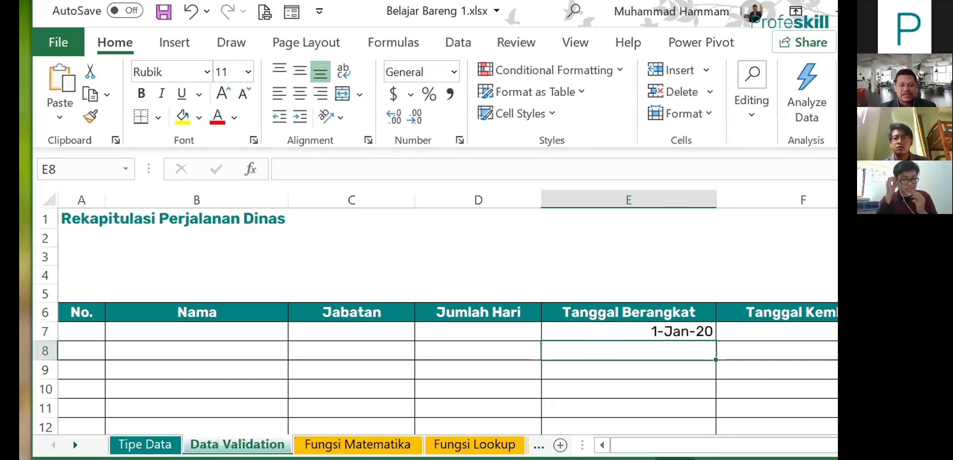
- Check how the date in E7 is stored, then clear the cell
click(608, 328)
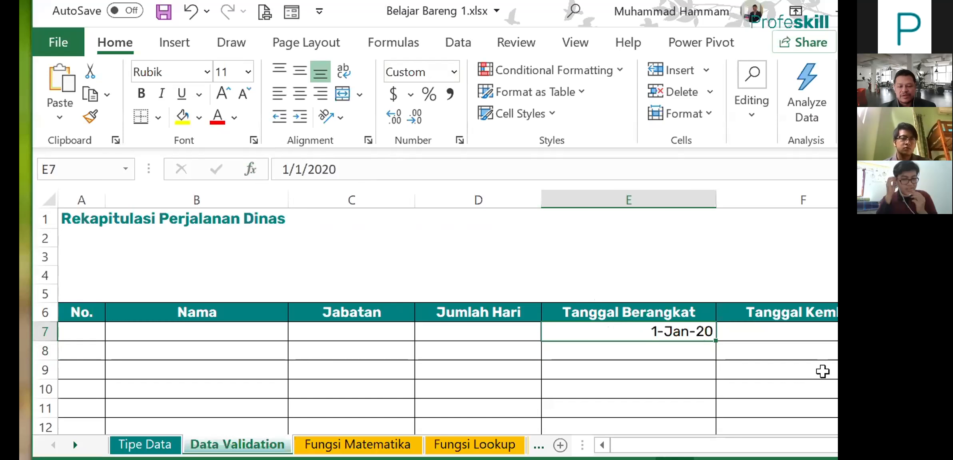
click(594, 353)
click(606, 328)
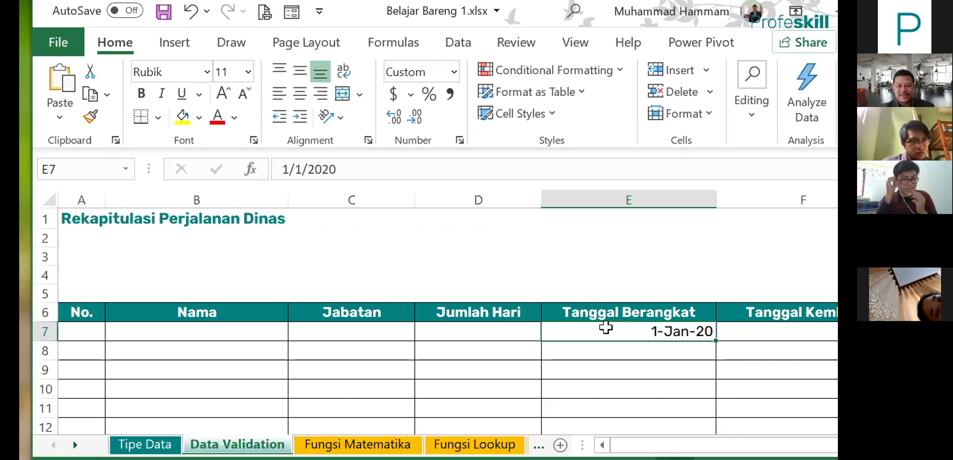
key(Delete)
key(Left)
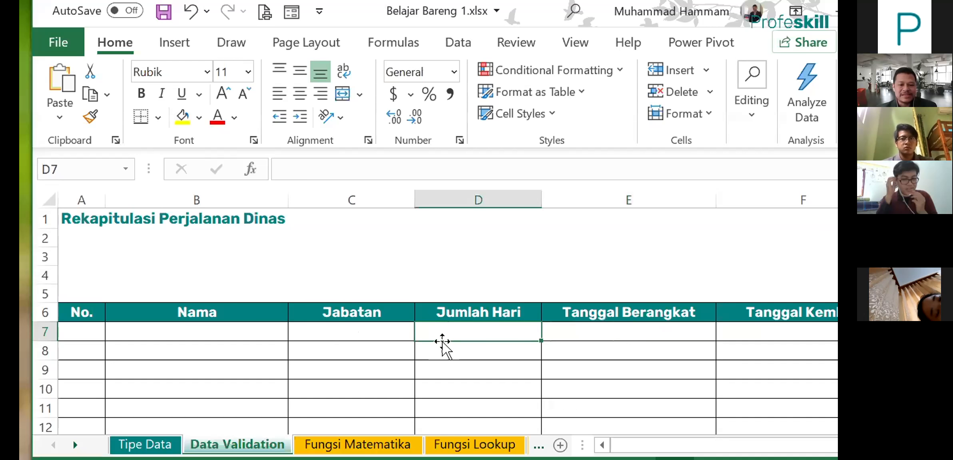
- Restrict the Jumlah Hari cells from D7 downward to whole numbers greater than 0 with a data validation rule
drag(451, 331, 456, 352)
click(458, 333)
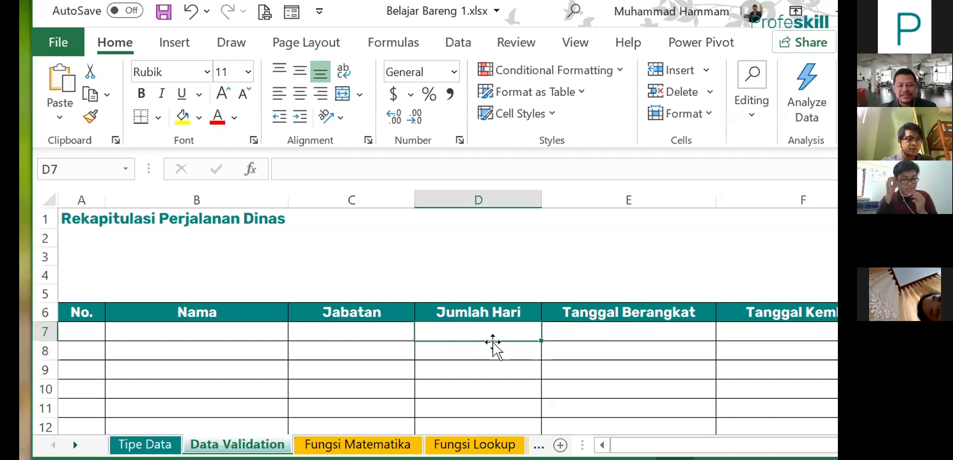
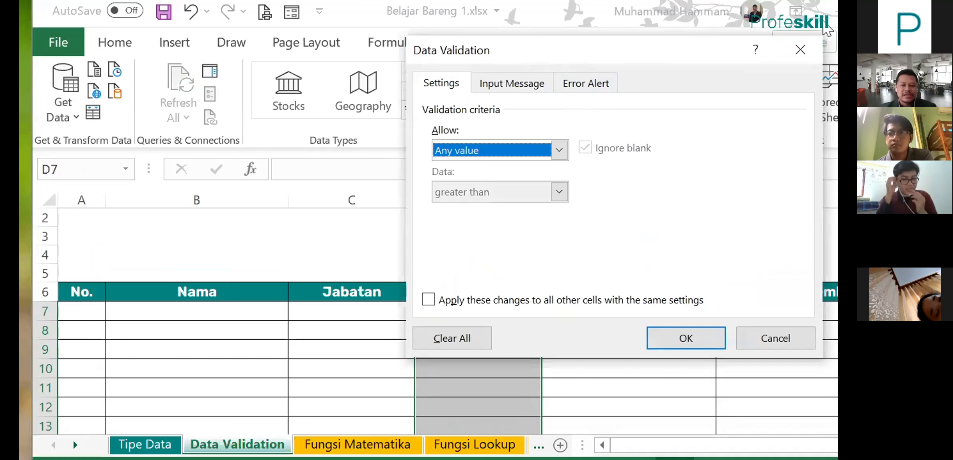
drag(630, 60, 812, 36)
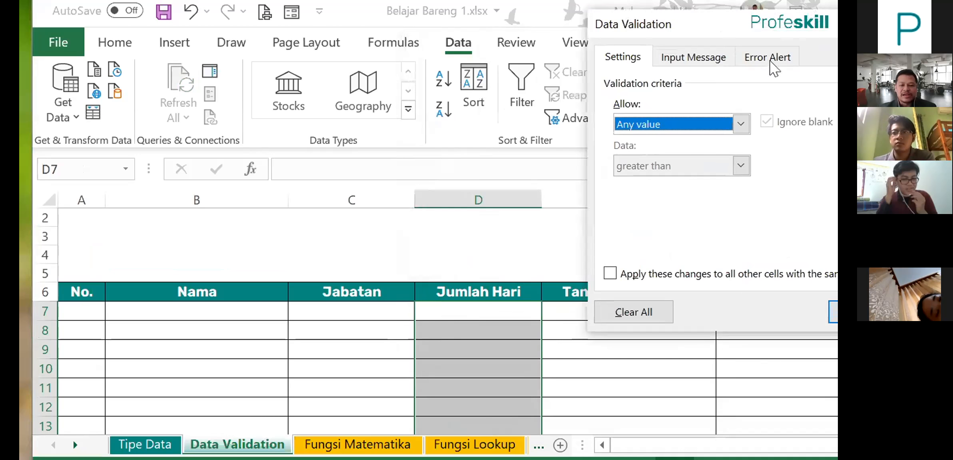
click(740, 126)
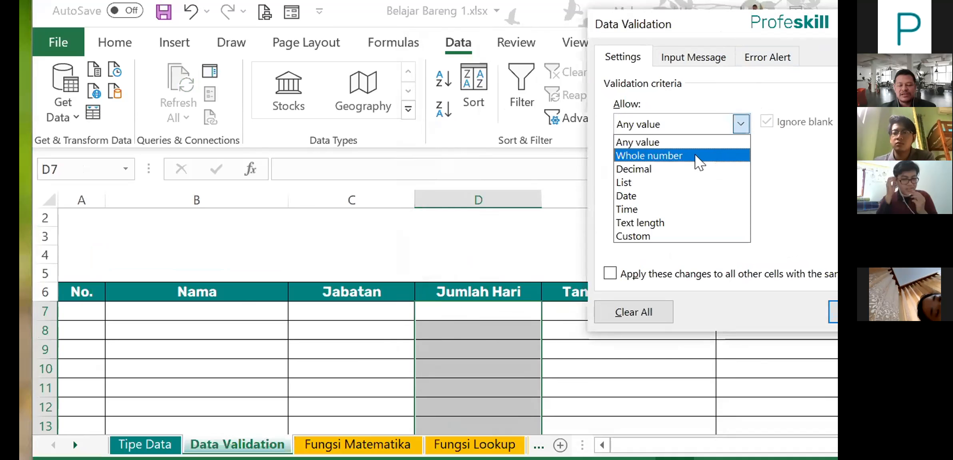
click(673, 157)
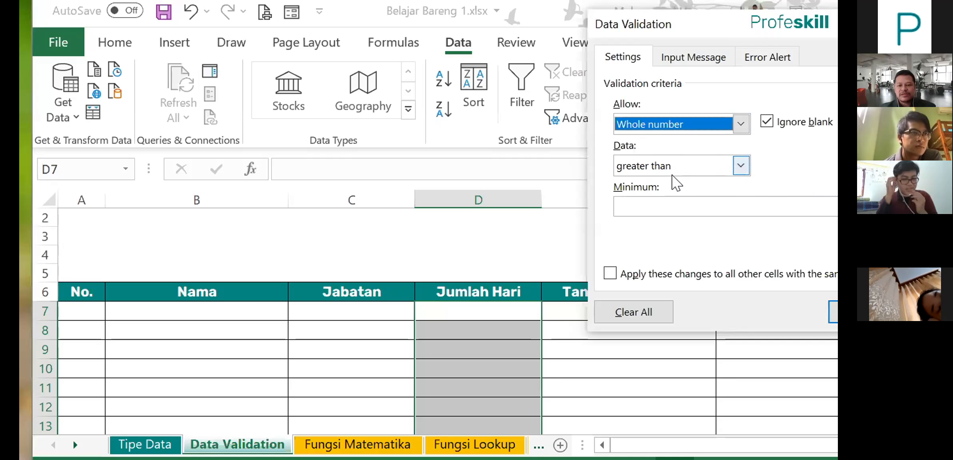
click(740, 167)
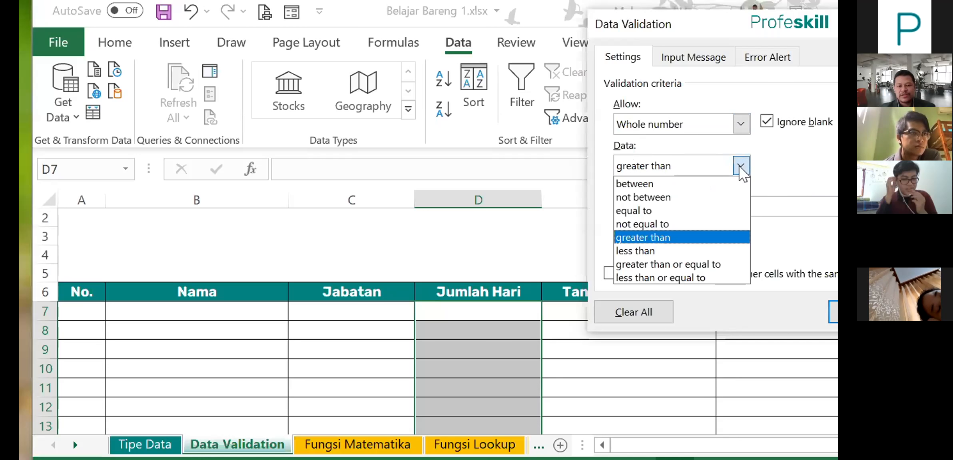
click(741, 169)
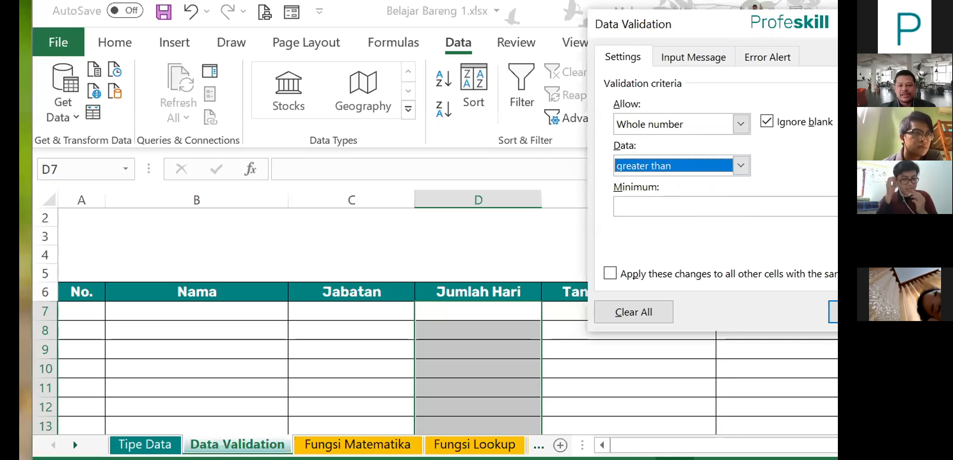
click(658, 206)
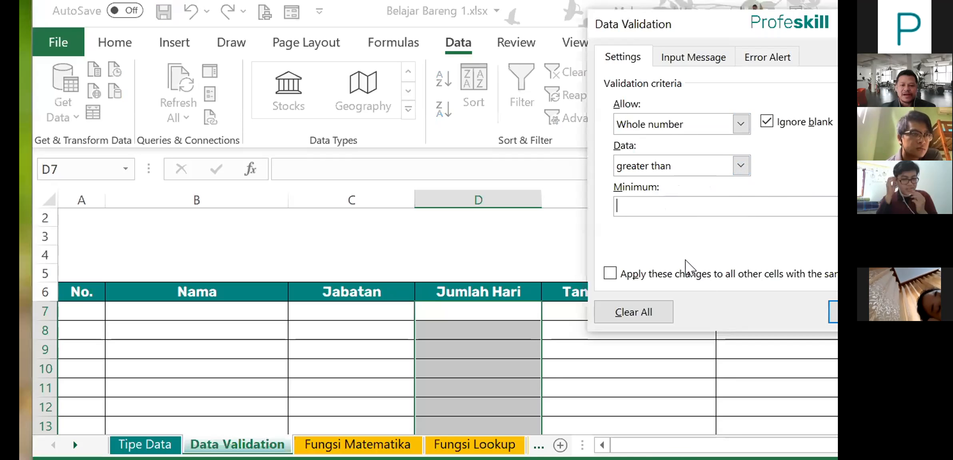
text(0)
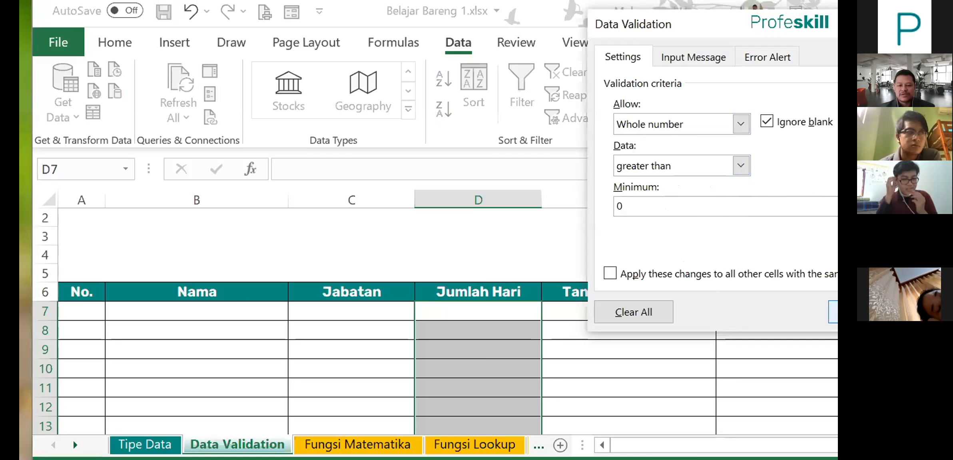
click(833, 311)
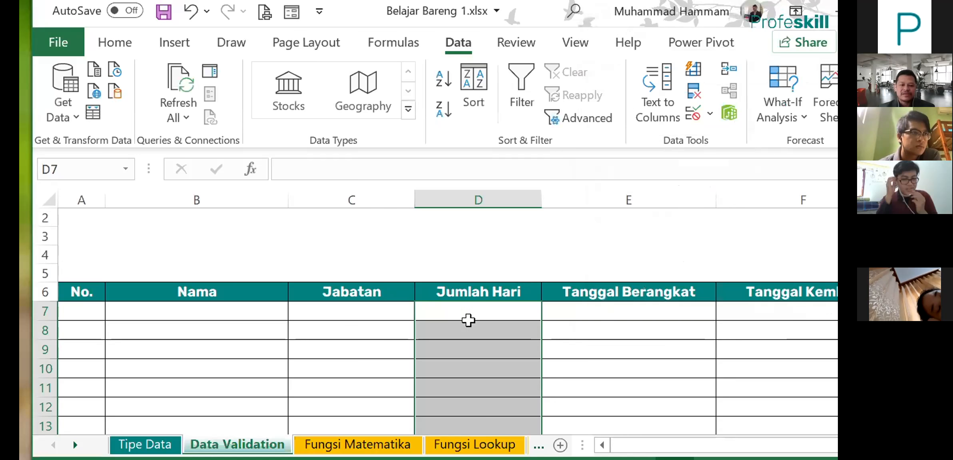
- Test the rule in D7 with the text satu, then replace the entry with 3
click(468, 316)
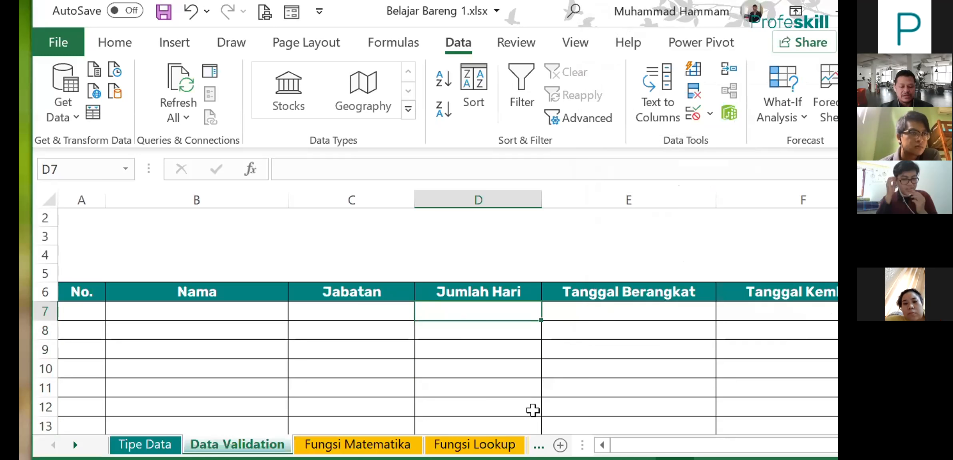
text(satu)
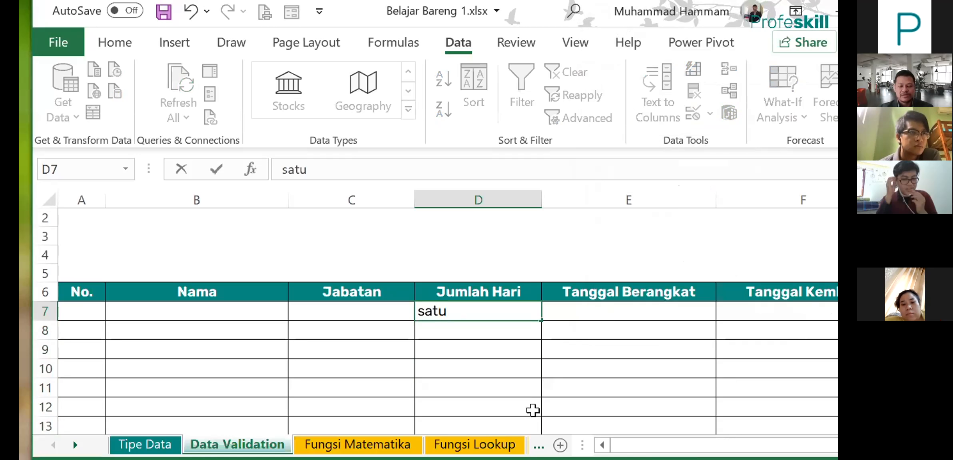
key(Return)
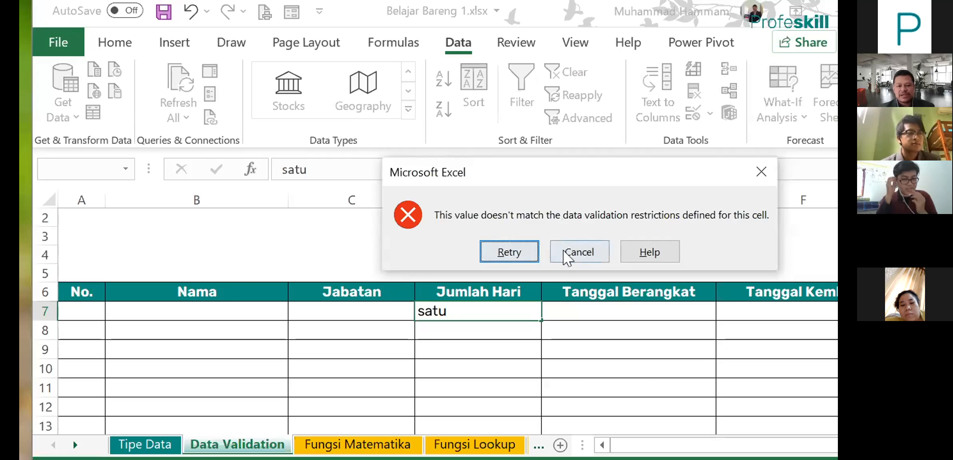
click(510, 252)
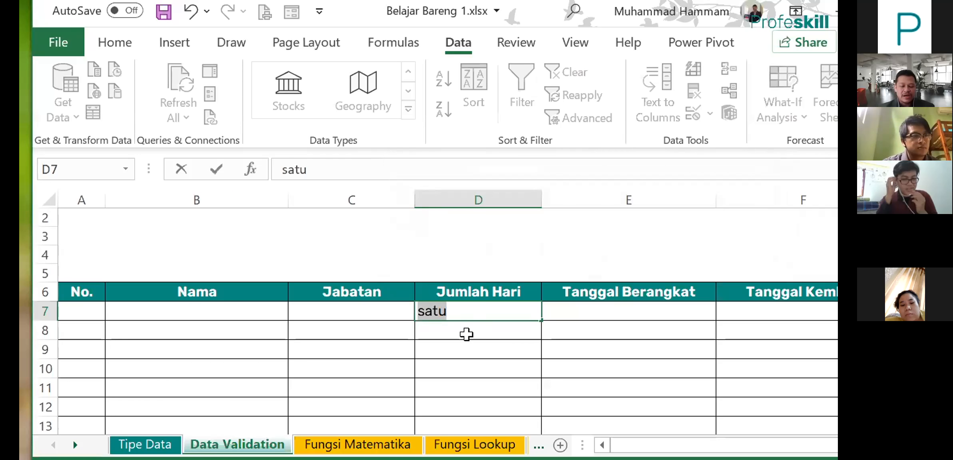
text(3)
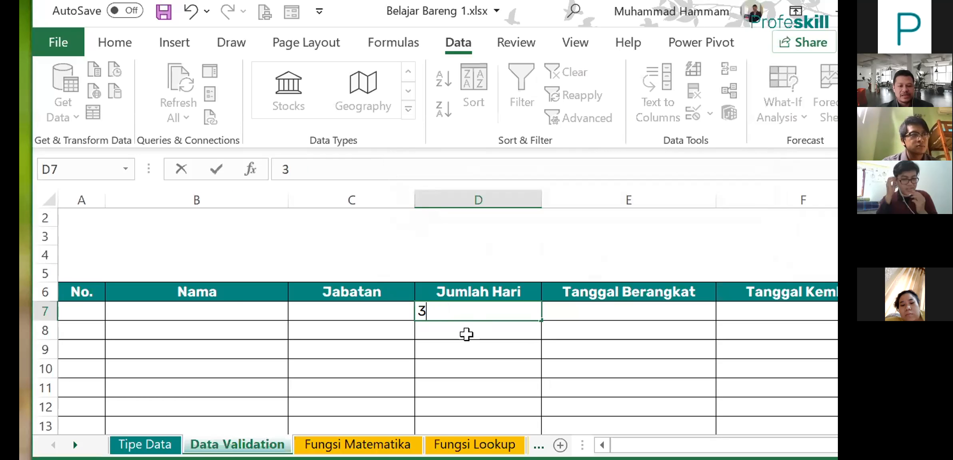
key(Return)
key(Up)
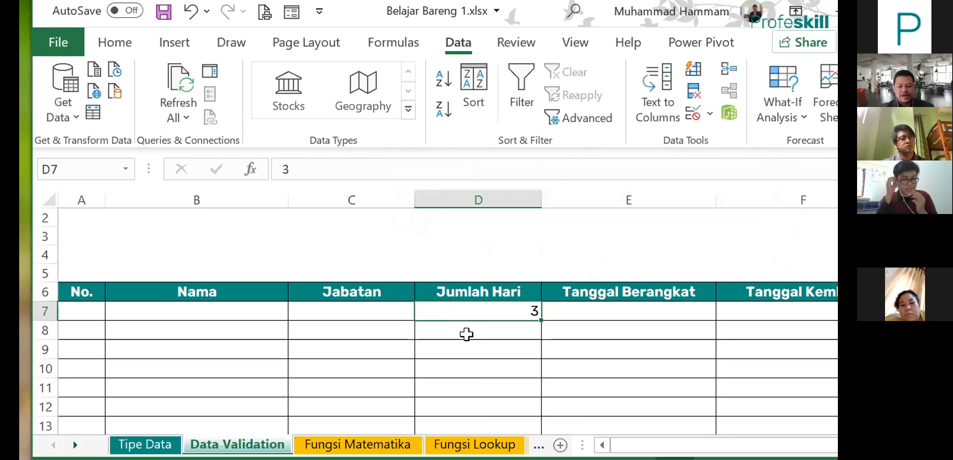
- Try to enter -5 and the word tiga in D7, then cancel the entry
text(-)
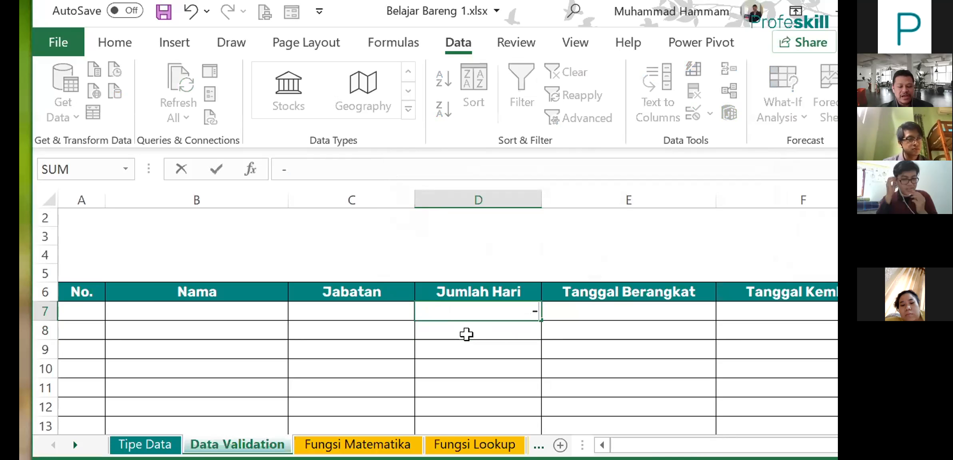
text(5)
key(Return)
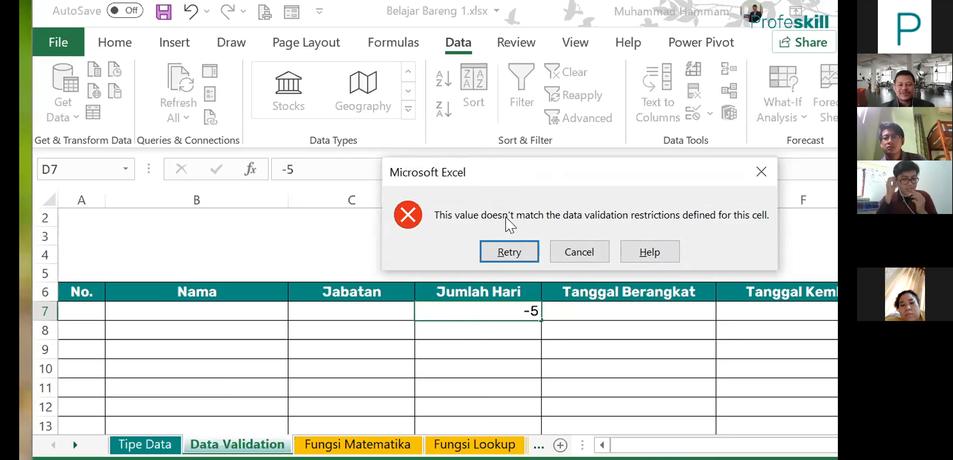
click(509, 252)
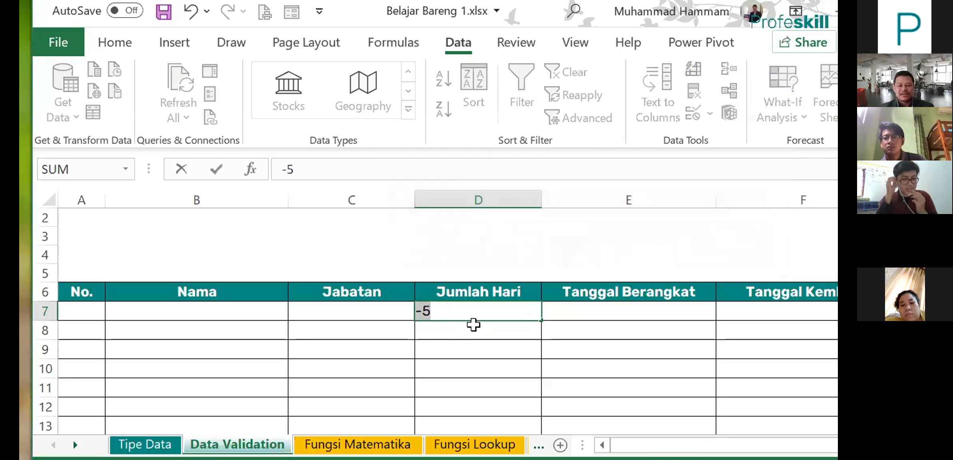
text(tiga)
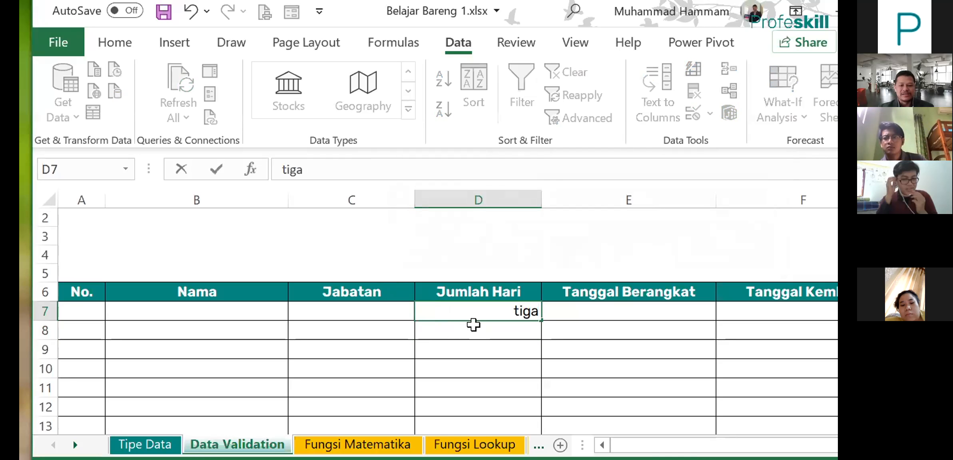
key(Return)
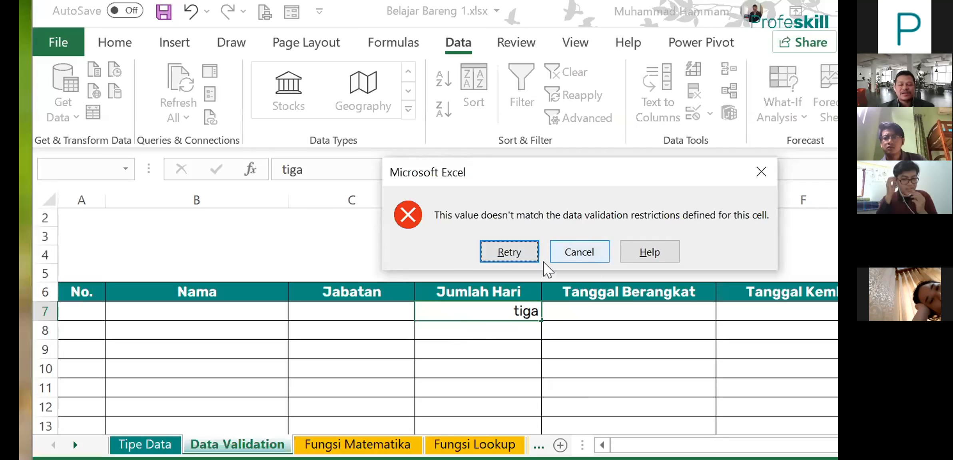
click(578, 259)
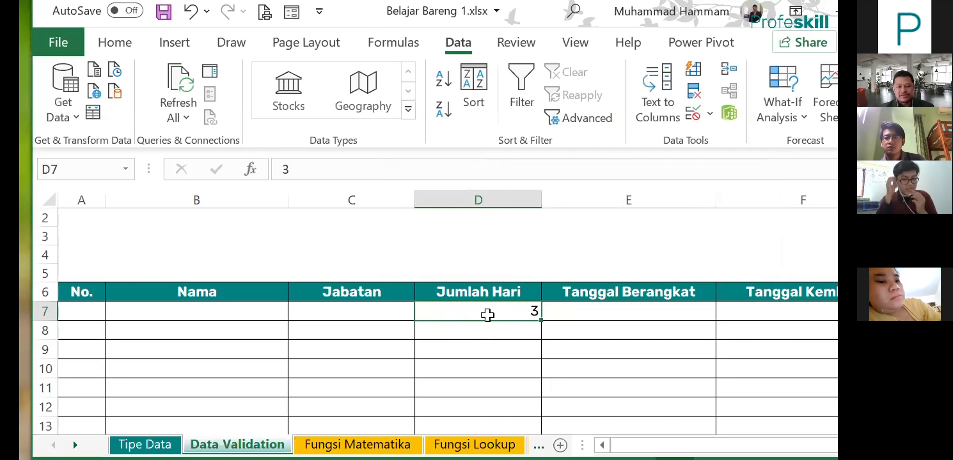
- Add an error alert to the Jumlah Hari validation titled Harus Angka with the message Tolong masukkan angka lebih dari 0
click(456, 324)
click(464, 312)
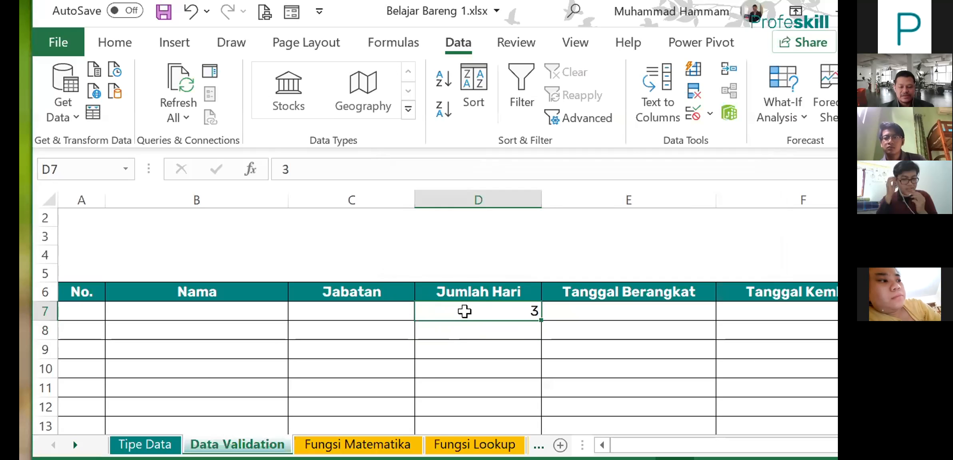
key(ctrl+shift+Down)
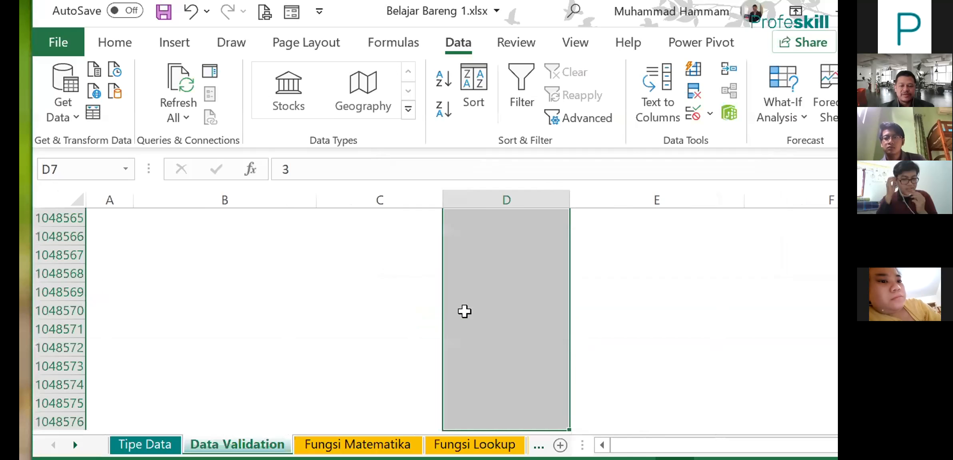
click(711, 115)
click(709, 139)
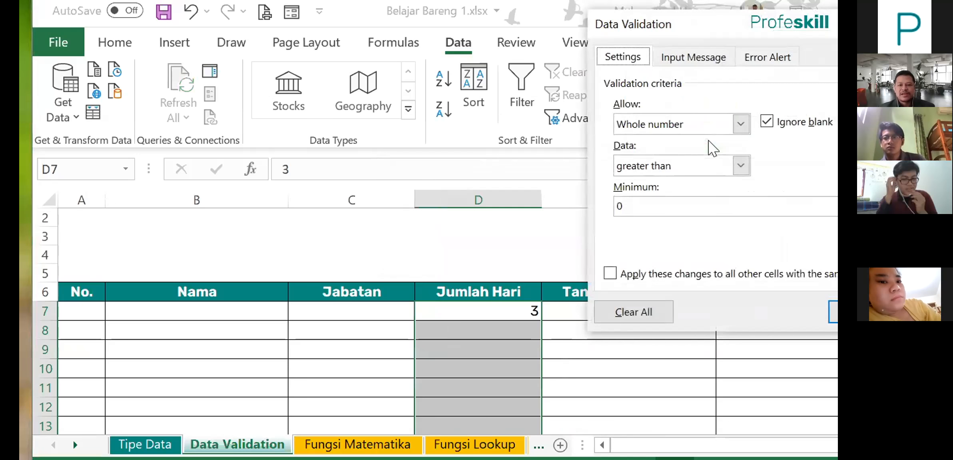
click(775, 57)
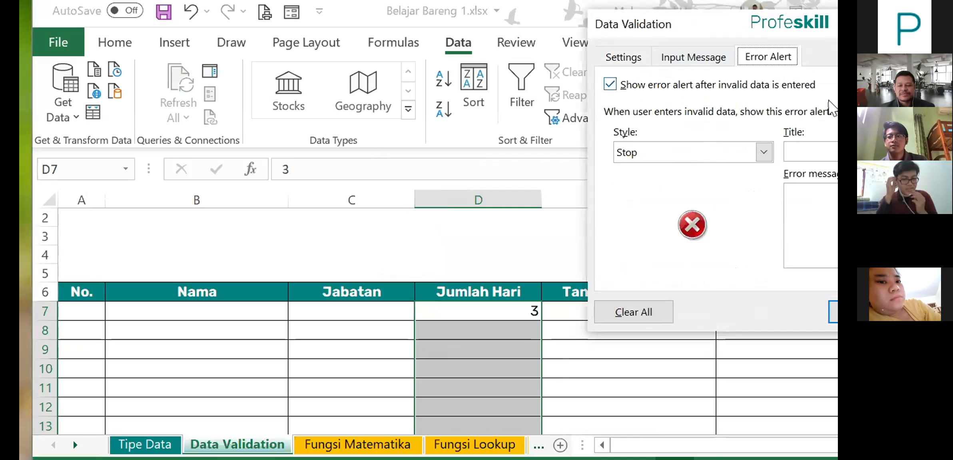
click(804, 153)
text(Harus Angk)
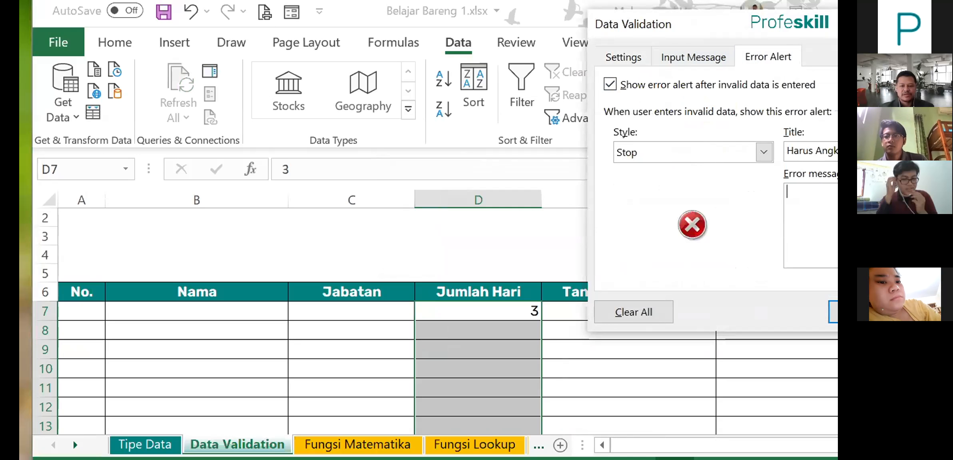
text(Tolong mas)
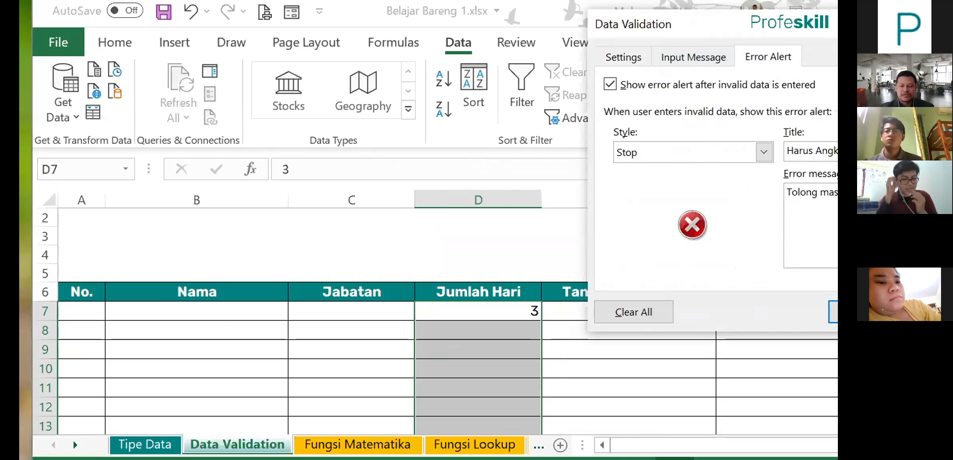
click(833, 312)
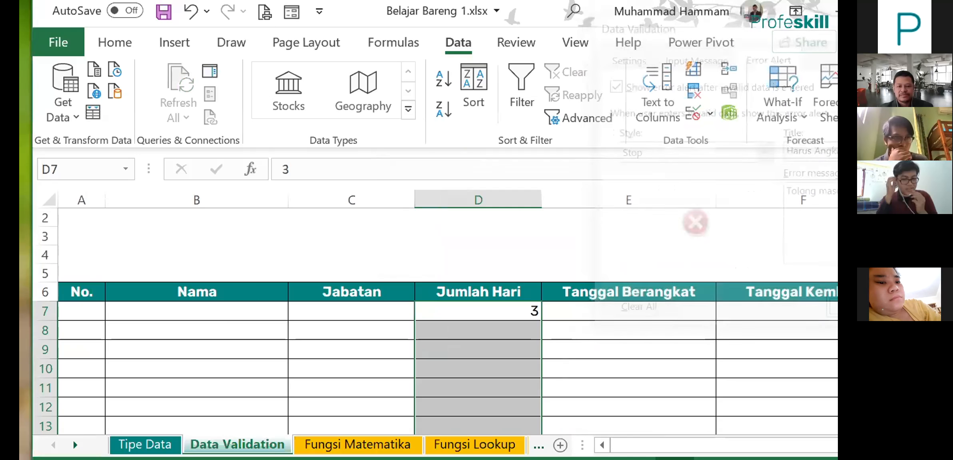
- Test the custom error alert by entering tiga in D7, then cancel the entry
click(471, 325)
click(475, 309)
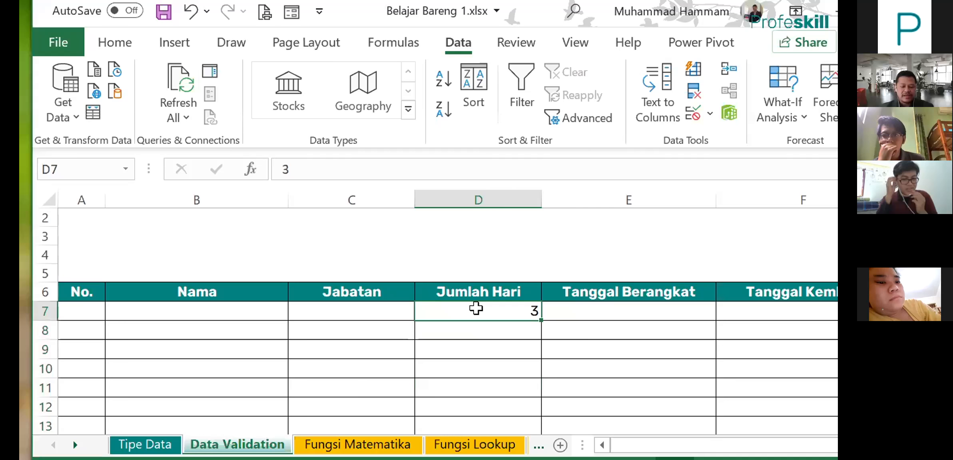
text(tiga)
key(Return)
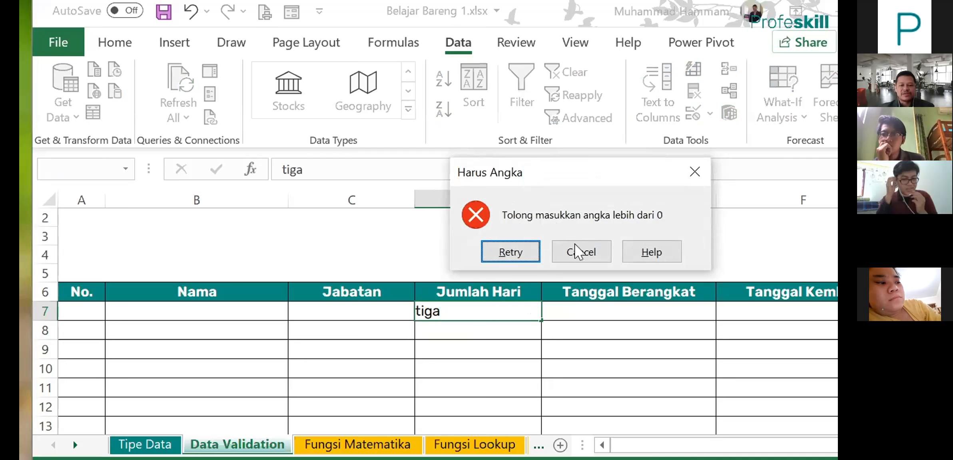
click(574, 253)
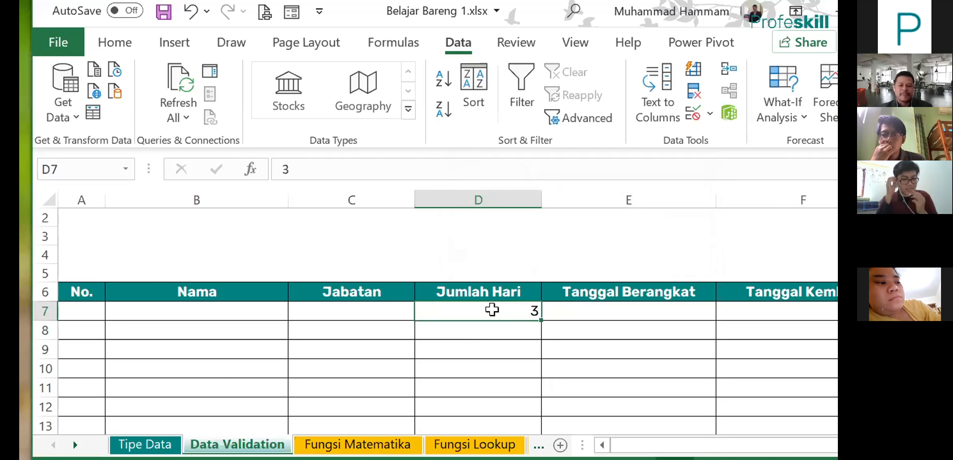
- Start a data validation rule for the Tanggal Berangkat column from E7 down that allows only Date values
click(599, 315)
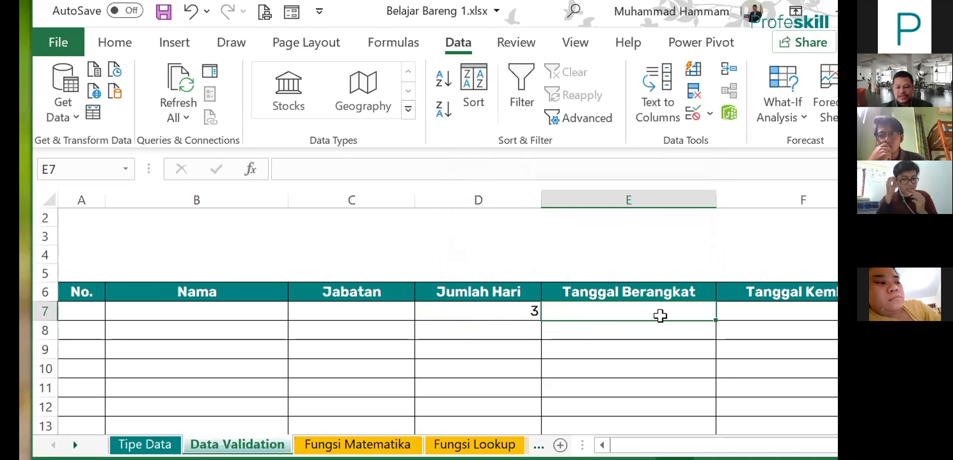
key(ctrl+shift+Down)
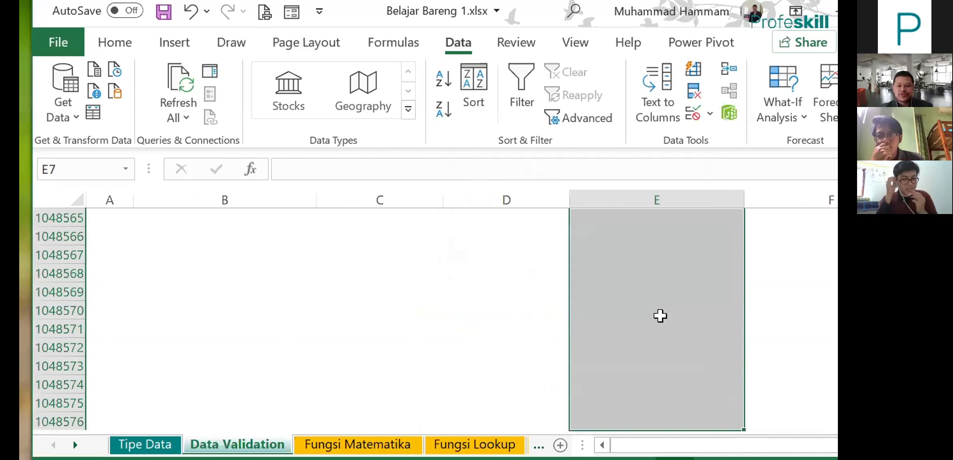
click(710, 114)
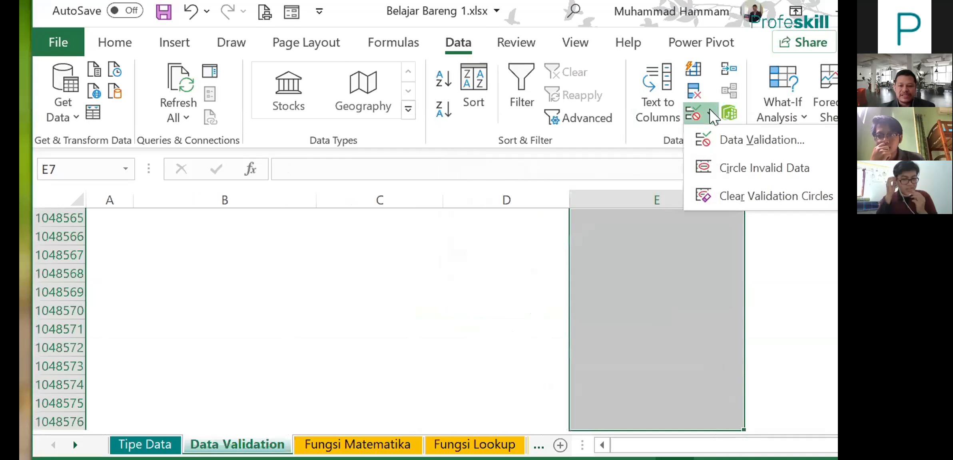
click(720, 140)
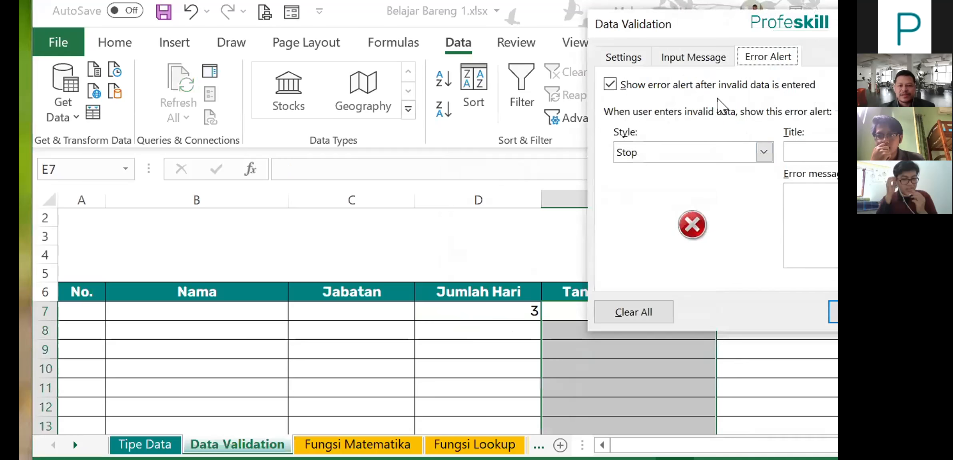
click(622, 61)
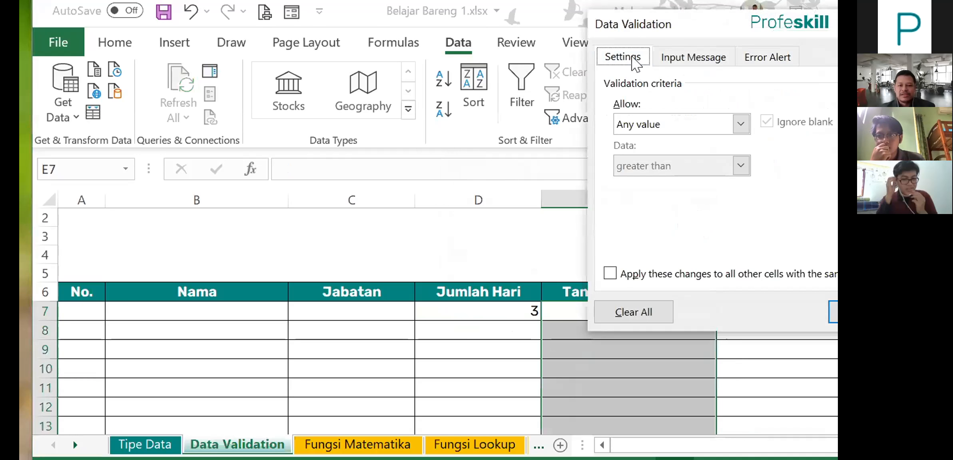
click(741, 125)
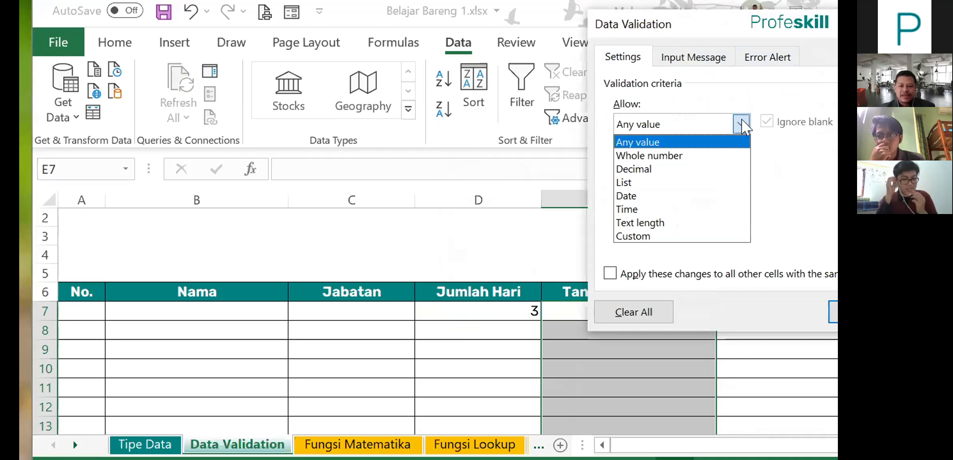
click(694, 197)
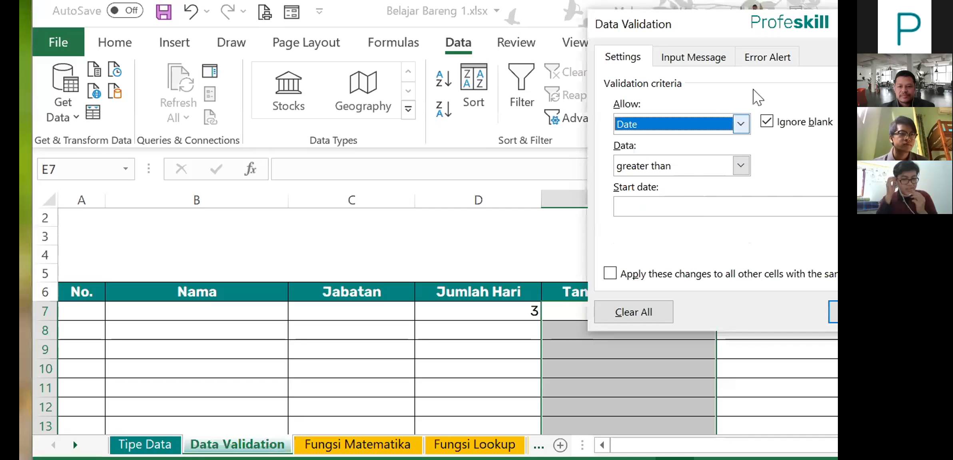
drag(774, 30, 618, 32)
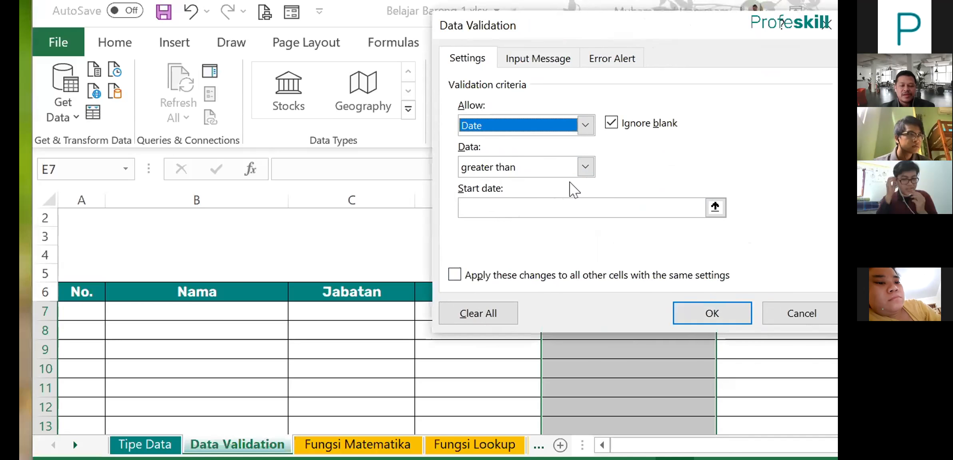
- Restrict the Tanggal Berangkat dates to between 1/1/2020 and 12/31/2020 and apply the rule
click(585, 167)
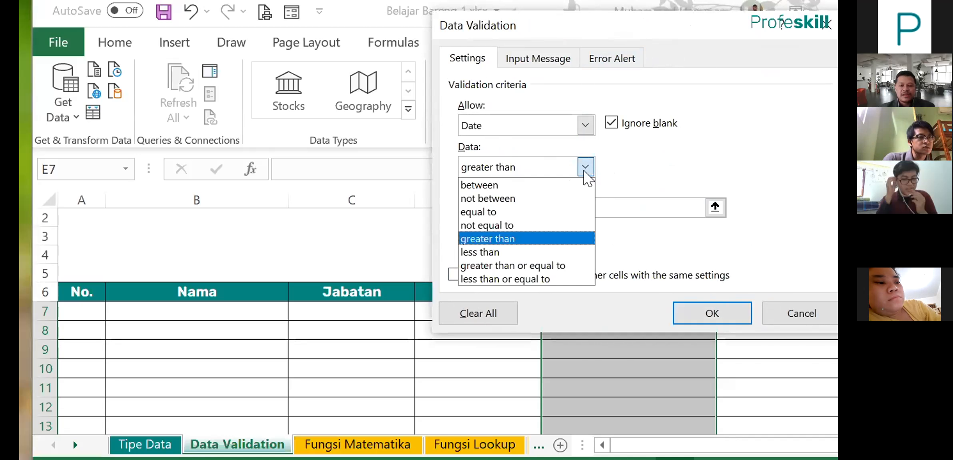
click(559, 186)
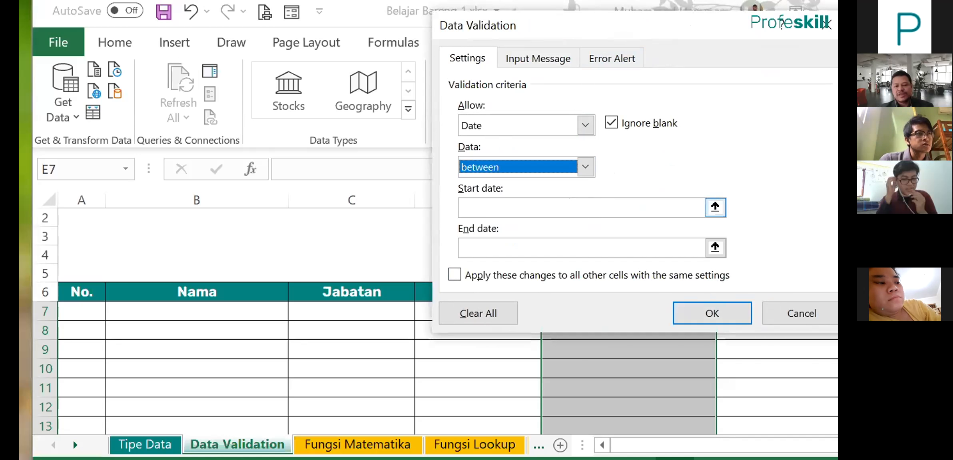
click(564, 208)
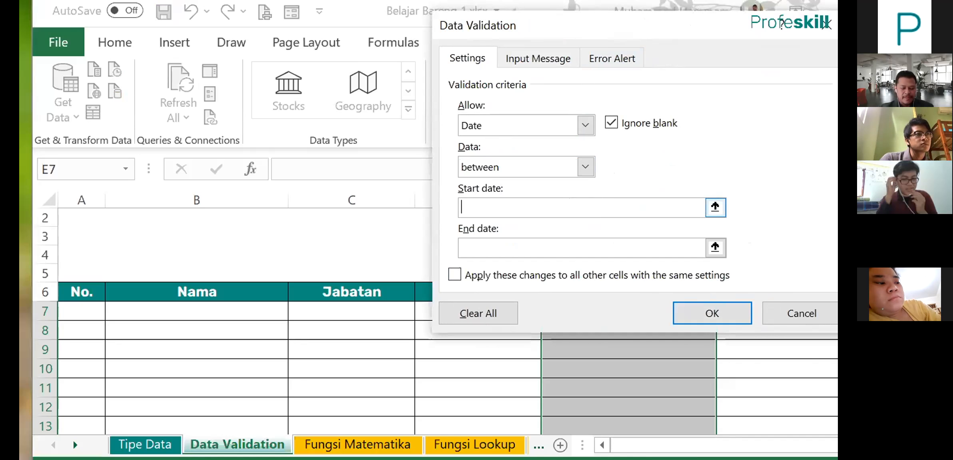
text(1)
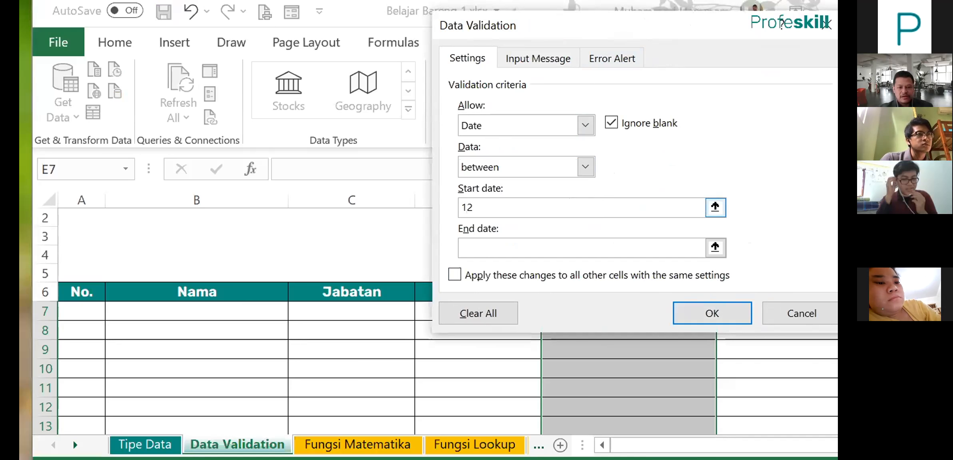
text(2)
key(BackSpace)
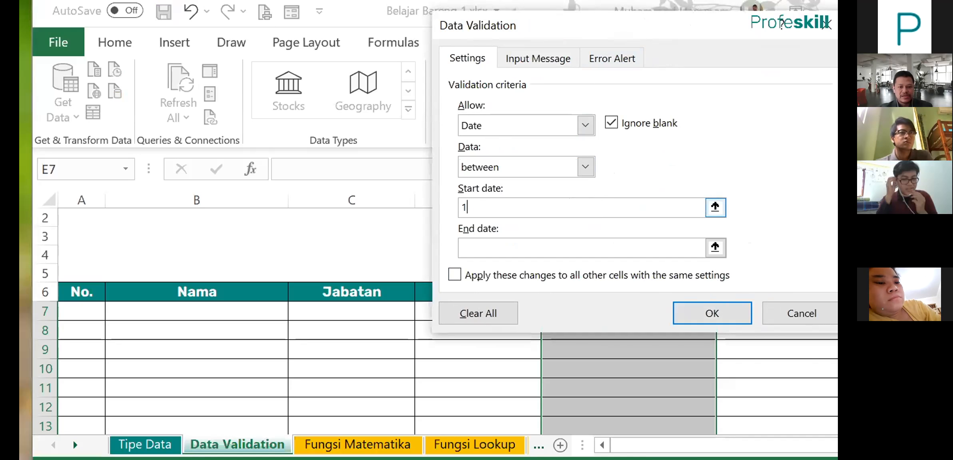
text(/1/2020)
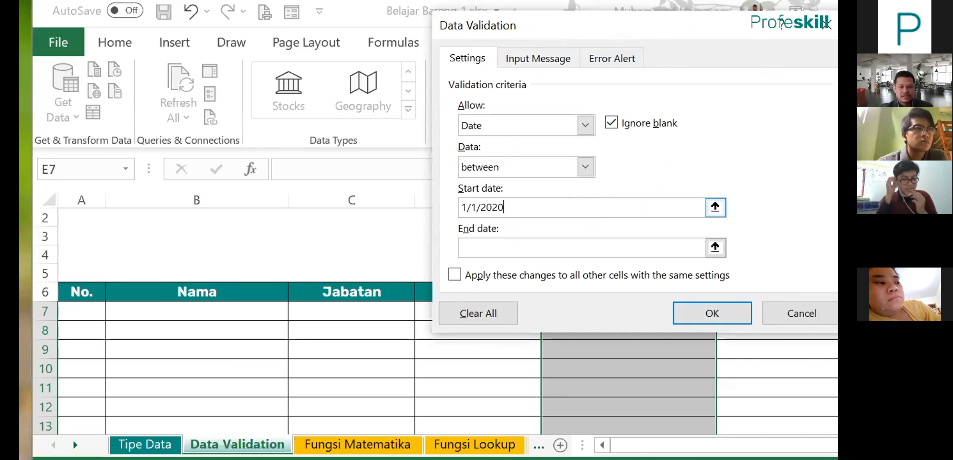
click(511, 240)
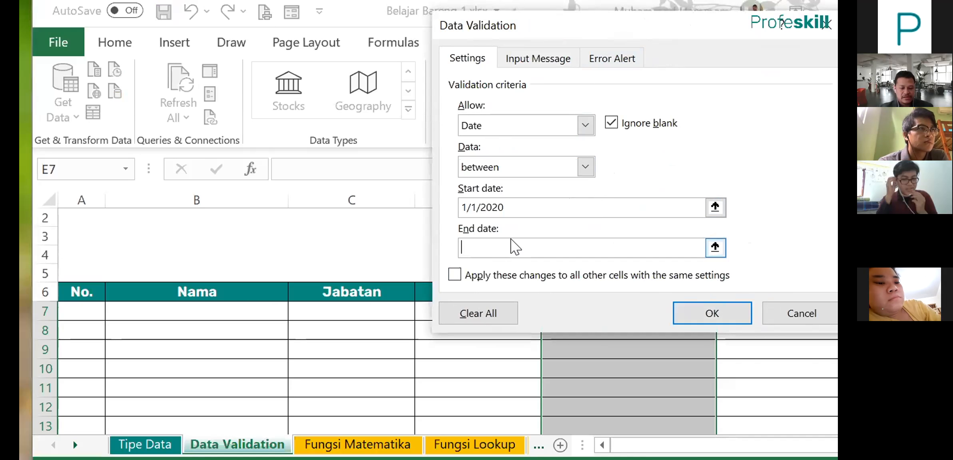
text(12/31/2020)
click(711, 314)
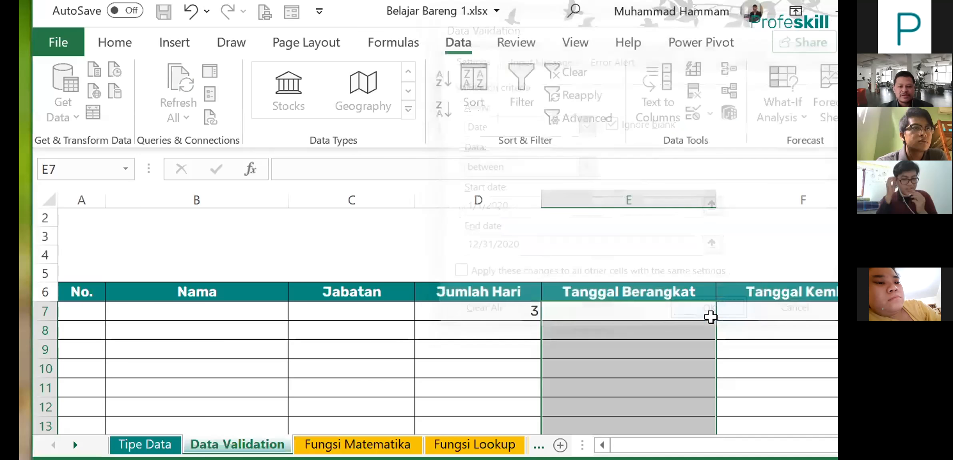
- Test the date rule by entering 30 Juni 2019 in E7, then cancel the entry
click(616, 314)
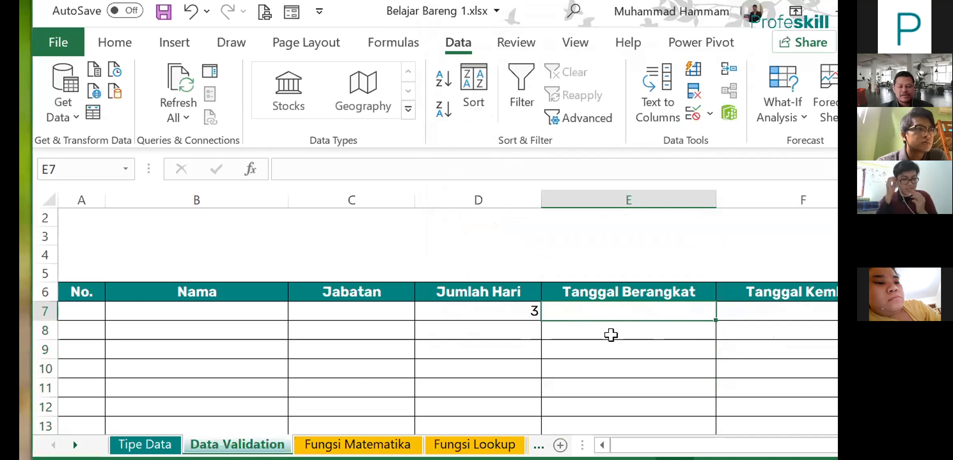
text(3)
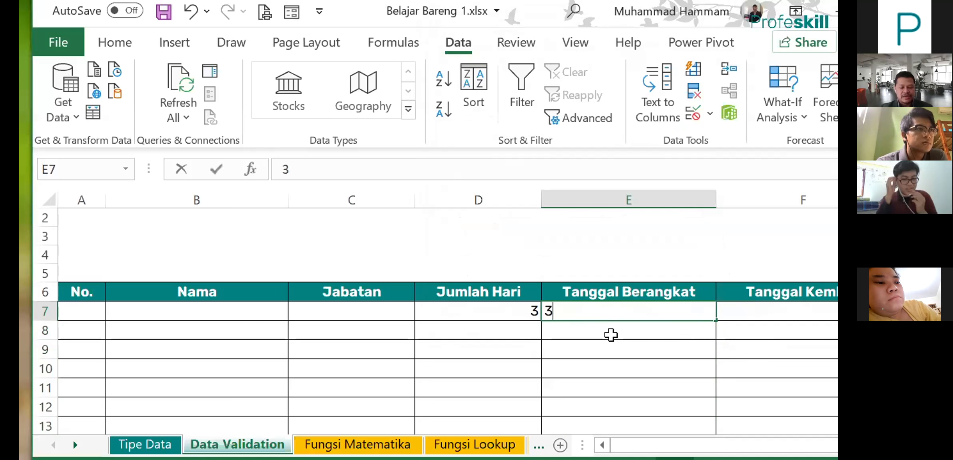
text(0 Juni 2019)
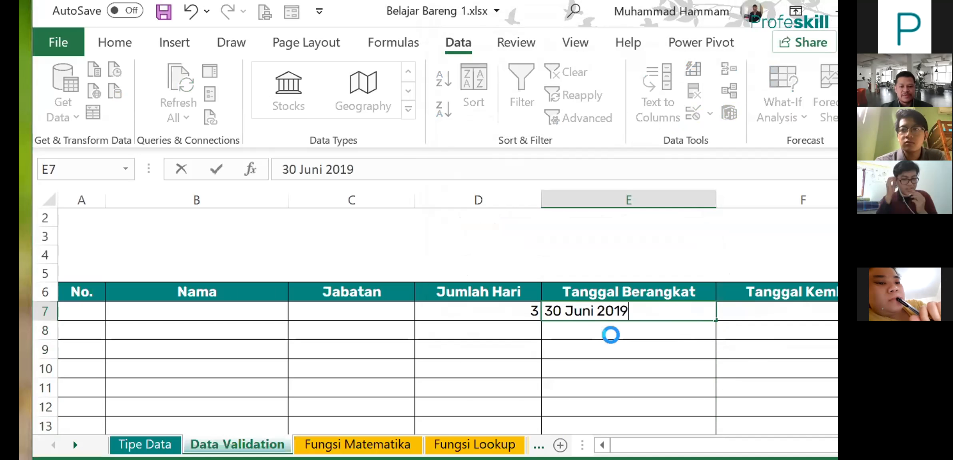
key(Return)
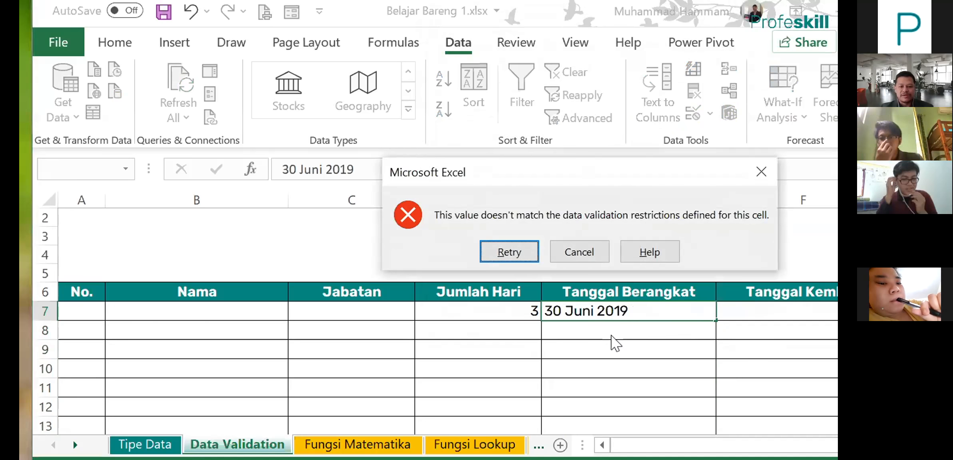
click(584, 257)
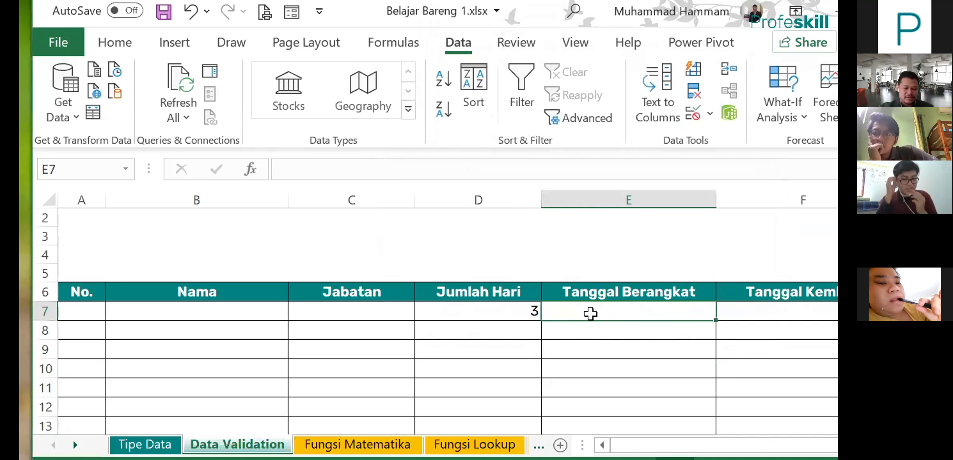
- Enter the departure date 5 May 2020 in E7
text(5 May)
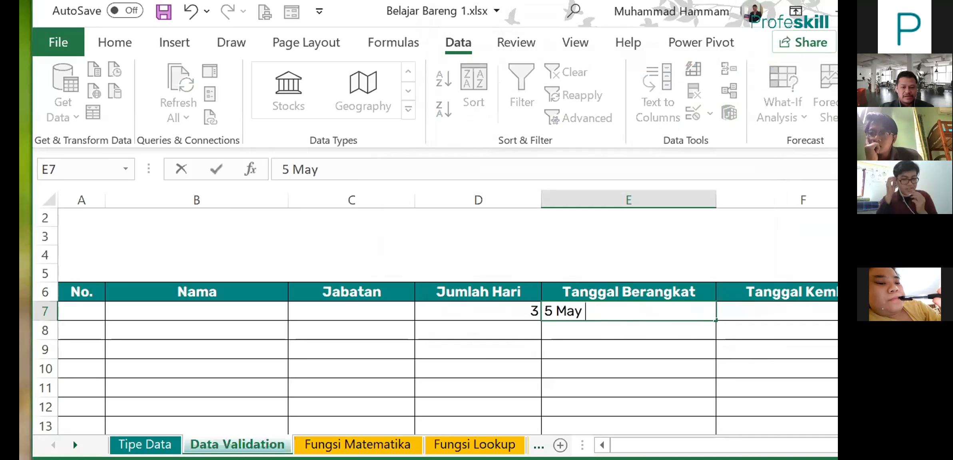
text( 2020)
key(Return)
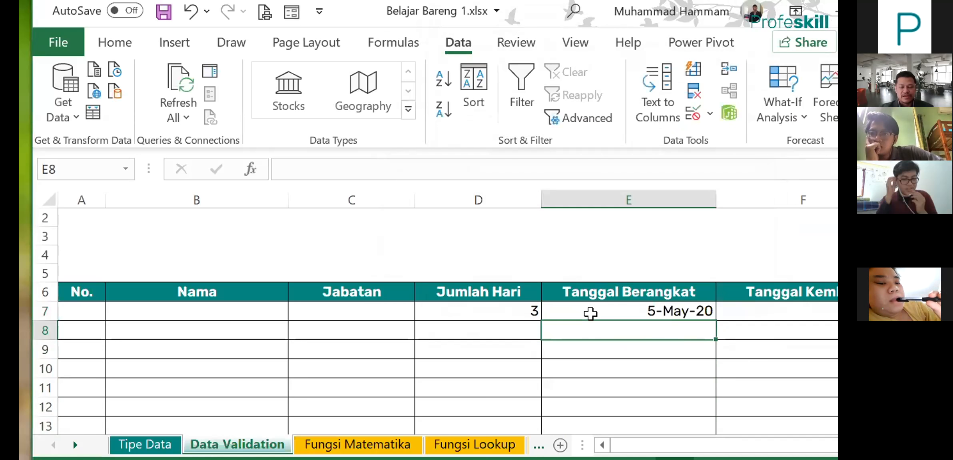
- Try the Indonesian spelling 5 Mei 2020 in E7, then replace the entry with 5 may 2020
click(590, 314)
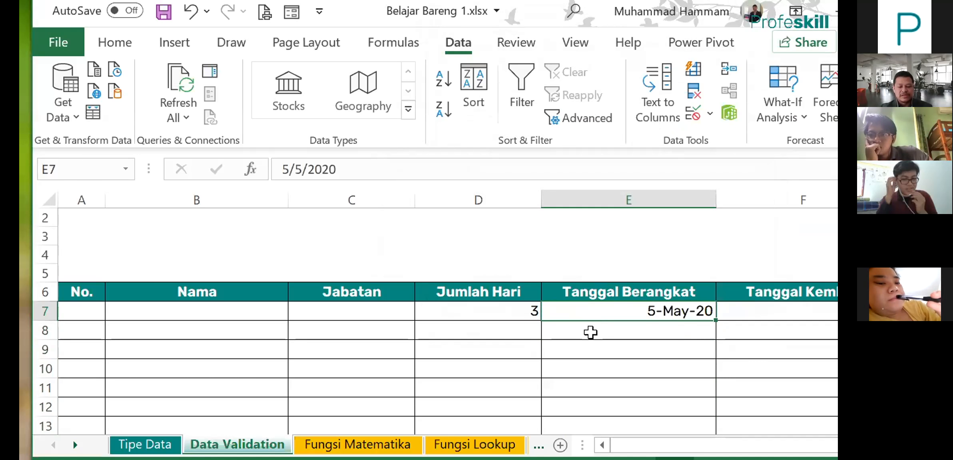
text(5 Mei)
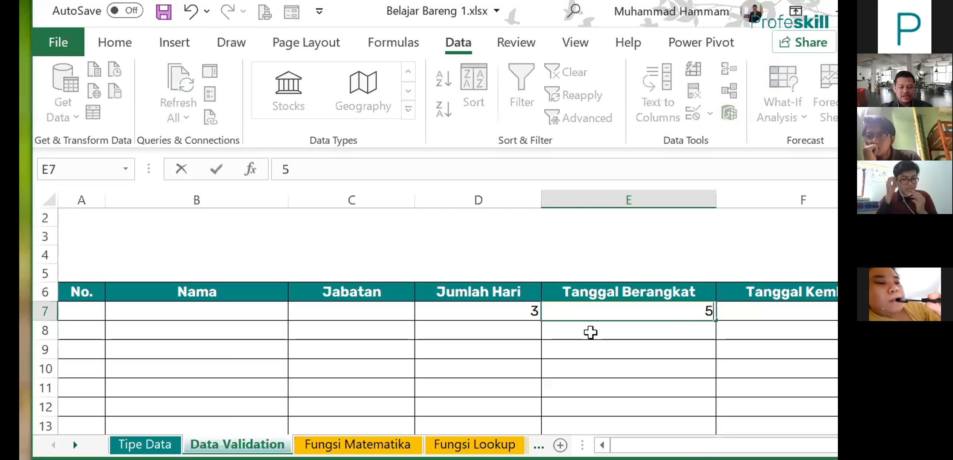
text( 2020)
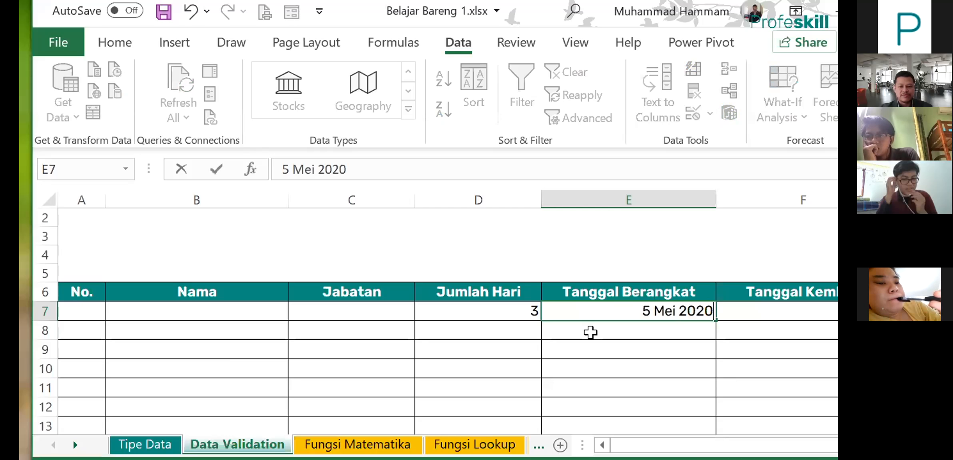
key(Return)
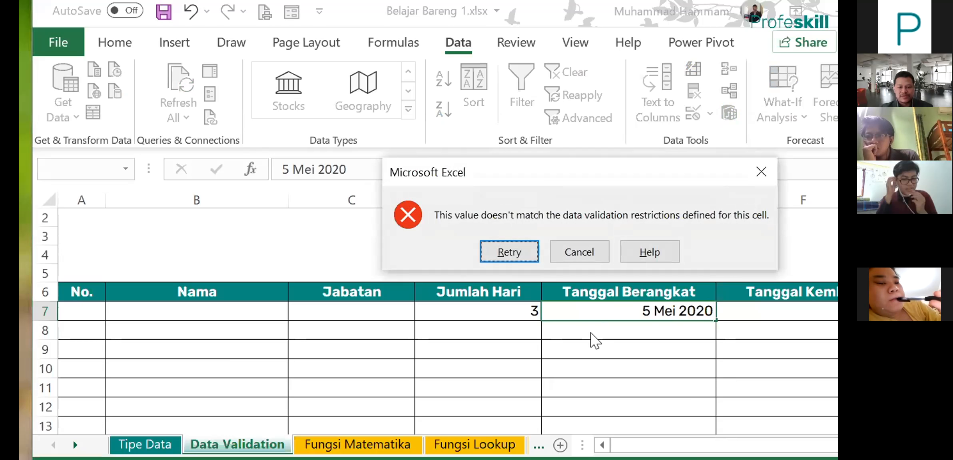
key(Return)
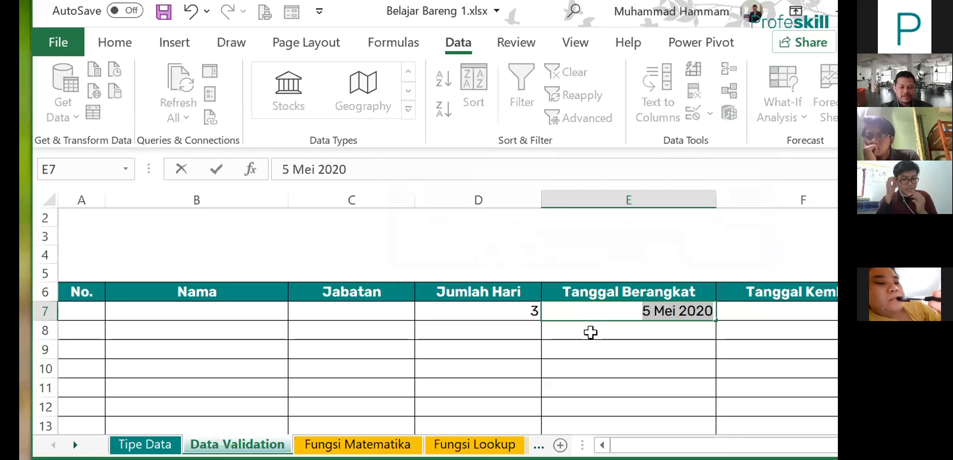
text(5 may 2020)
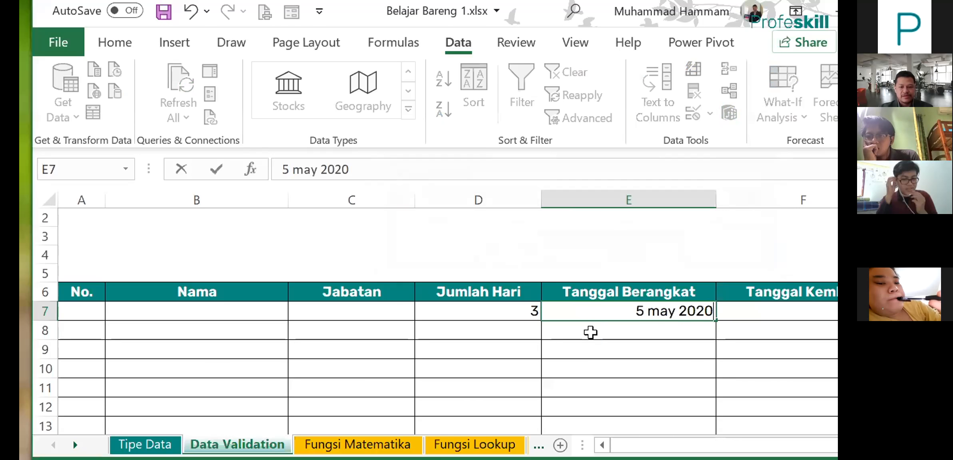
key(Return)
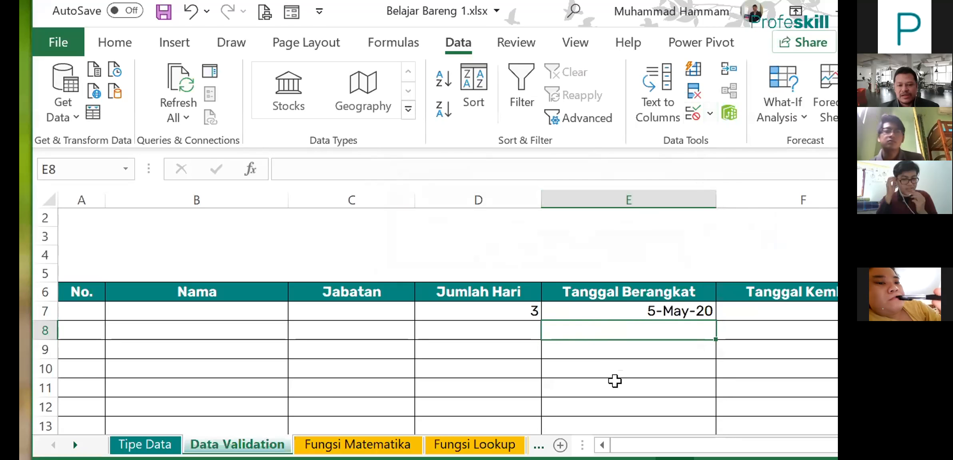
- Open data validation for F7 under Tanggal Kembali and allow Custom values
click(776, 311)
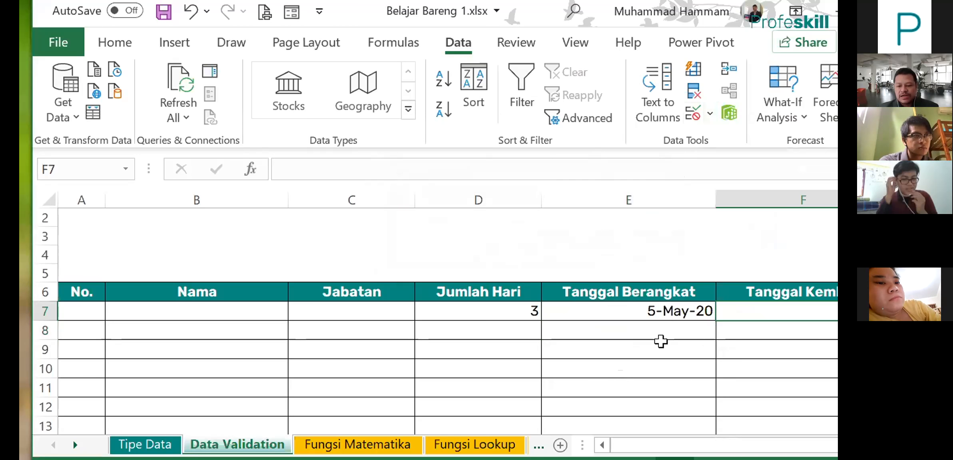
drag(682, 446, 743, 445)
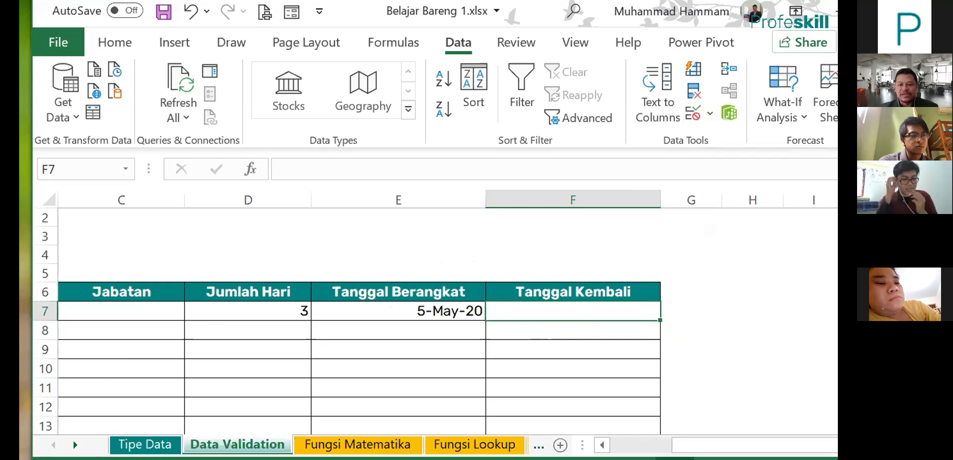
click(710, 116)
click(735, 148)
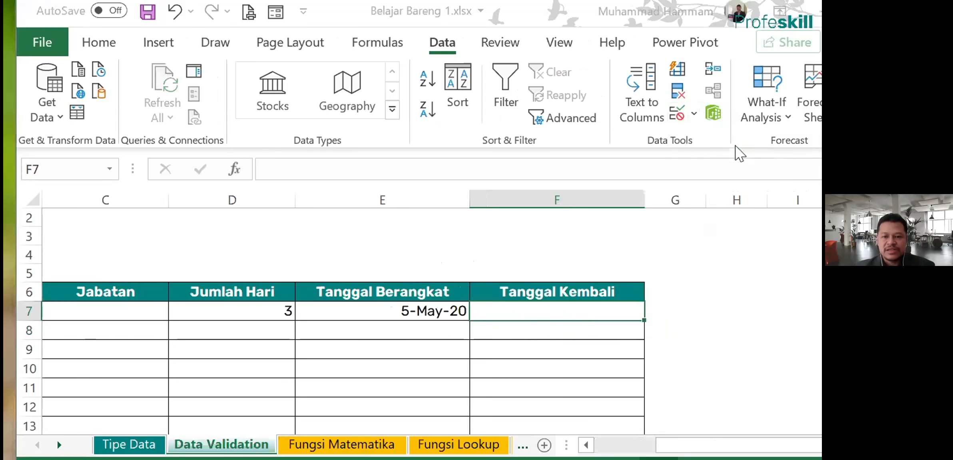
click(569, 126)
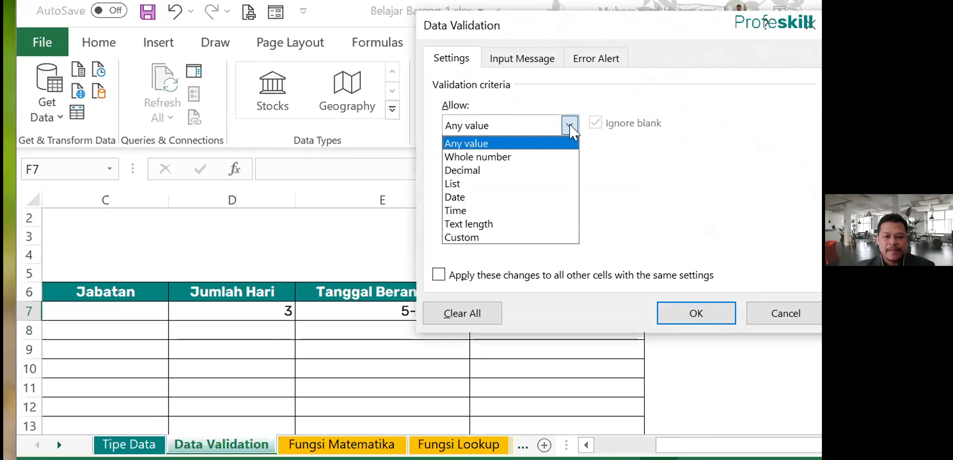
click(529, 234)
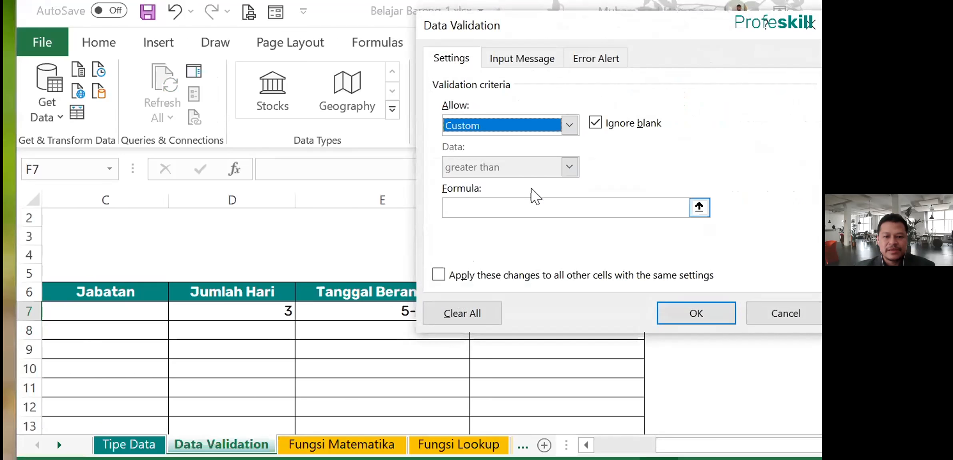
click(547, 208)
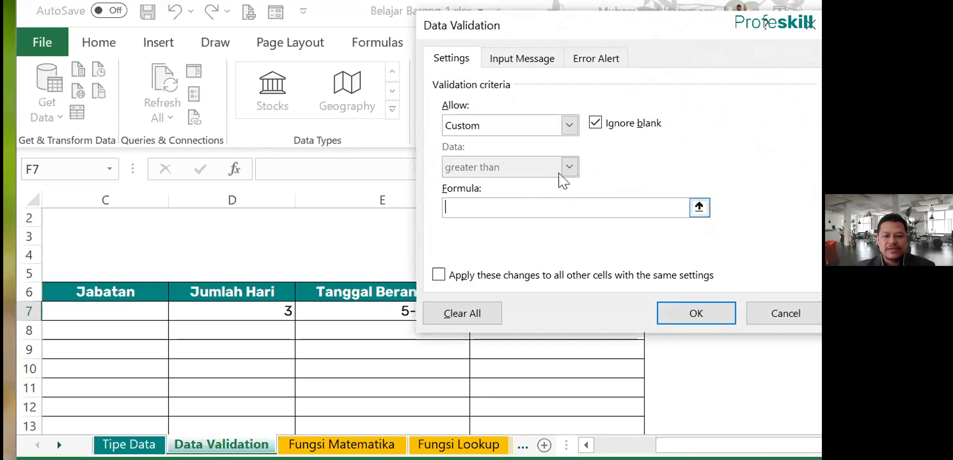
drag(599, 35, 720, 0)
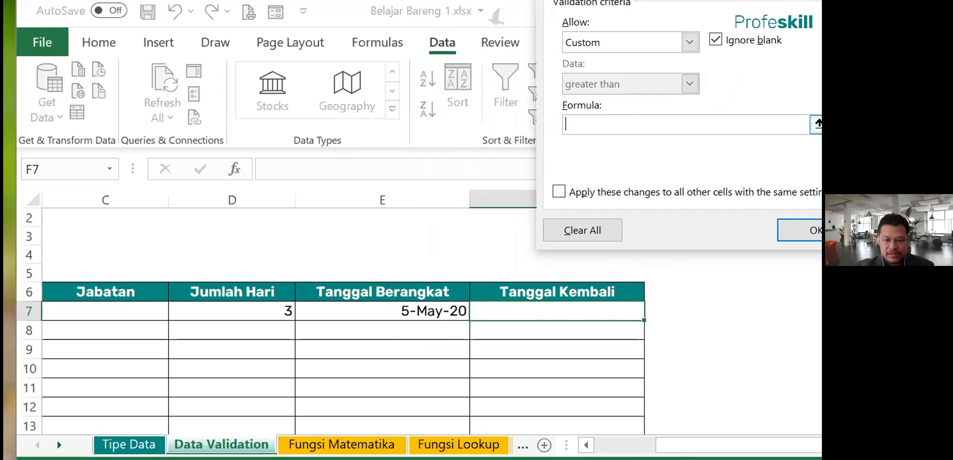
- Set the custom validation formula for F7 to =F7-E7>0 and apply the rule
text(=)
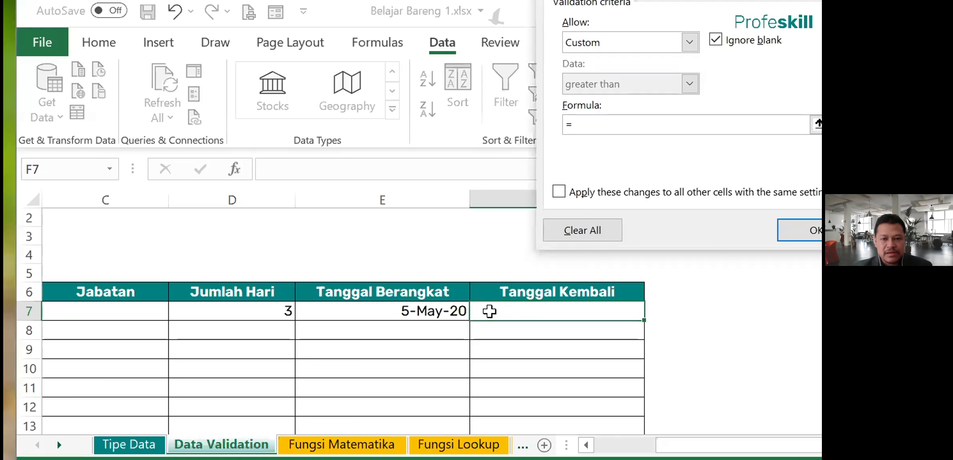
click(489, 312)
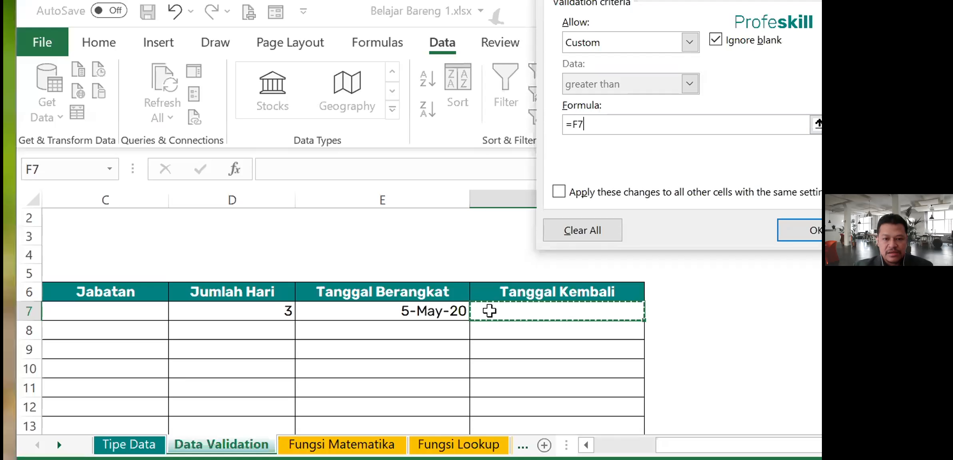
text(-)
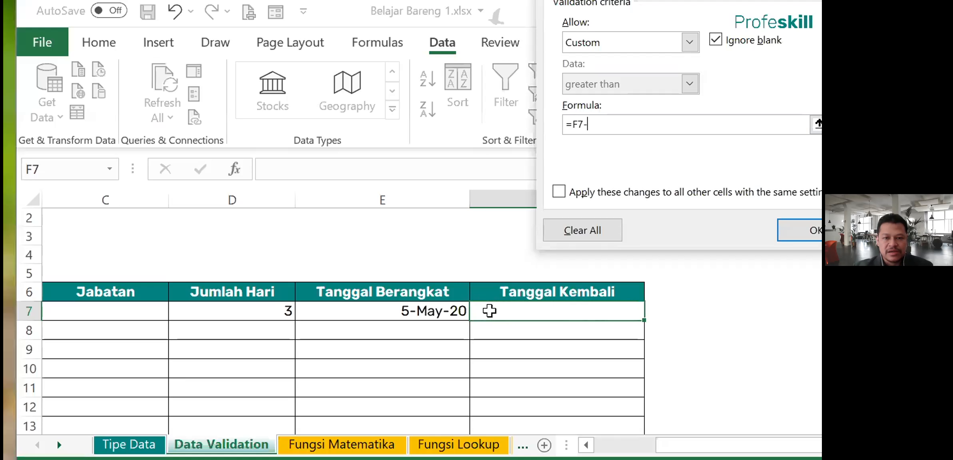
click(396, 308)
text(>0)
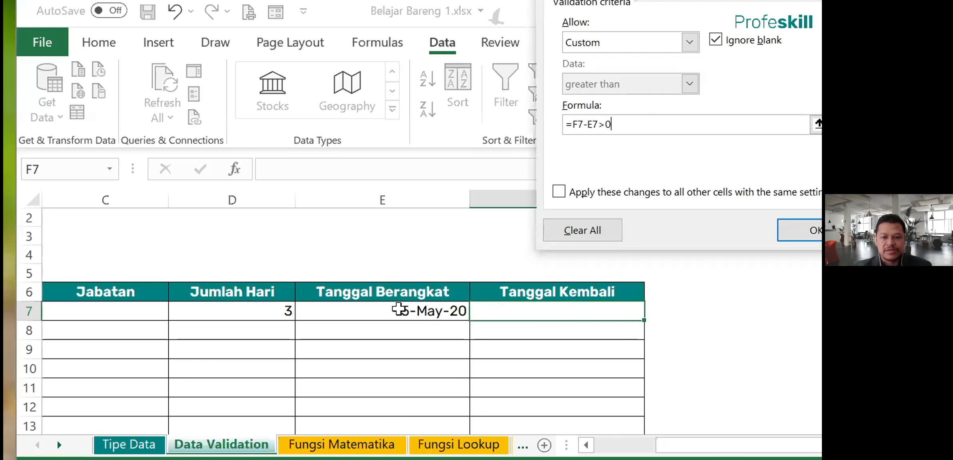
click(809, 229)
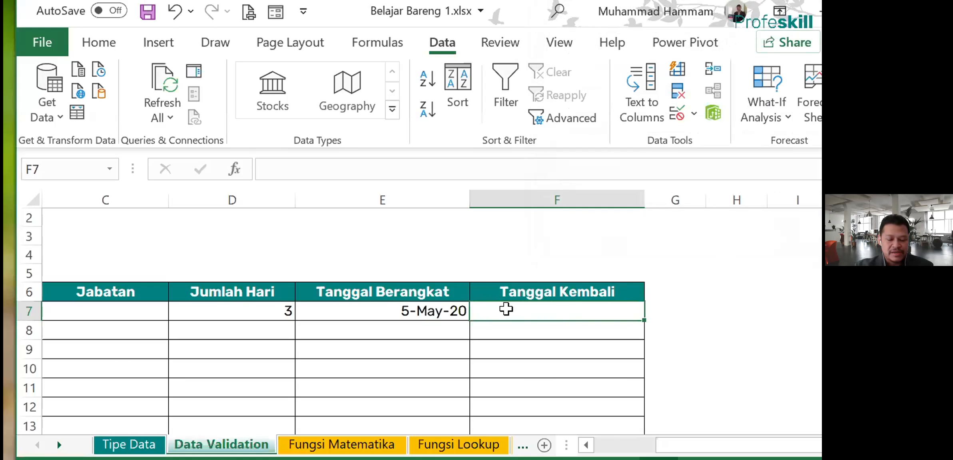
- Test the return date rule with 5 may 2020 in F7 and change the entry to 6 may 2020
text(5 may 2020)
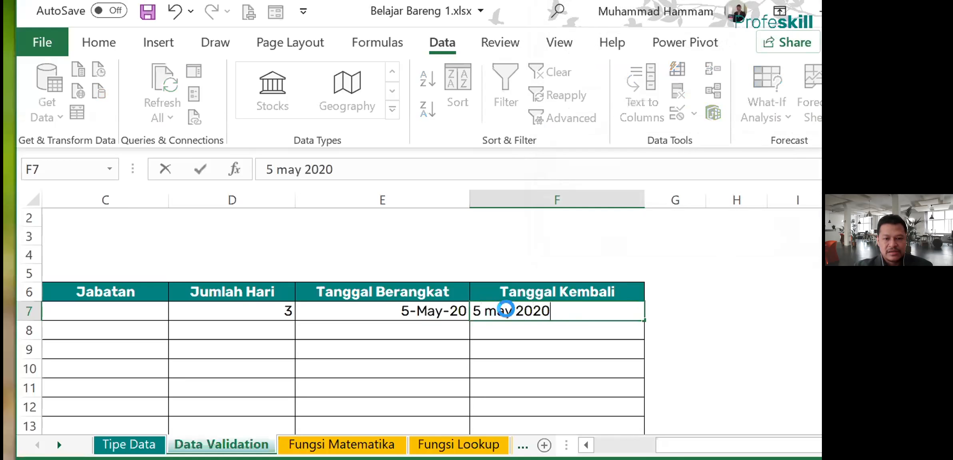
key(Return)
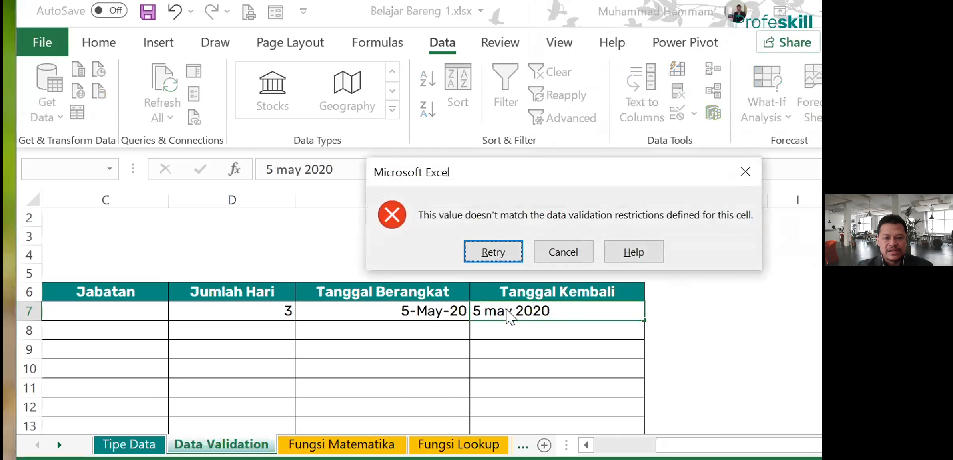
key(Return)
click(473, 311)
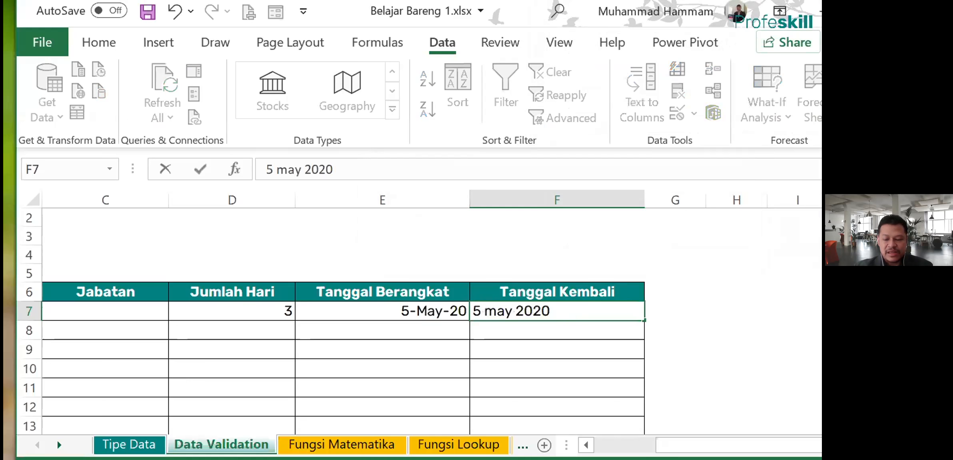
key(Delete)
text(6)
key(Return)
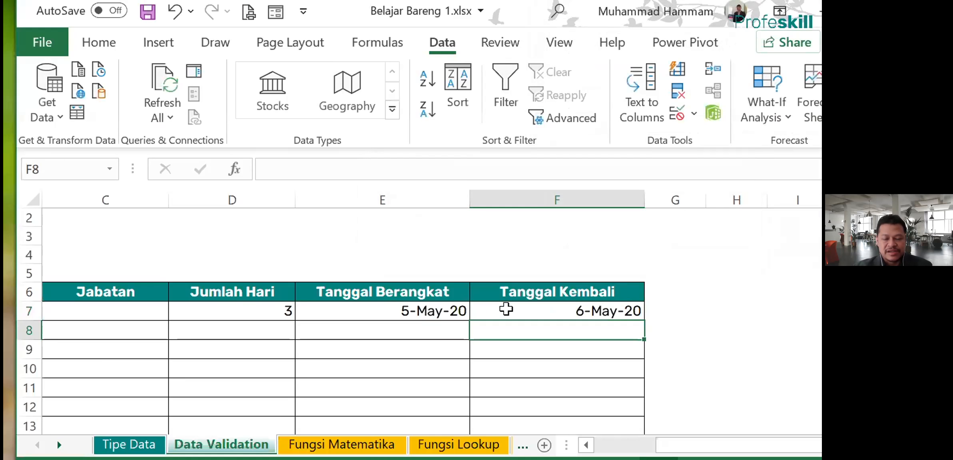
- Copy F7 and paste only its validation onto F8 and all cells below it in the Tanggal Kembali column
click(506, 310)
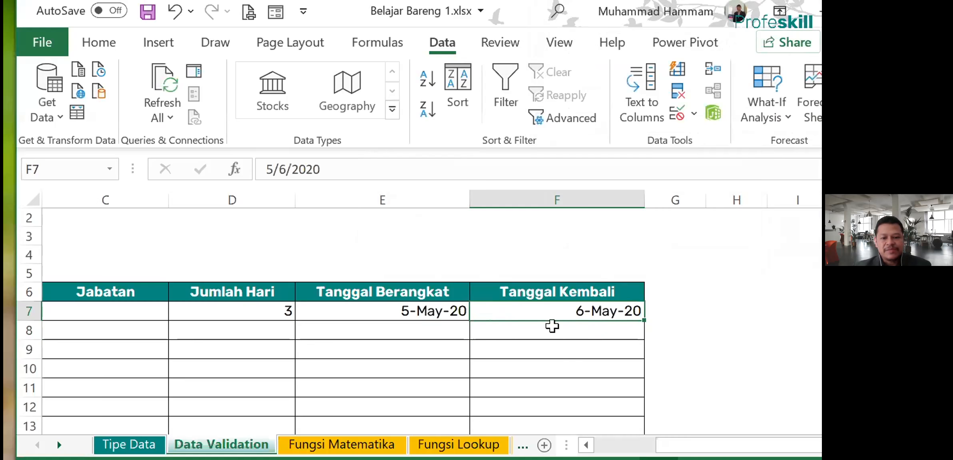
click(518, 330)
click(543, 308)
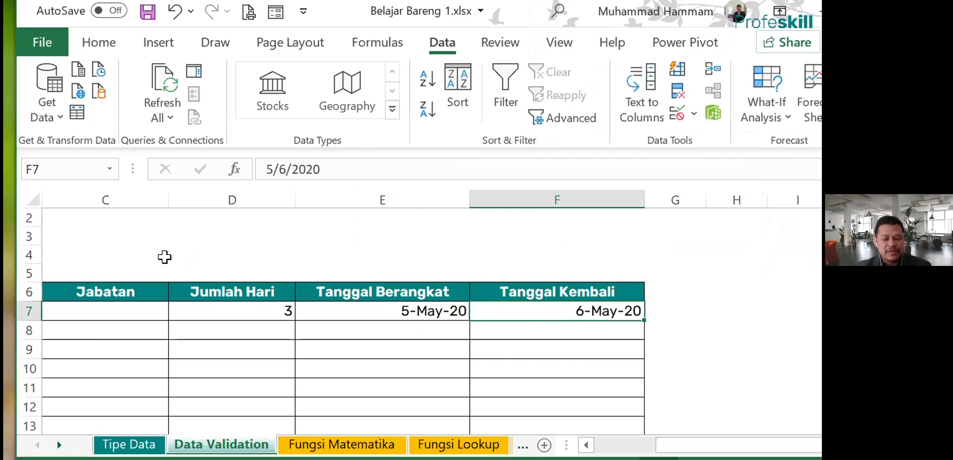
click(105, 47)
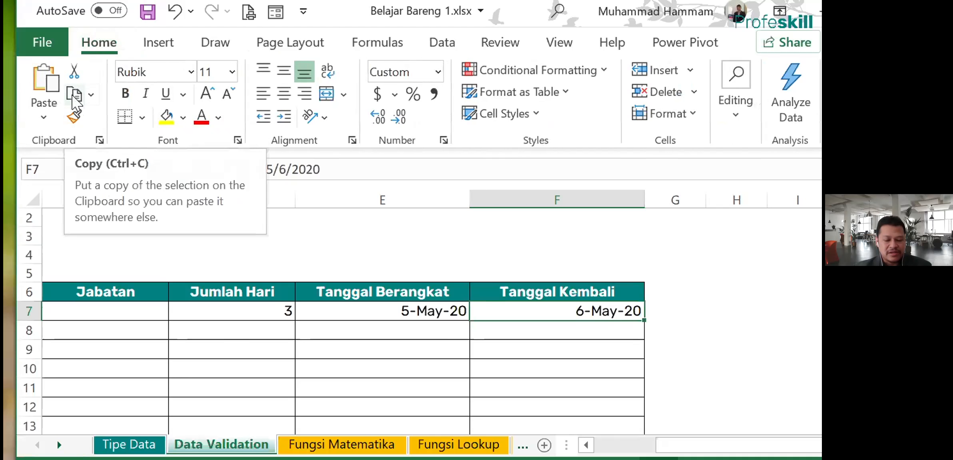
click(74, 97)
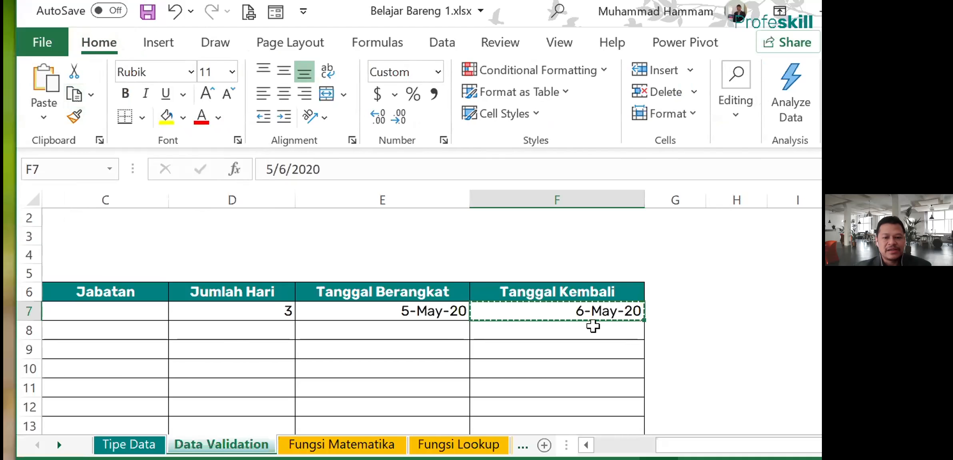
click(556, 328)
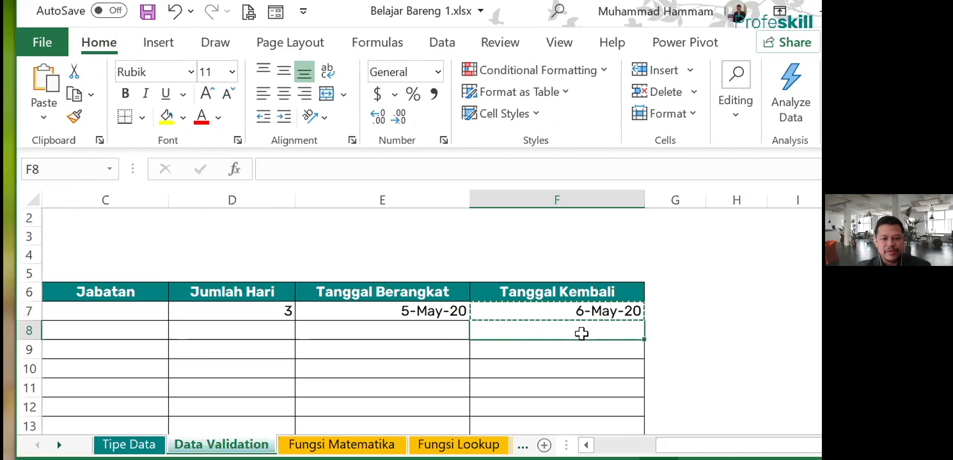
key(ctrl+shift+Down)
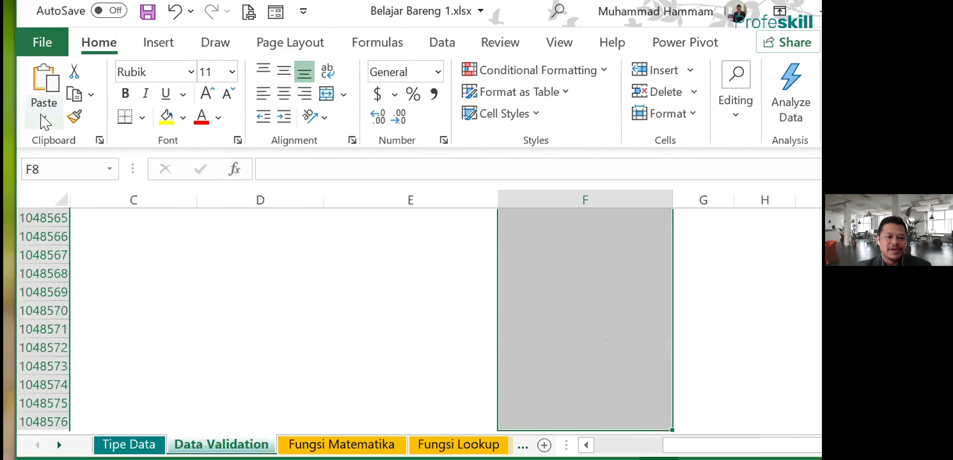
click(42, 116)
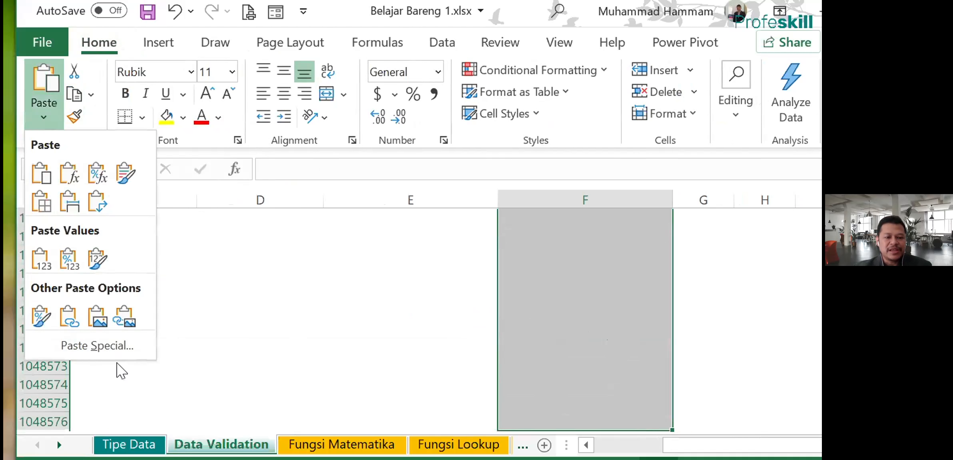
click(111, 346)
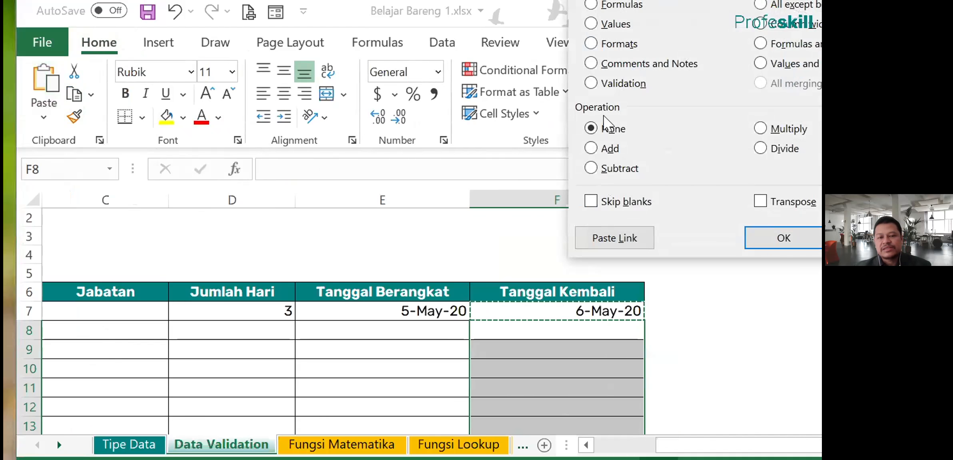
click(591, 84)
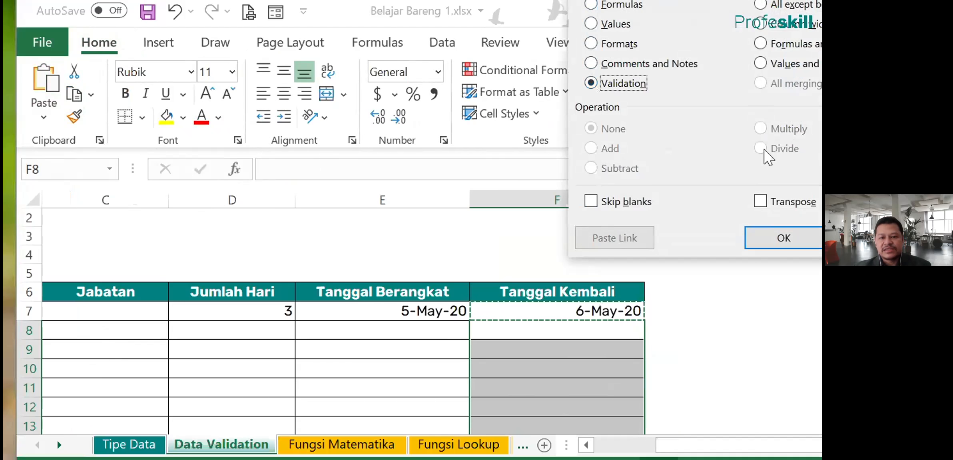
click(780, 240)
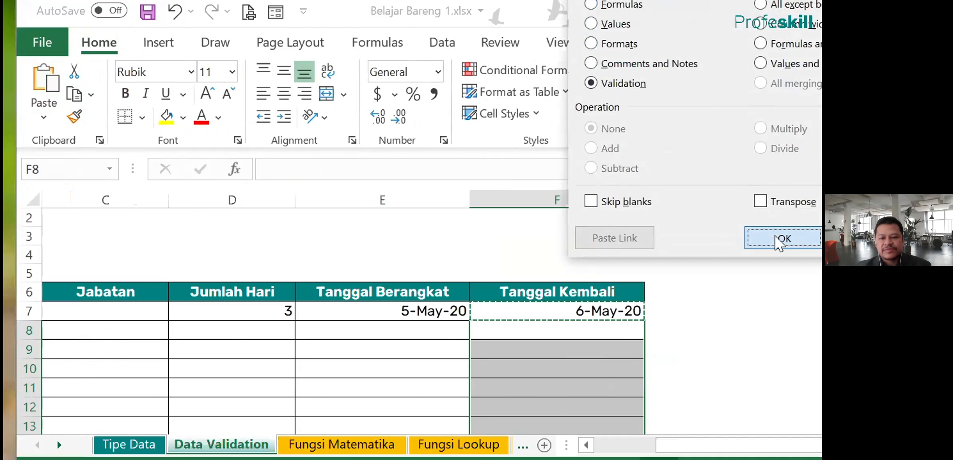
- Clear the copy selection and test the copied rule by entering 6 may 2020 in F8
click(529, 328)
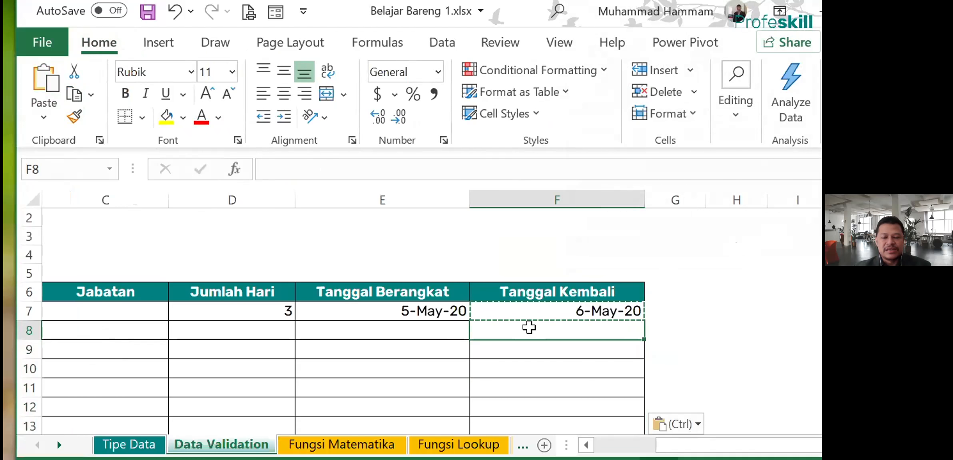
key(Escape)
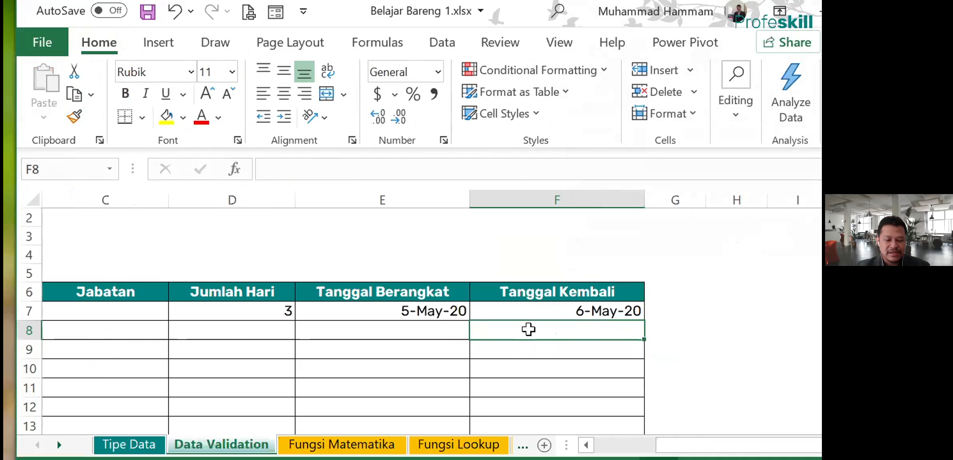
text(6)
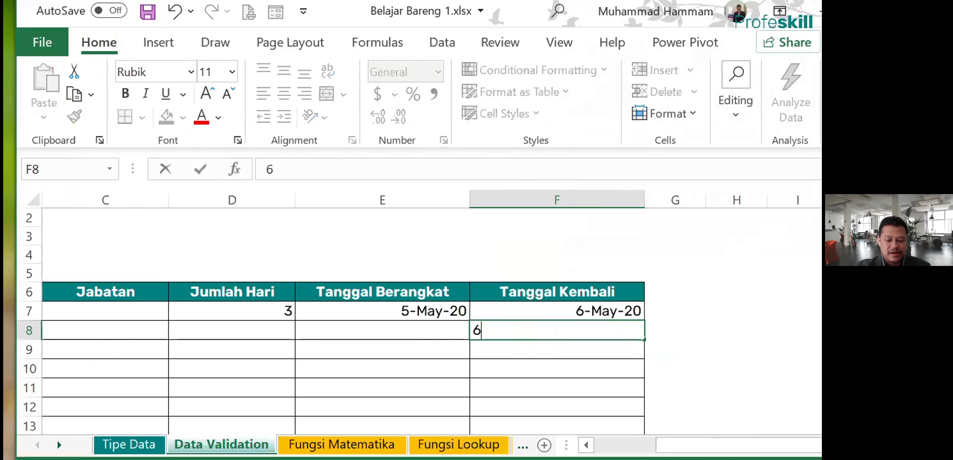
text( may 2020)
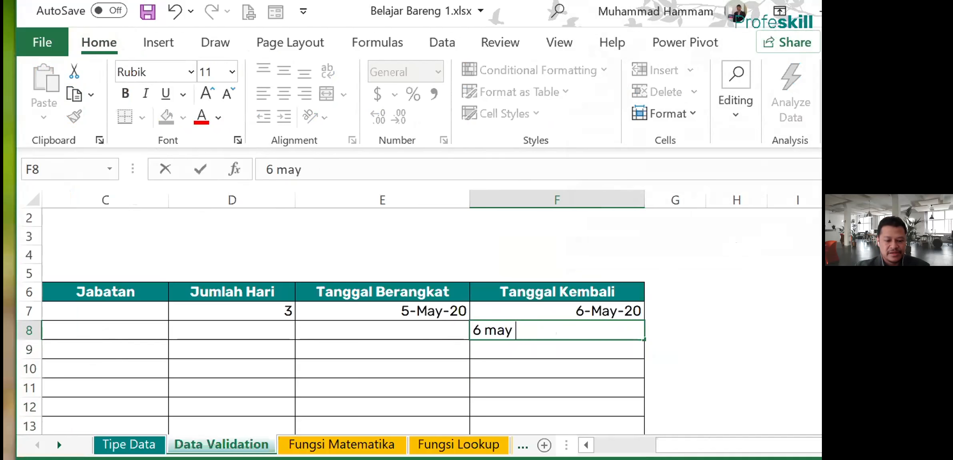
key(Return)
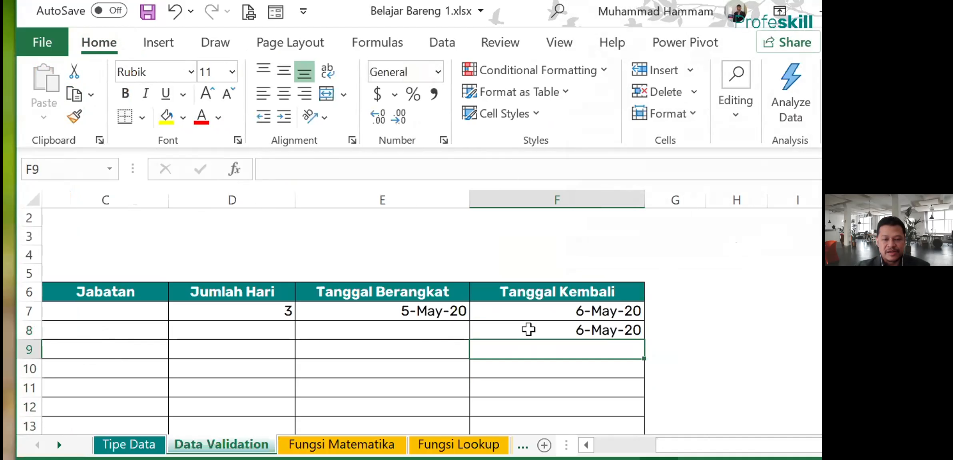
- Open the data validation rule of F8 and clear its custom formula down to the equals sign
click(528, 330)
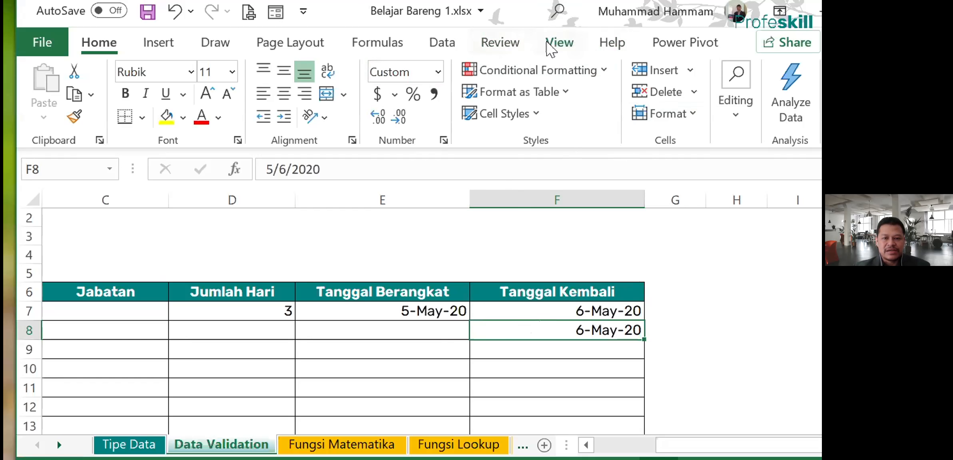
click(442, 43)
click(694, 115)
click(722, 142)
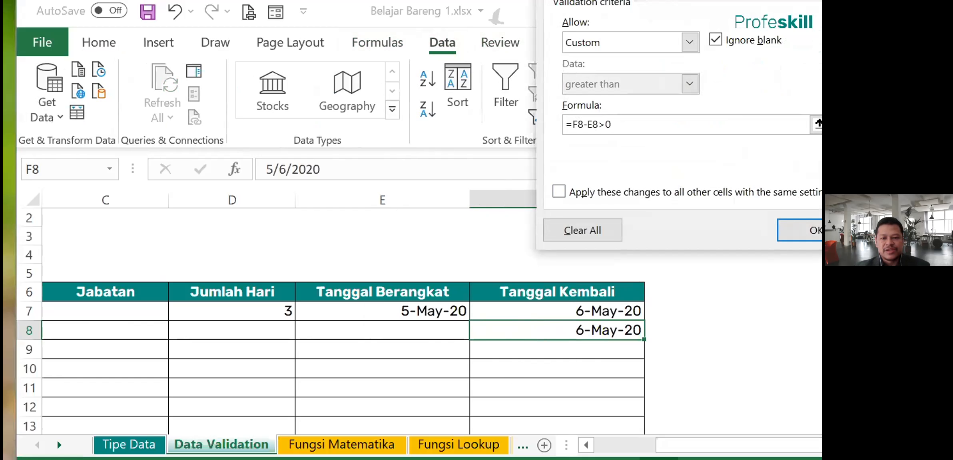
click(613, 125)
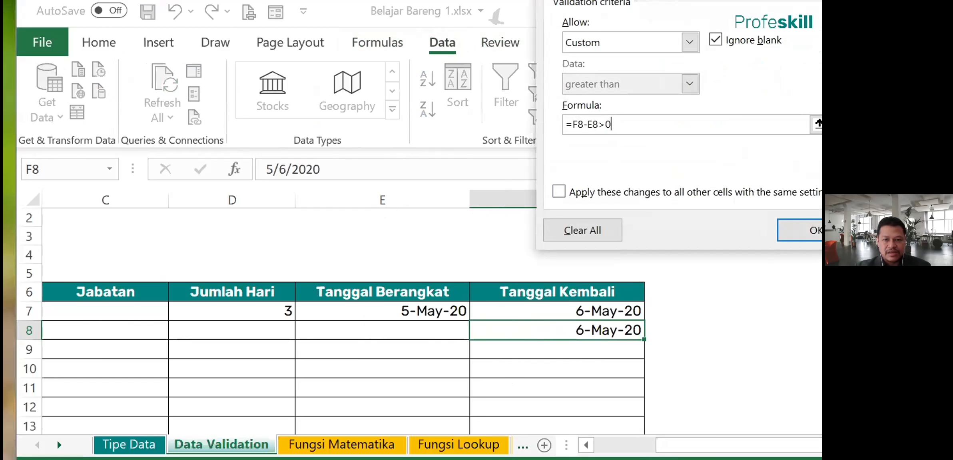
key(Left)
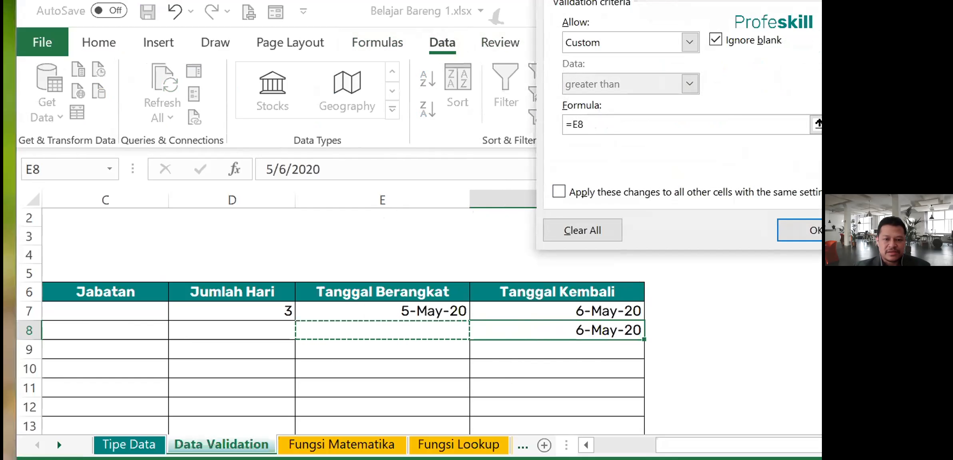
key(BackSpace)
key(BackSpace)
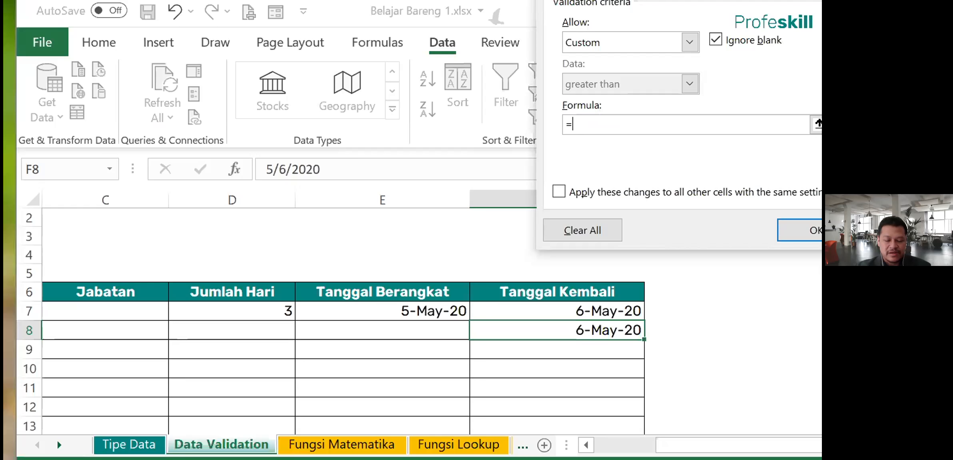
- Set the custom validation formula for F8 to =and(E8>0,F8-E8>0) and apply the rule
text(and()
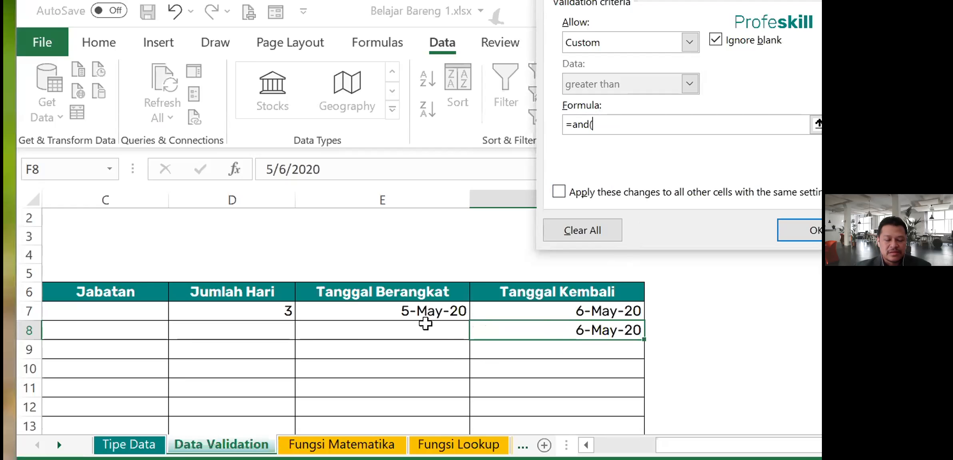
click(424, 335)
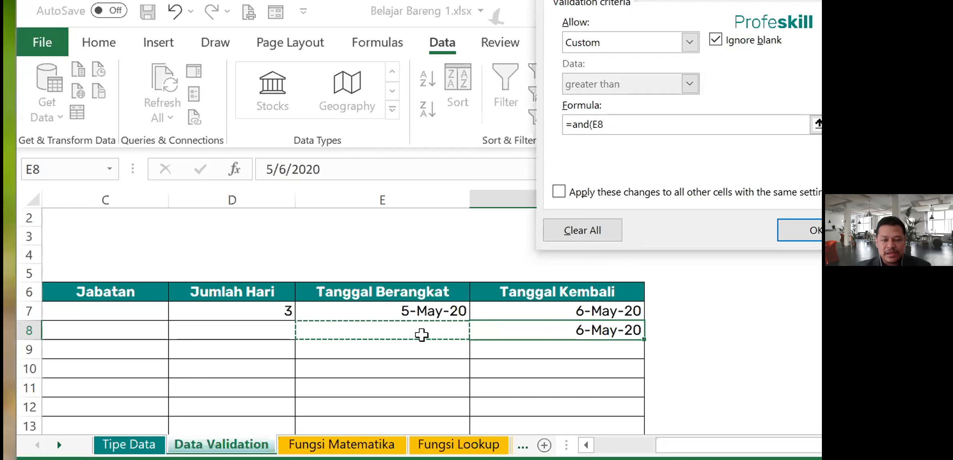
text(>)
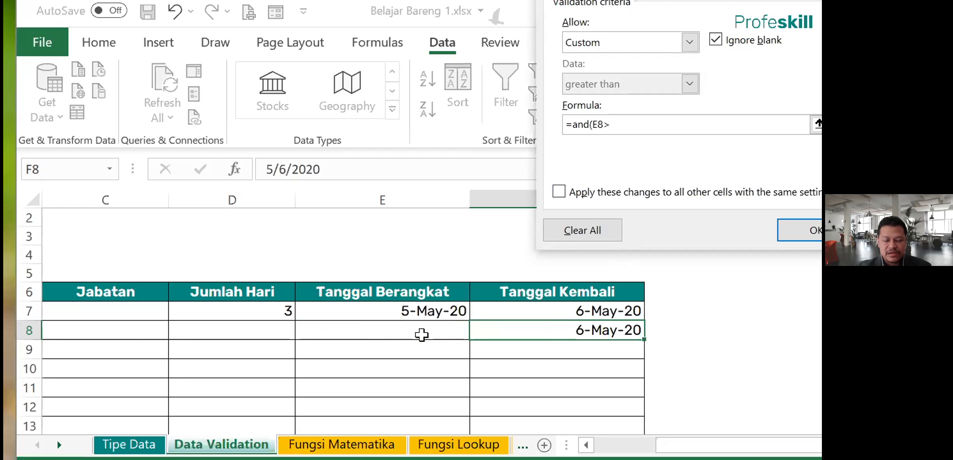
text(0)
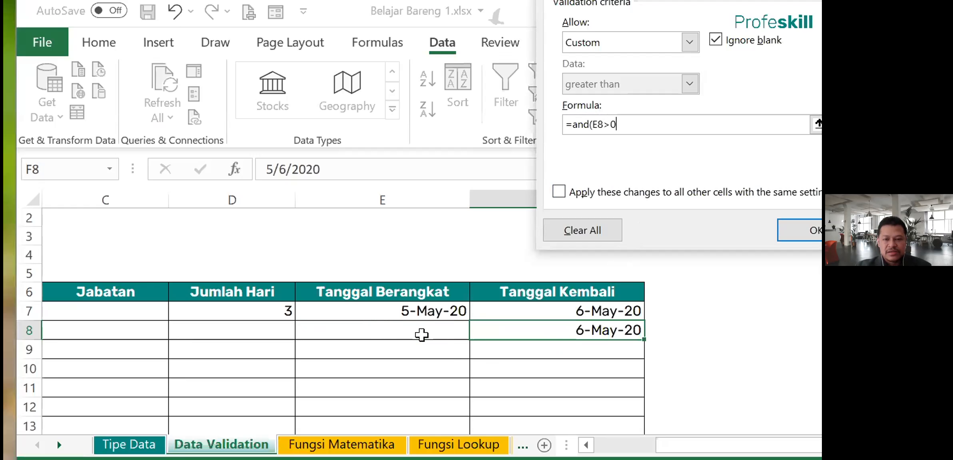
text(,)
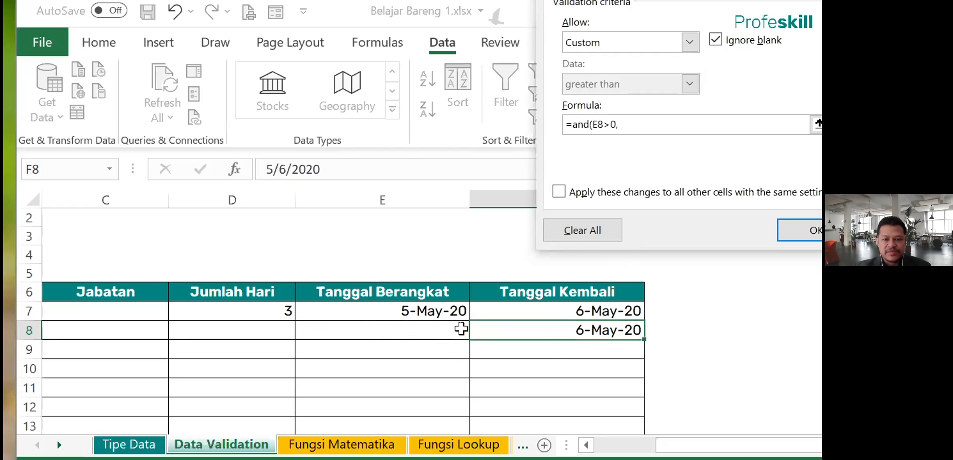
click(507, 337)
text(-)
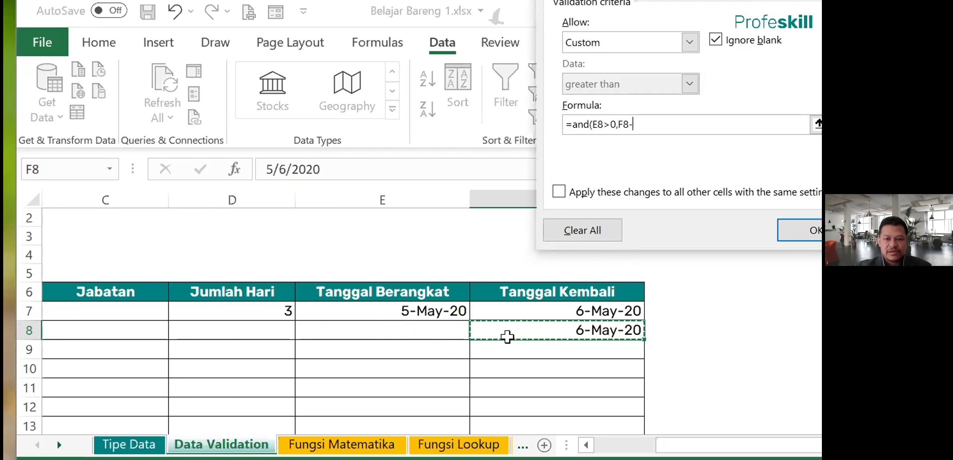
click(417, 336)
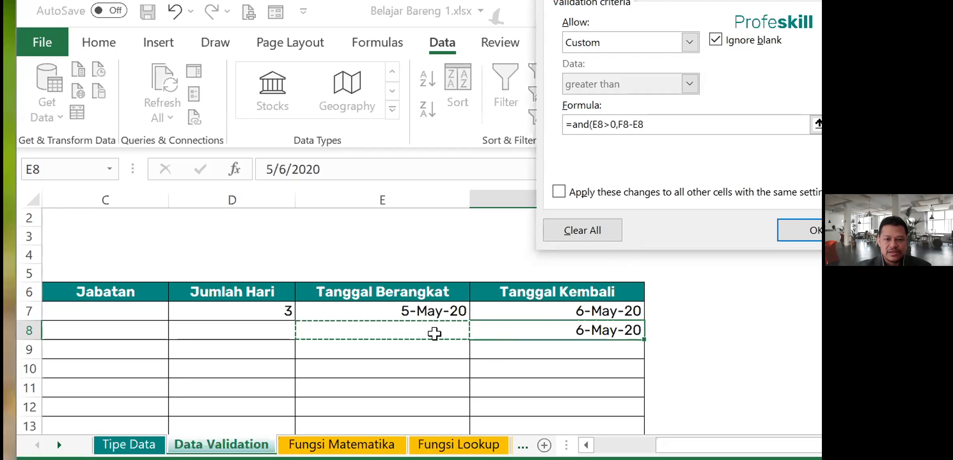
text(>)
text(0))
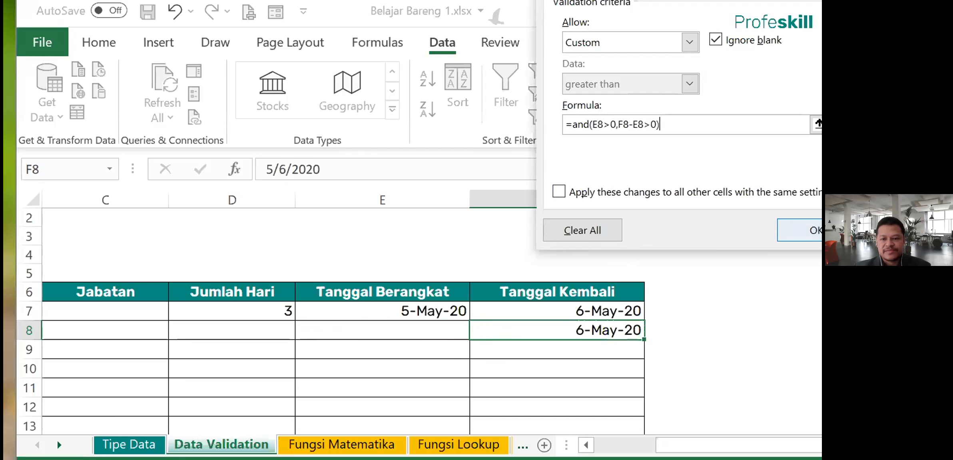
click(812, 231)
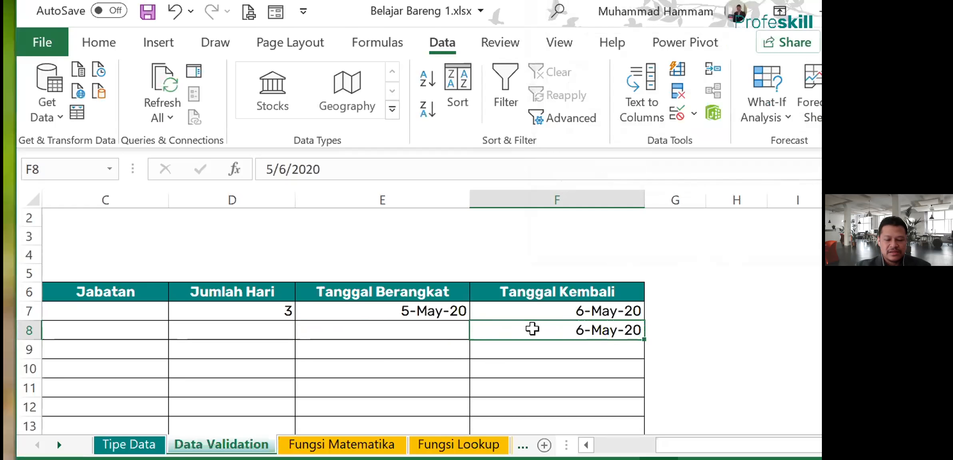
- Test the revised rule by entering 6 may 2020 in F8 while E8 is empty
text(6 may 2020)
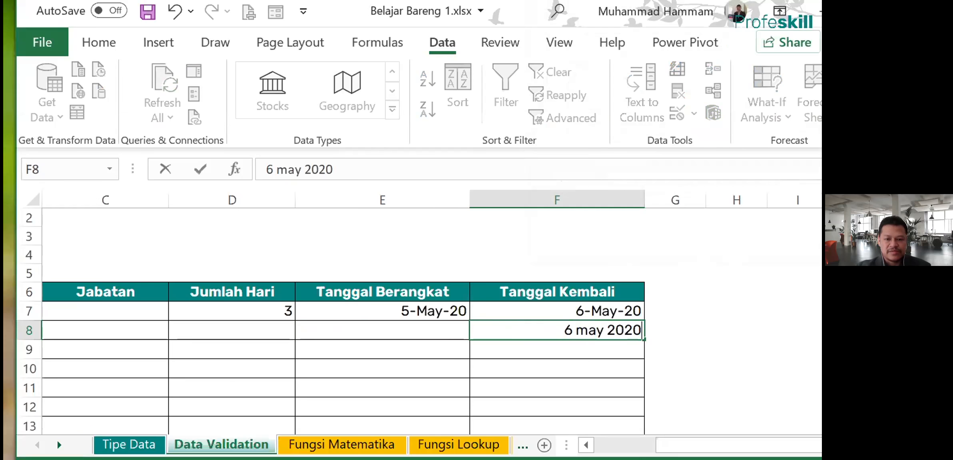
key(Return)
click(532, 329)
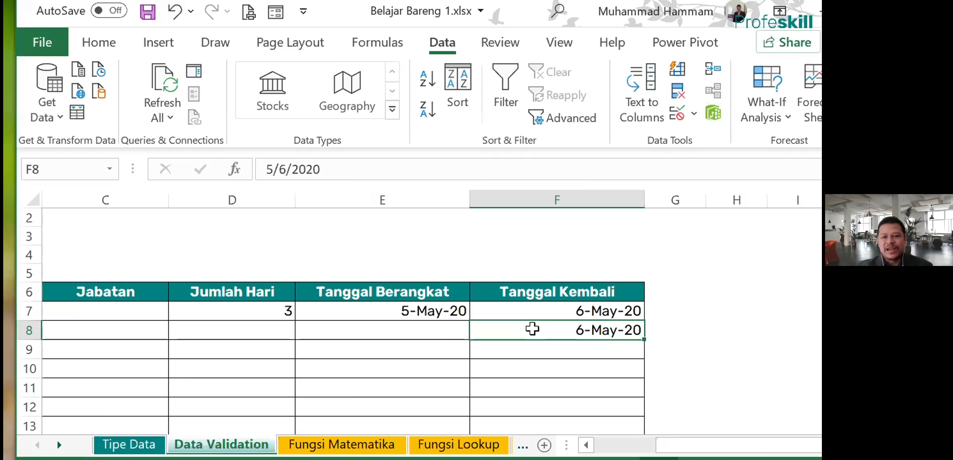
key(Left)
key(Right)
key(Left)
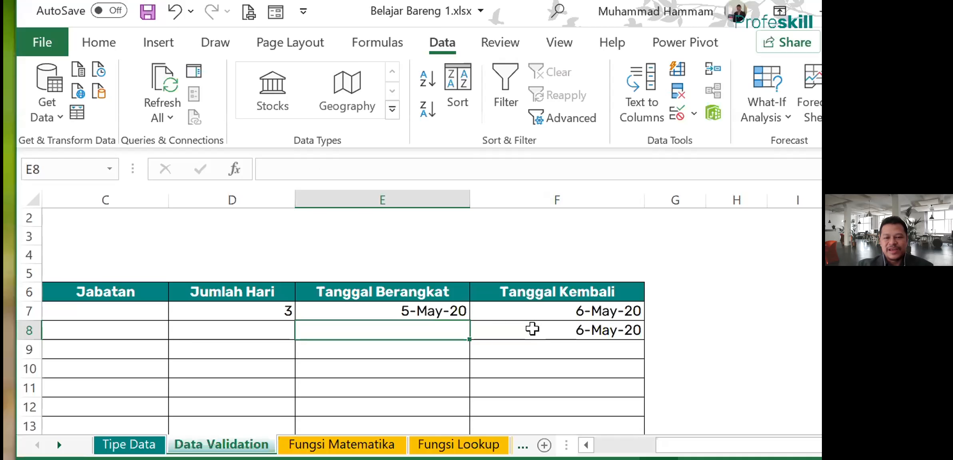
key(Right)
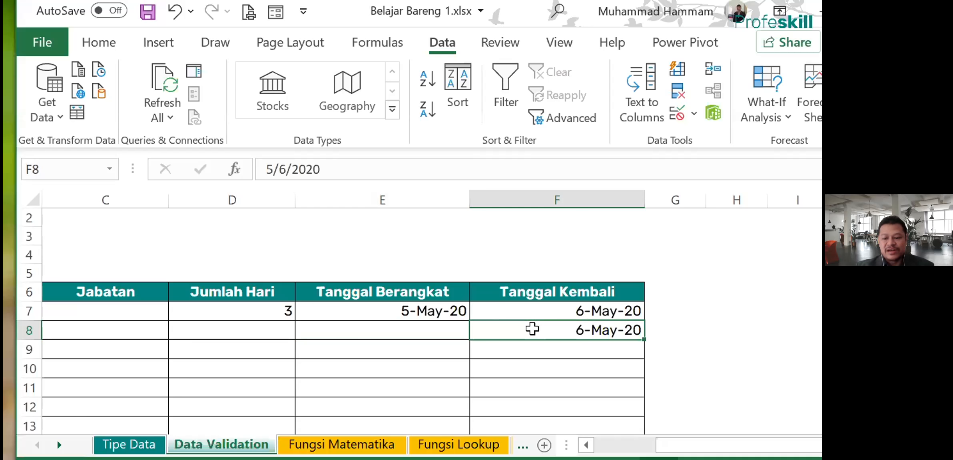
key(Left)
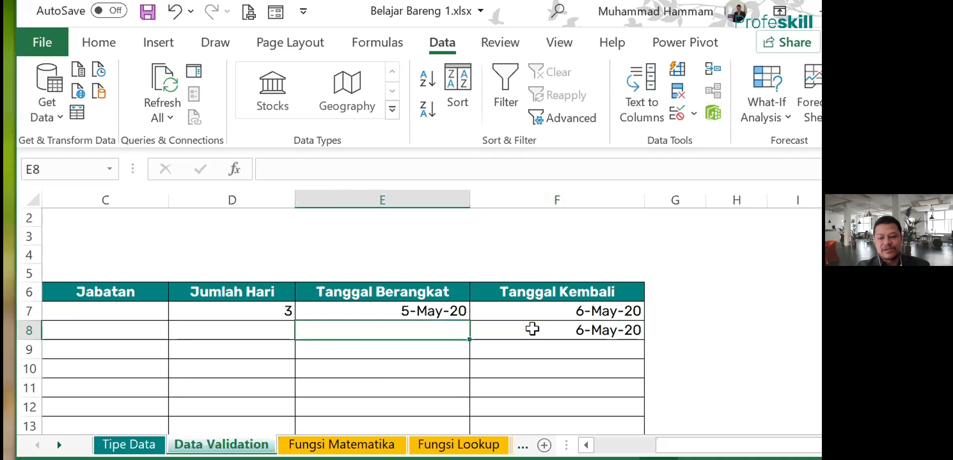
key(Right)
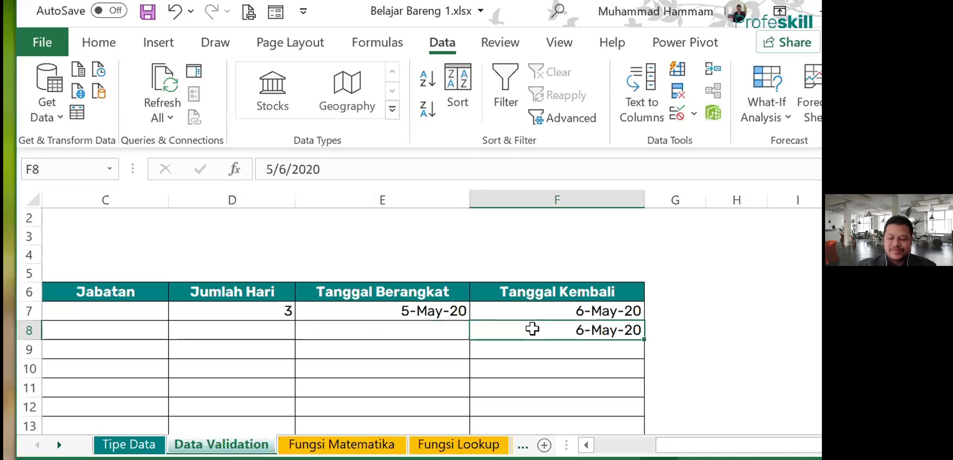
- Clear the return date in F8 and enter 8 june 2020 as the departure date in E8
key(Delete)
key(Left)
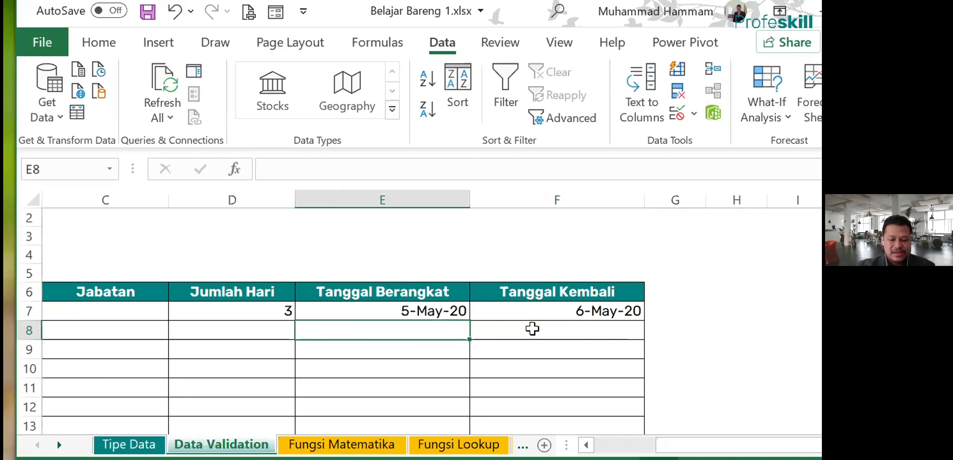
text(8 june 2020)
key(Return)
- Test the return date rule with 5 june 2020 in F8 and change the entry to 19 june 2020
key(Up)
key(Right)
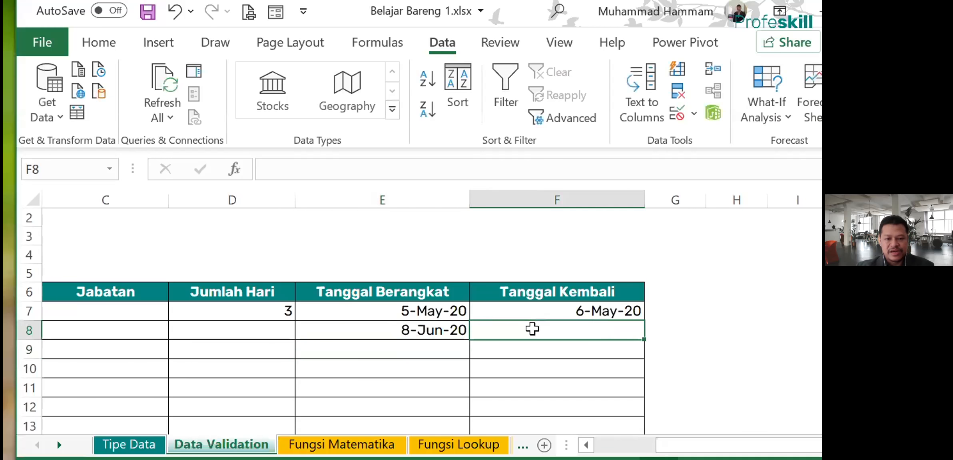
text(5 j)
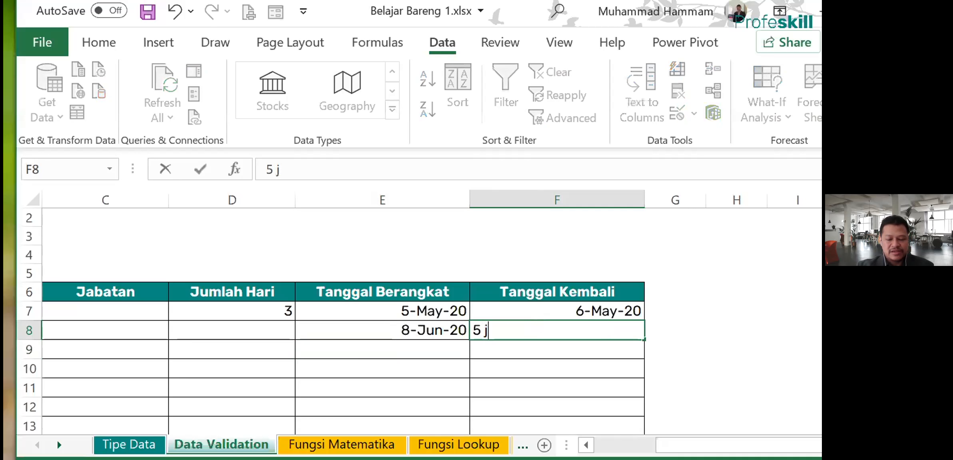
text(une 2020)
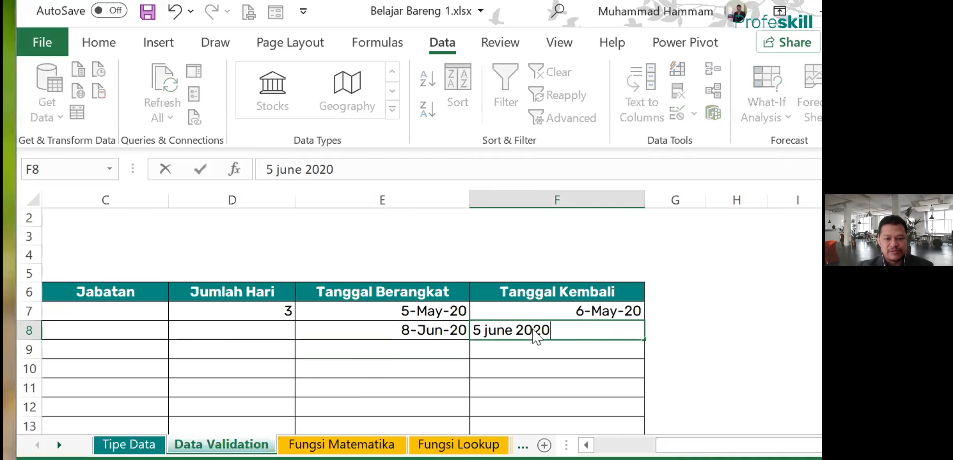
key(Return)
key(Return)
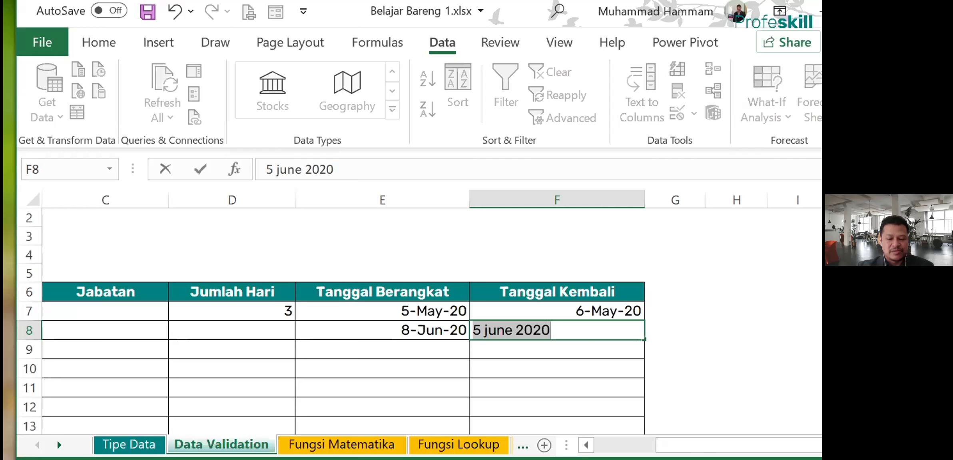
text(19 june 2020)
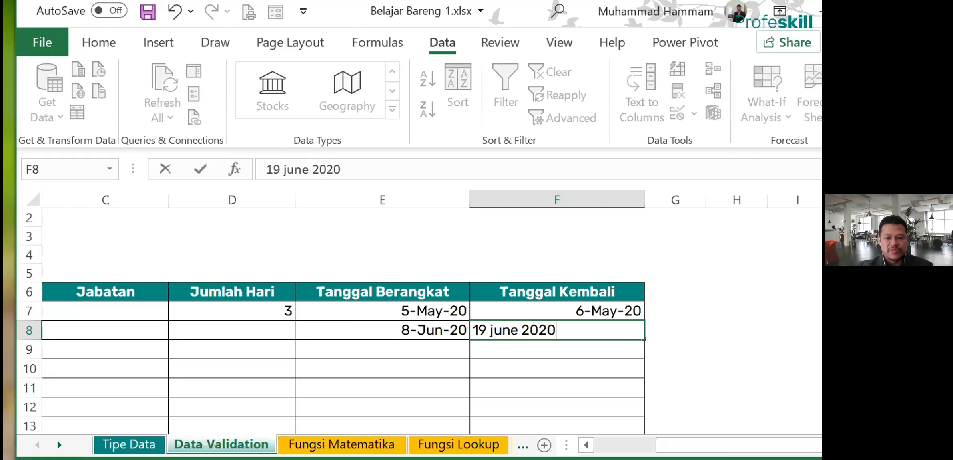
key(Return)
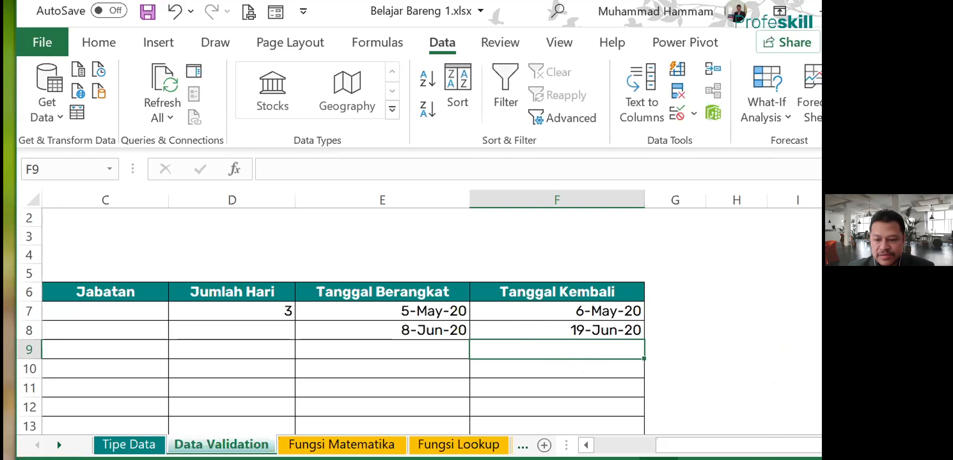
- Switch to the Zoom chat window, look through the earlier participant messages and return to the most recent ones
key(alt+Tab)
key(alt+Tab)
key(alt+Tab)
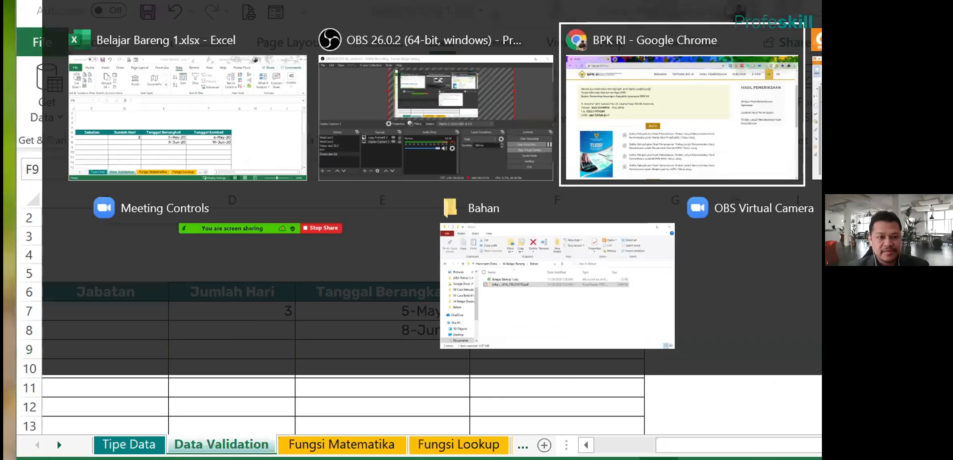
key(alt+Tab)
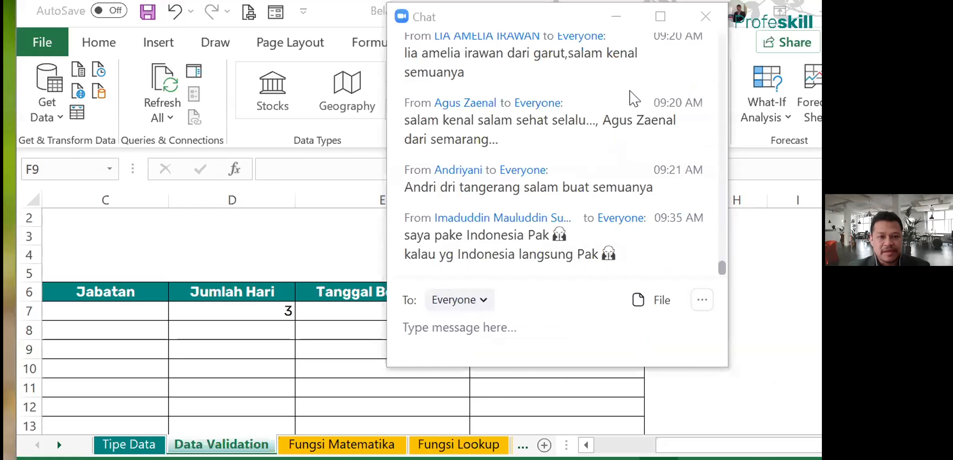
scroll(590, 231, up, 2)
scroll(589, 231, up, 5)
scroll(589, 231, up, 3)
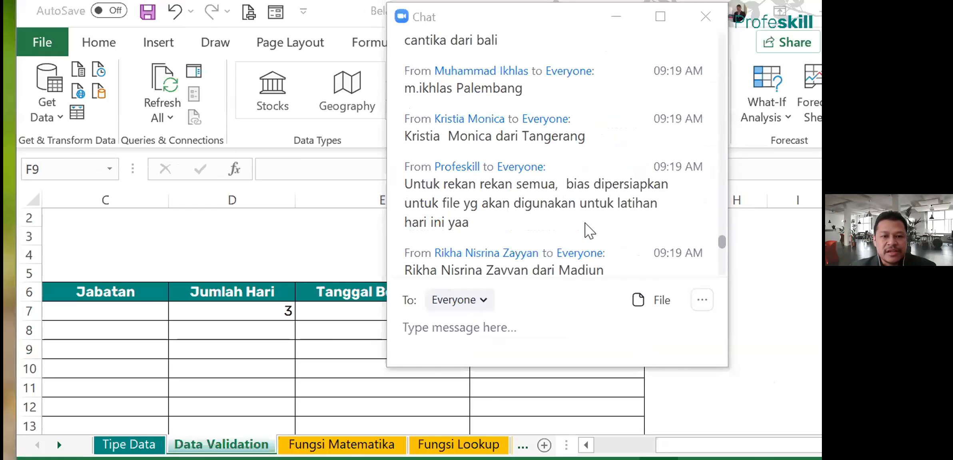
scroll(589, 231, up, 10)
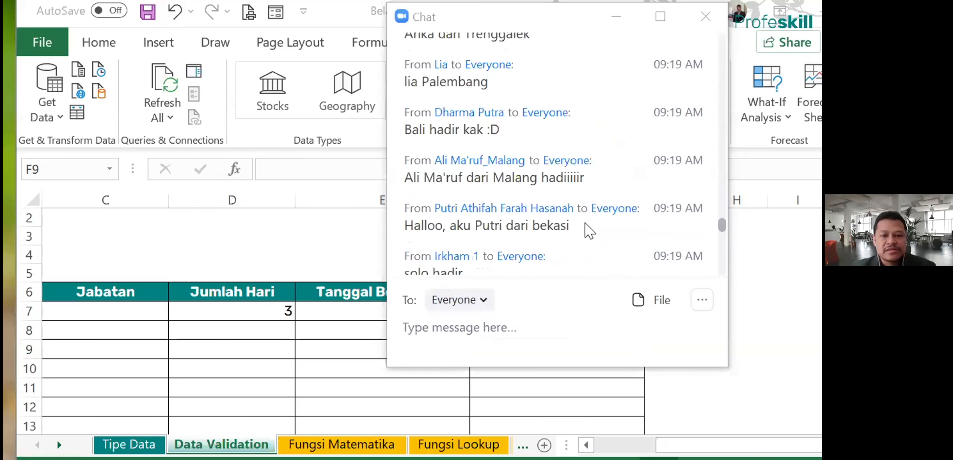
scroll(589, 231, up, 10)
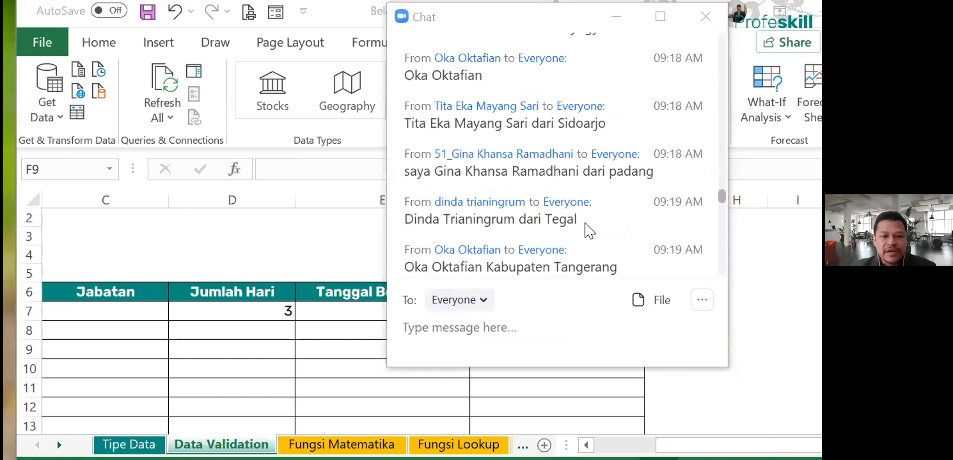
scroll(590, 231, up, 10)
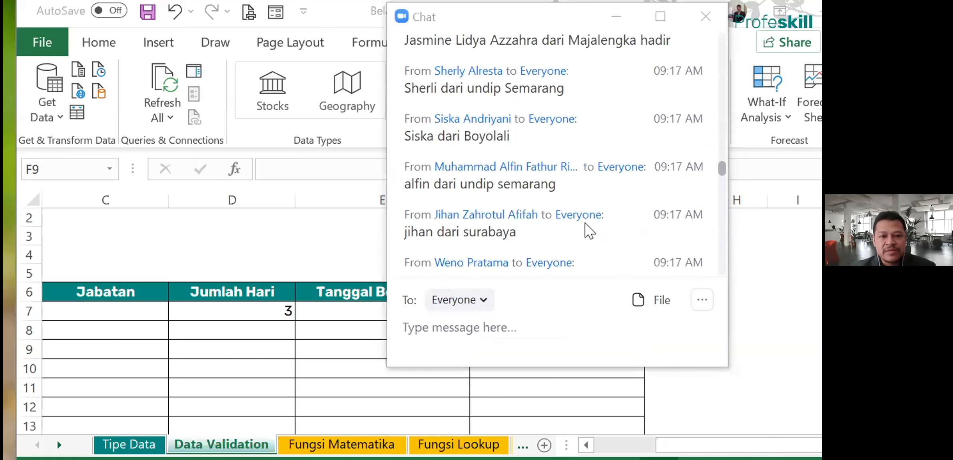
scroll(589, 231, up, 1)
scroll(590, 231, up, 15)
scroll(623, 192, down, 3)
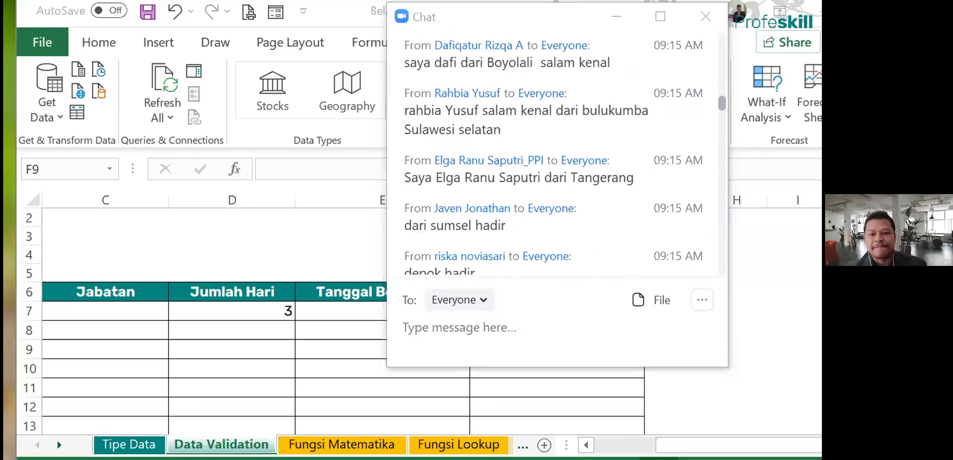
drag(719, 110, 721, 269)
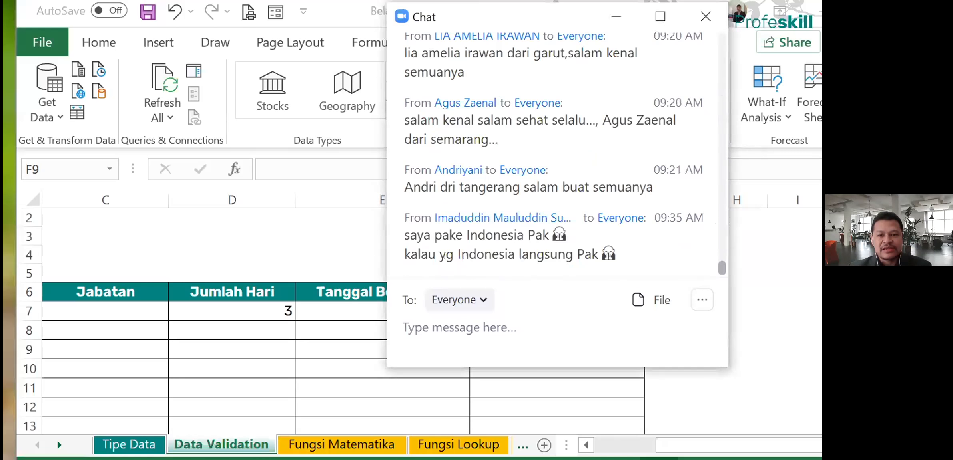
- Close the meeting chat window and advance the presentation to the next slide
click(706, 16)
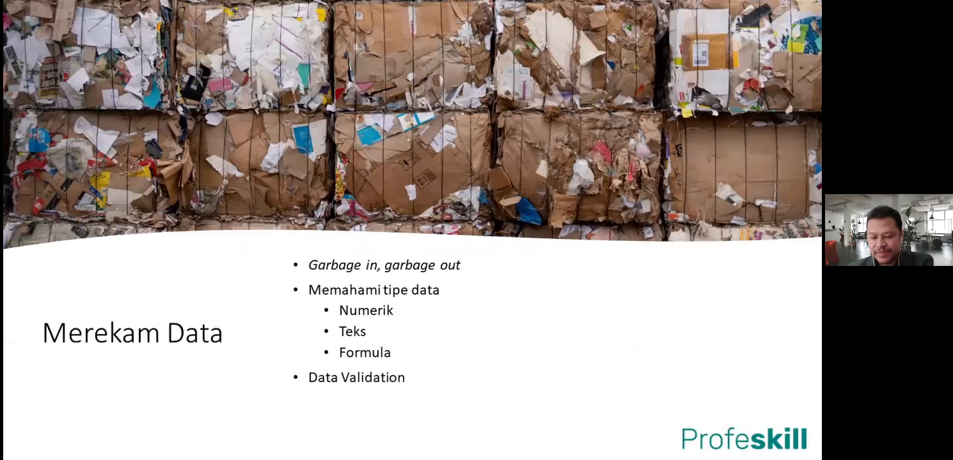
key(Right)
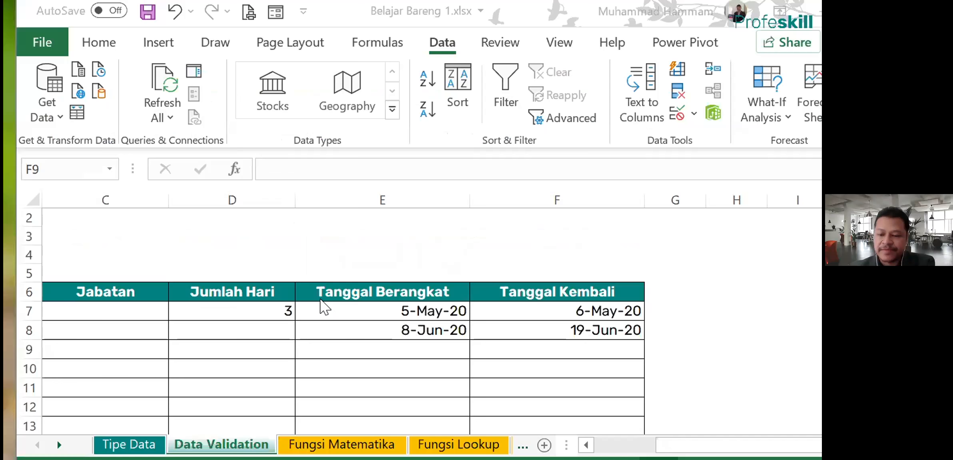
- Open the Fungsi Matematika sheet and delete the empty rows 3 and 4 above the table
click(323, 439)
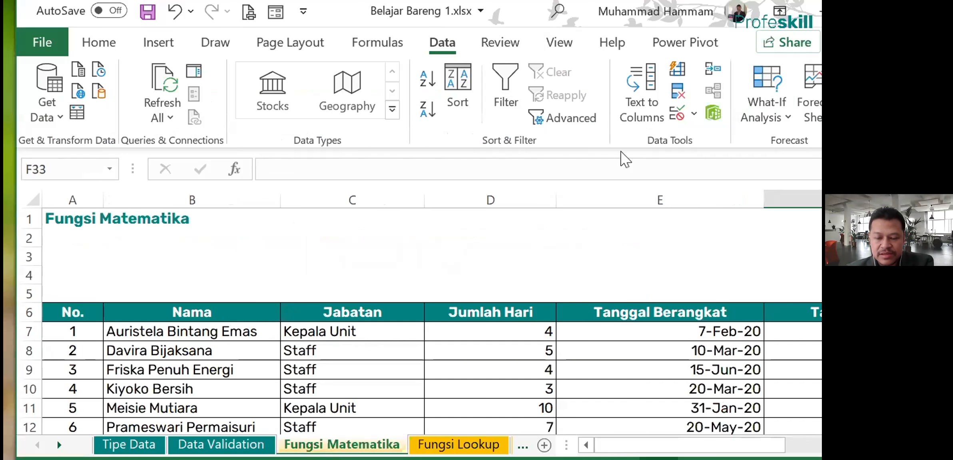
scroll(416, 383, down, 1)
scroll(417, 383, up, 1)
click(73, 226)
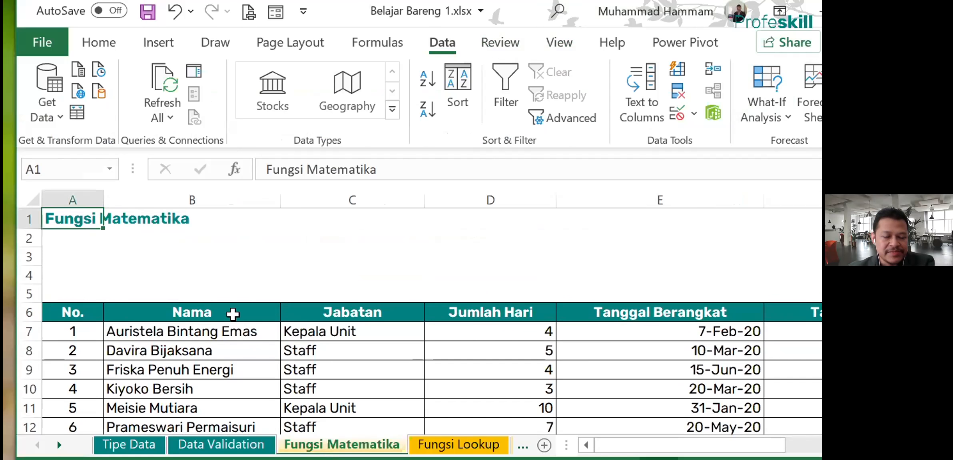
drag(20, 256, 21, 273)
right_click(21, 272)
click(100, 117)
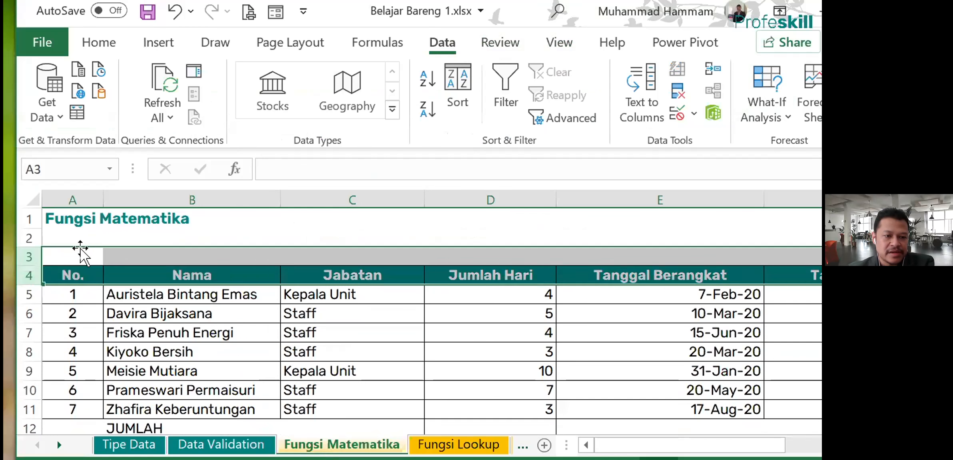
- Delete the empty row 2 so that only one blank row separates the sheet title from the table header
click(77, 239)
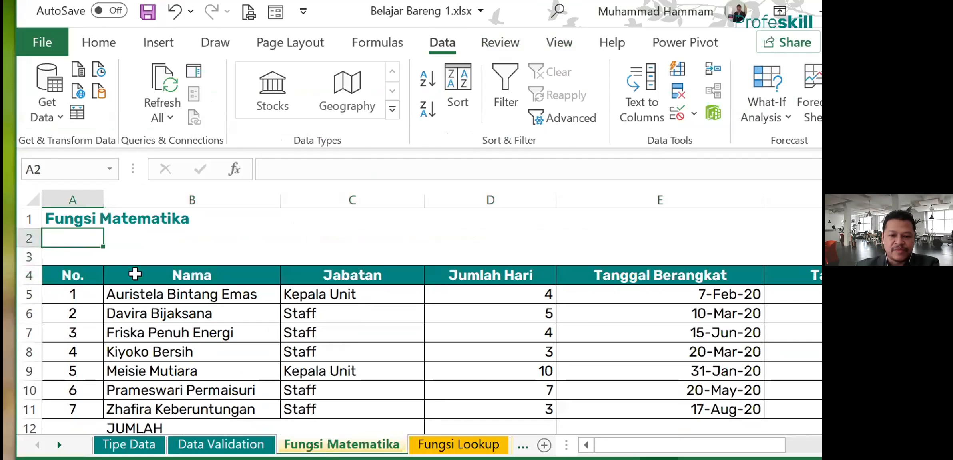
key(Down)
key(Down)
key(Down)
key(Down)
key(Up)
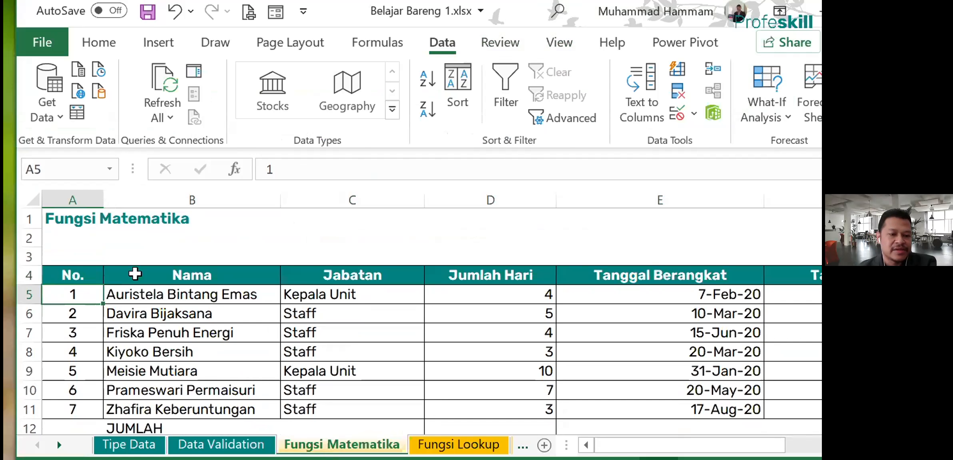
click(30, 238)
right_click(32, 240)
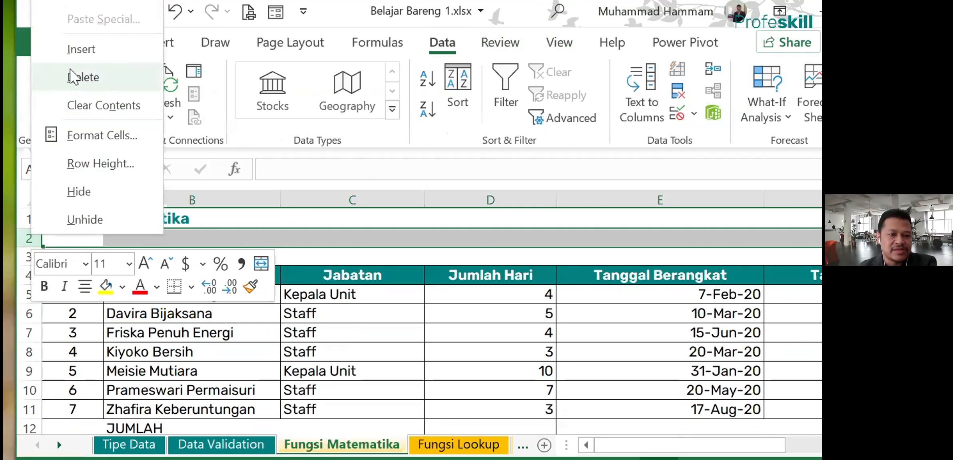
click(103, 77)
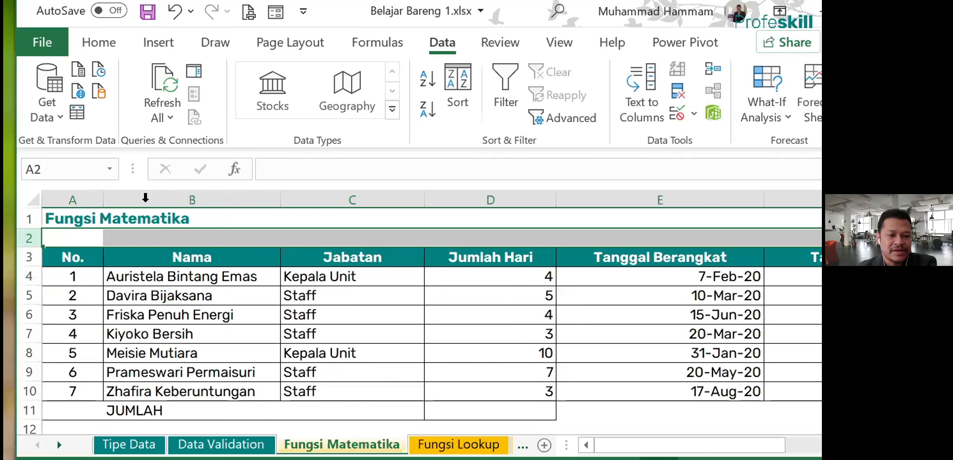
- Look over the employee rows and the Jumlah Hari values down to the JUMLAH row's empty cell D11
click(90, 294)
key(Down)
key(Down)
key(Down)
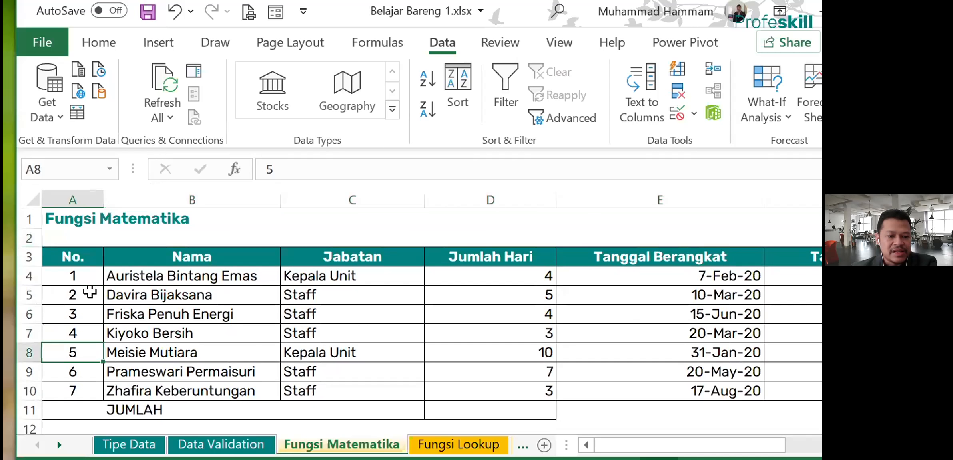
key(Up)
key(Up)
key(Right)
key(Right)
key(Down)
key(Down)
key(Down)
key(Down)
key(Down)
key(Right)
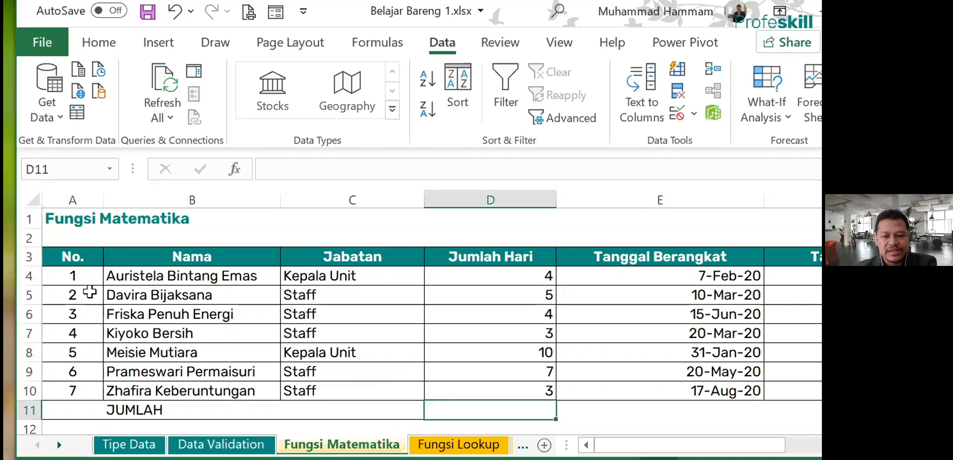
key(Up)
key(Up)
key(Up)
key(Up)
key(Up)
key(Up)
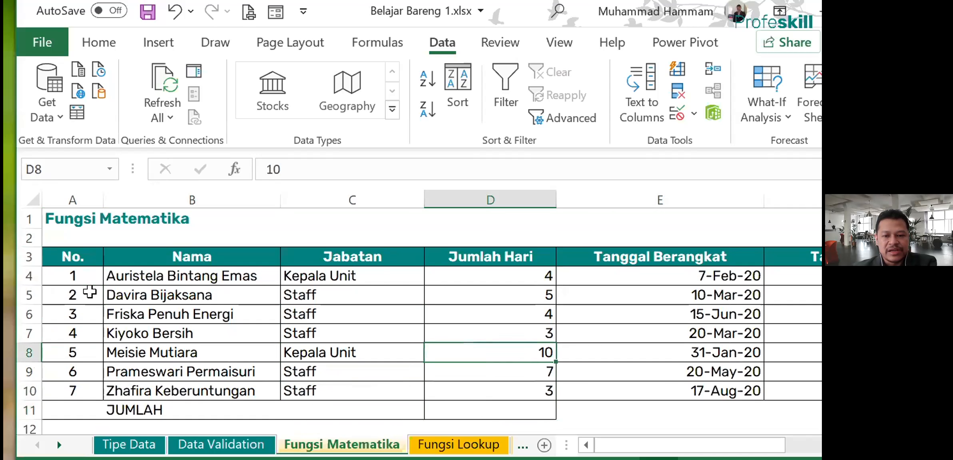
key(Down)
key(Down)
key(Down)
key(Down)
key(Down)
key(Down)
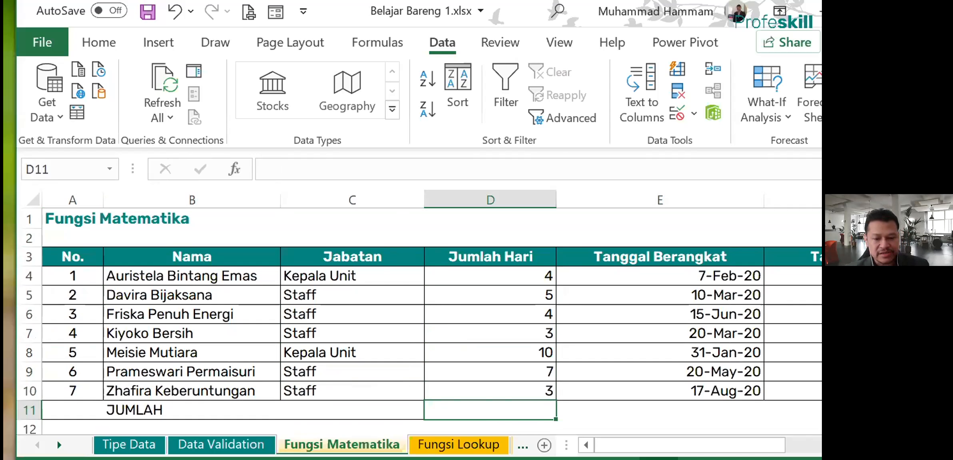
key(alt+Tab)
key(alt+Tab)
key(alt+shift+Tab)
key(alt+shift+Tab)
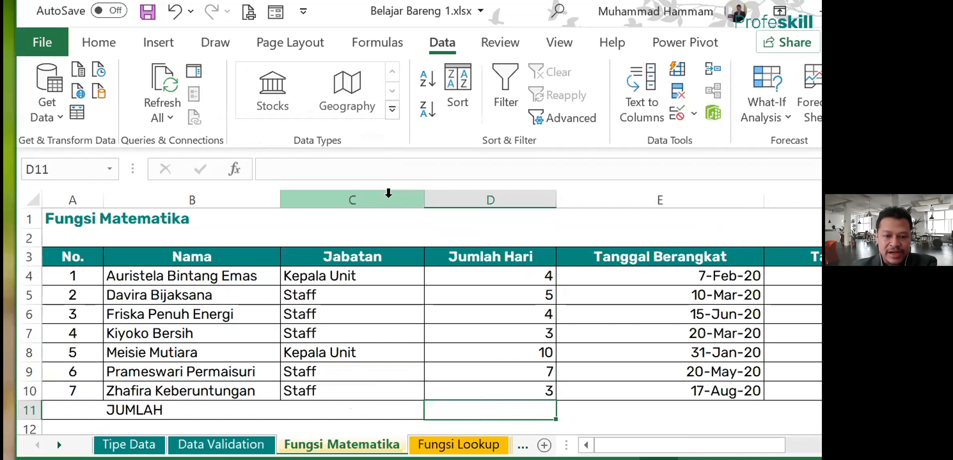
- Total the Jumlah Hari column in D11 with =SUM(D4:D10) and select that cell to view its formula
text(=)
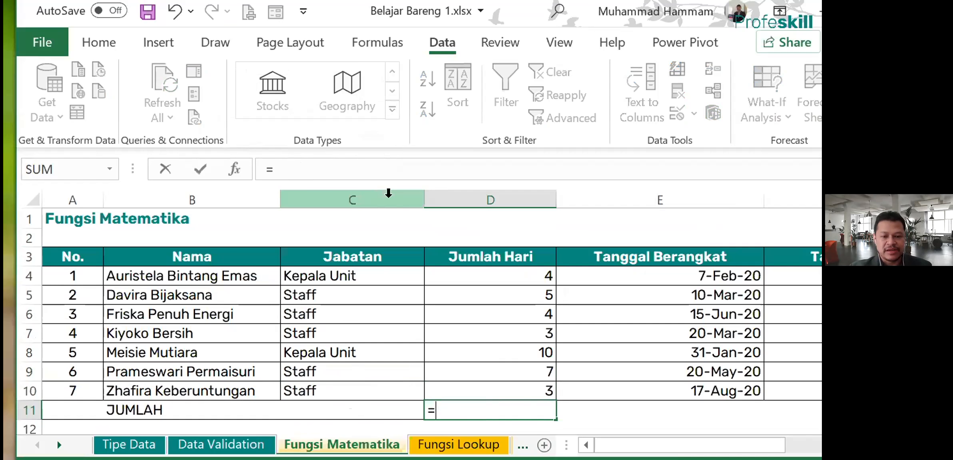
text(sum)
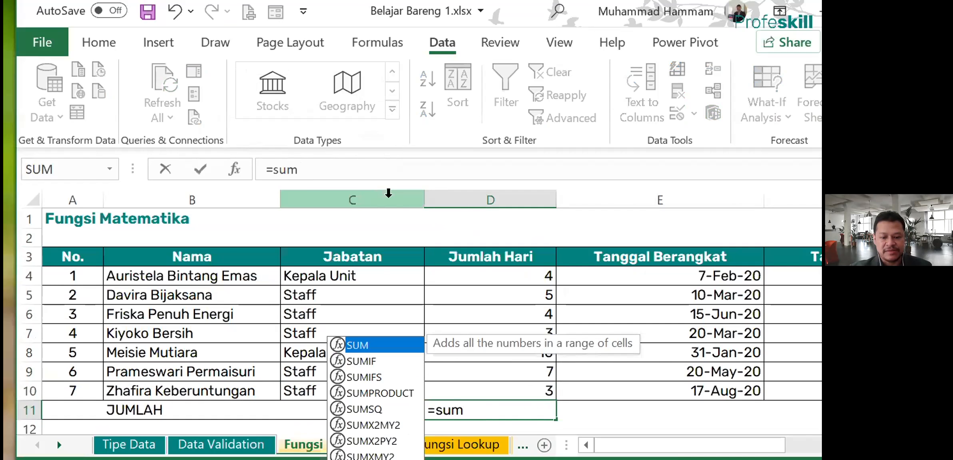
text(()
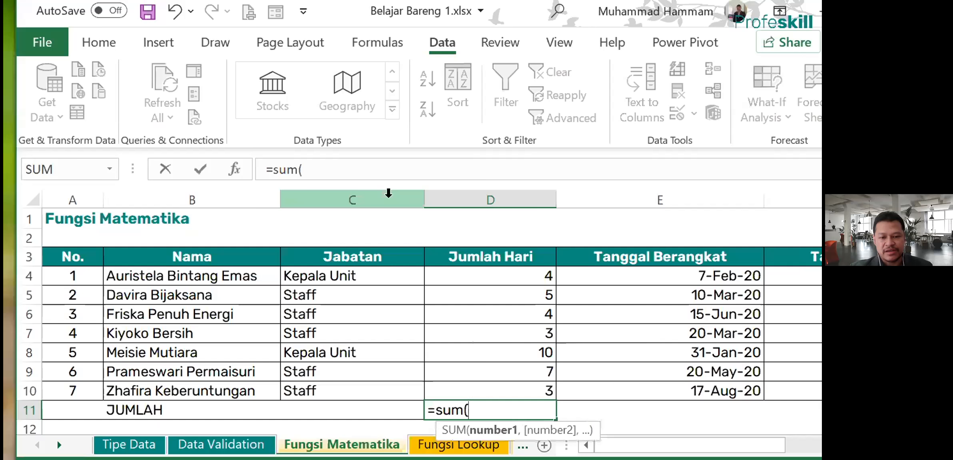
drag(487, 274, 496, 391)
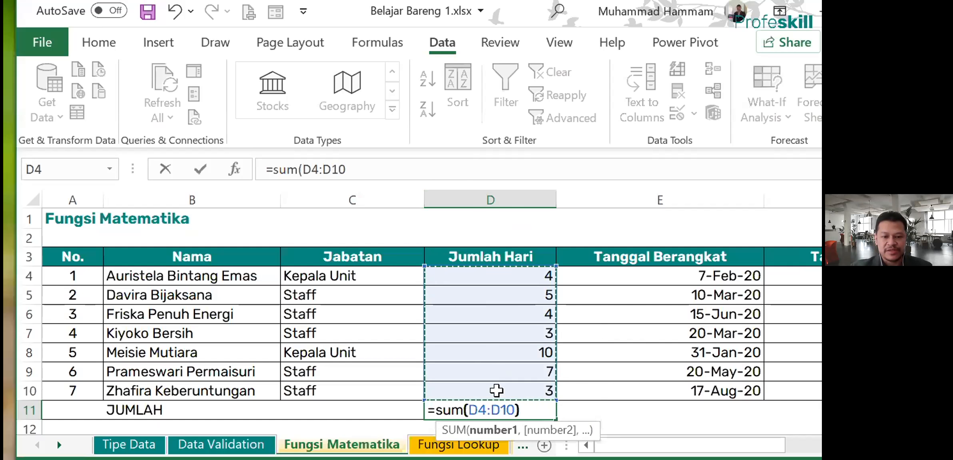
text())
key(Return)
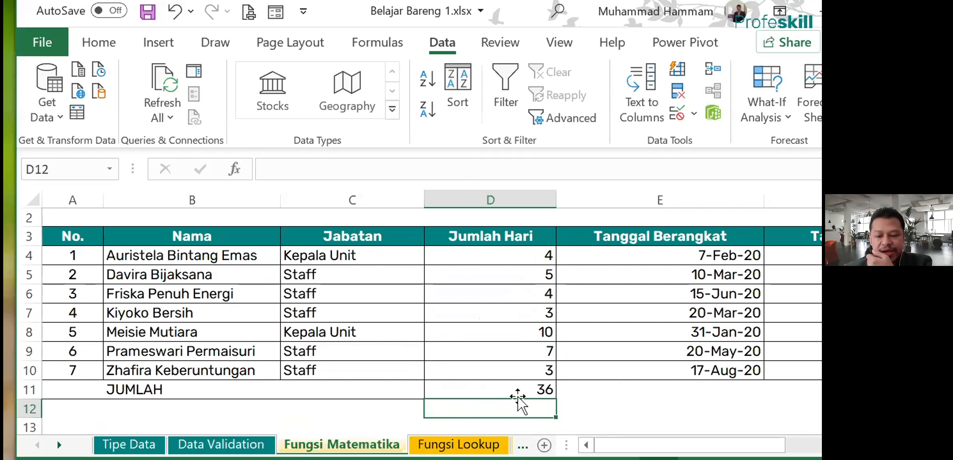
click(484, 390)
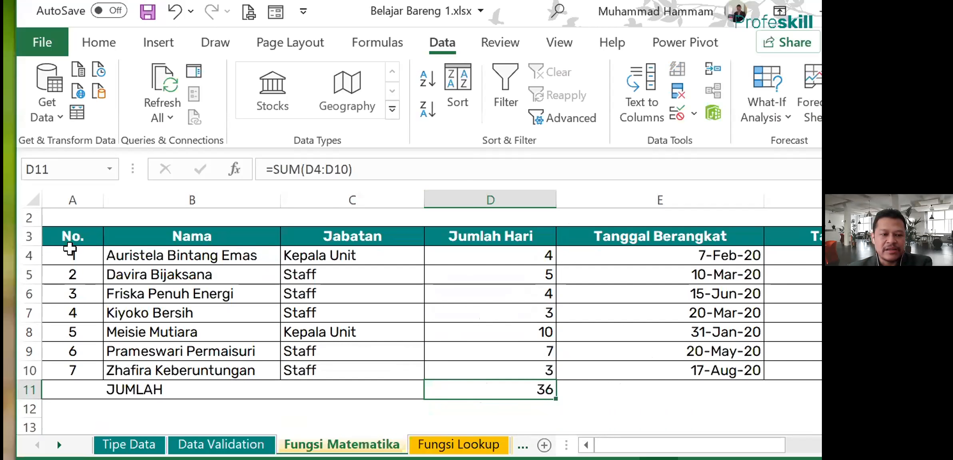
- Select the table from its header in row 3 through row 10 and turn on filtering for its columns
drag(71, 237, 800, 372)
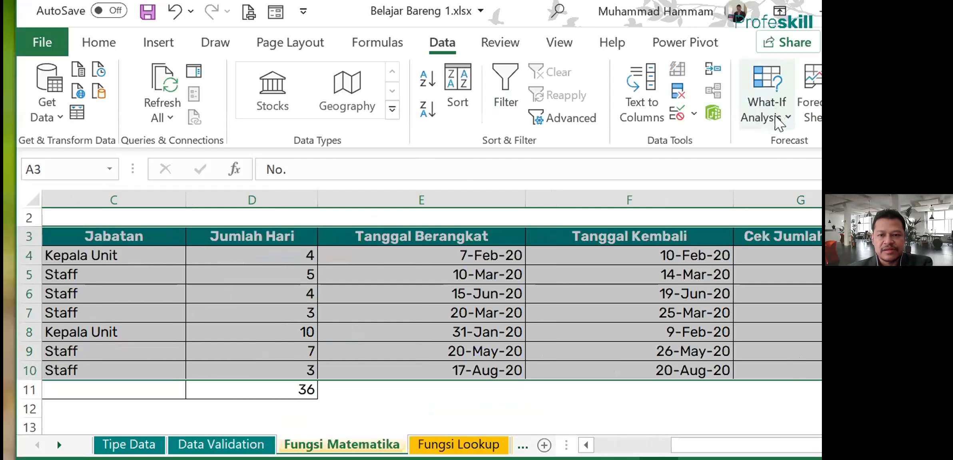
click(105, 47)
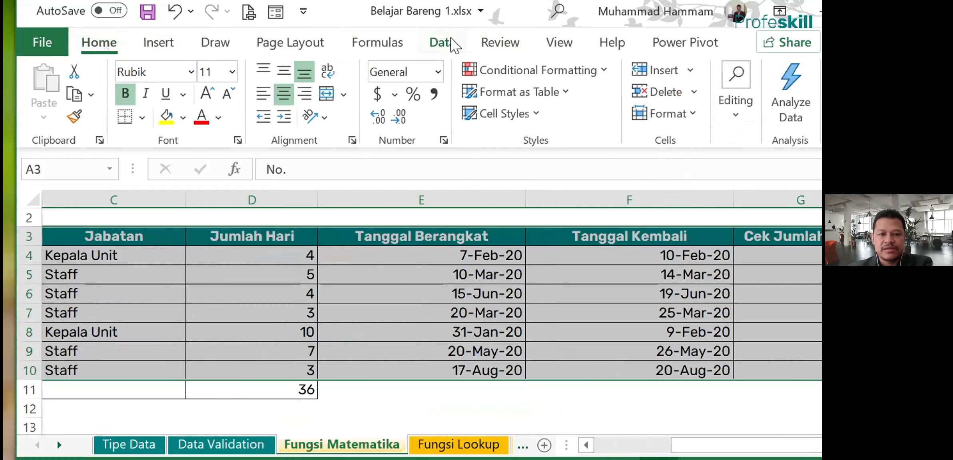
click(442, 43)
click(502, 103)
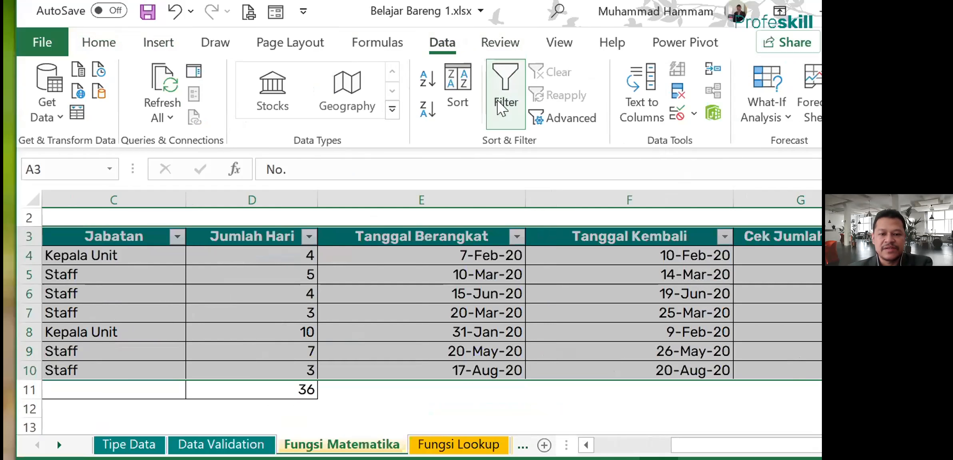
click(639, 447)
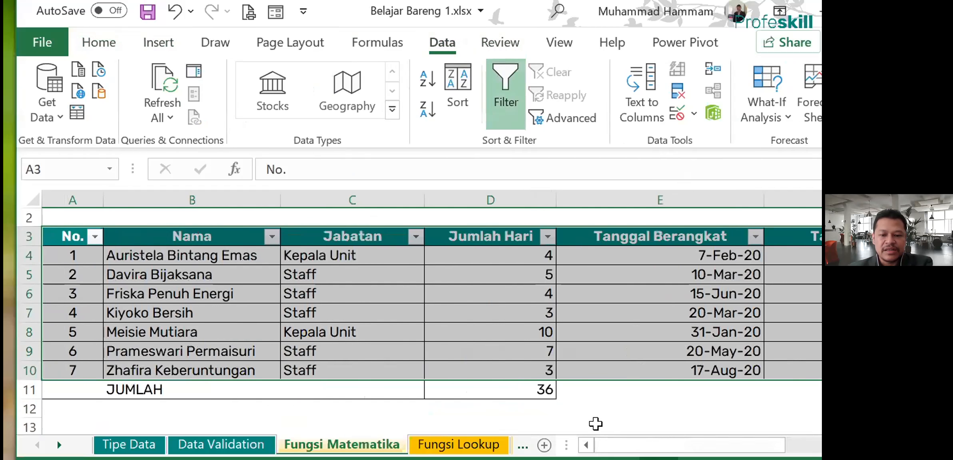
click(532, 293)
- View the Jumlah Hari filter choices, then filter the Jabatan column to show only Kepala Unit
click(548, 239)
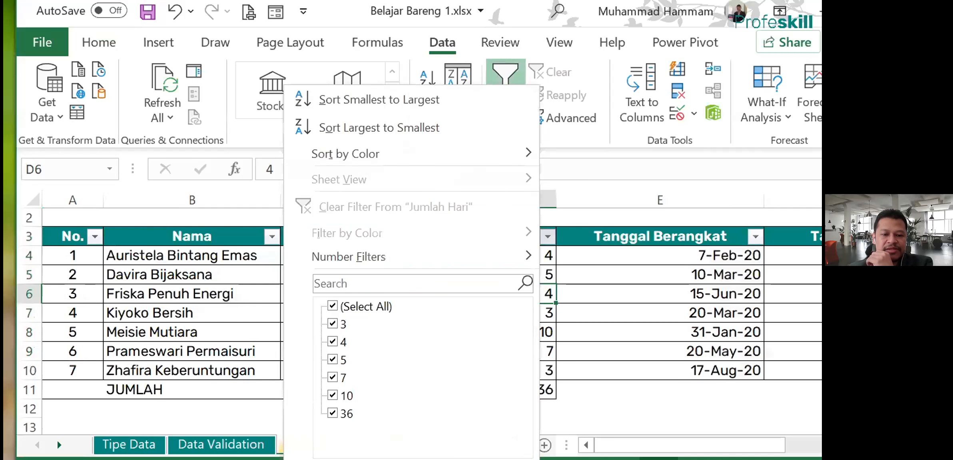
key(Escape)
click(416, 237)
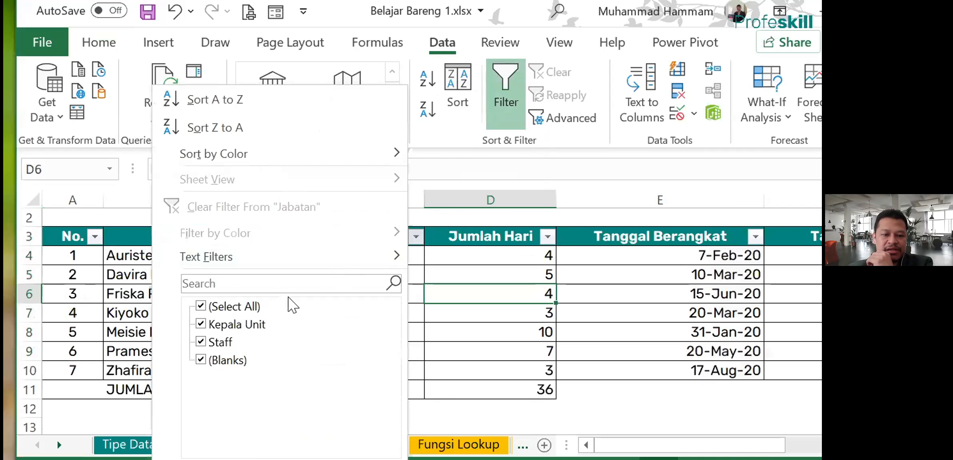
click(200, 307)
click(200, 324)
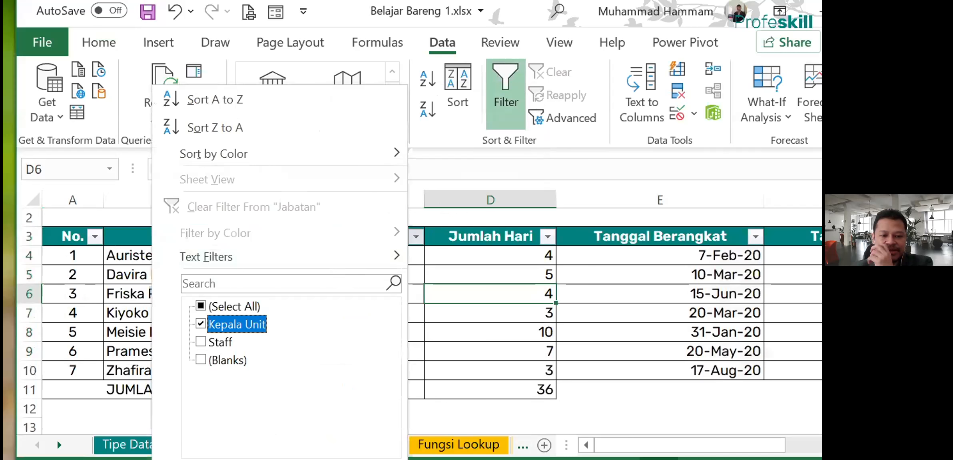
key(Return)
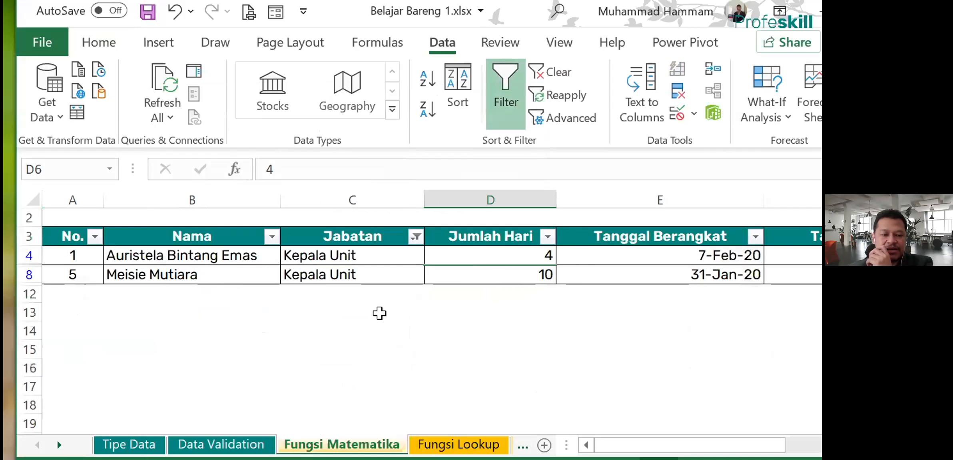
- Inspect the filtered rows and clear the filter from the Jabatan column
click(360, 313)
scroll(308, 325, up, 1)
scroll(309, 325, down, 1)
scroll(528, 331, up, 1)
click(419, 257)
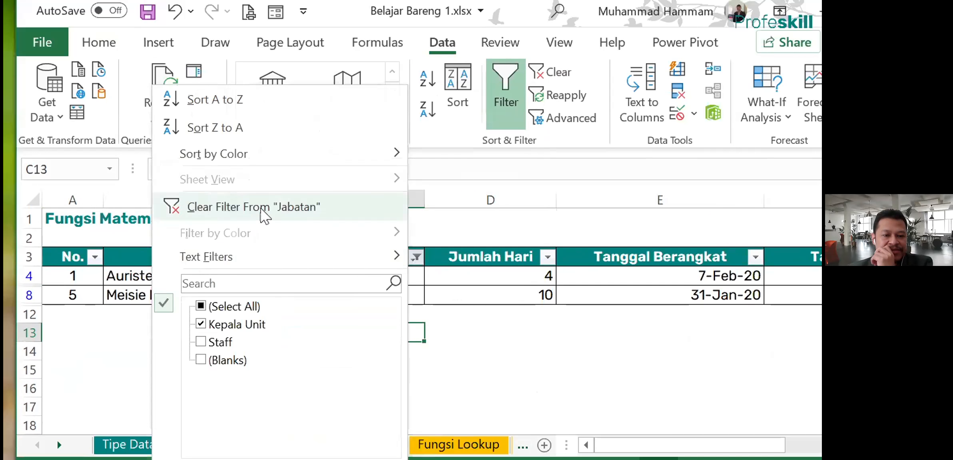
click(261, 212)
scroll(496, 305, down, 1)
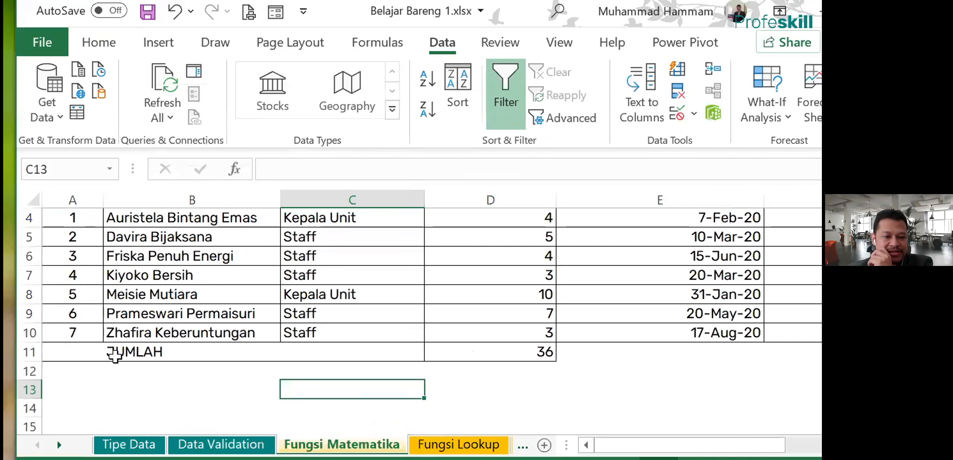
scroll(391, 352, up, 1)
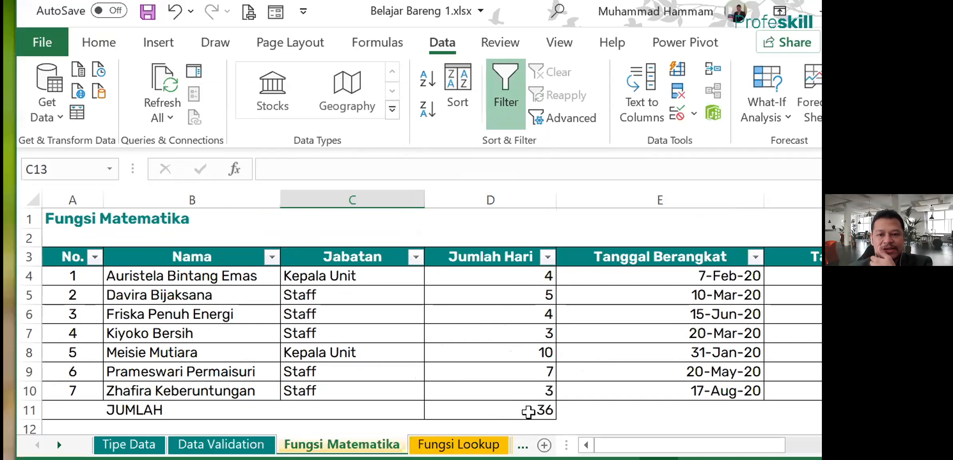
click(106, 45)
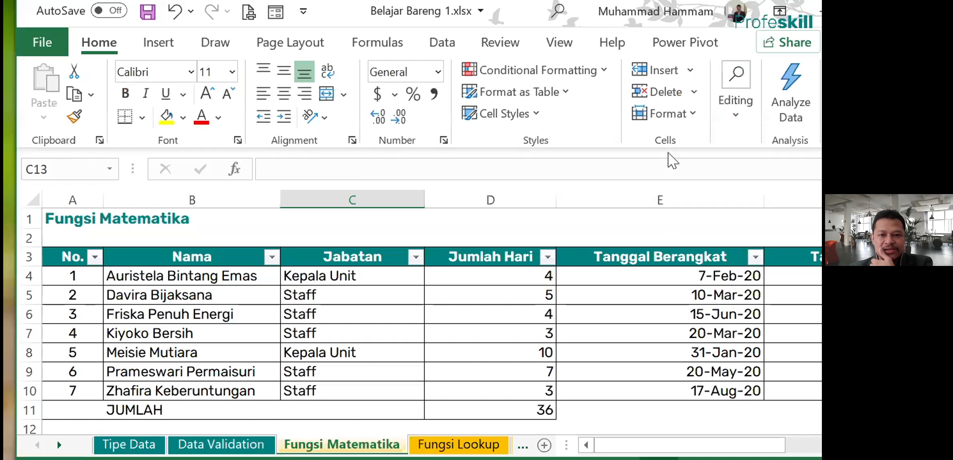
click(736, 120)
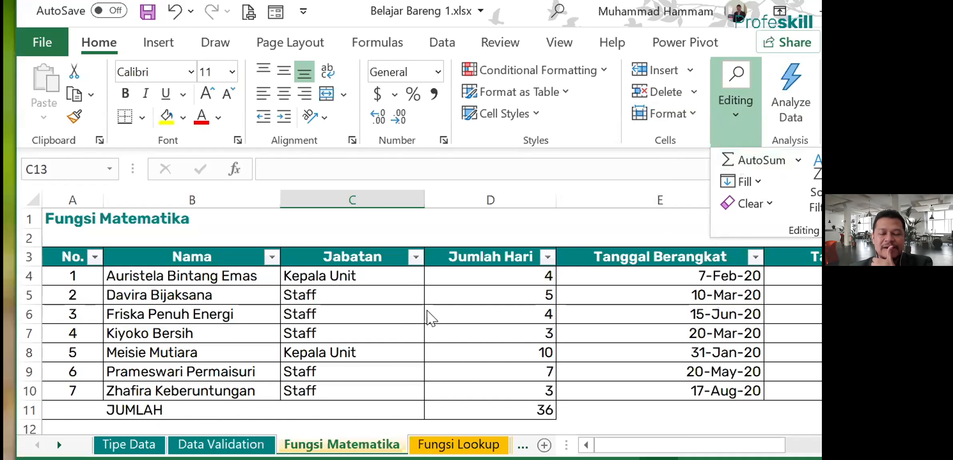
click(446, 312)
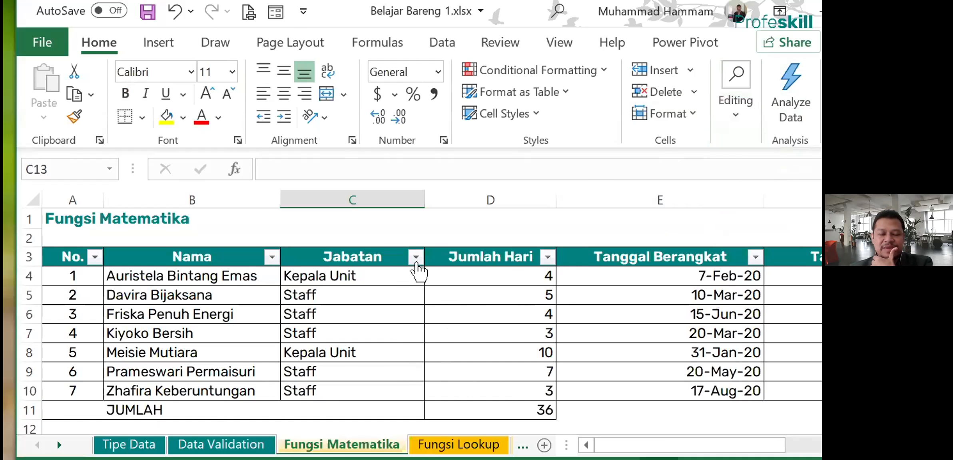
- Filter the Jabatan column to show only the Kepala Unit rows
click(415, 257)
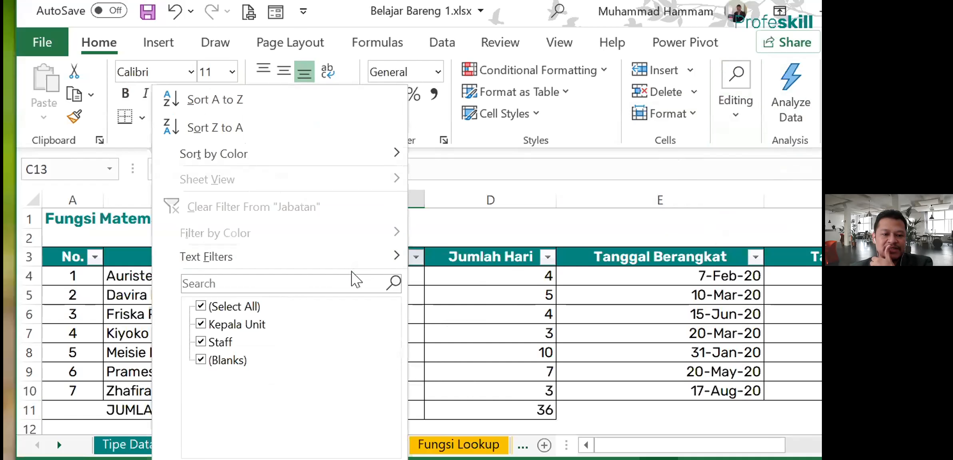
click(201, 307)
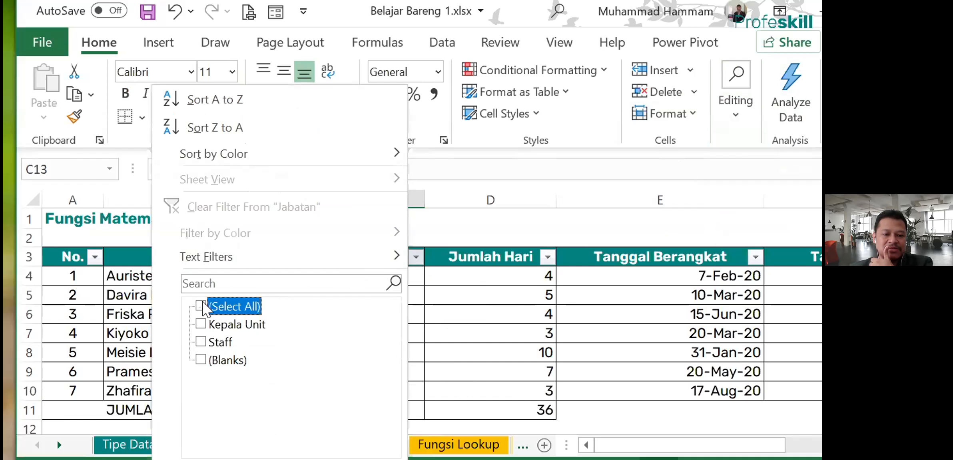
click(201, 324)
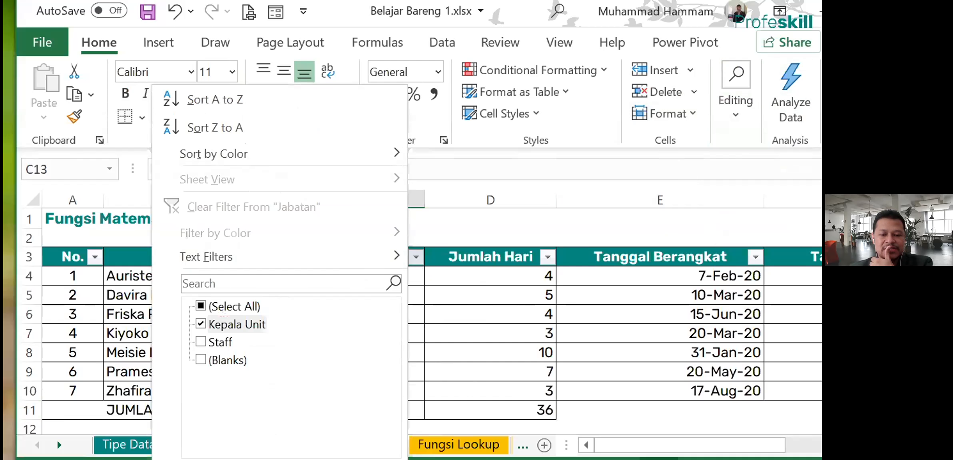
key(Return)
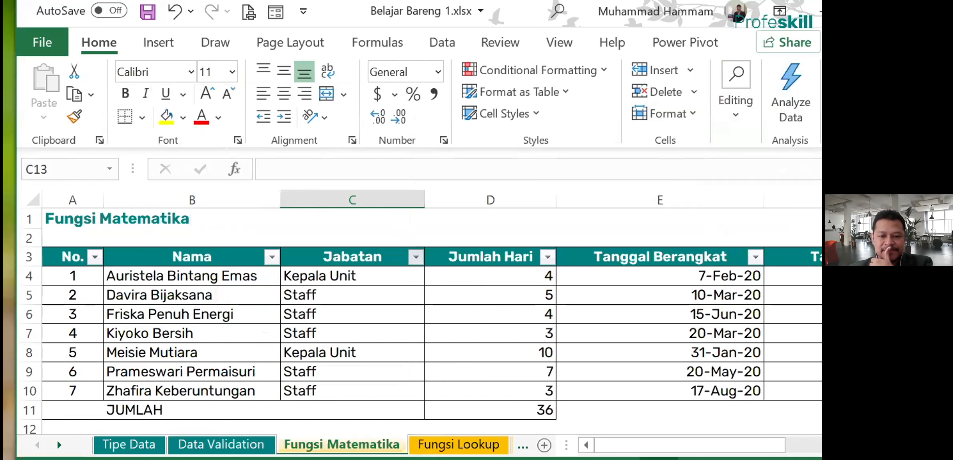
- Insert an AutoSum in D12 below the filtered rows and set its range so the formula reads =SUBTOTAL(9,D4:D8)
click(500, 316)
click(735, 96)
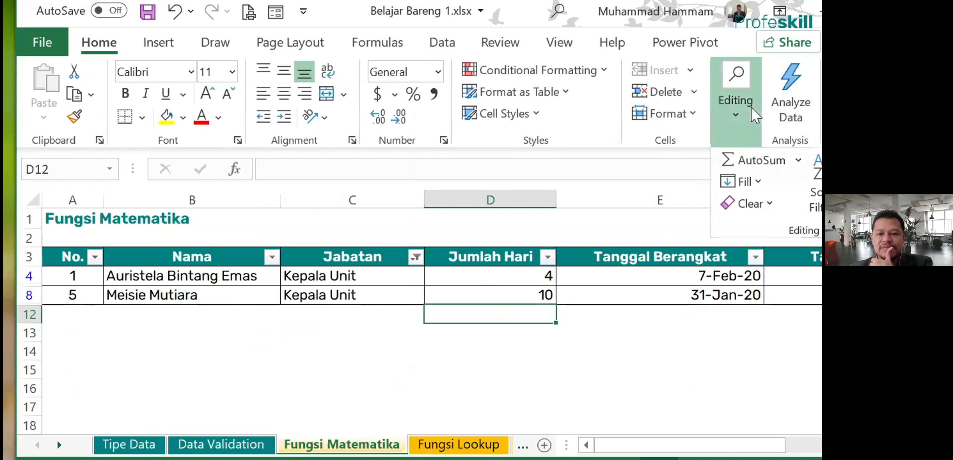
click(762, 161)
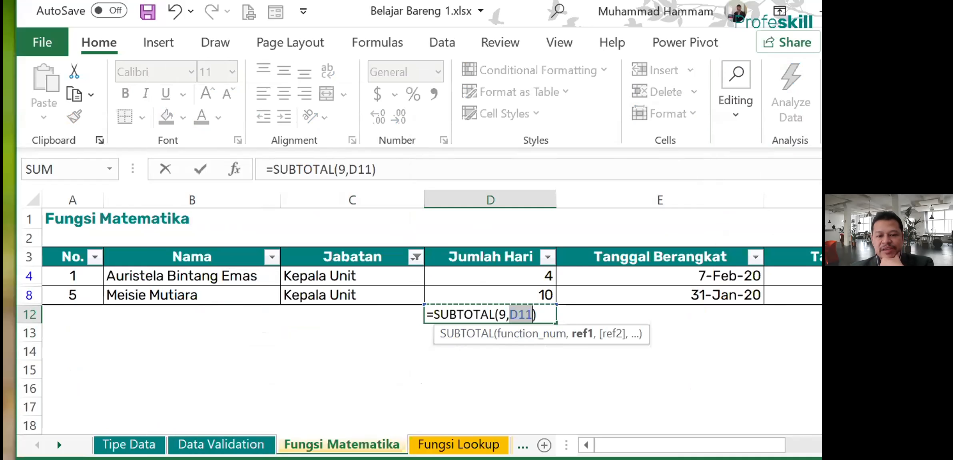
drag(518, 275, 516, 294)
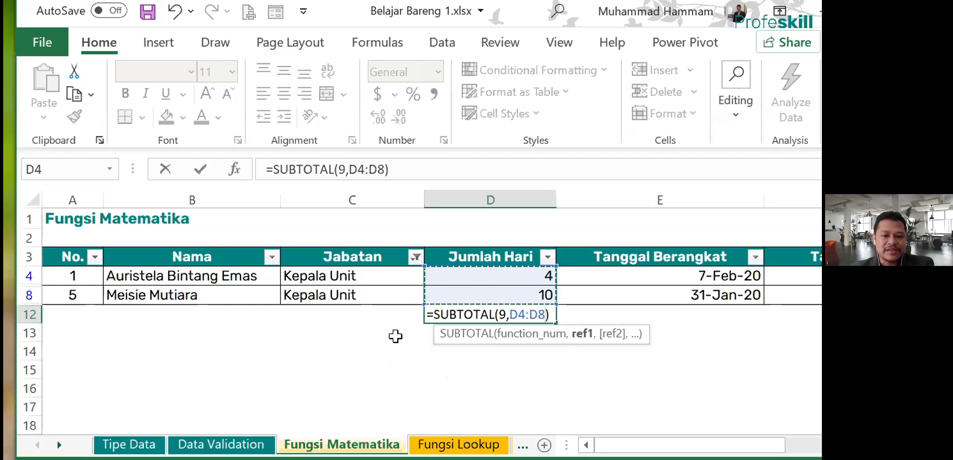
- Open the SUBTOTAL function's arguments and its online help article, and examine the table of Function_num codes
click(235, 170)
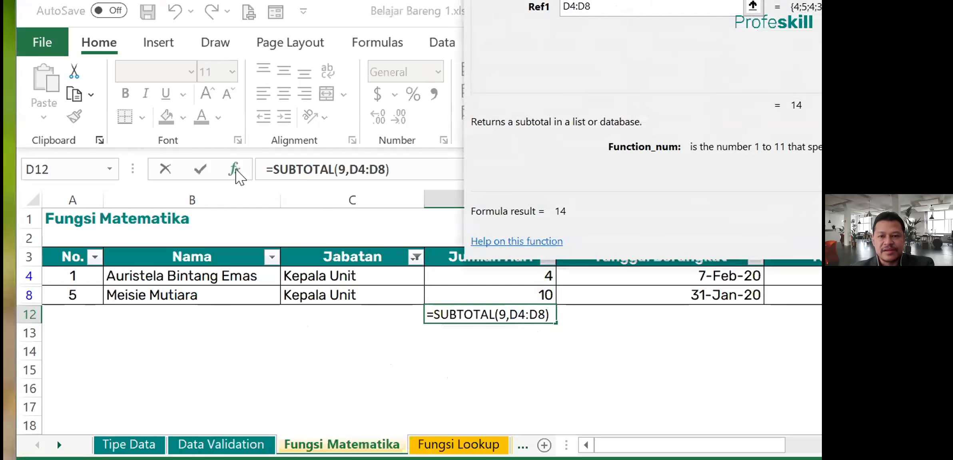
drag(756, 2, 452, 63)
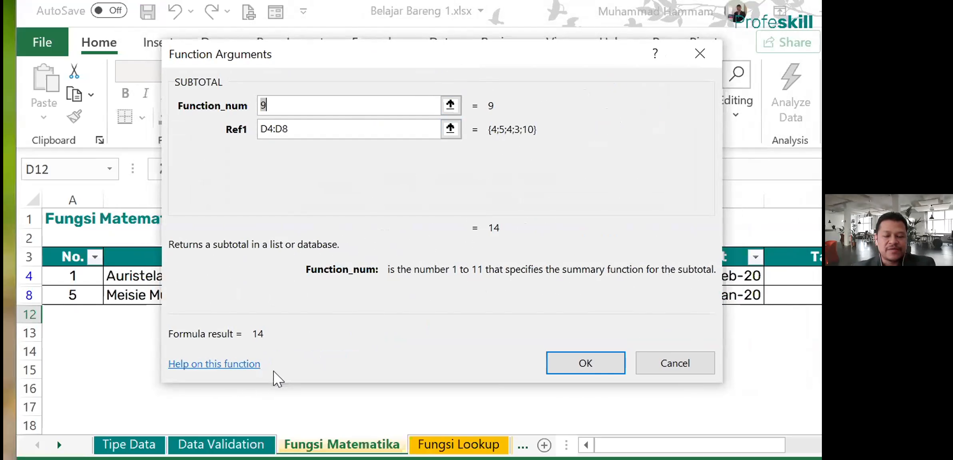
click(220, 366)
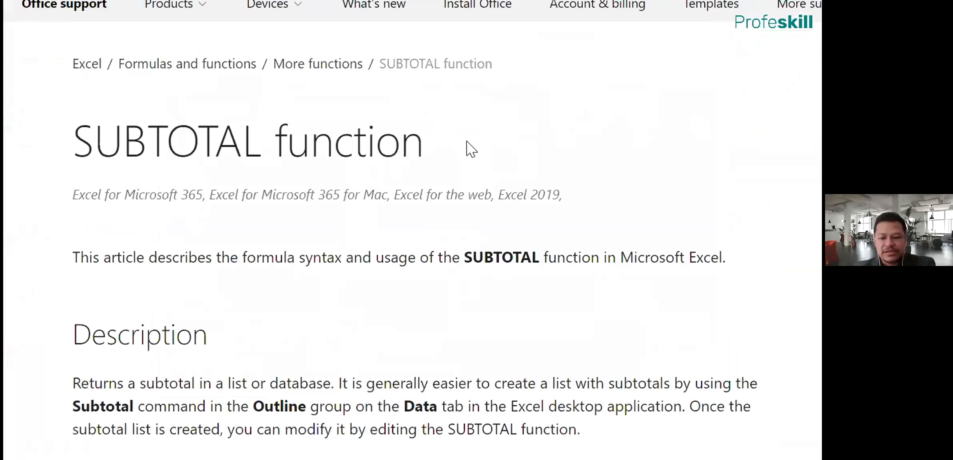
scroll(444, 276, down, 5)
scroll(441, 272, down, 6)
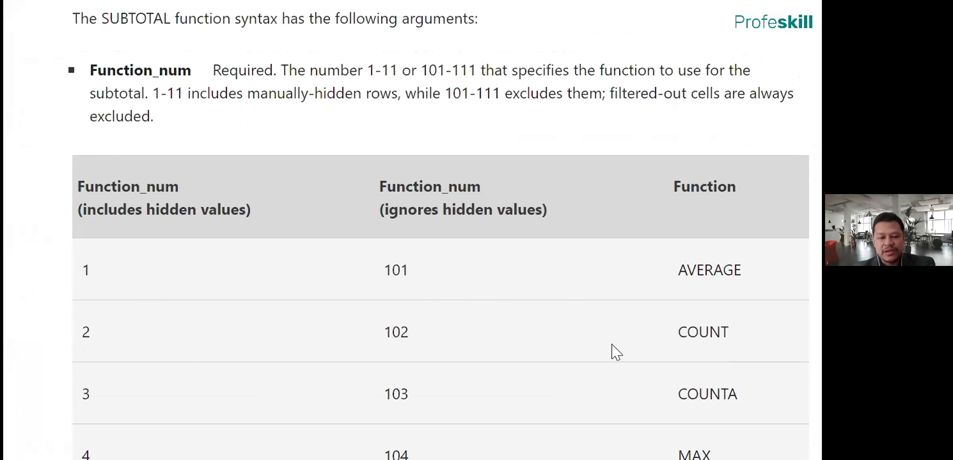
scroll(611, 346, down, 2)
scroll(639, 312, down, 2)
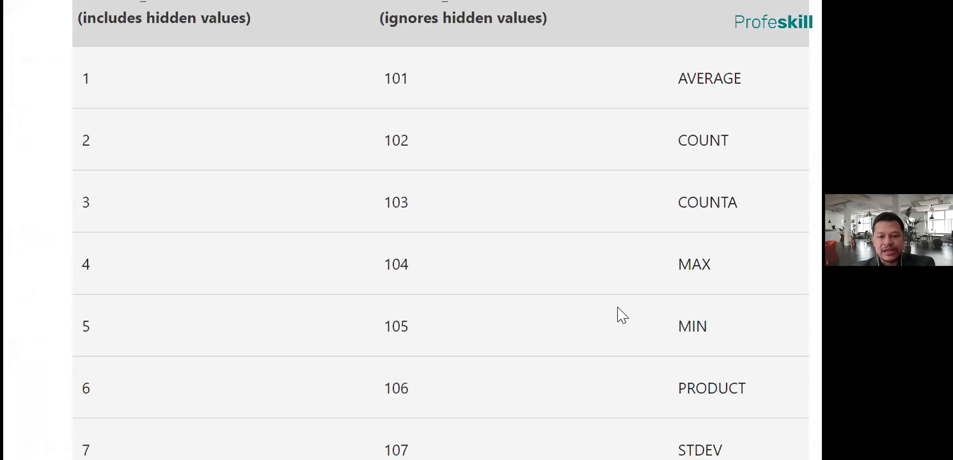
scroll(365, 217, down, 2)
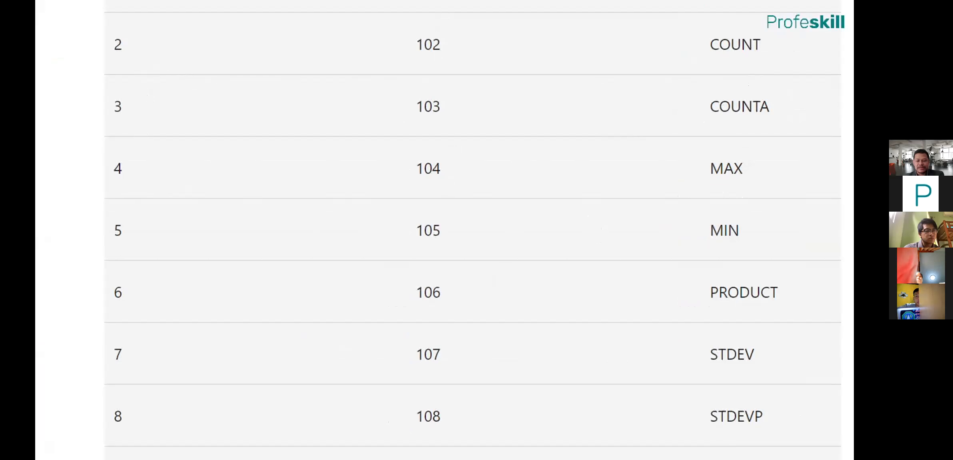
- Switch back to the Excel workbook and accept the SUBTOTAL arguments with Function_num 9 and Ref1 D4:D8
mouse_move(566, 459)
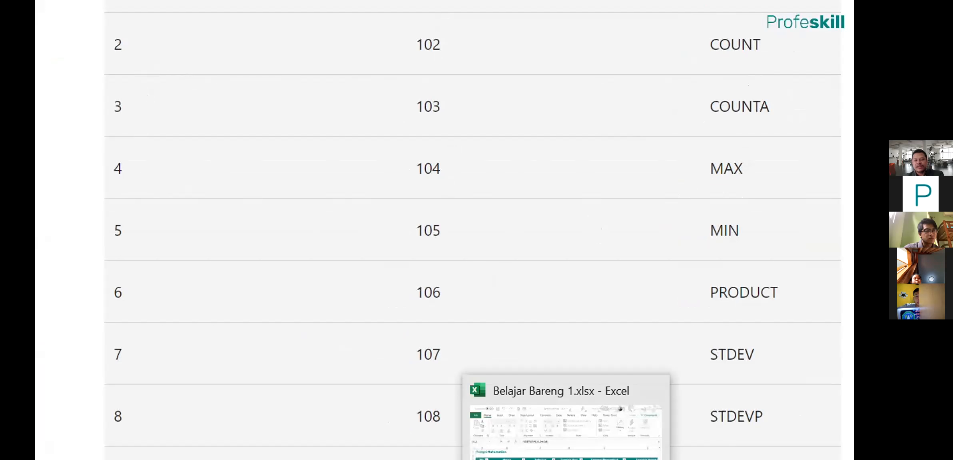
click(566, 431)
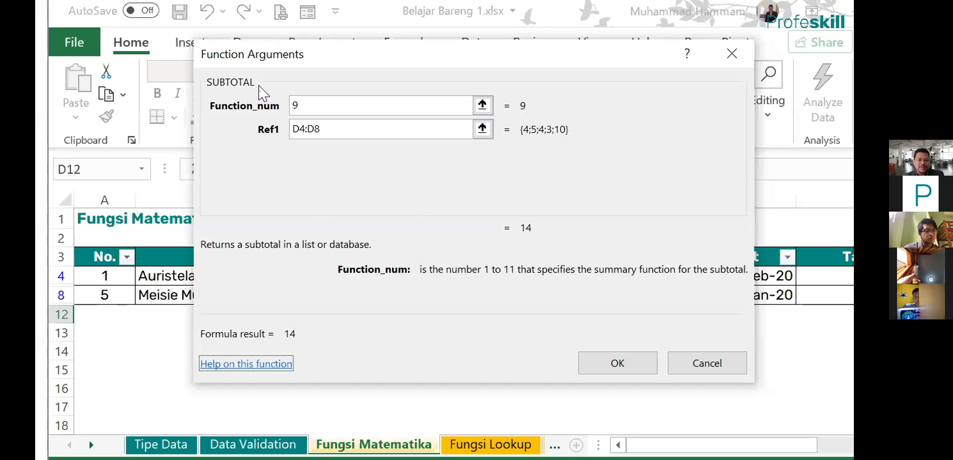
drag(364, 60, 450, 58)
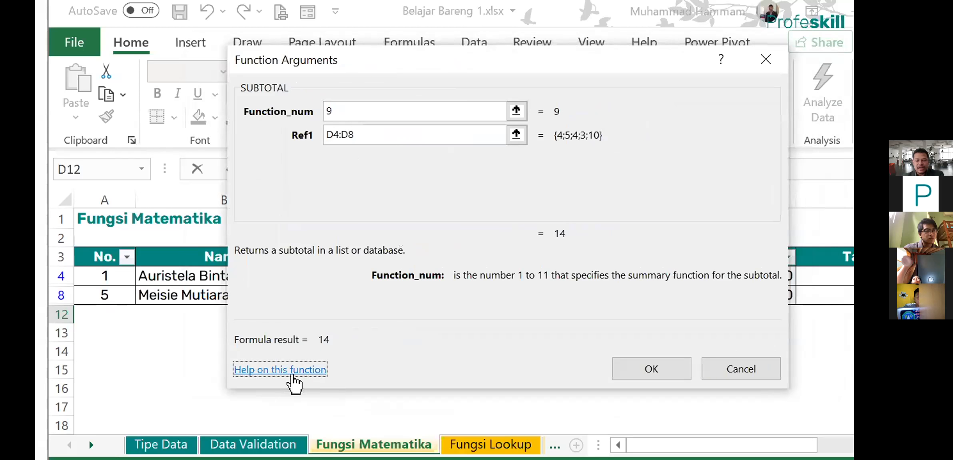
click(659, 370)
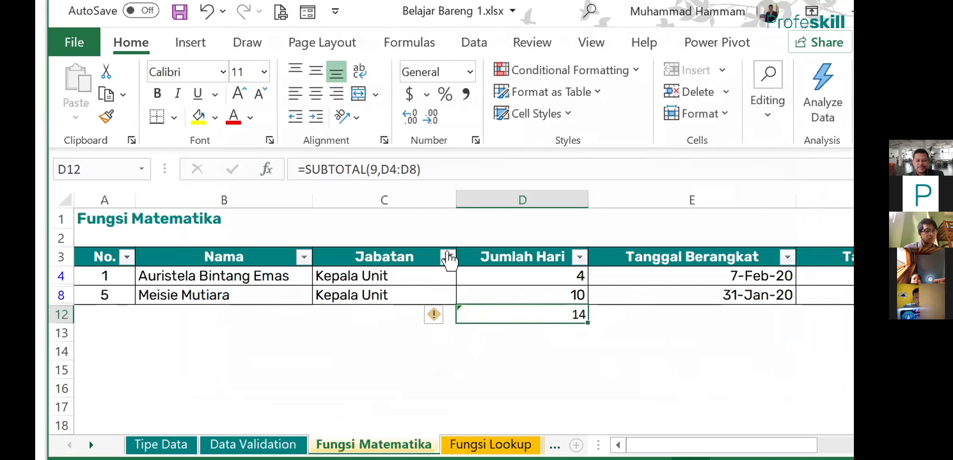
- Clear the filter from the Jabatan column and select D12 to compare its subtotal with the JUMLAH row
click(448, 257)
click(330, 207)
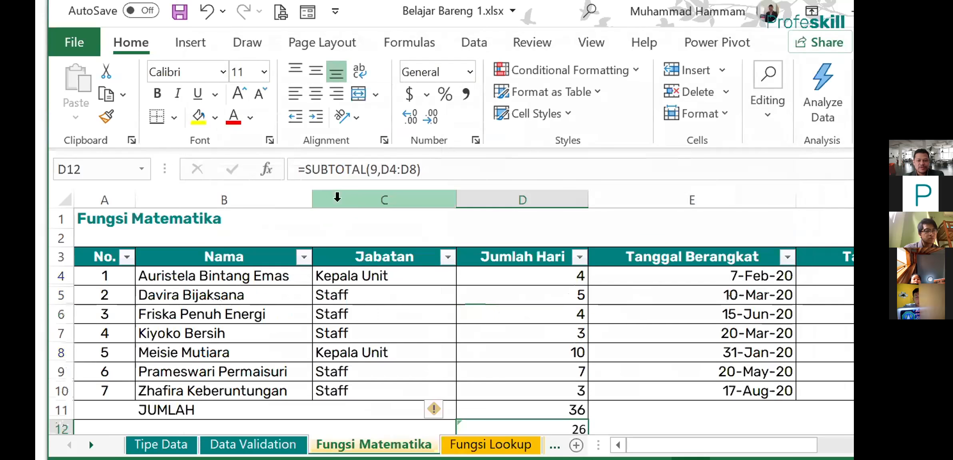
click(641, 412)
click(568, 427)
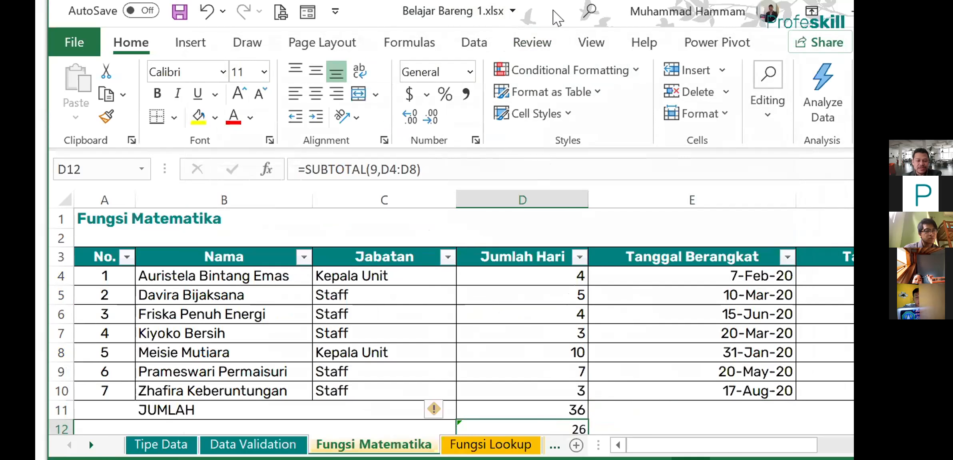
- Bring the status bar into view, select D4:D10, and examine its Average, Count and Sum along with the available status bar options
mouse_move(553, 10)
mouse_down()
mouse_move(556, 0)
mouse_move(542, 0)
mouse_up()
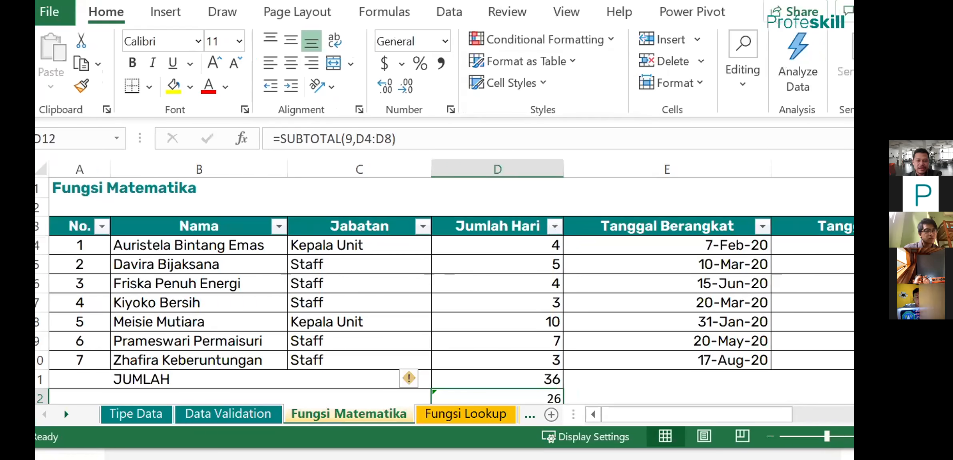
drag(491, 243, 495, 361)
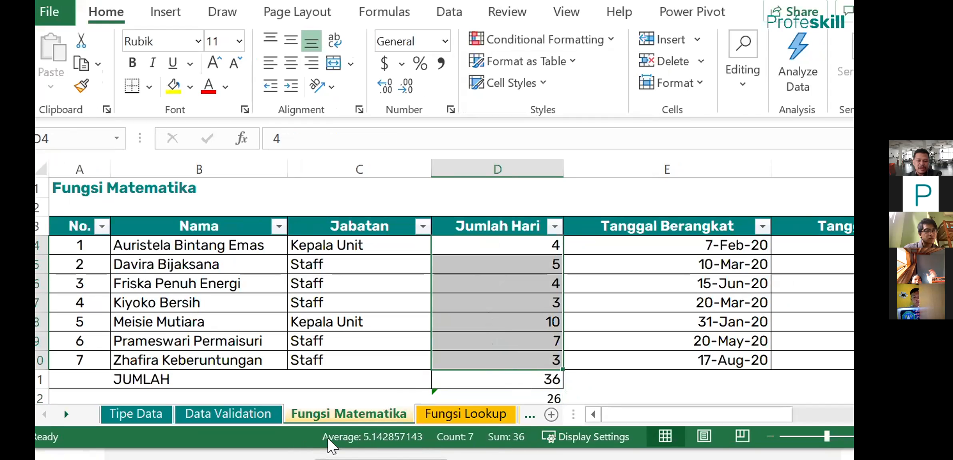
right_click(350, 445)
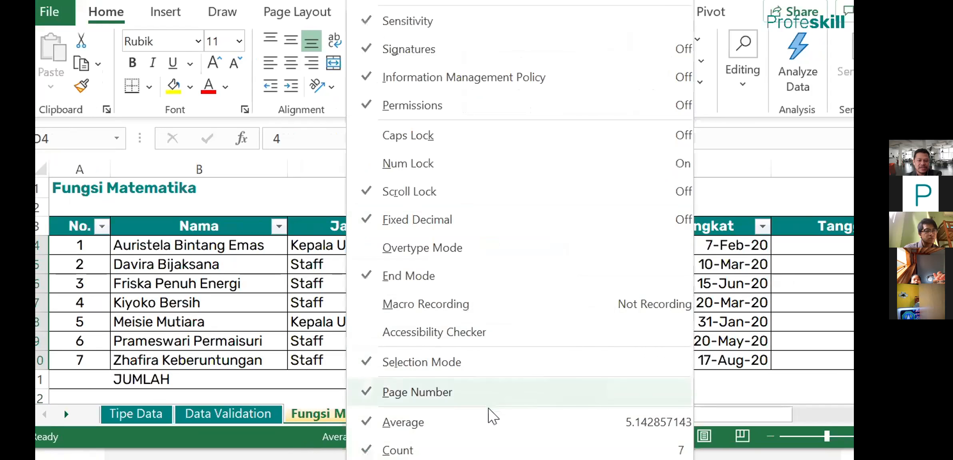
scroll(494, 419, down, 1)
scroll(493, 419, down, 3)
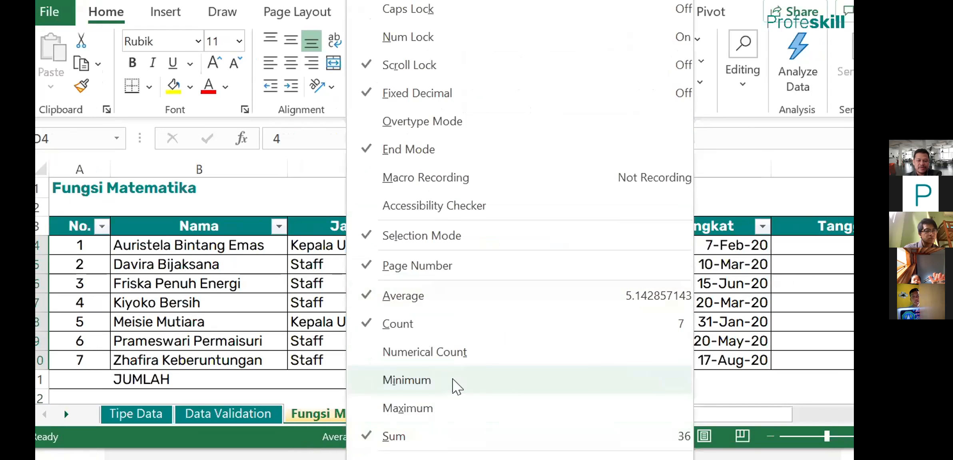
scroll(522, 373, down, 2)
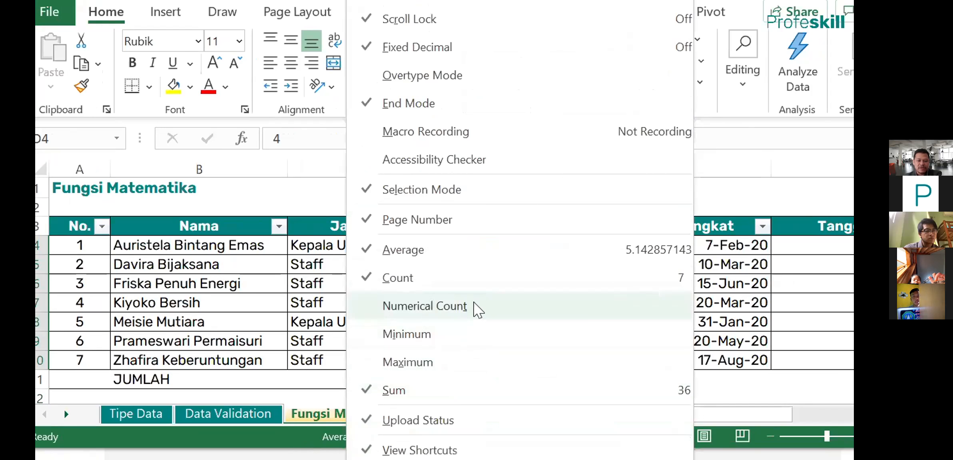
scroll(519, 327, down, 1)
scroll(528, 343, up, 2)
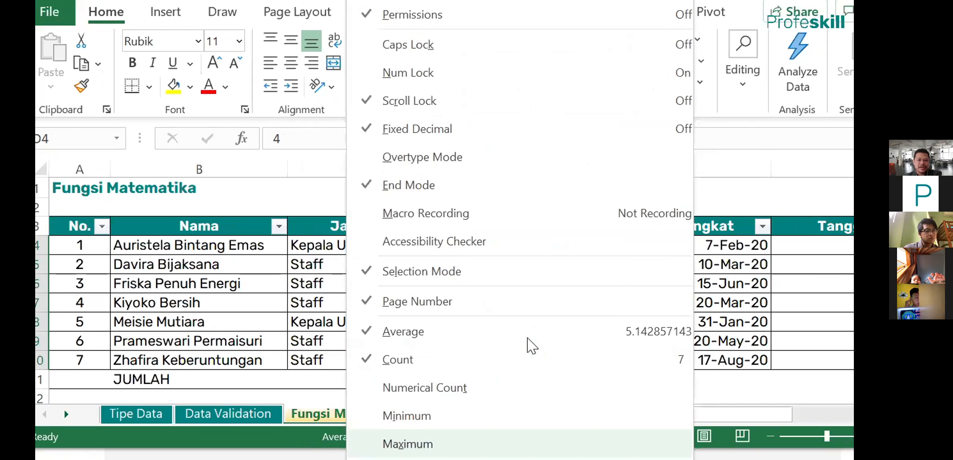
scroll(512, 340, down, 1)
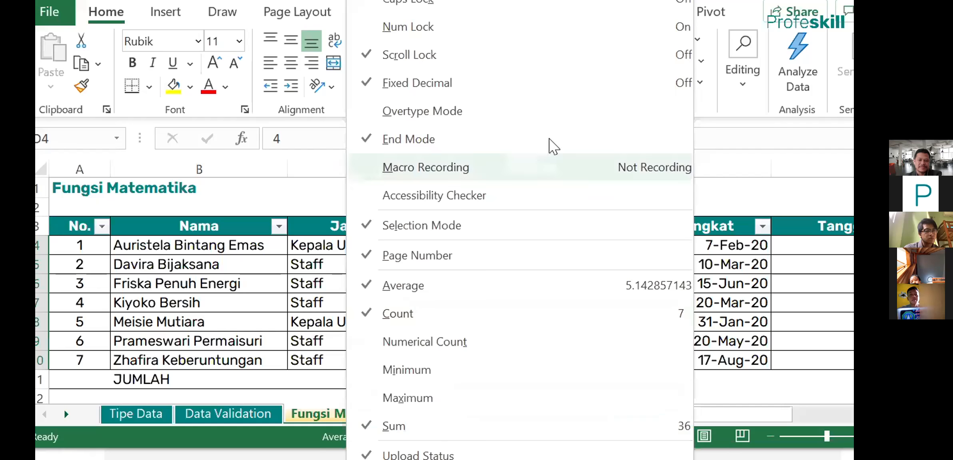
click(366, 451)
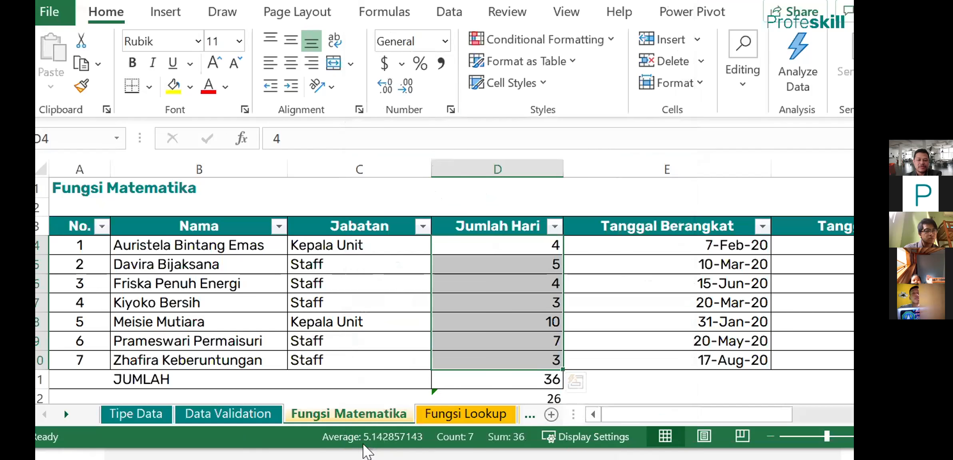
right_click(385, 442)
scroll(528, 332, down, 3)
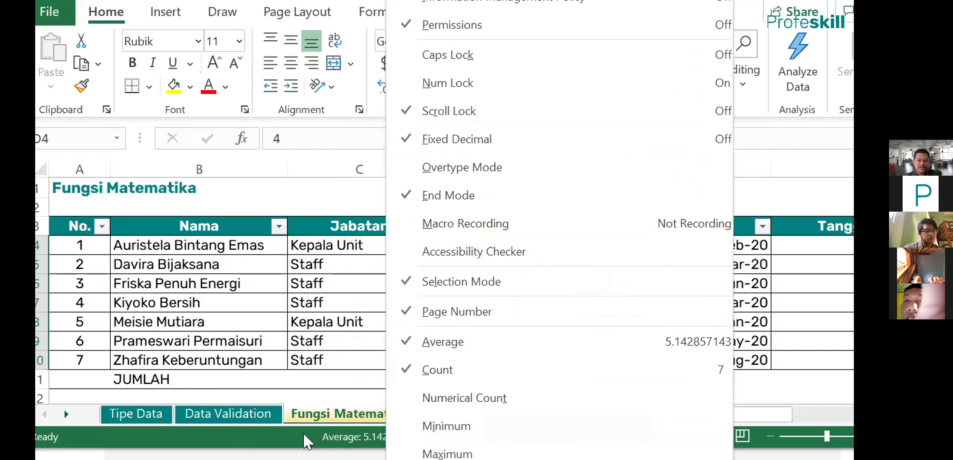
click(292, 442)
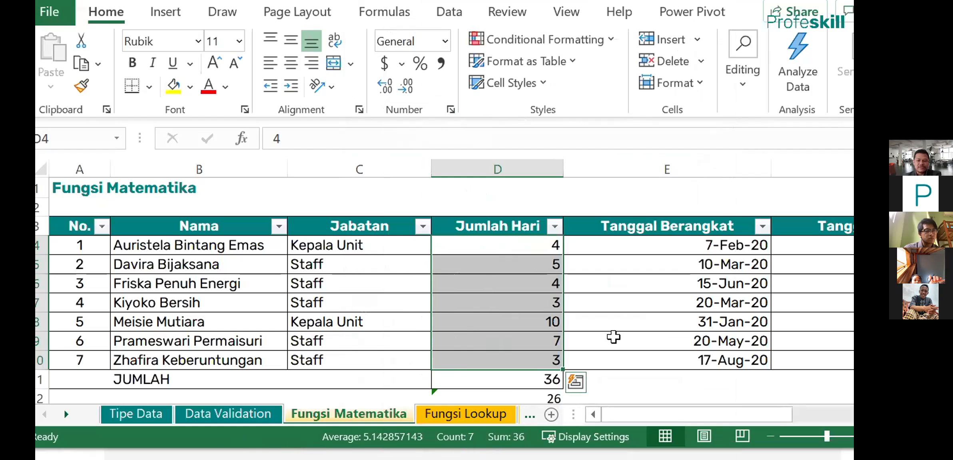
- Calculate the first traveller's day count in G4 under Cek Jumlah Hari with the formula =F4-E4+1
click(609, 319)
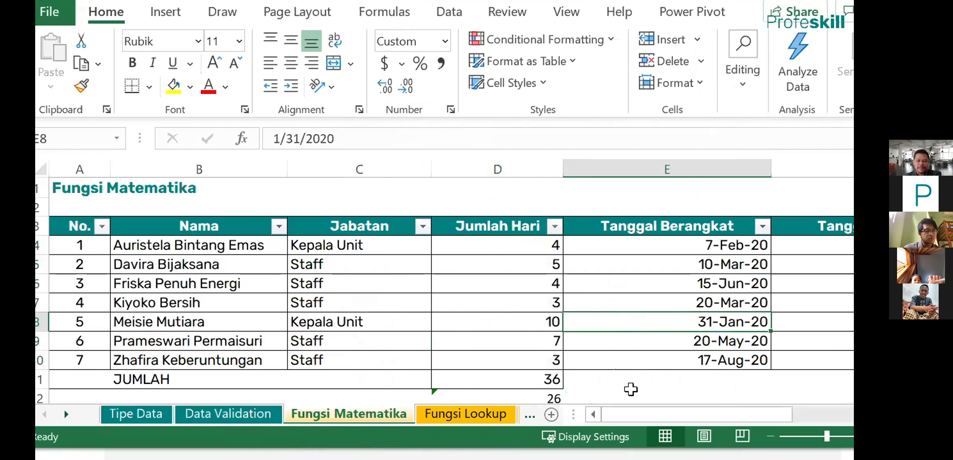
drag(628, 418, 759, 421)
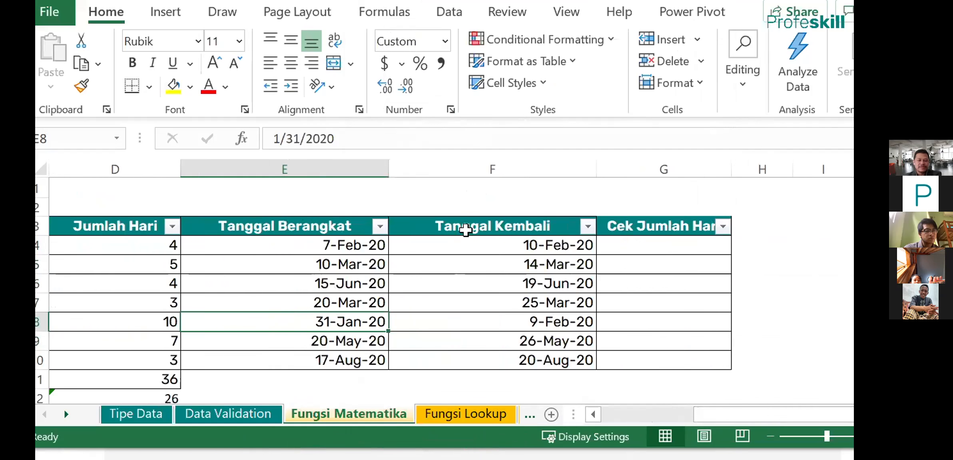
click(660, 245)
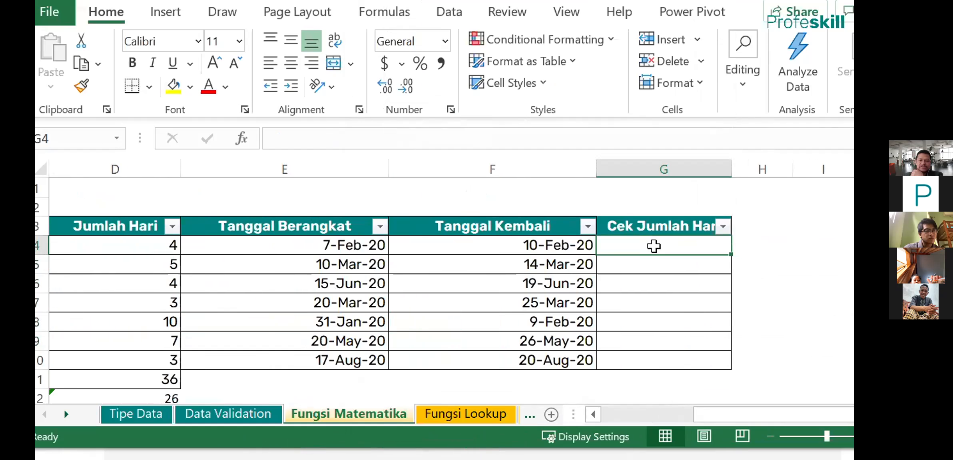
text(=)
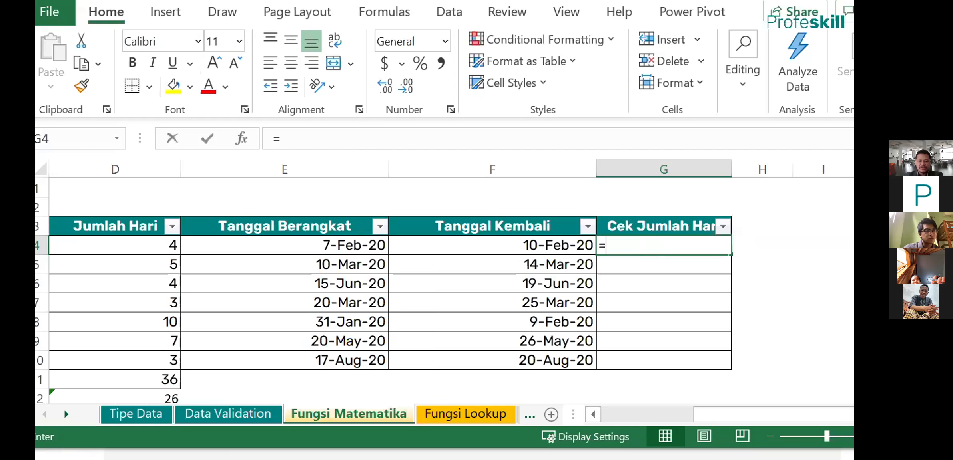
key(Left)
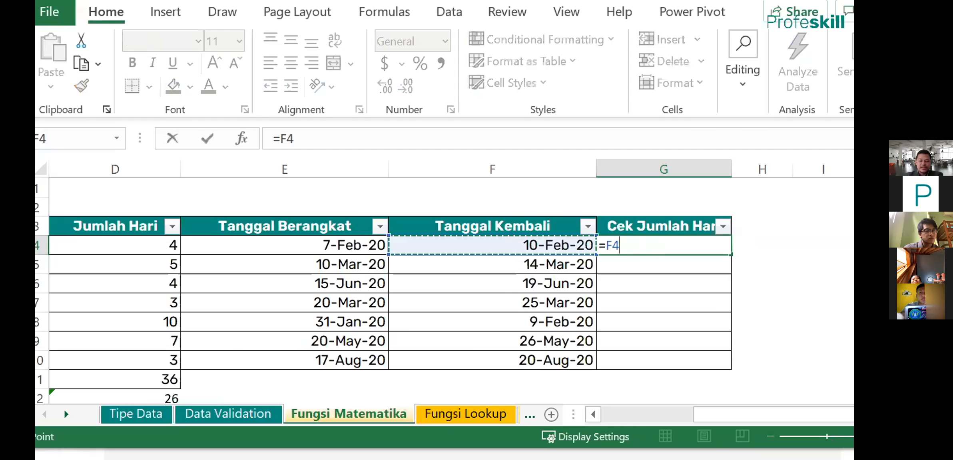
text(-)
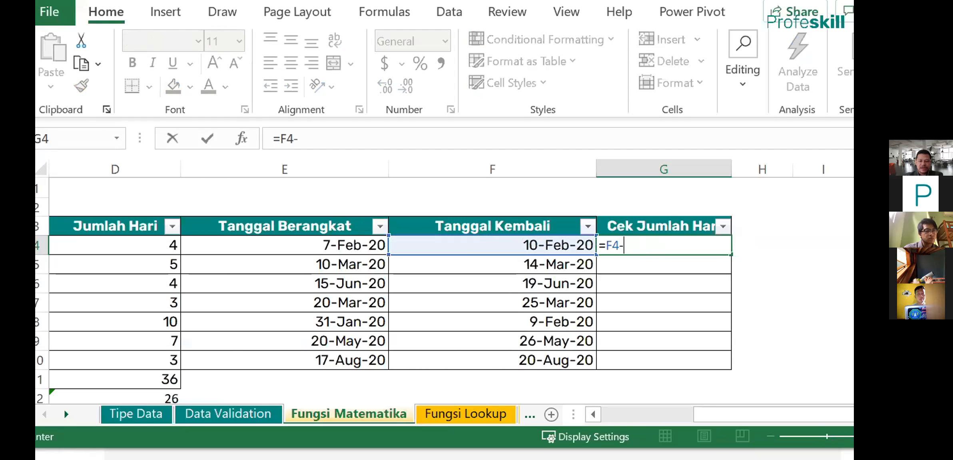
key(Left)
key(Left)
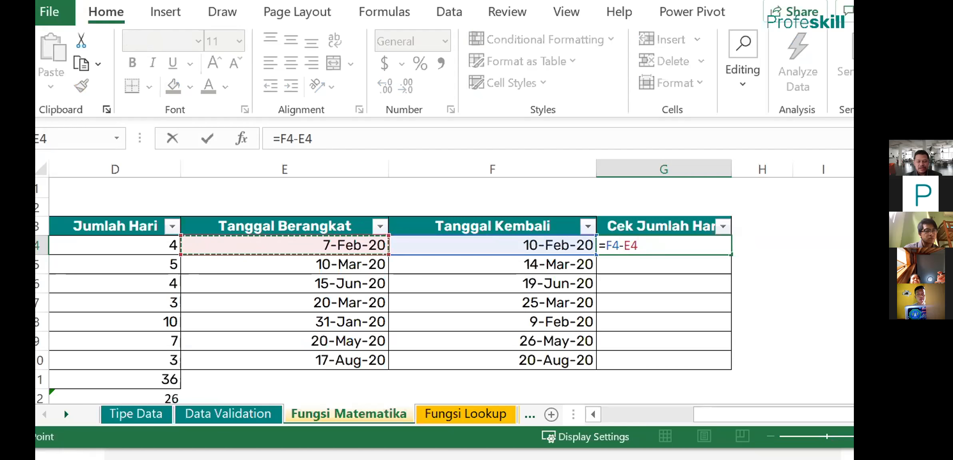
text(+1)
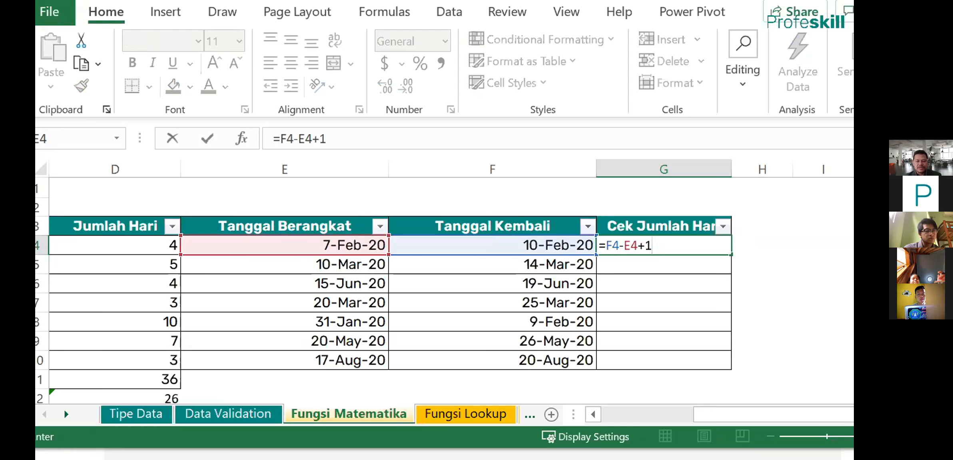
key(Return)
click(654, 246)
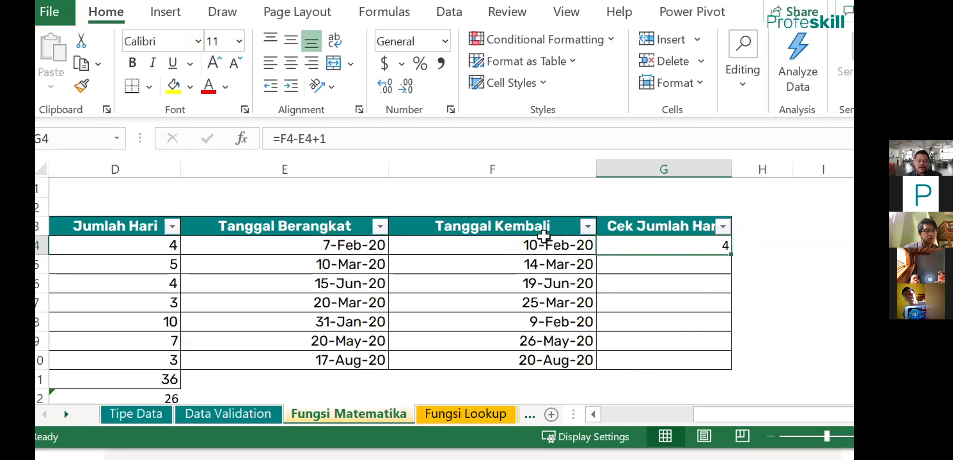
- Clear the Tanggal Kembali date in F9 and undo the deletion
click(532, 361)
click(687, 246)
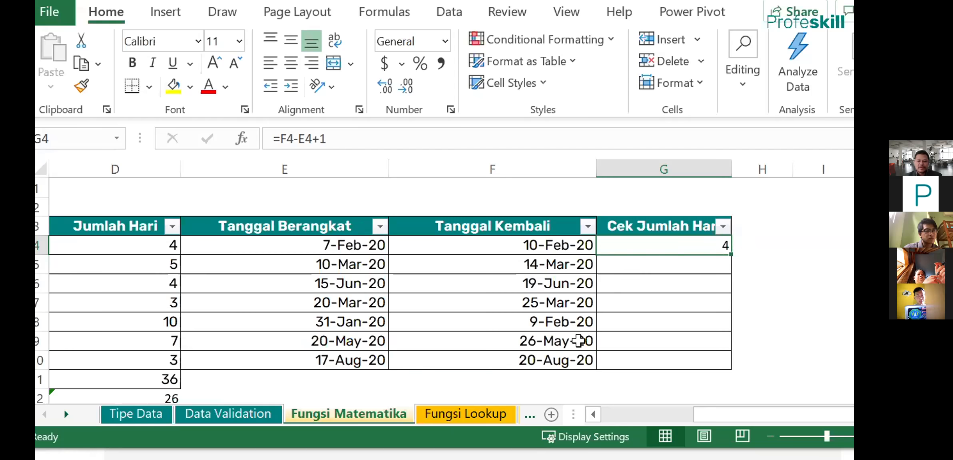
click(545, 342)
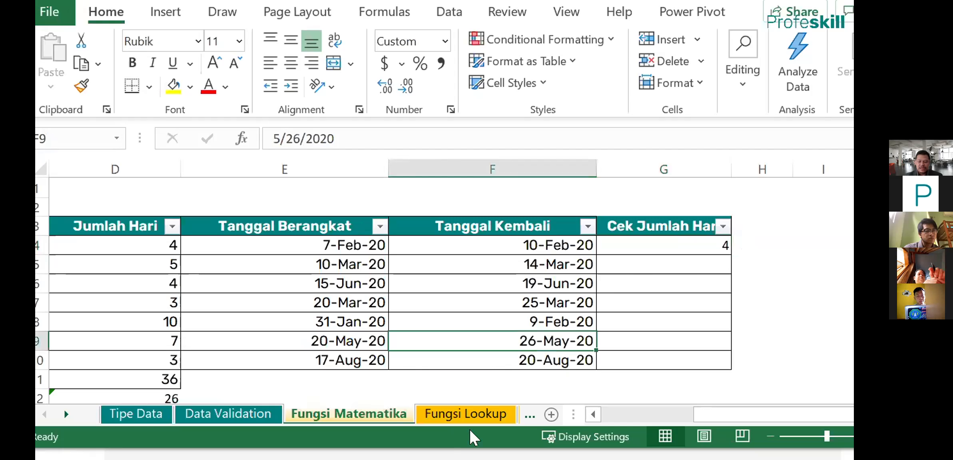
key(Delete)
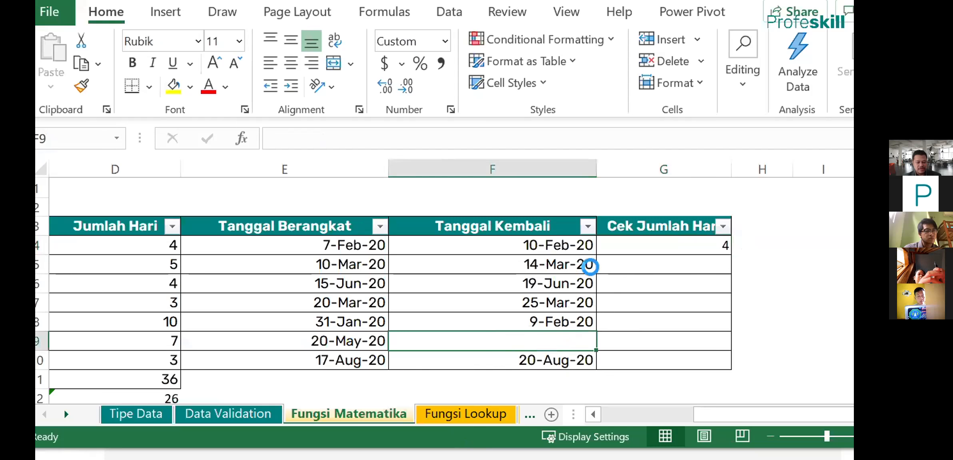
key(ctrl+z)
- Fill the G4 formula down to G11, check the total formula in D11, and undo the fill
click(673, 246)
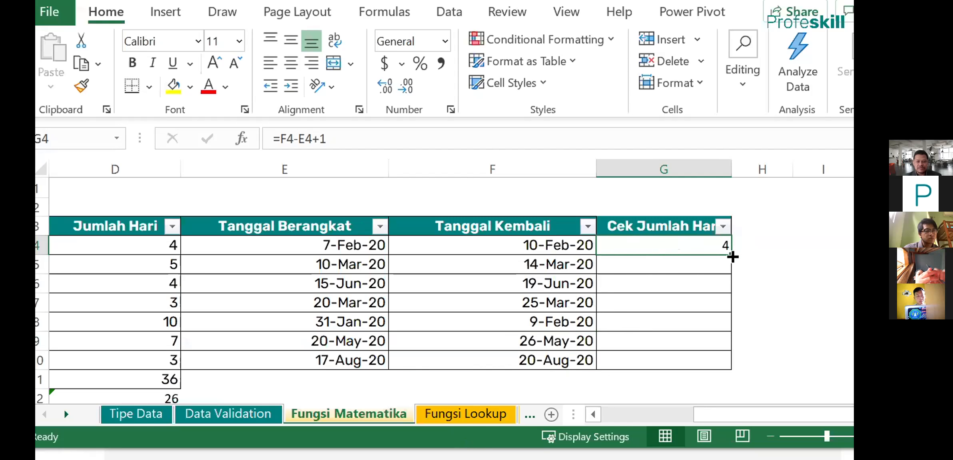
double_click(732, 257)
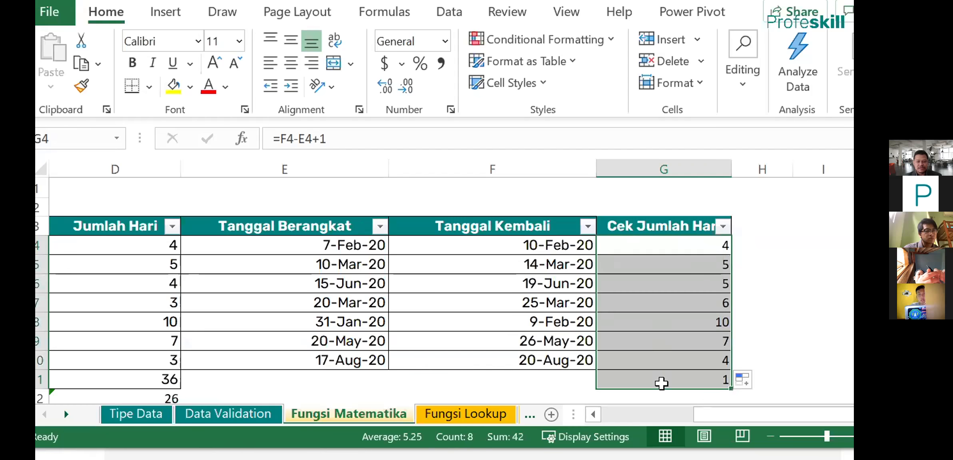
click(567, 380)
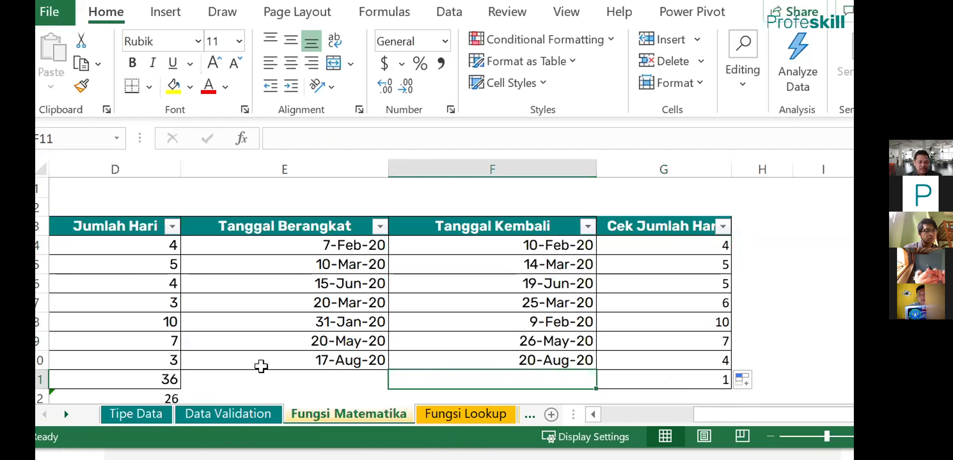
click(139, 381)
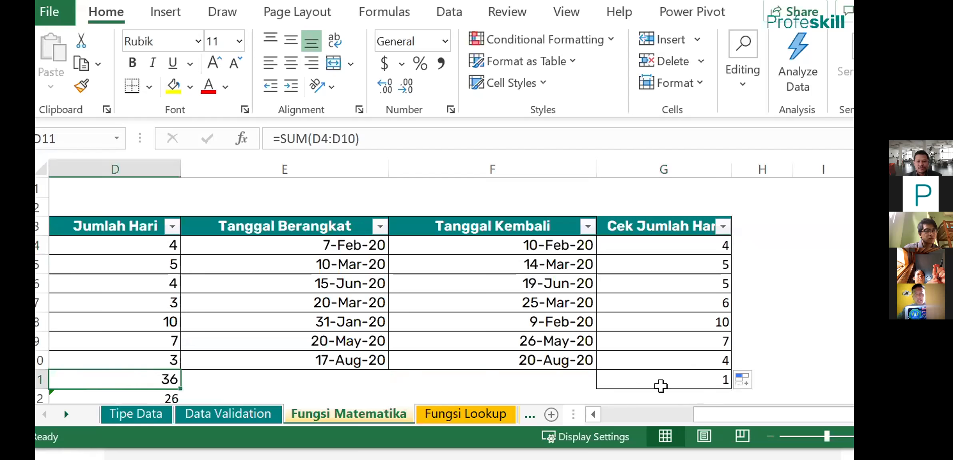
key(ctrl+z)
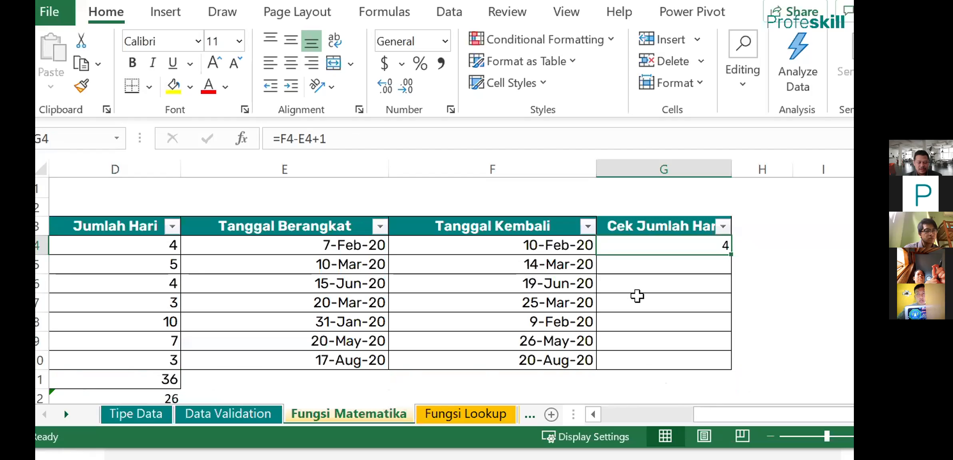
- Clear the return date in F9, fill the G4 day-count formula down to G11, and undo both changes
click(543, 346)
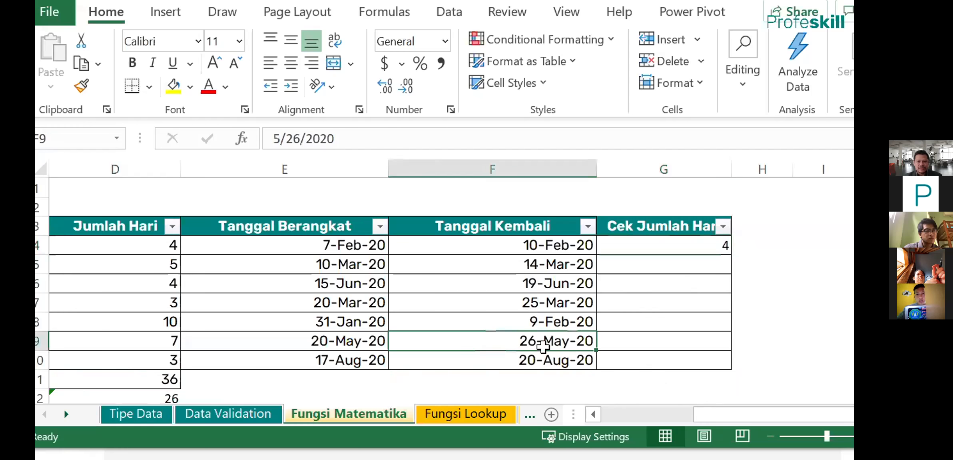
key(Delete)
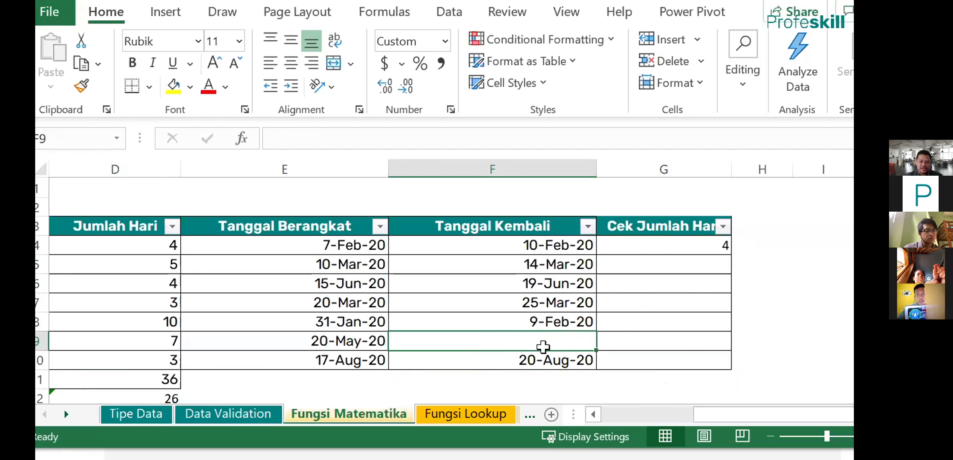
click(674, 256)
double_click(729, 254)
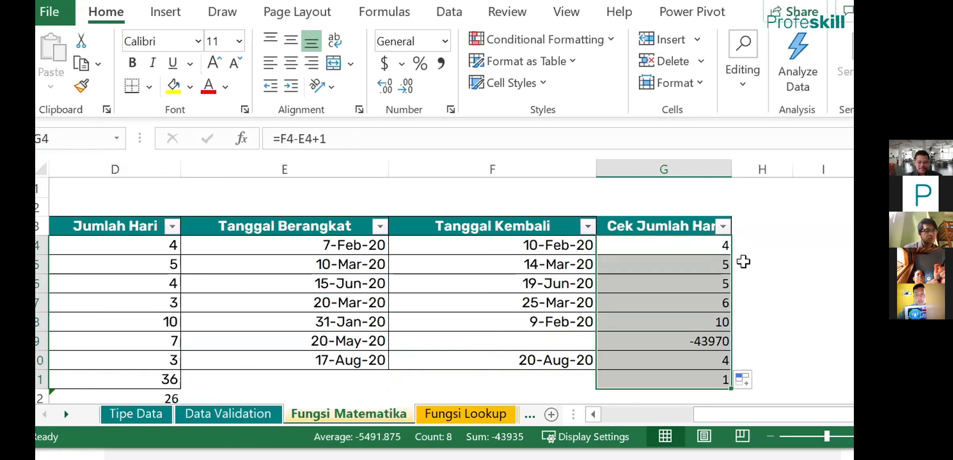
key(ctrl+z)
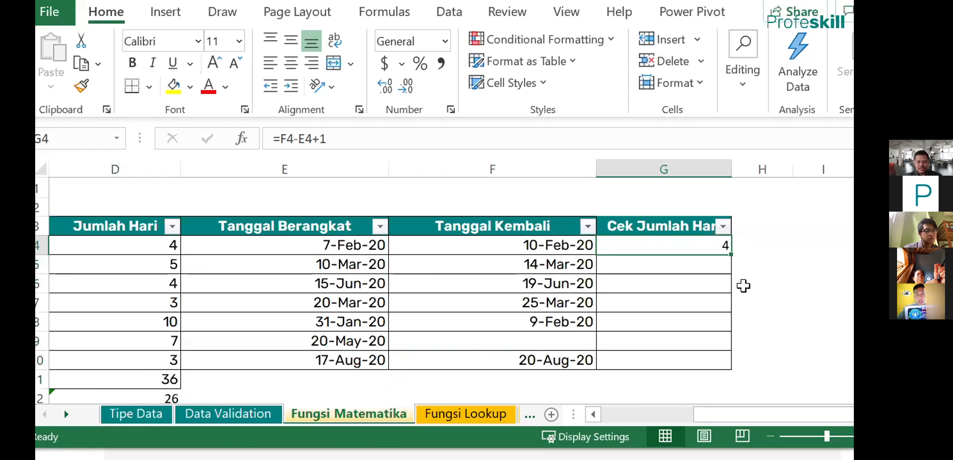
key(ctrl+z)
- Fill the day-count formula from G4 down to G10 only, stopping at the last traveller's row
click(664, 268)
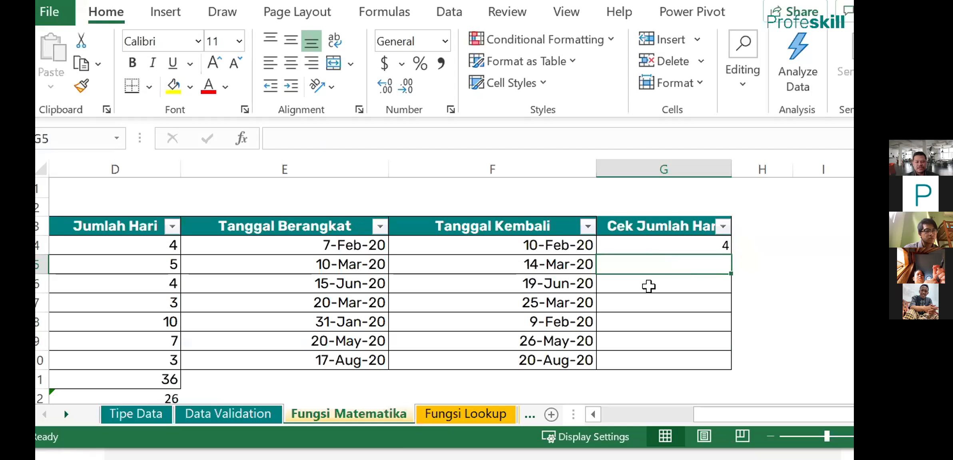
click(715, 245)
drag(730, 254, 730, 362)
- Compare the calculated day counts in G7 and G6 with the Jumlah Hari entries in D7 and D6
click(667, 306)
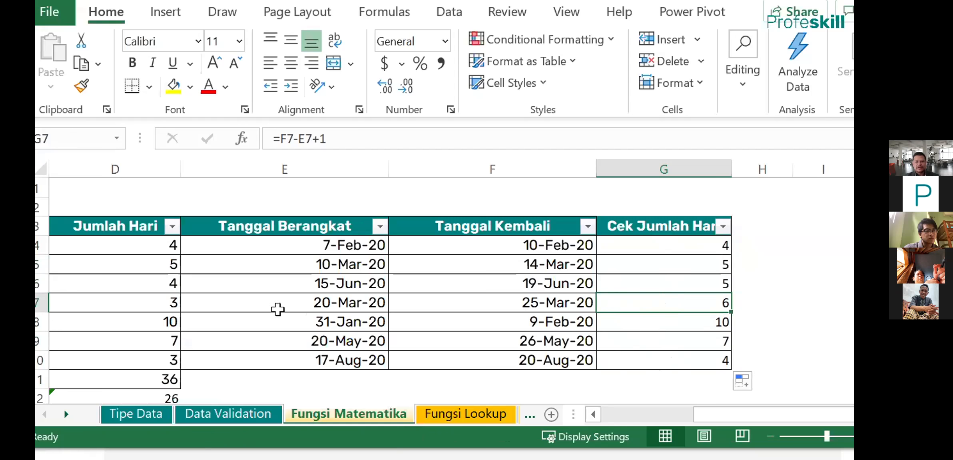
click(155, 308)
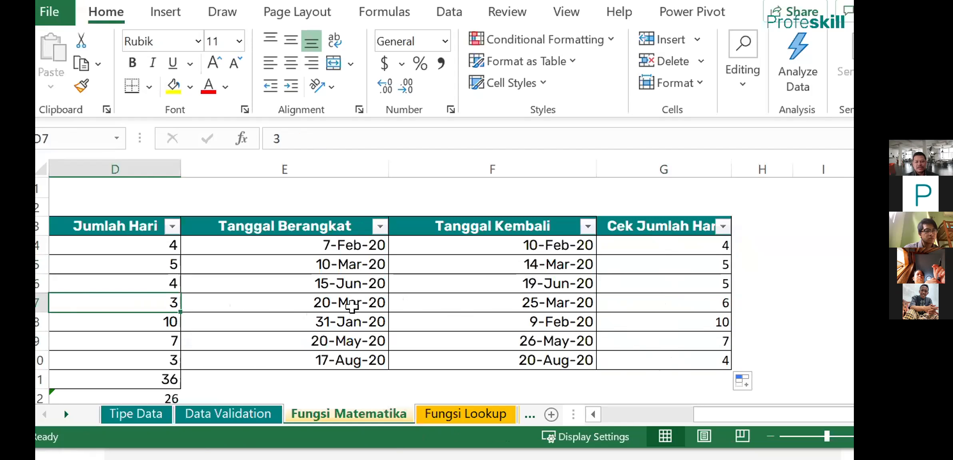
click(686, 305)
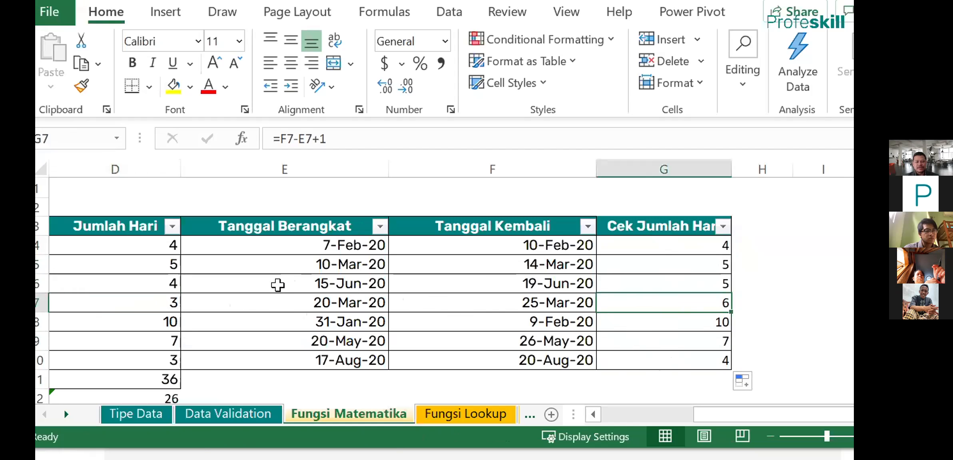
click(143, 287)
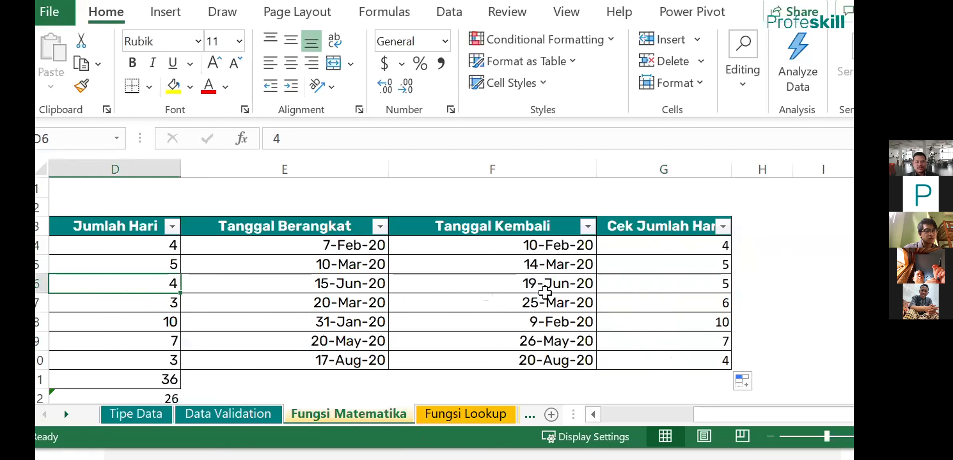
click(687, 286)
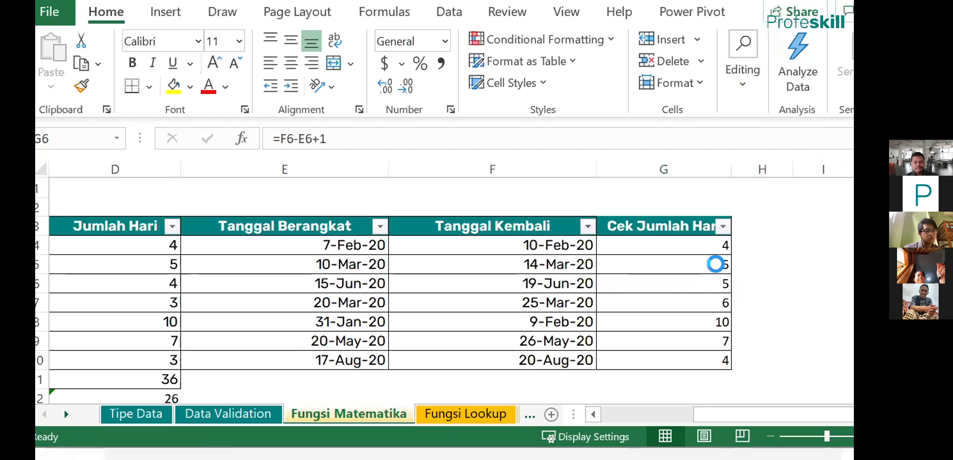
- Switch to the Zoom chat window, read the participants' recent questions about the filter arrows, and minimize the window
key(alt+Tab)
key(alt+Tab)
key(alt+Tab)
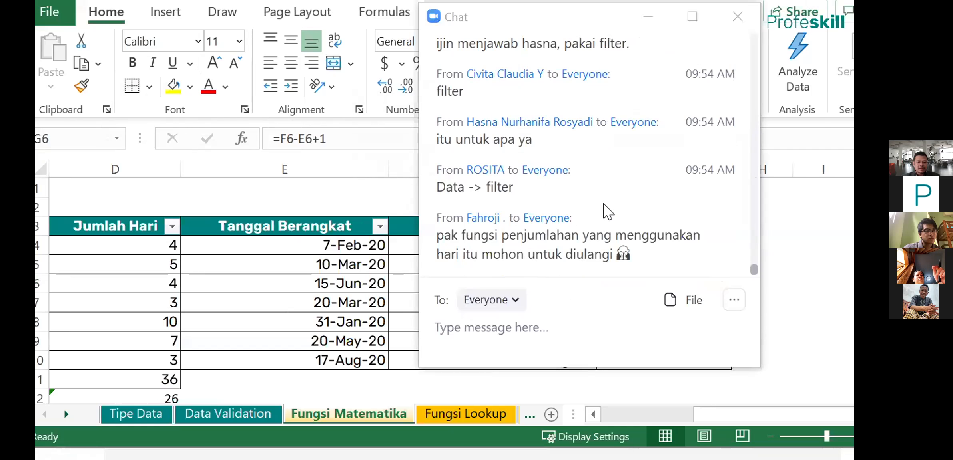
scroll(607, 212, up, 5)
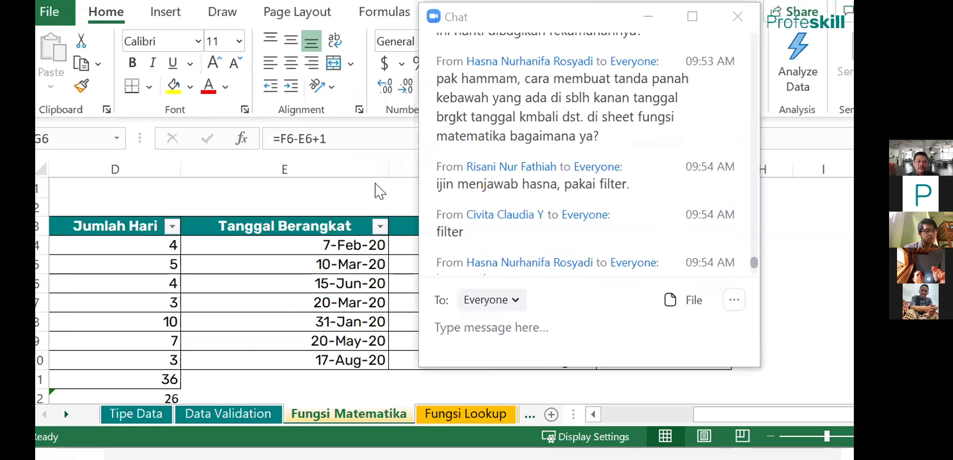
click(651, 22)
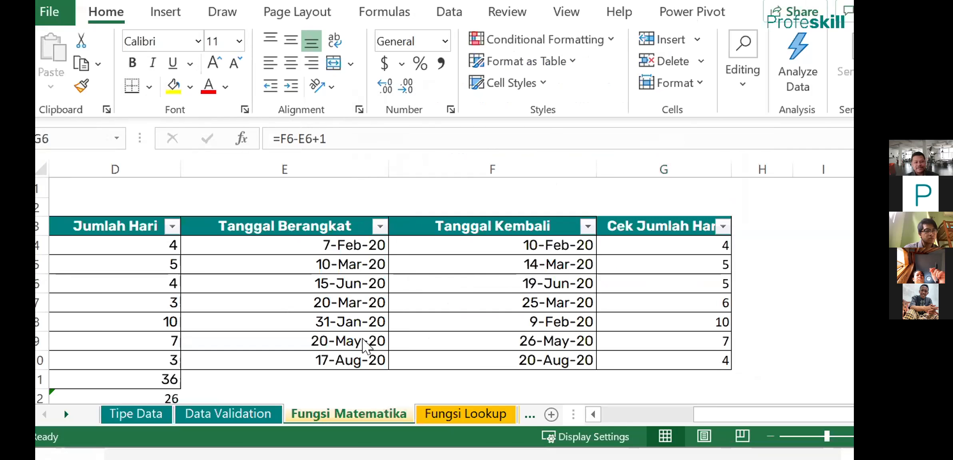
- Delete the SUBTOTAL formula from D12 below the JUMLAH row
scroll(633, 415, left, 3)
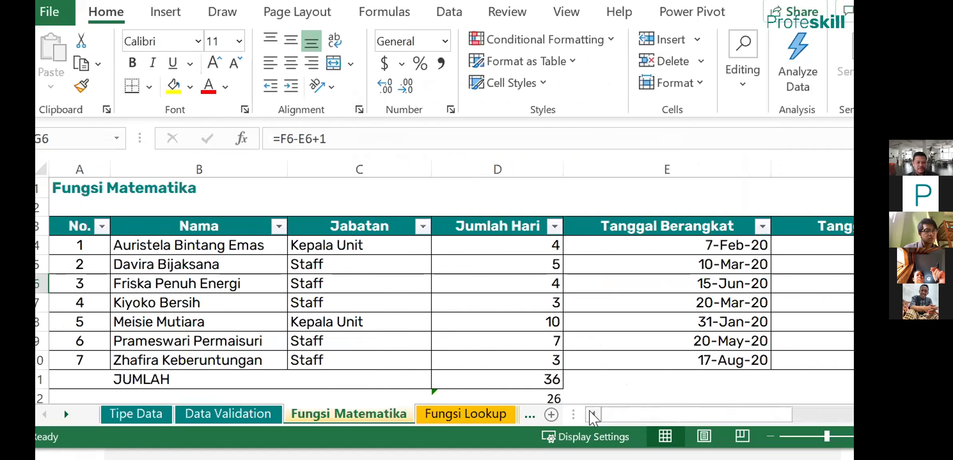
scroll(563, 360, down, 1)
click(503, 344)
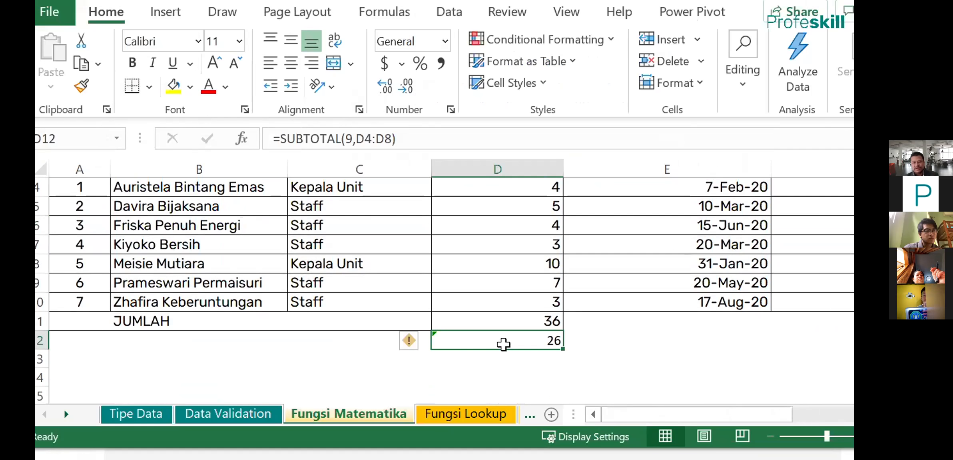
key(Delete)
scroll(553, 364, up, 1)
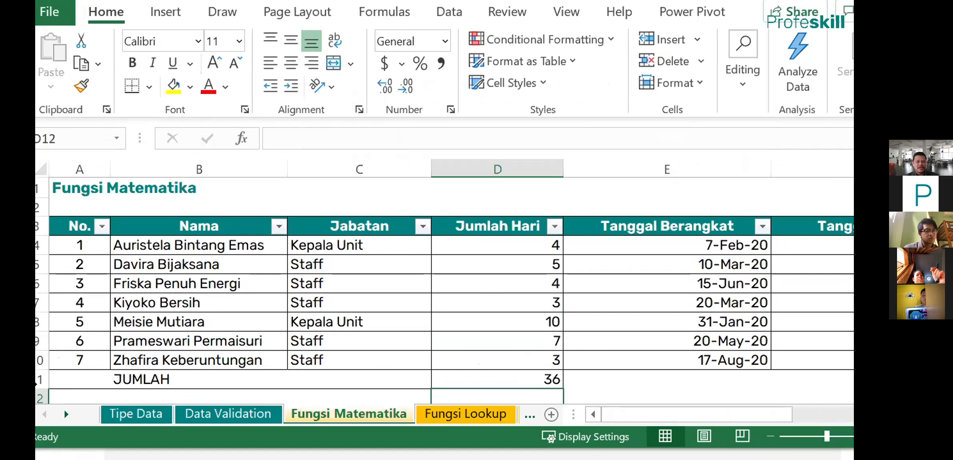
- Remove the JUMLAH total from row 11 and select D7 inside the table
click(40, 380)
right_click(40, 380)
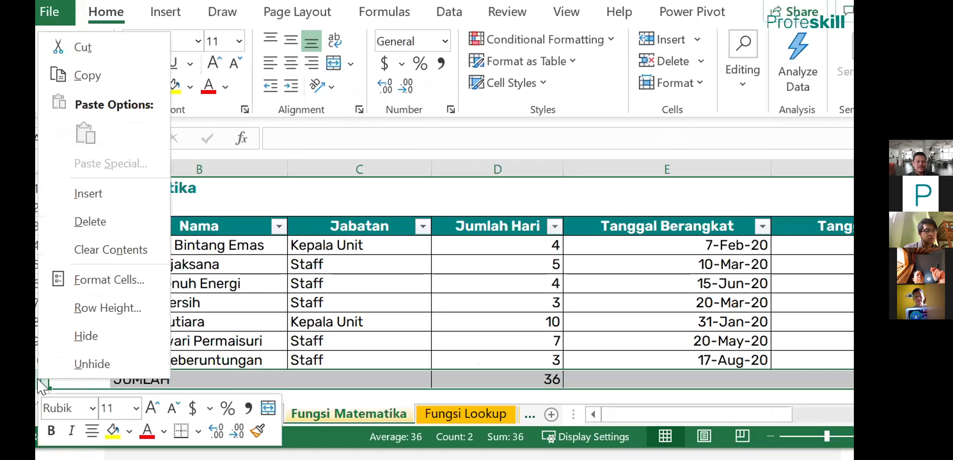
click(101, 246)
click(498, 302)
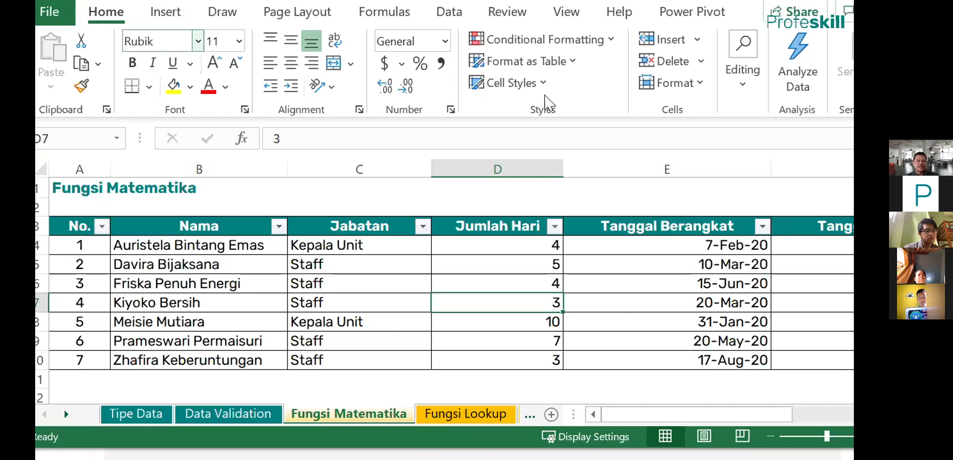
- Turn off the filter arrows on the header row of the Fungsi Matematika data
click(752, 95)
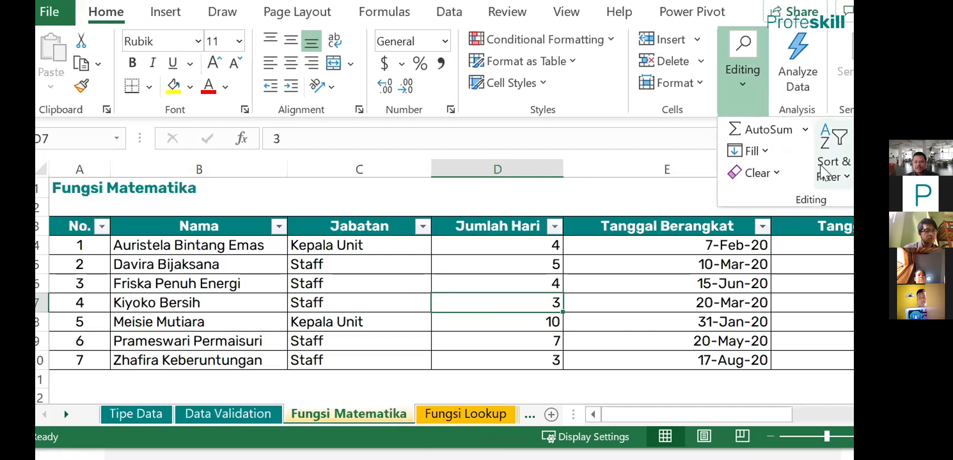
click(835, 176)
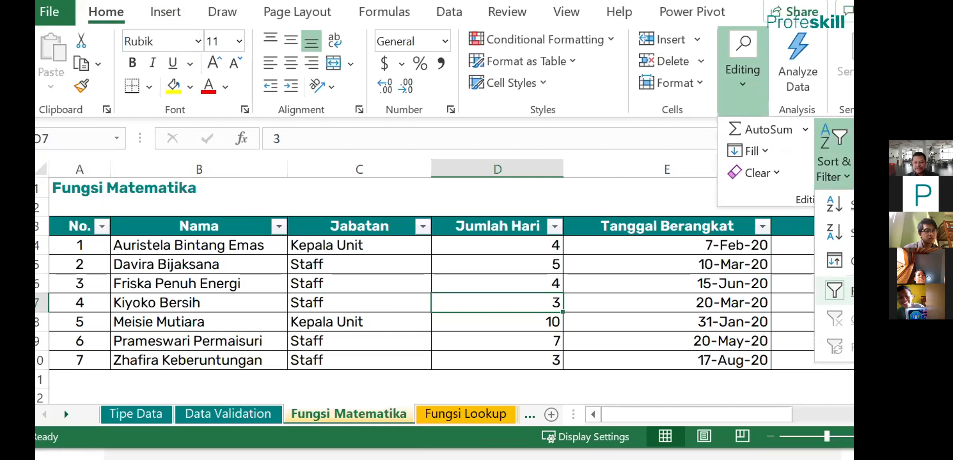
click(207, 275)
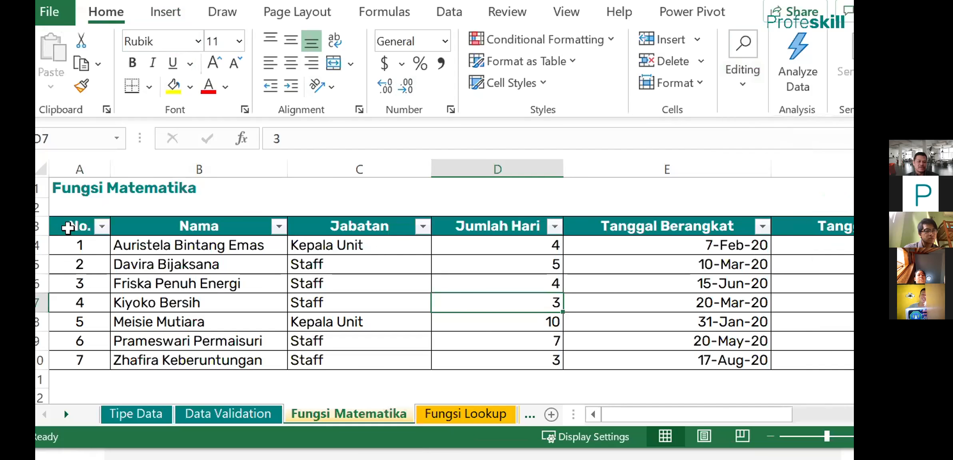
click(734, 86)
click(833, 164)
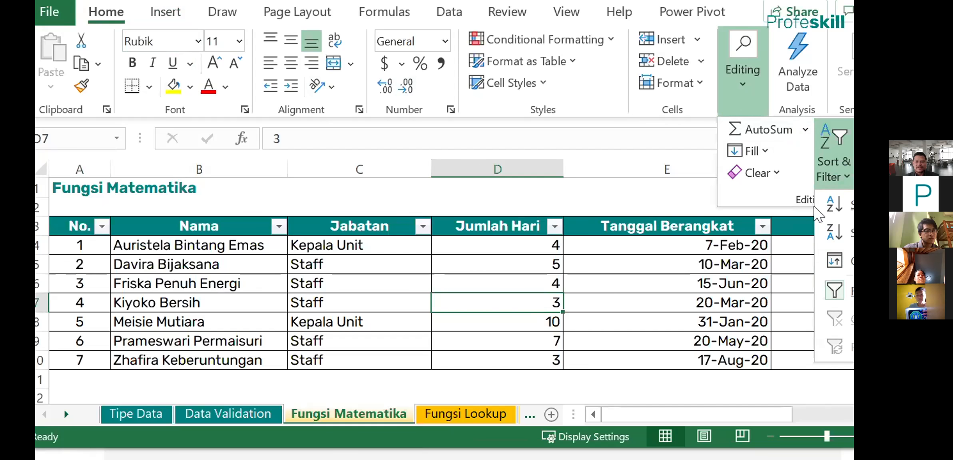
click(849, 290)
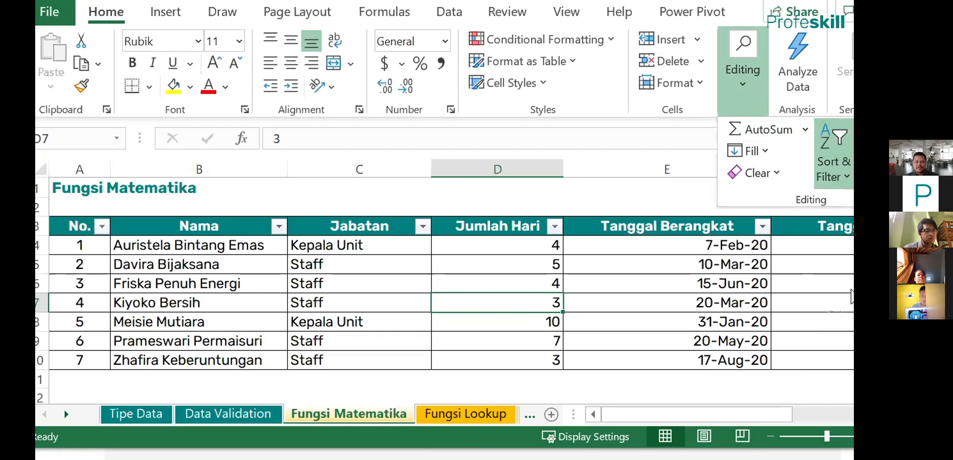
click(219, 244)
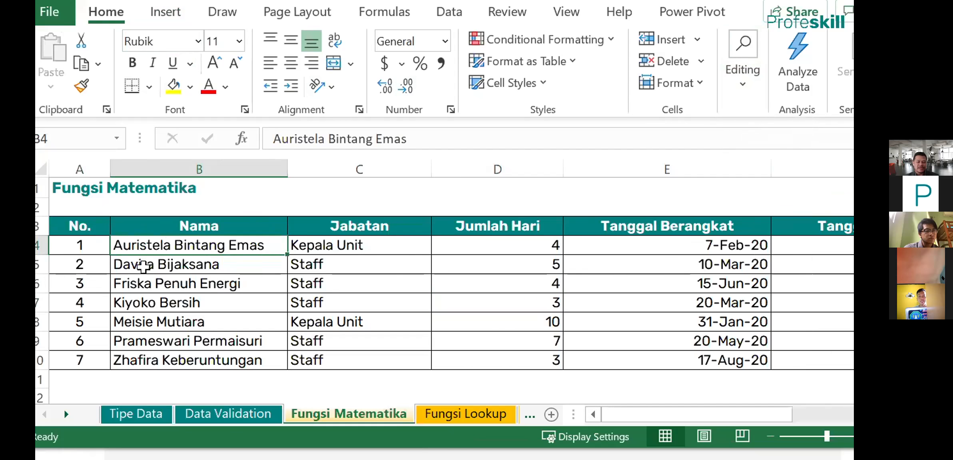
- Turn the header filter arrows back on with only cell E6 inside the data selected
mouse_move(698, 415)
mouse_down()
mouse_move(814, 414)
mouse_move(697, 416)
mouse_up()
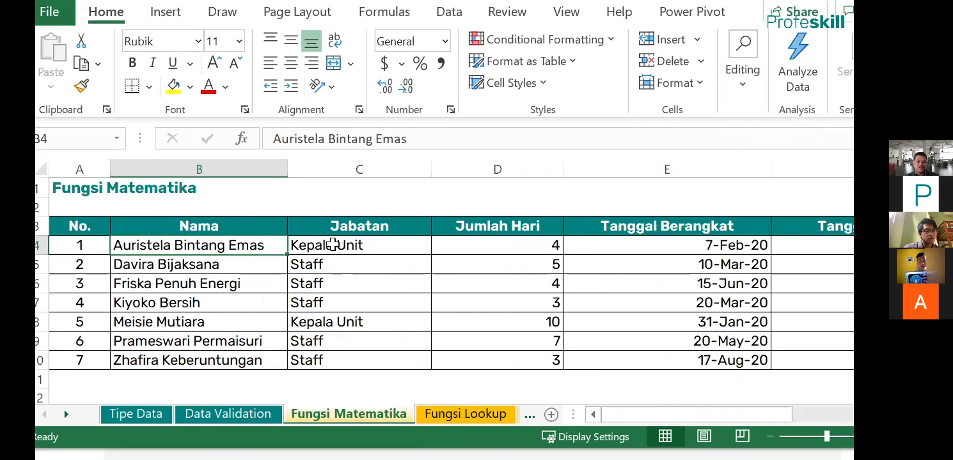
drag(82, 222, 852, 360)
click(647, 285)
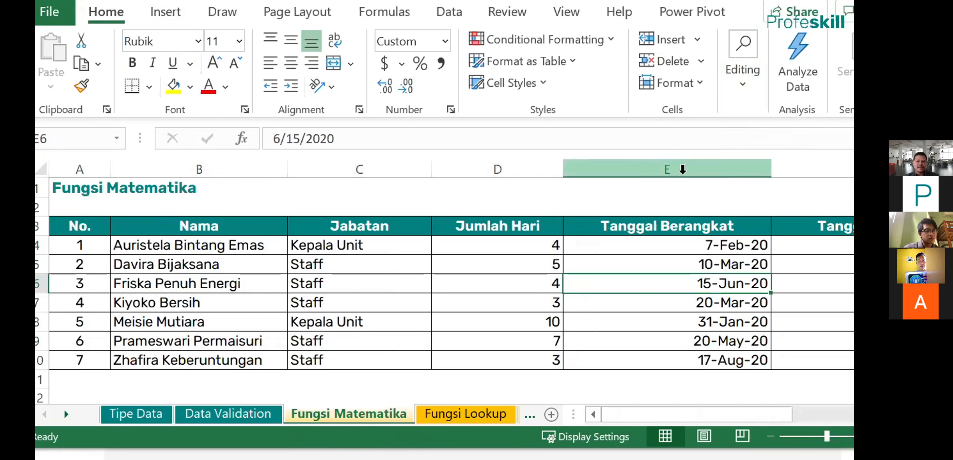
click(747, 91)
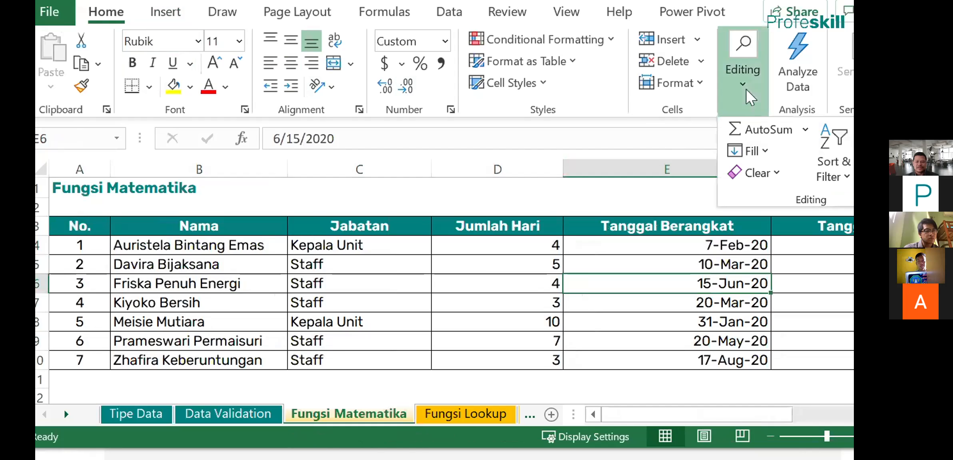
click(837, 176)
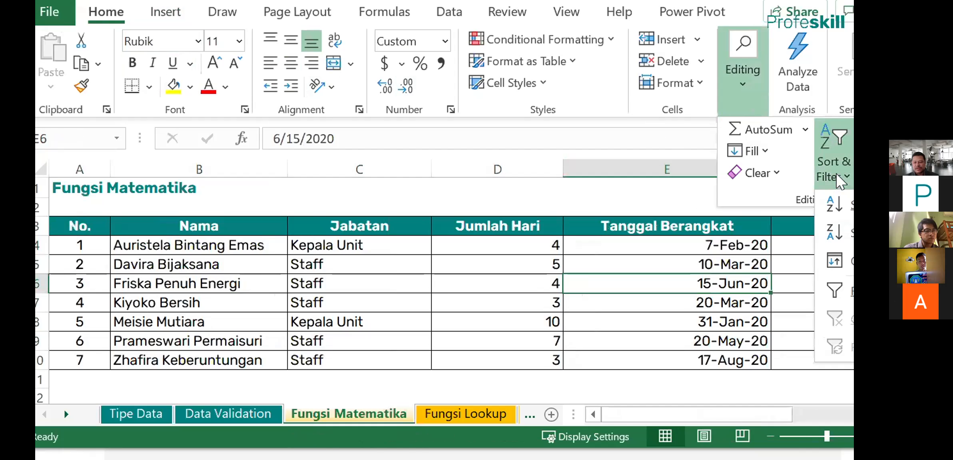
key(Escape)
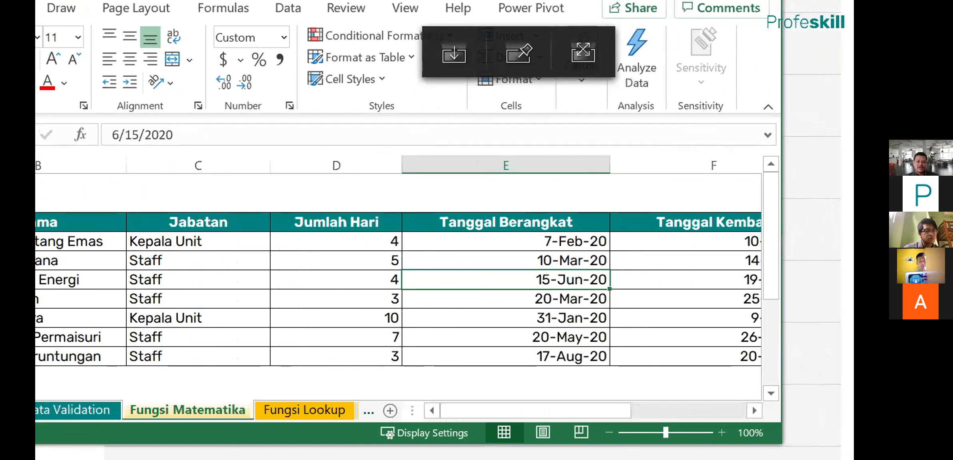
click(706, 84)
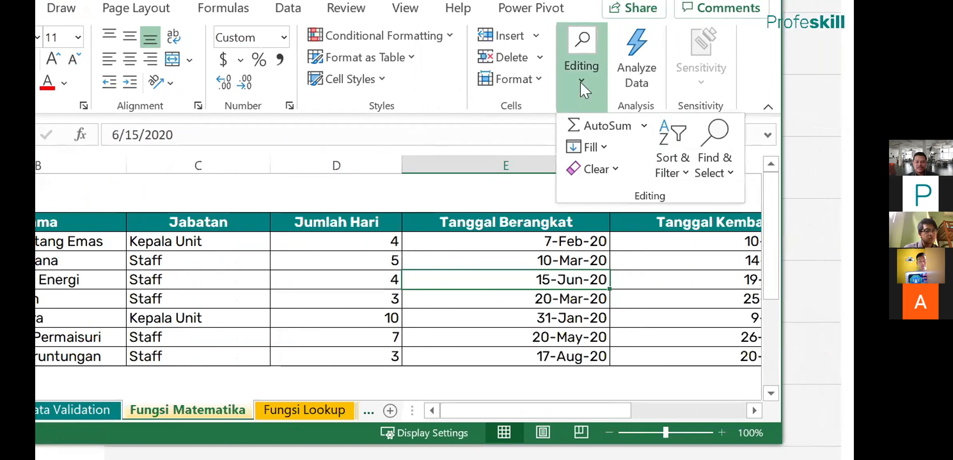
click(674, 163)
click(697, 286)
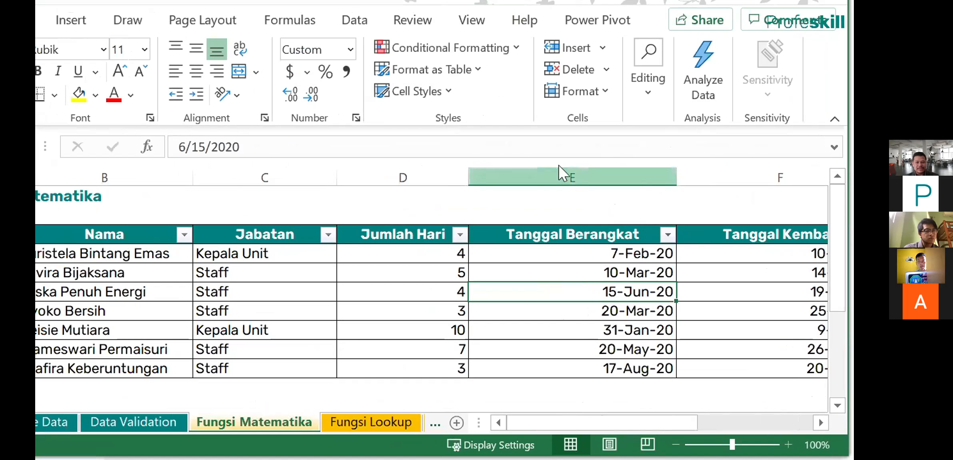
click(655, 93)
click(652, 87)
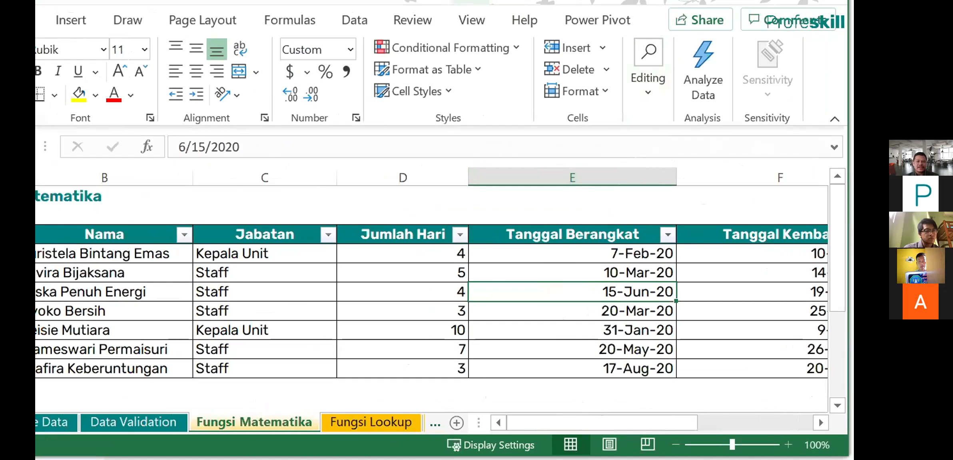
drag(436, 3, 507, 3)
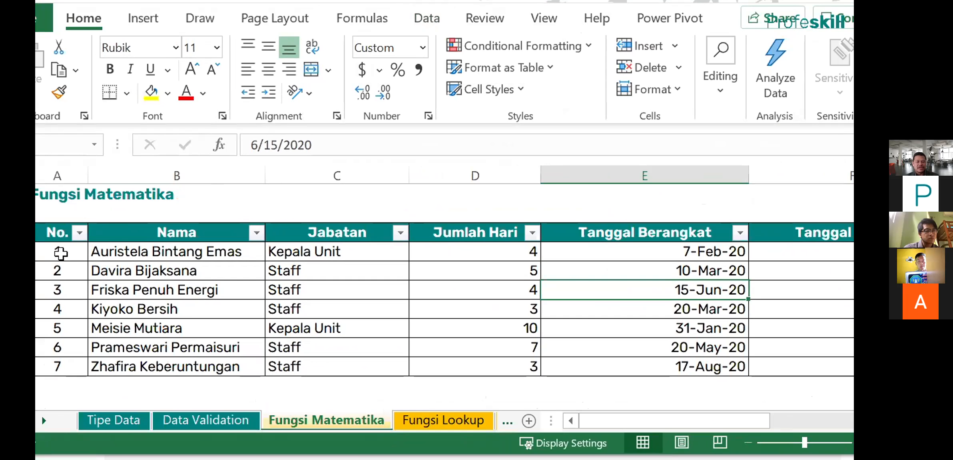
- Select the data range A3:G10 including its headers and bring up the options for inserting a table
click(54, 233)
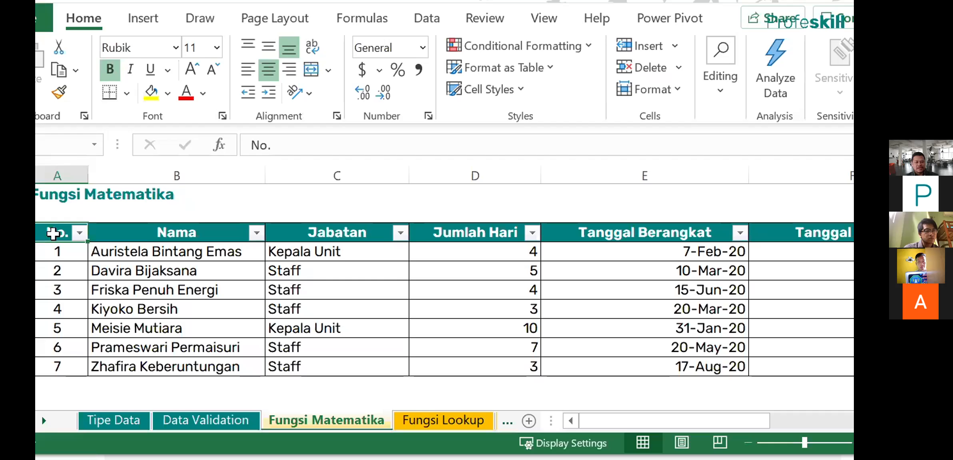
click(56, 251)
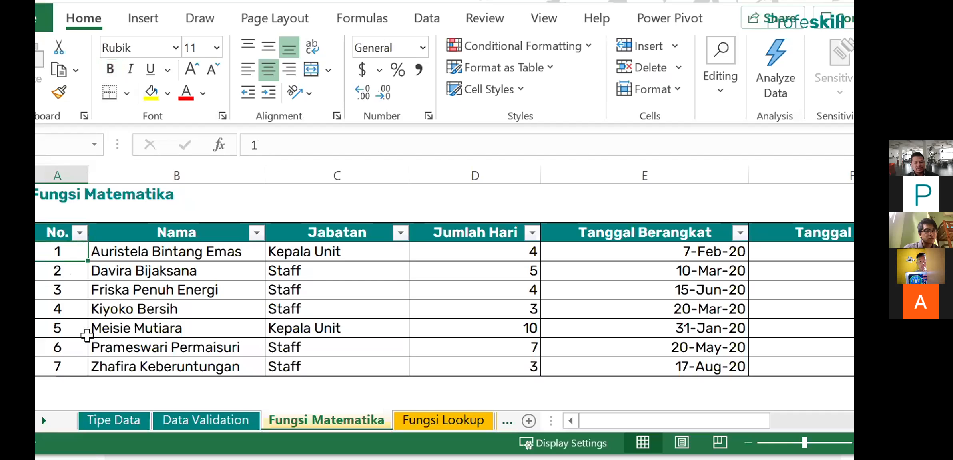
click(176, 272)
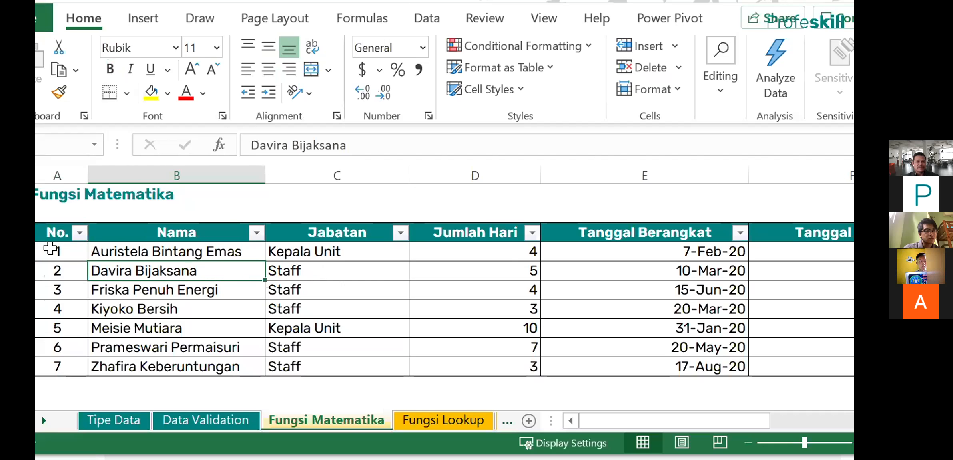
drag(55, 231, 644, 365)
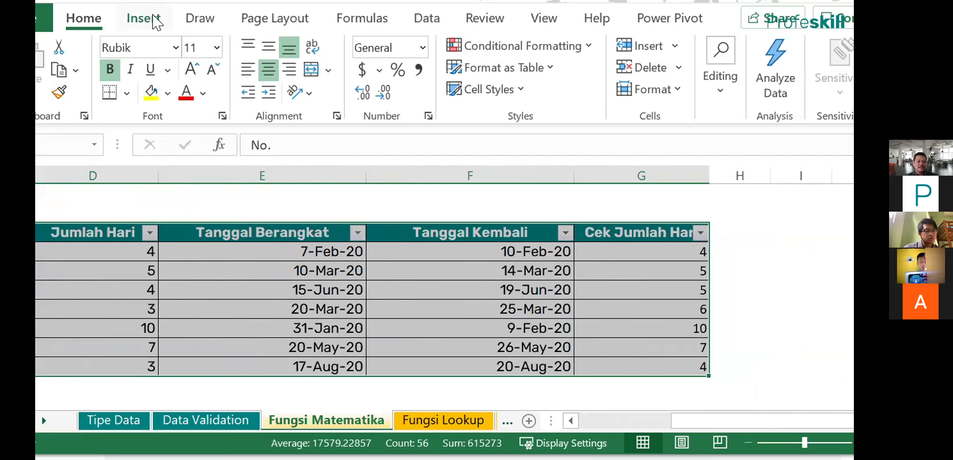
click(141, 20)
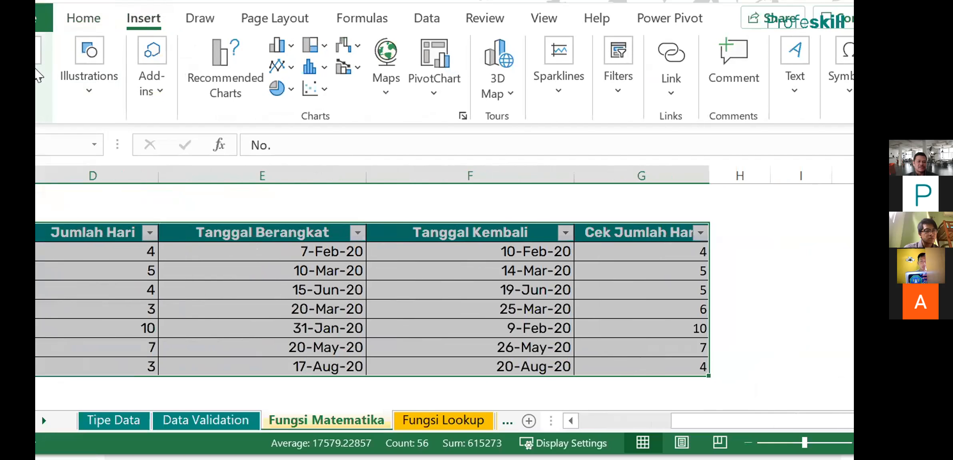
click(43, 76)
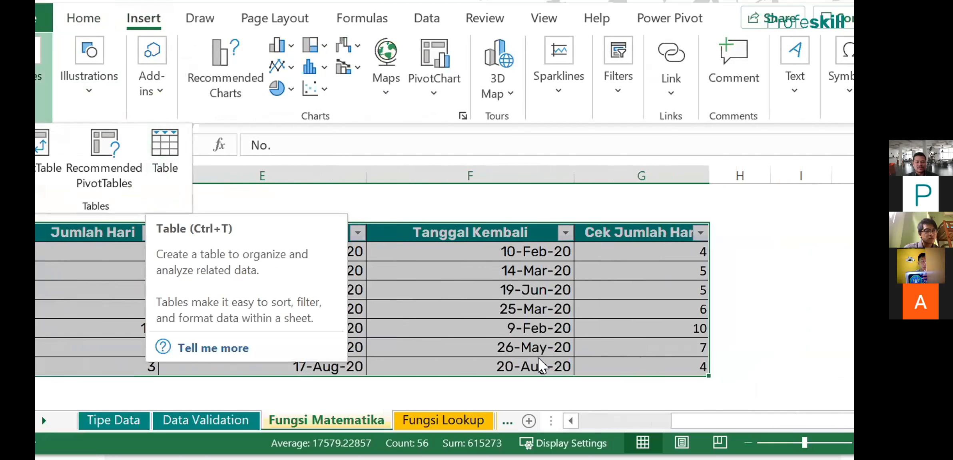
click(548, 350)
click(494, 239)
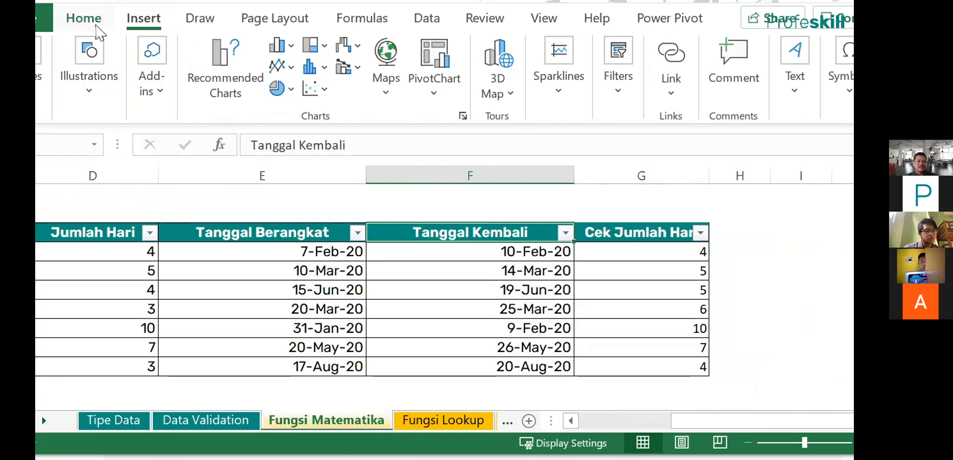
- Remove the filter arrows from the header row again with F3 selected
click(84, 19)
click(720, 86)
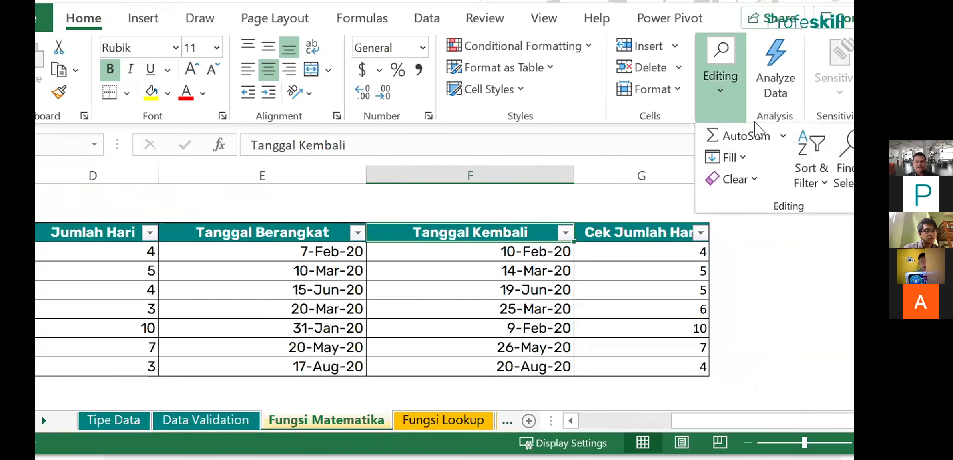
click(814, 182)
click(835, 301)
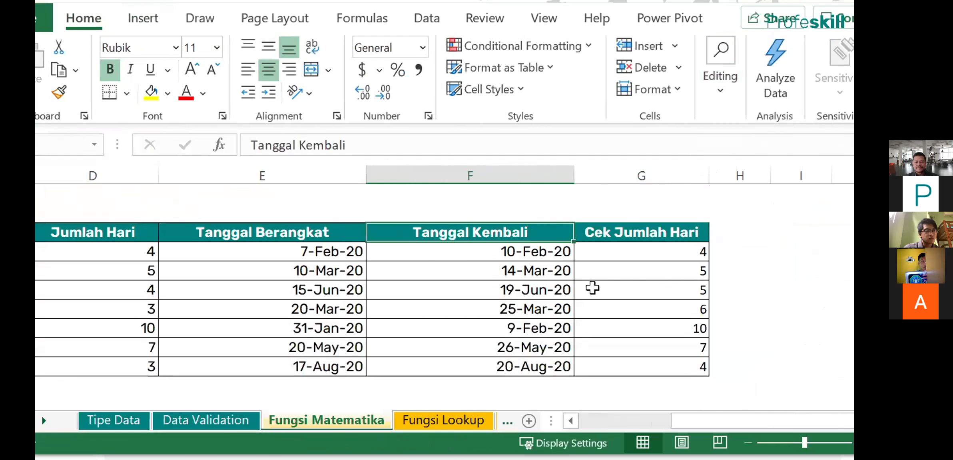
- Select the whole data range from F5 and convert A3:G10 into a table with headers
drag(648, 227, 435, 264)
click(435, 265)
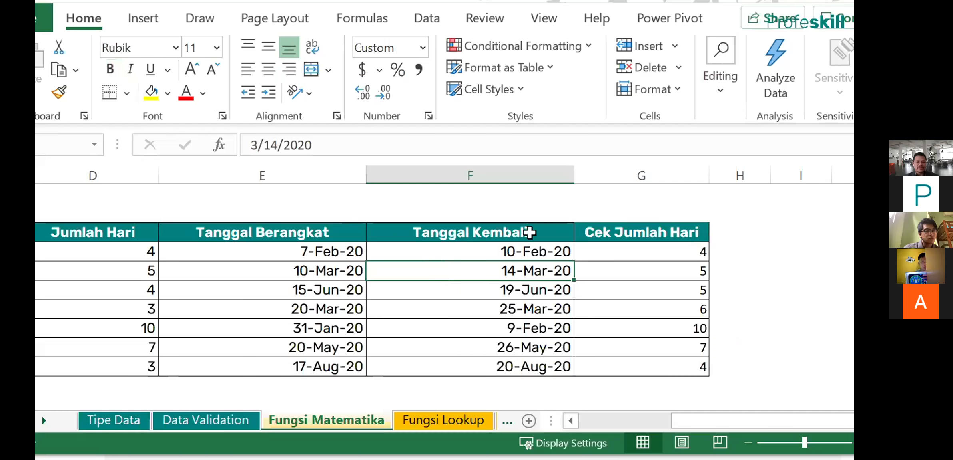
key(ctrl+a)
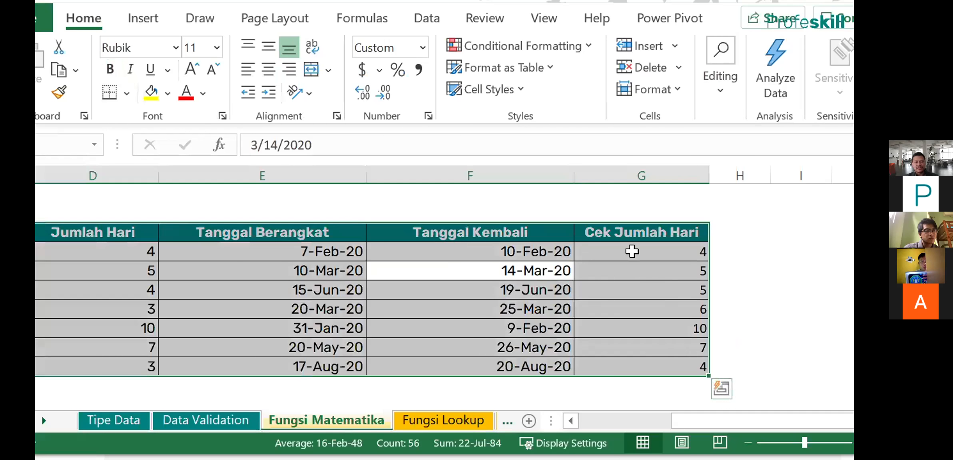
drag(680, 426, 555, 424)
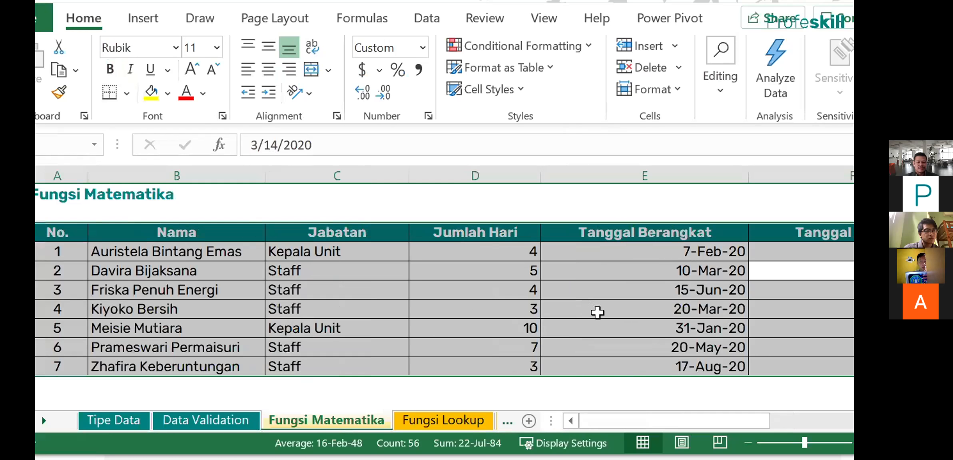
click(146, 18)
click(36, 115)
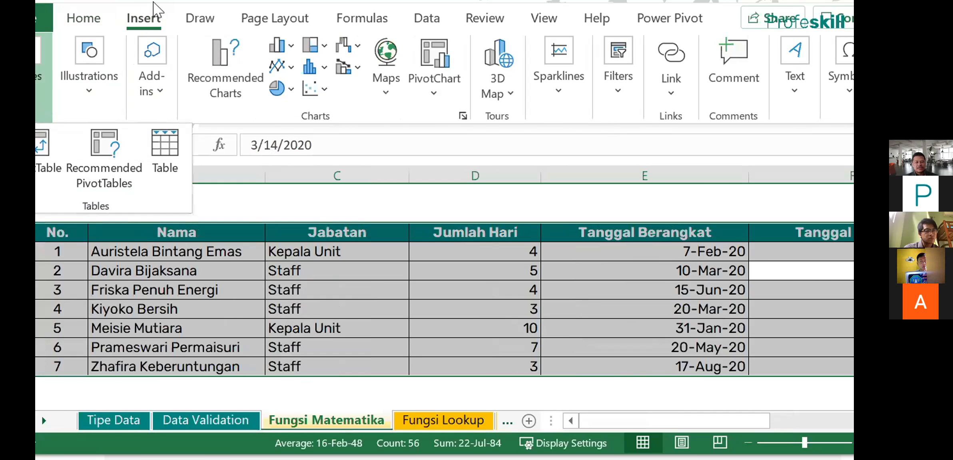
drag(323, 0, 371, 4)
click(75, 76)
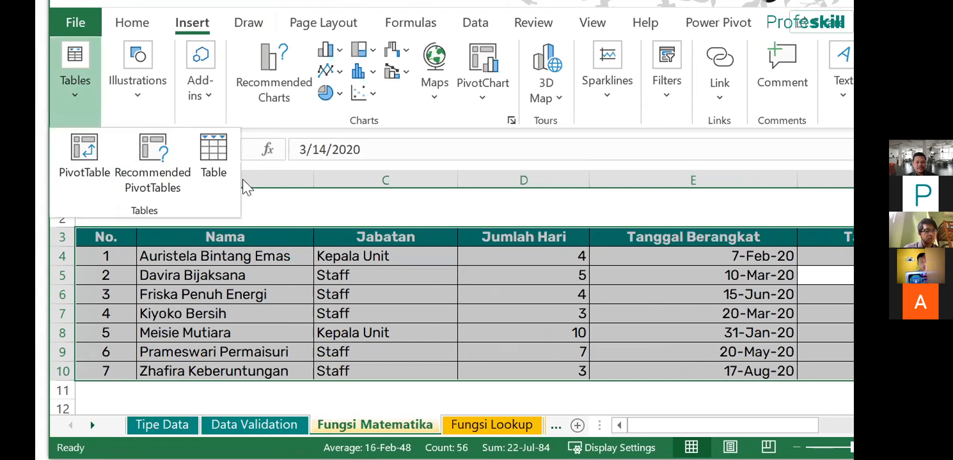
click(214, 176)
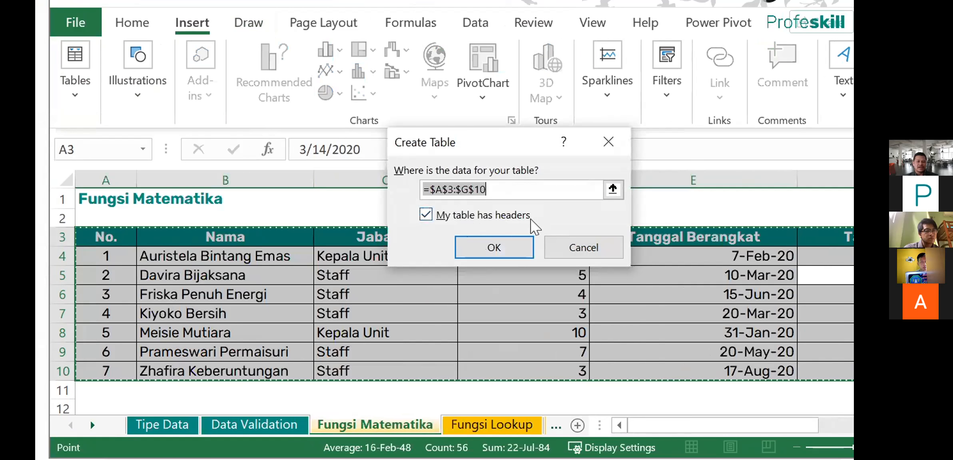
click(494, 247)
click(368, 292)
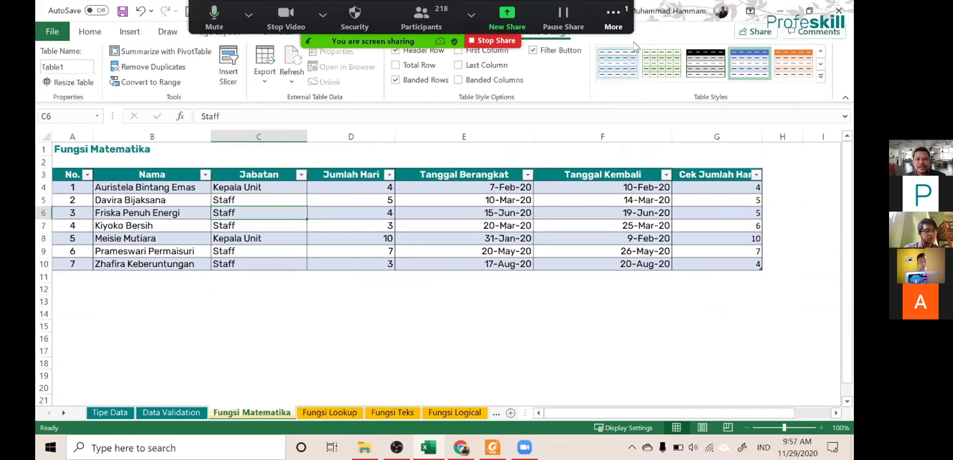
- Hide Zoom's floating meeting controls and select the empty cell E2 outside the table
click(619, 8)
click(619, 8)
click(638, 129)
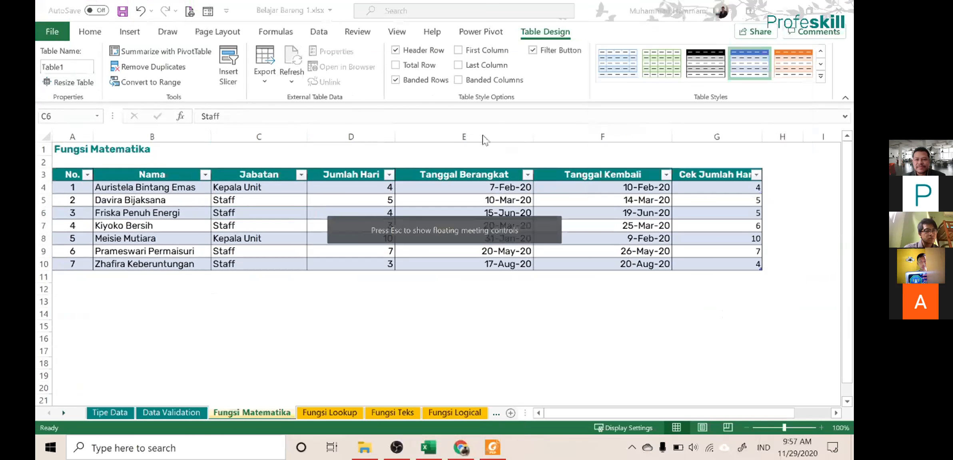
click(483, 161)
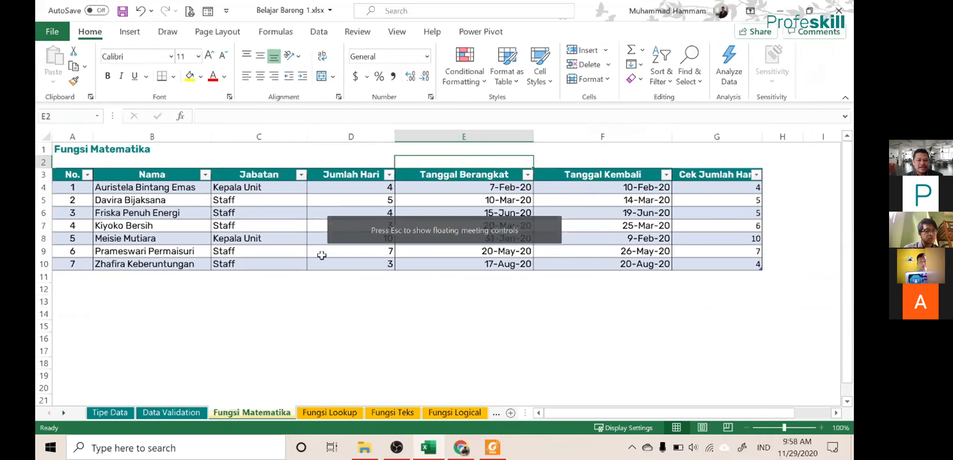
- Clear the built-in table style from the Fungsi Matematika table
click(116, 203)
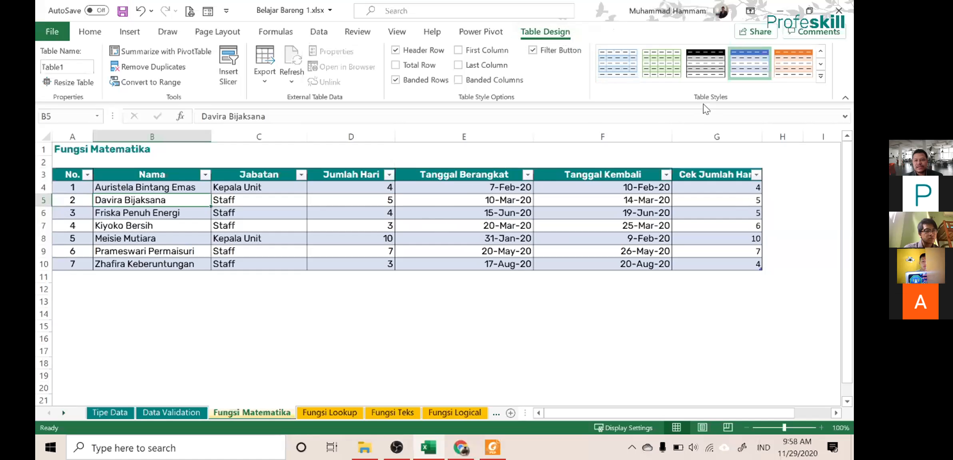
click(820, 76)
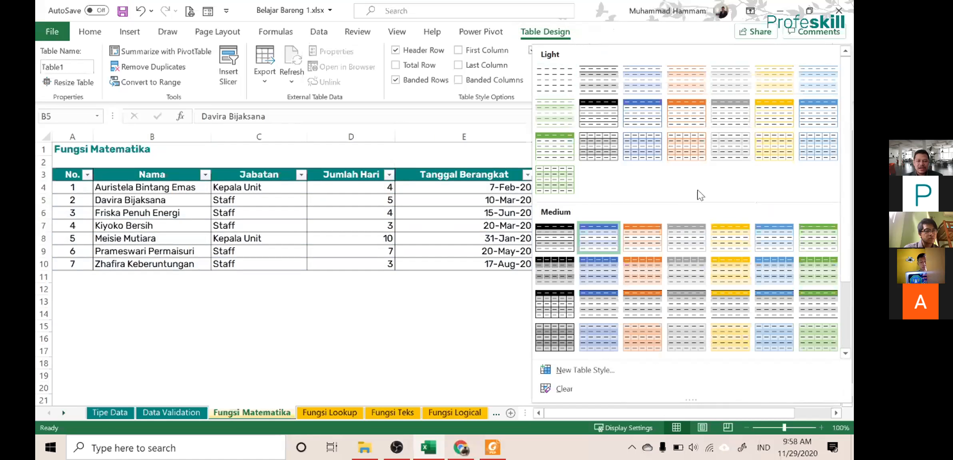
click(566, 389)
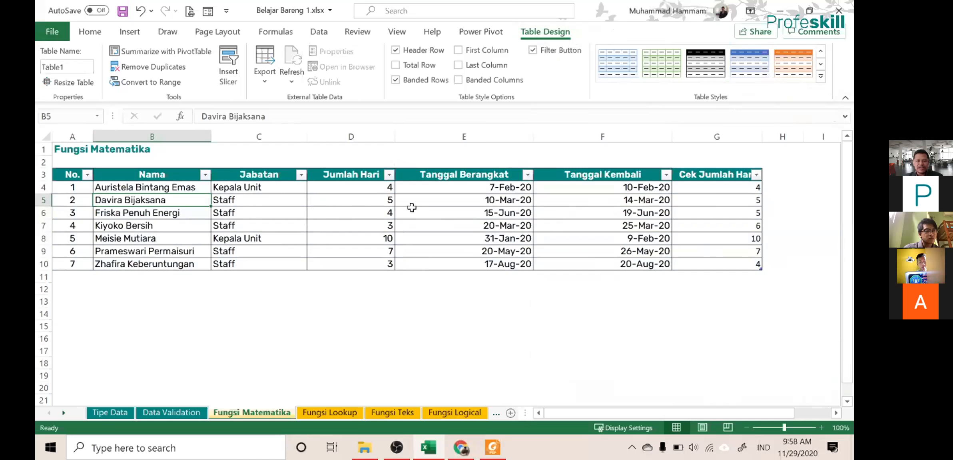
- Examine the text filter options of the Jabatan column and the number filter options of the Jumlah Hari column
click(254, 195)
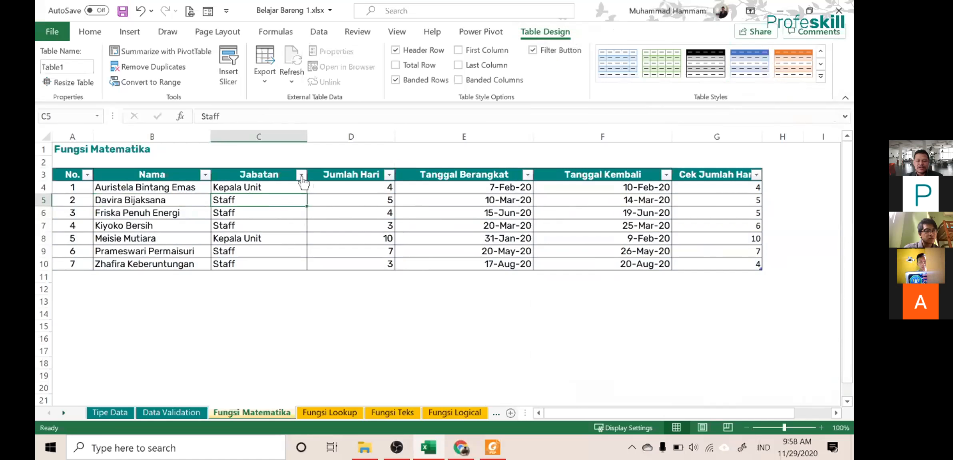
click(301, 175)
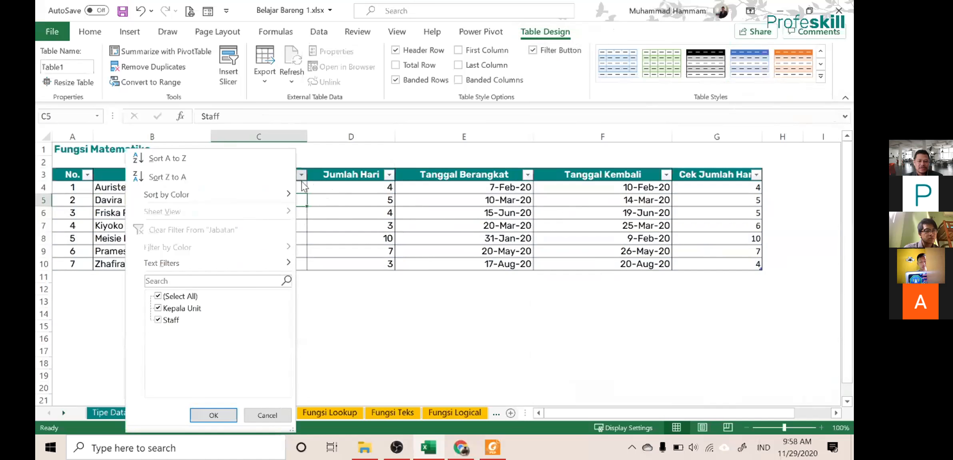
click(314, 199)
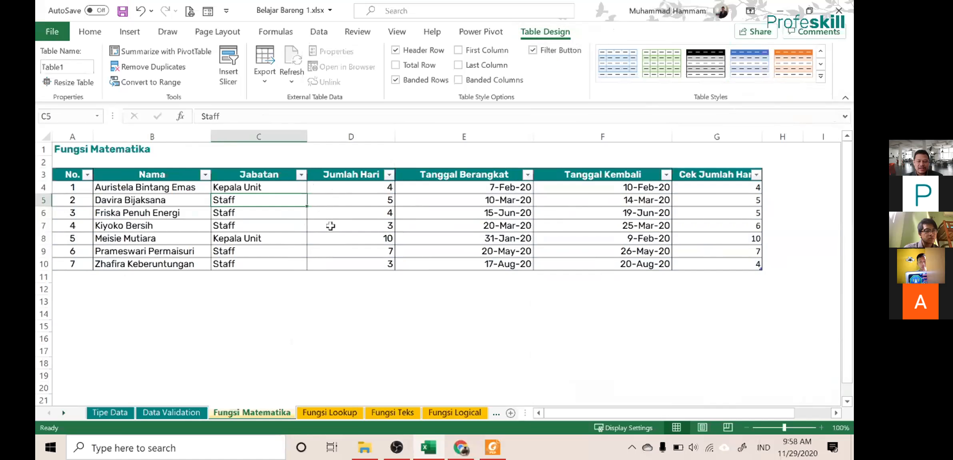
click(302, 176)
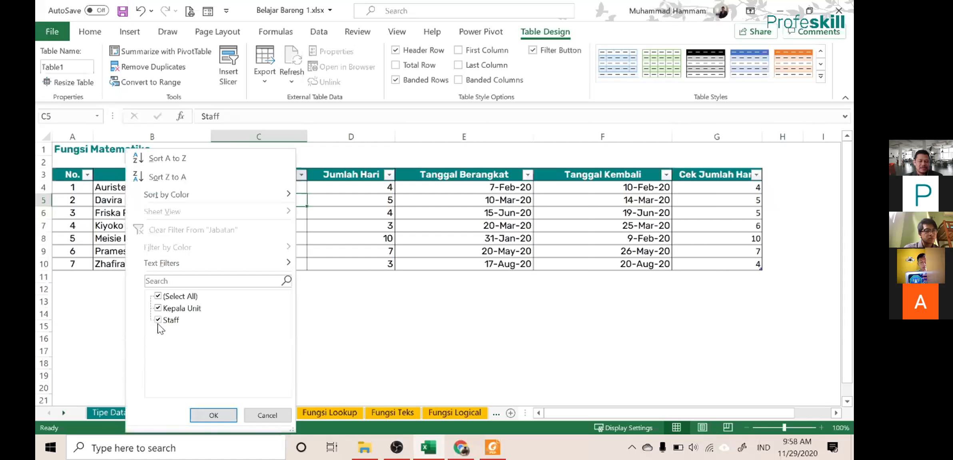
mouse_move(188, 266)
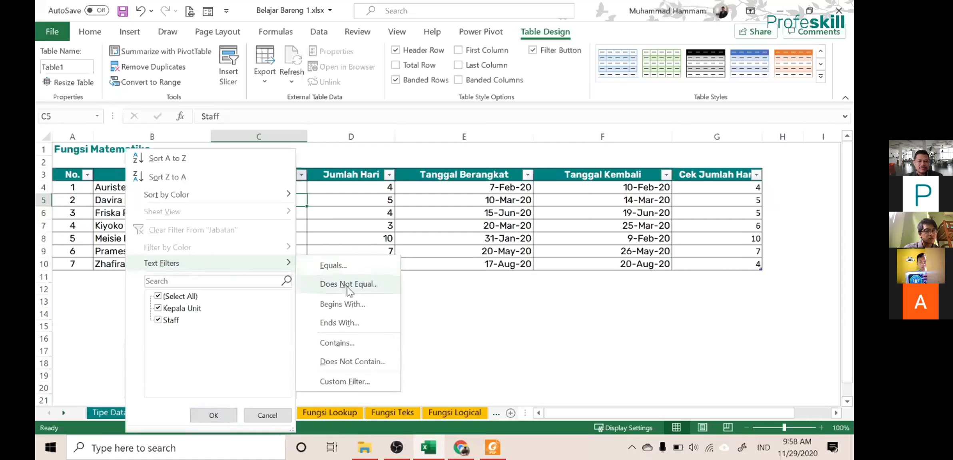
click(334, 220)
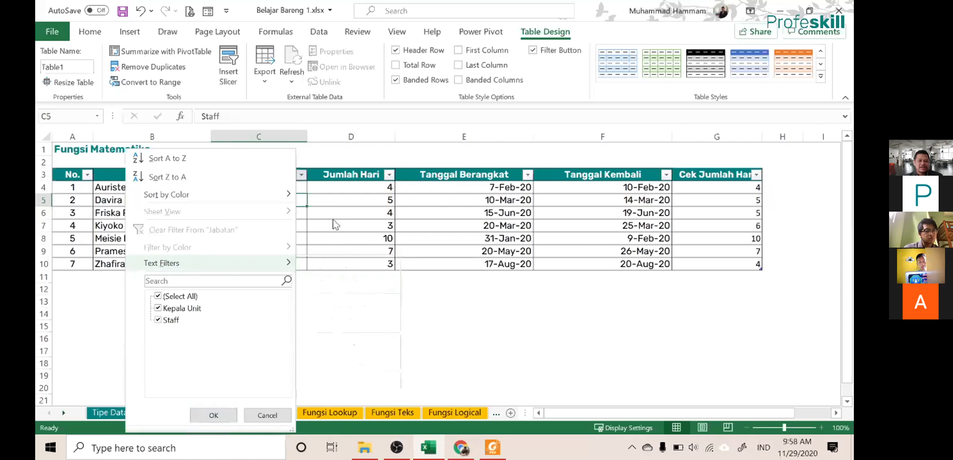
click(389, 176)
mouse_move(359, 270)
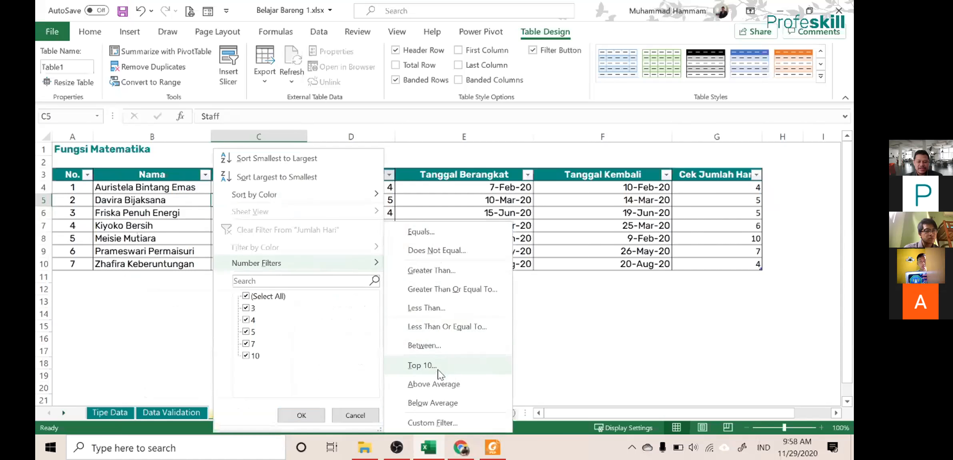
click(171, 310)
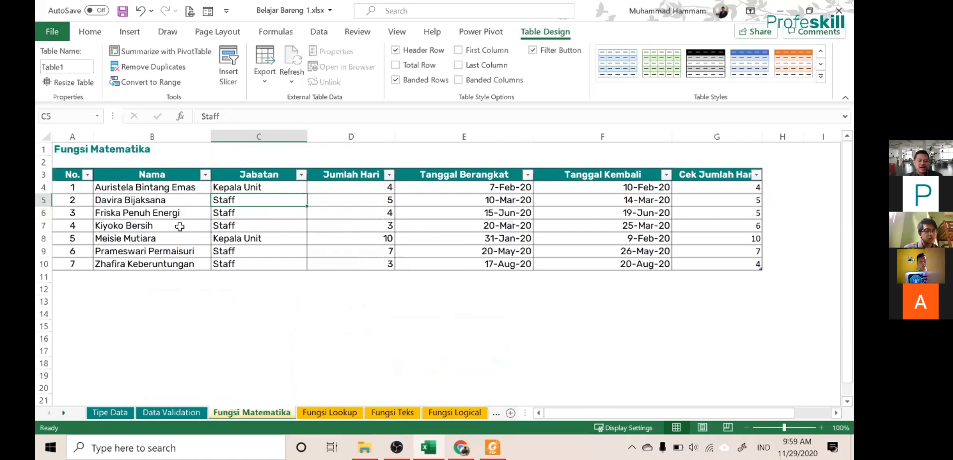
- Try a yellow fill on cell C7 to view the Jabatan column's filter-by-colour choices, and undo the fill
click(238, 222)
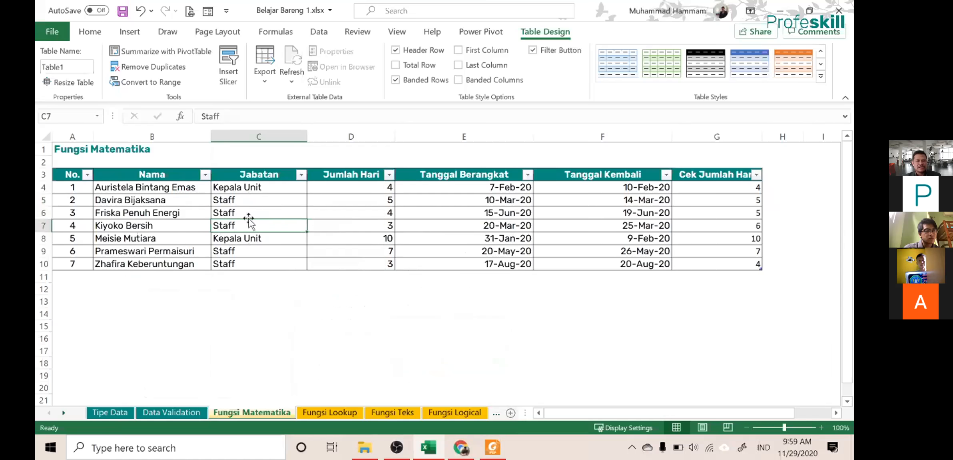
click(91, 33)
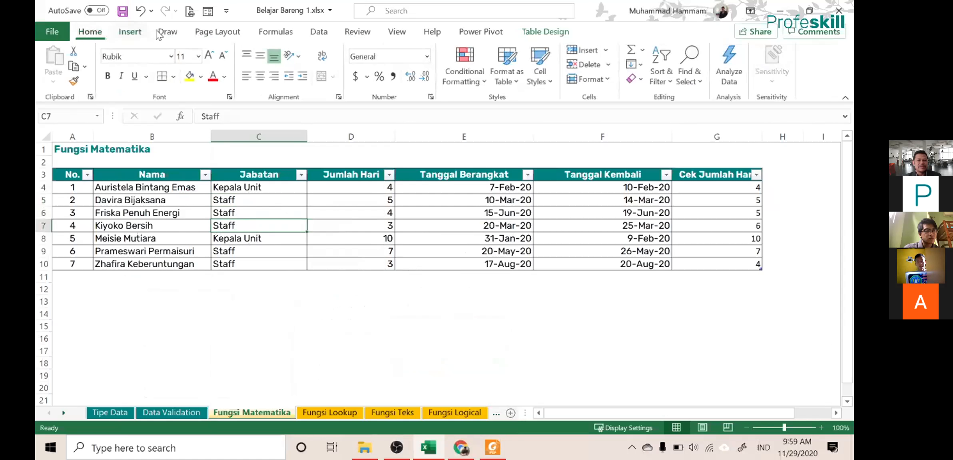
click(190, 79)
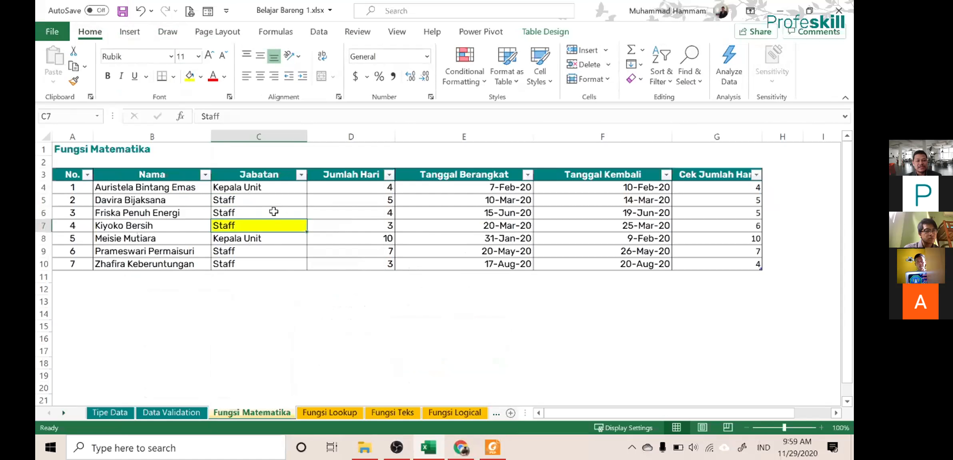
click(273, 211)
click(301, 176)
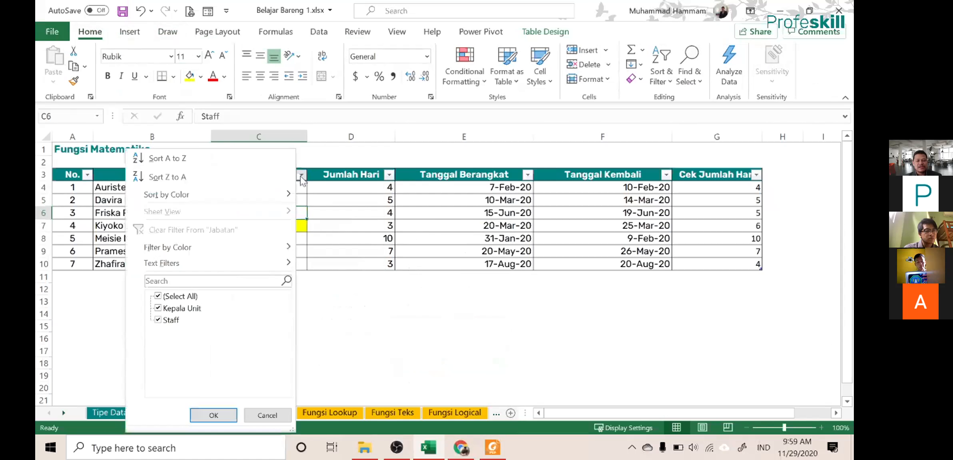
mouse_move(249, 248)
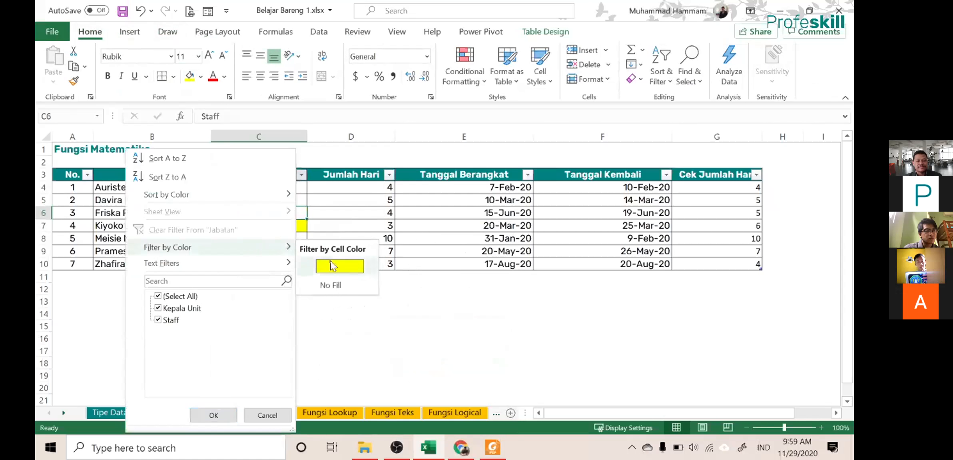
click(361, 214)
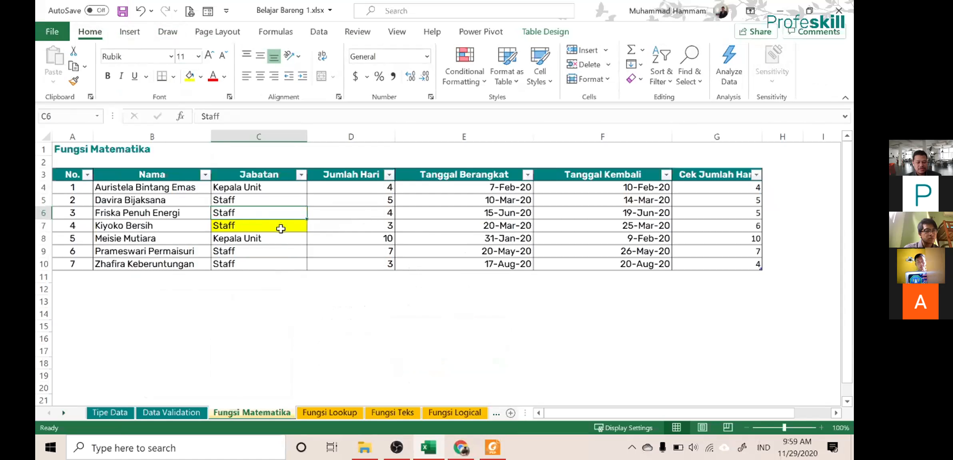
key(ctrl+z)
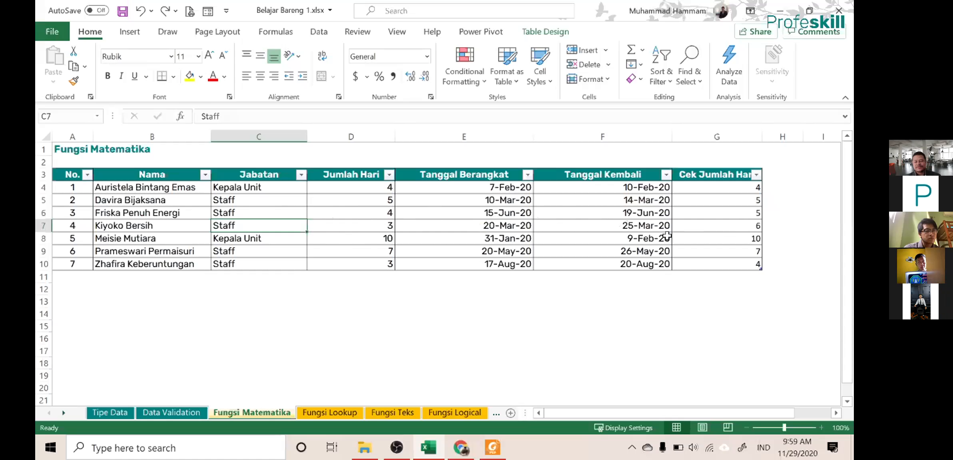
- Delete the day-count formulas in G5:G10, keeping the one in G4
click(715, 187)
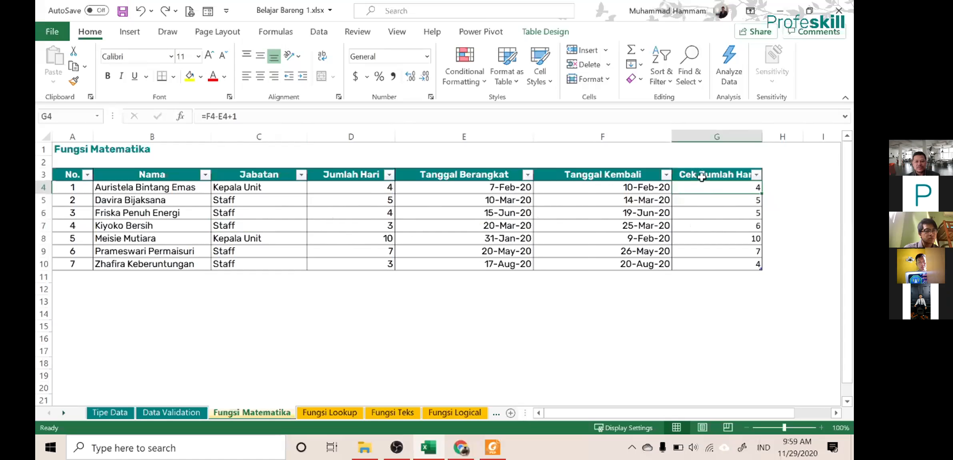
drag(710, 202, 713, 260)
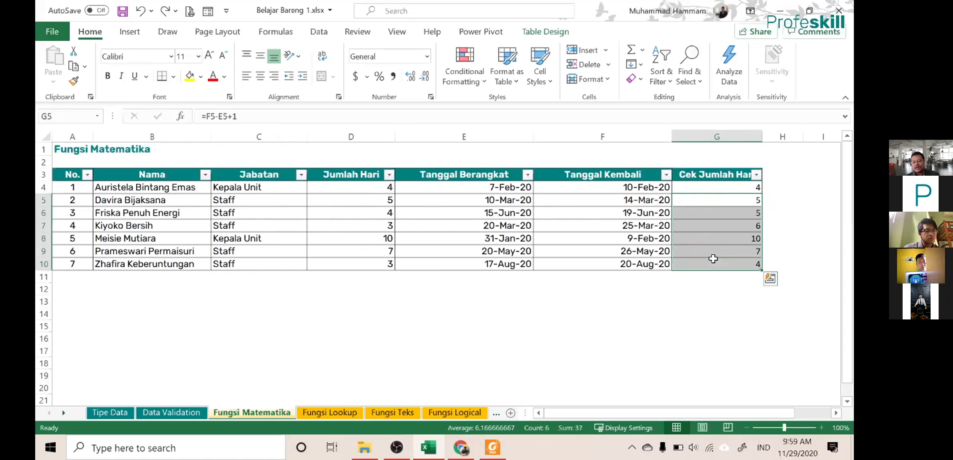
key(Delete)
- Replace the formula in G4 with the structured reference =[@[Tanggal Kembali]]-[@[Tanggal Berangkat]]+1
click(698, 187)
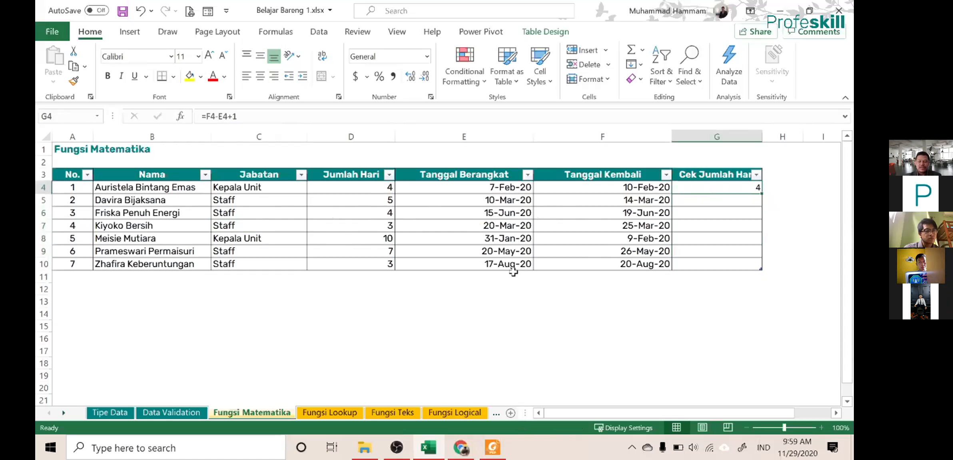
text(=)
key(Left)
text(-)
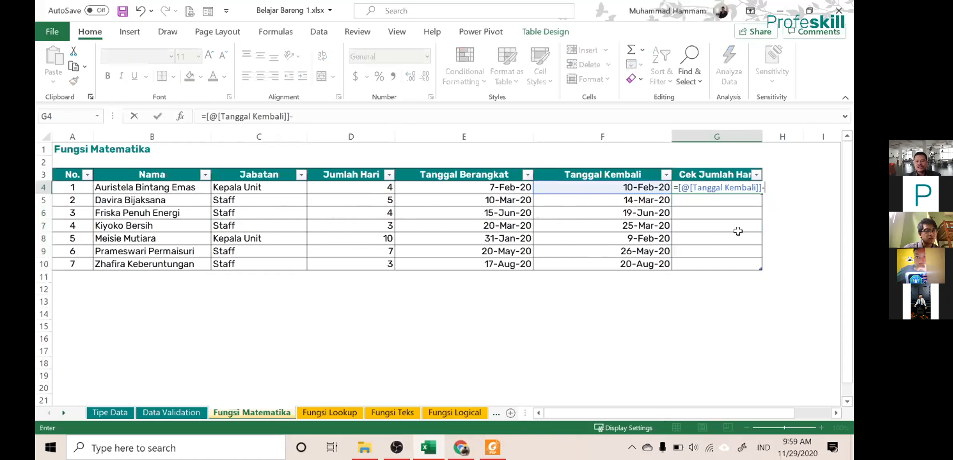
click(495, 187)
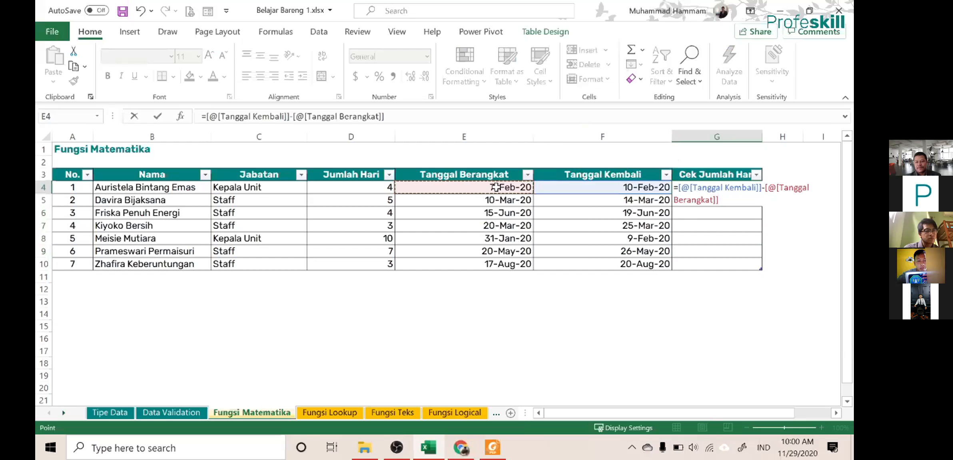
text(+1)
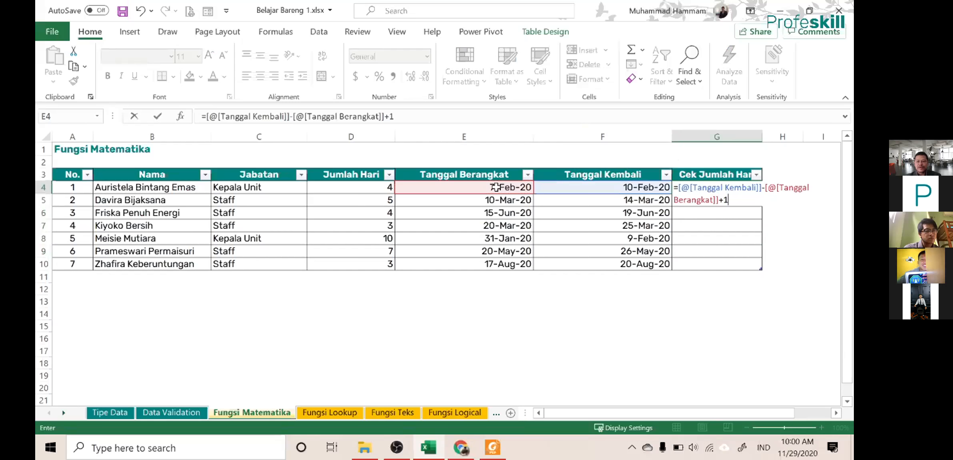
- Enter the formula =[@[Tanggal Kembali]]-[@[Tanggal Berangkat]]+1 in the Cek Jumlah Hari column and check the filled cells
key(Return)
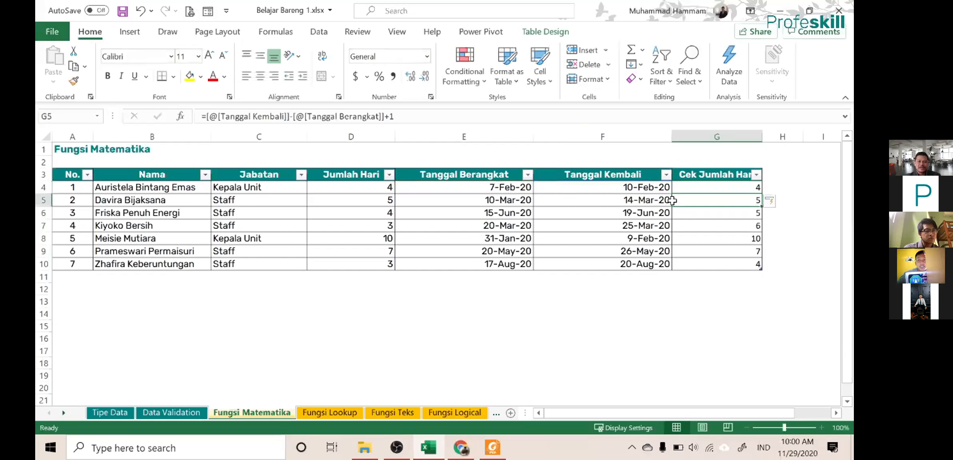
click(706, 266)
click(706, 237)
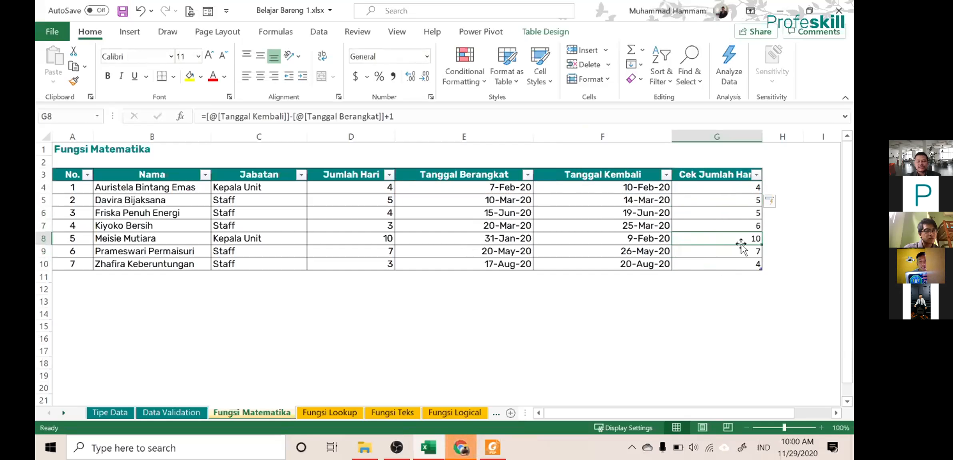
- Create a PivotTable from Table1 on the existing Fungsi Matematika worksheet, placed at cell A12
click(138, 204)
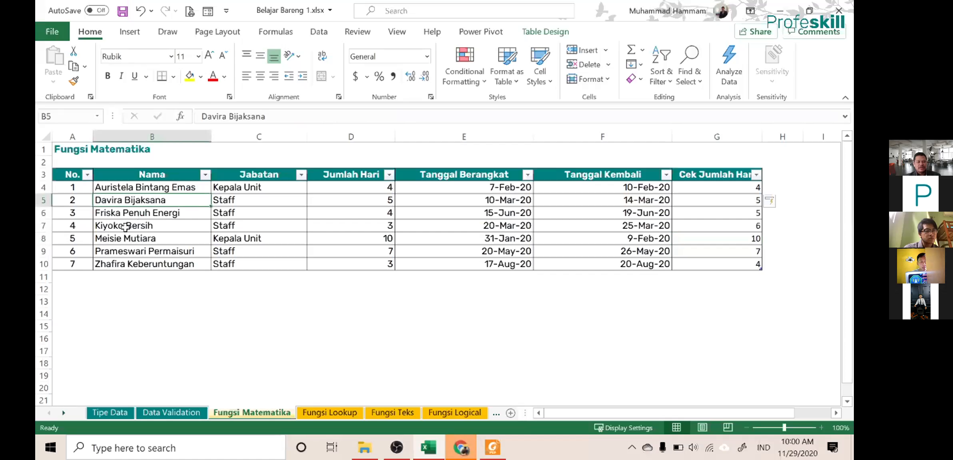
click(293, 210)
click(165, 212)
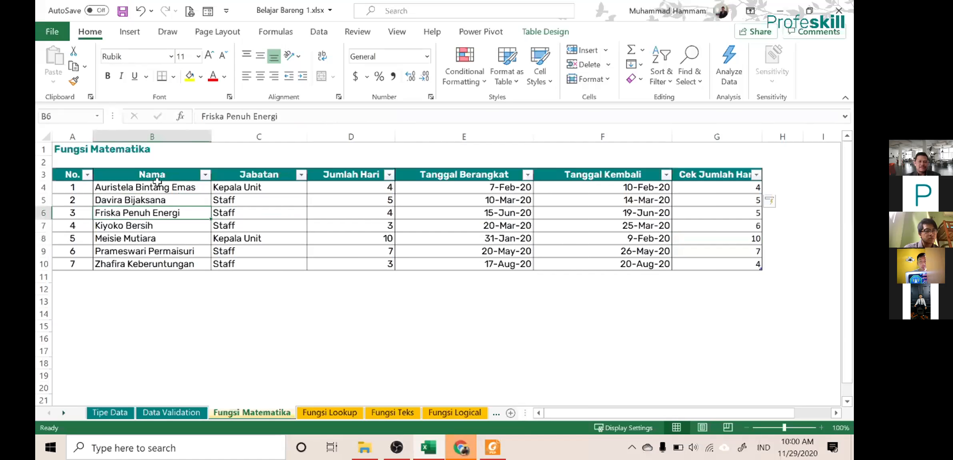
click(130, 32)
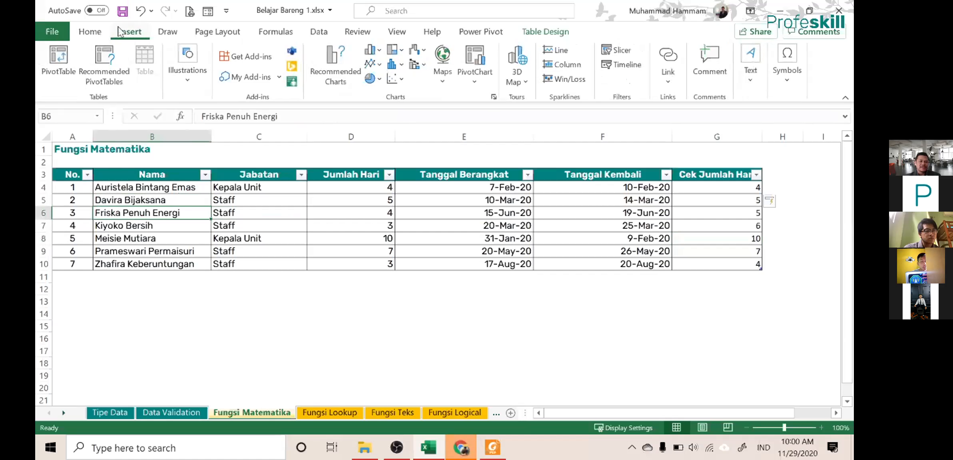
click(63, 71)
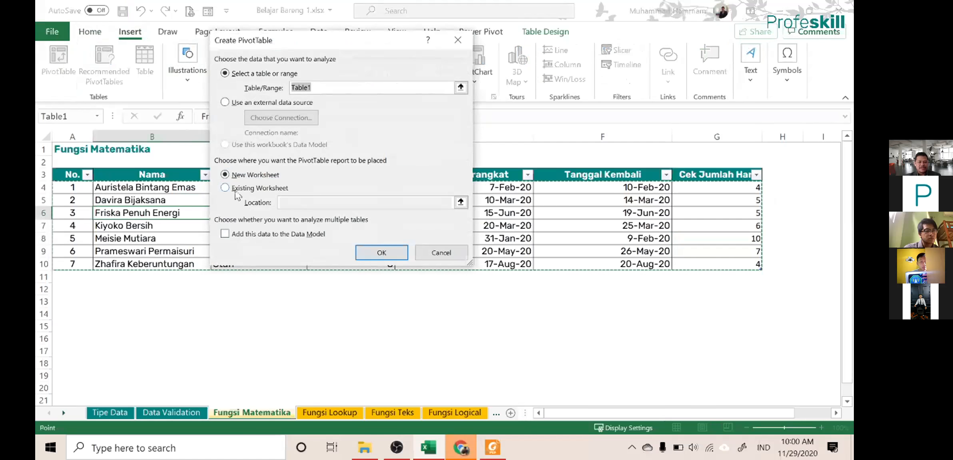
click(236, 191)
click(274, 204)
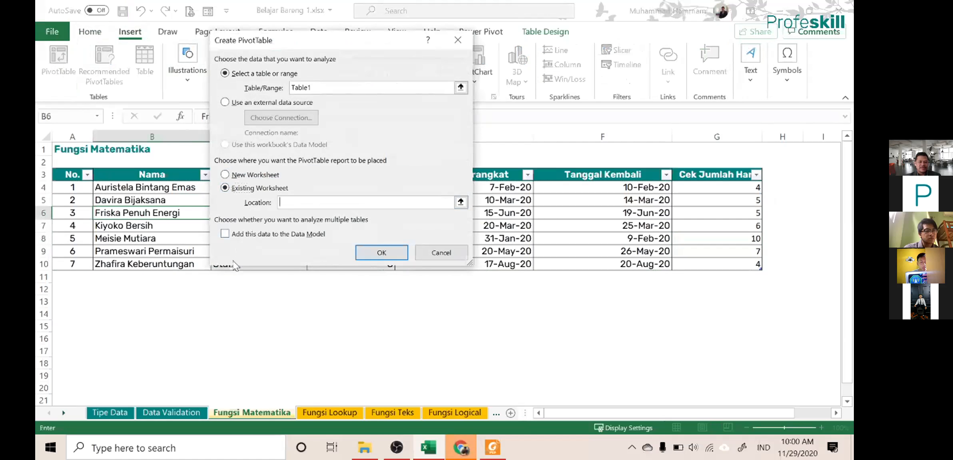
click(114, 290)
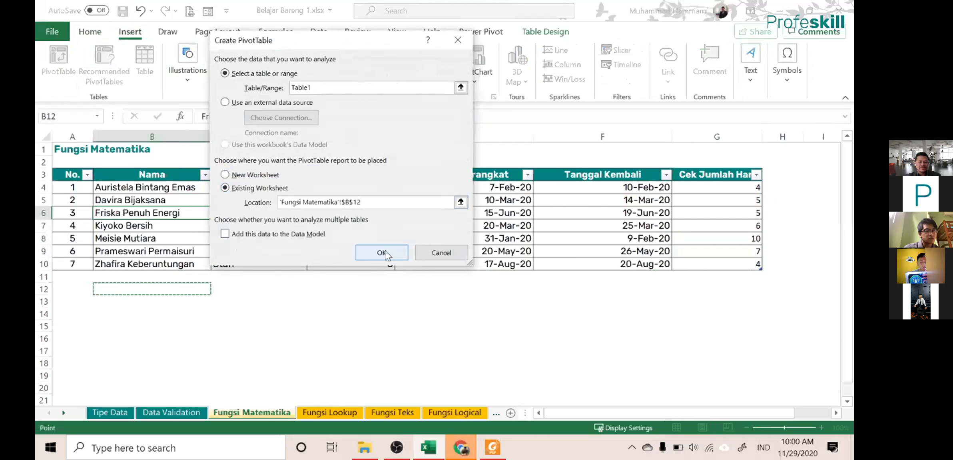
click(59, 290)
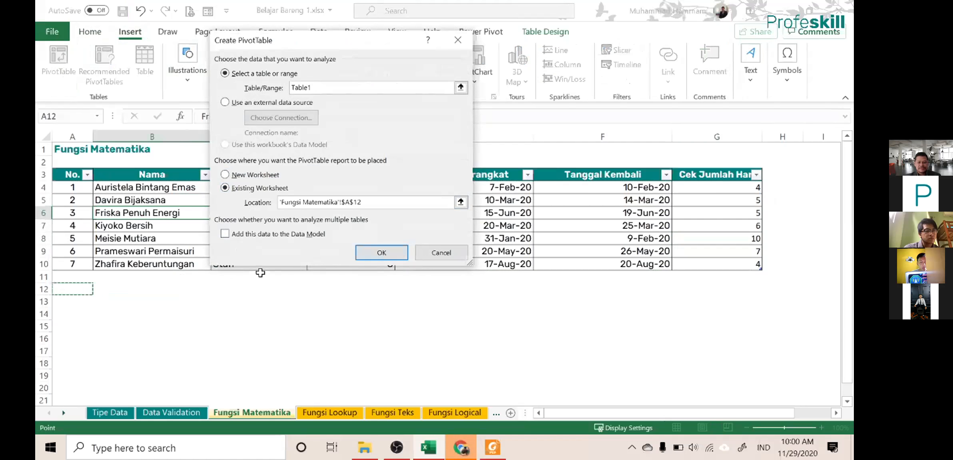
click(376, 255)
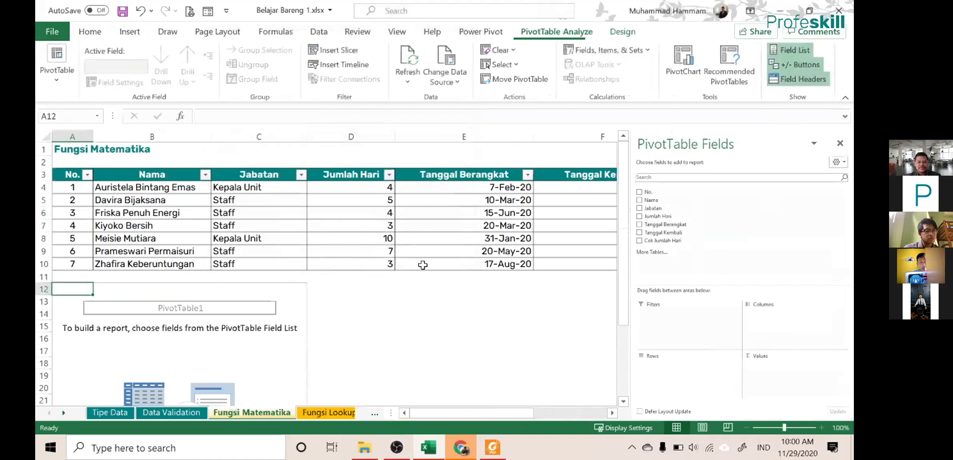
- Add Jabatan as the PivotTable's rows and Jumlah Hari as its summed values
click(639, 209)
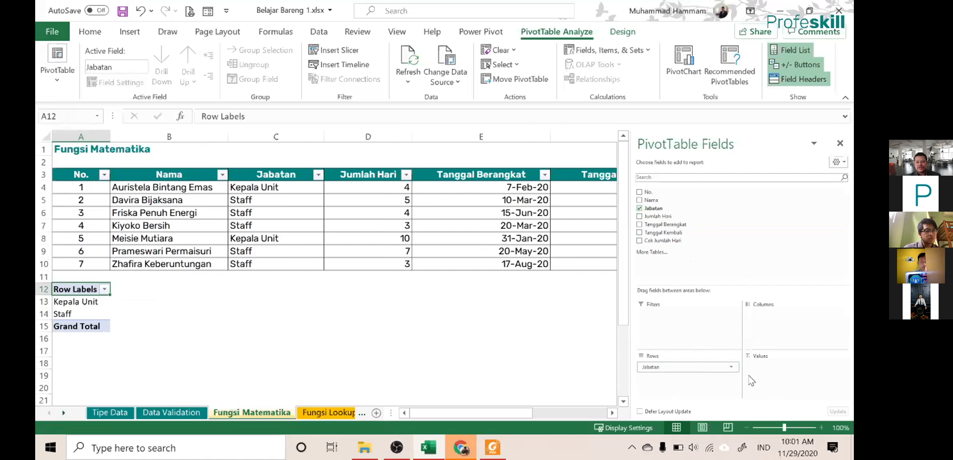
click(639, 217)
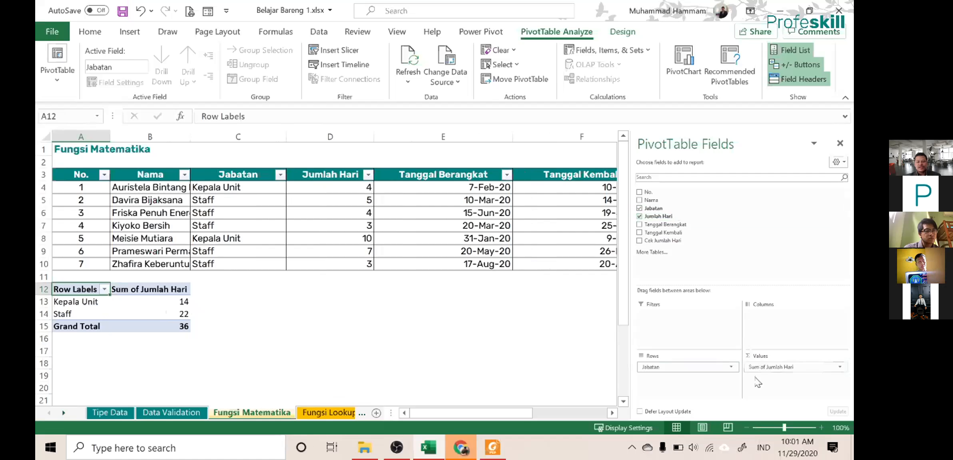
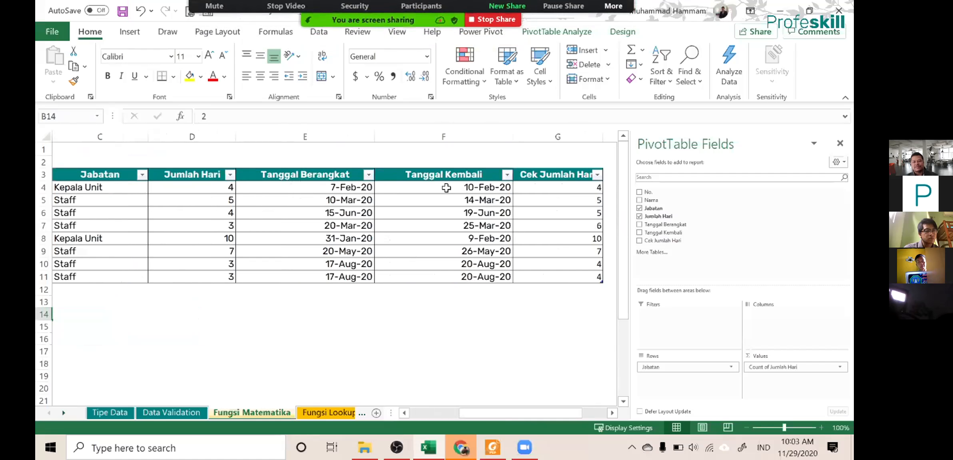
- Open the Zoom meeting chat, read the participants' latest questions, and minimise the chat window
click(541, 187)
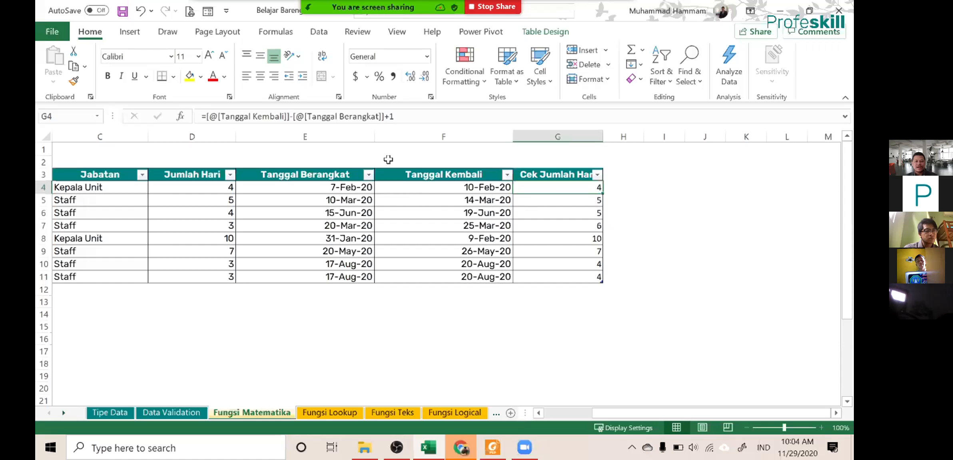
mouse_move(517, 4)
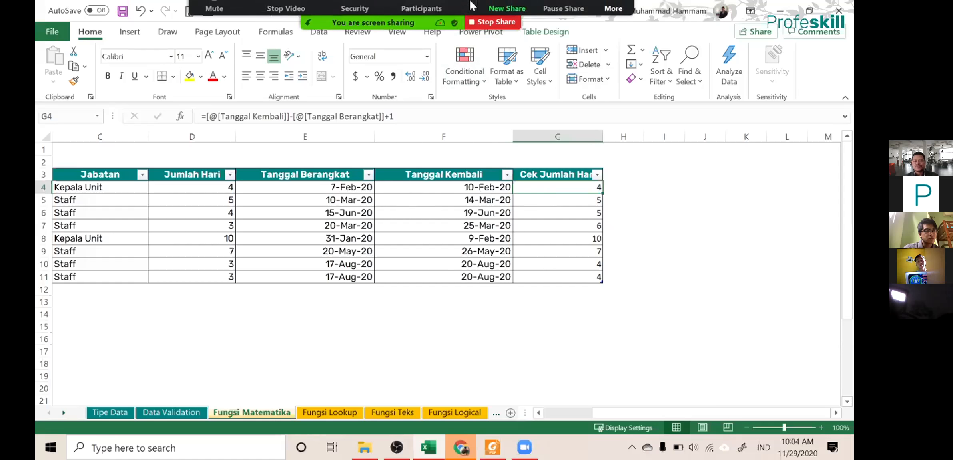
click(613, 15)
click(622, 42)
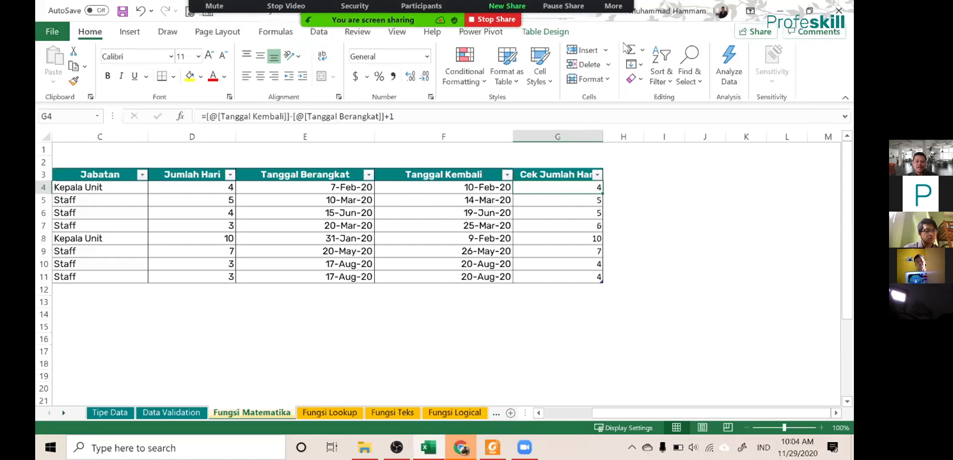
key(alt+Tab)
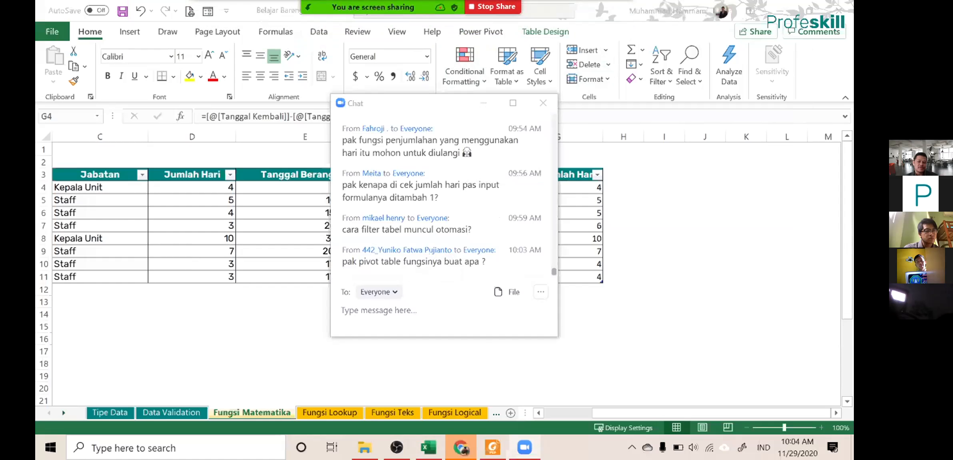
click(481, 105)
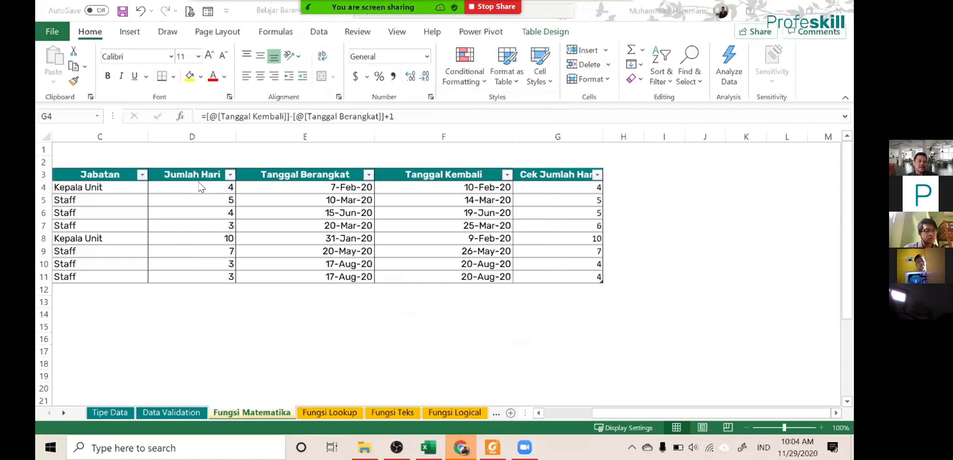
- Delete rows 13 to 16 holding the PivotTable, and the duplicate last entry of the table in row 11
scroll(535, 399, left, 3)
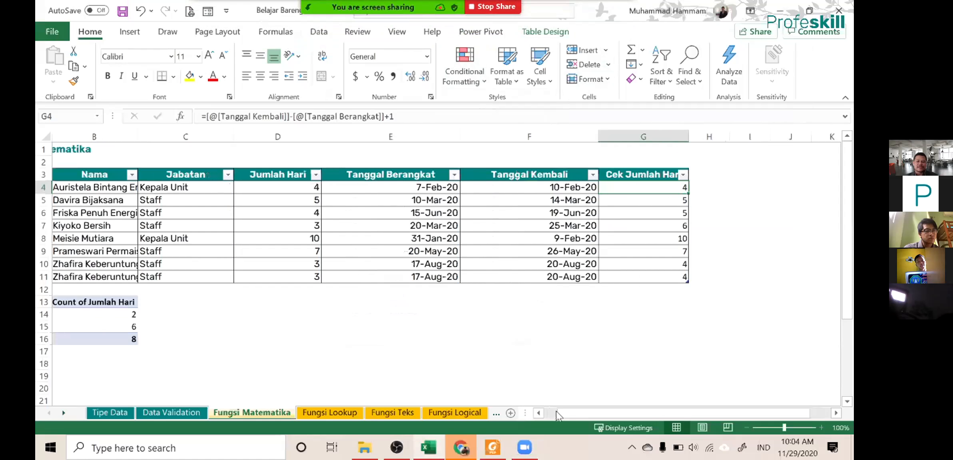
click(81, 200)
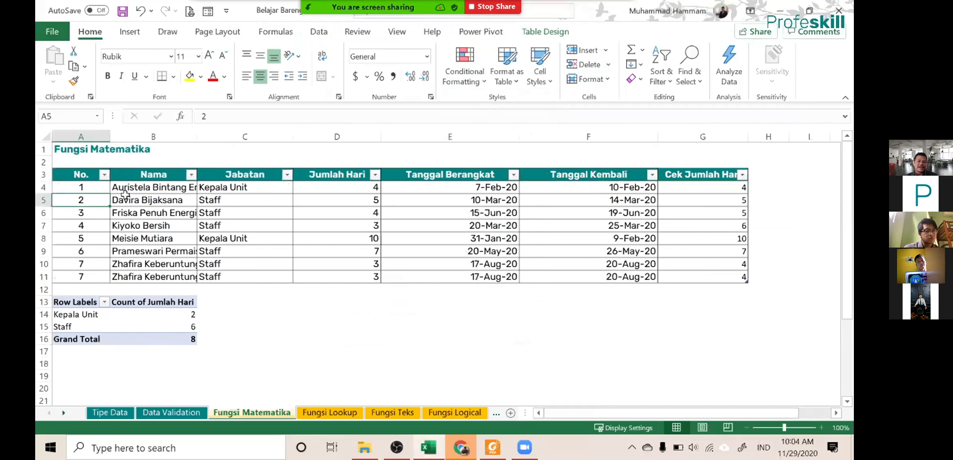
click(133, 34)
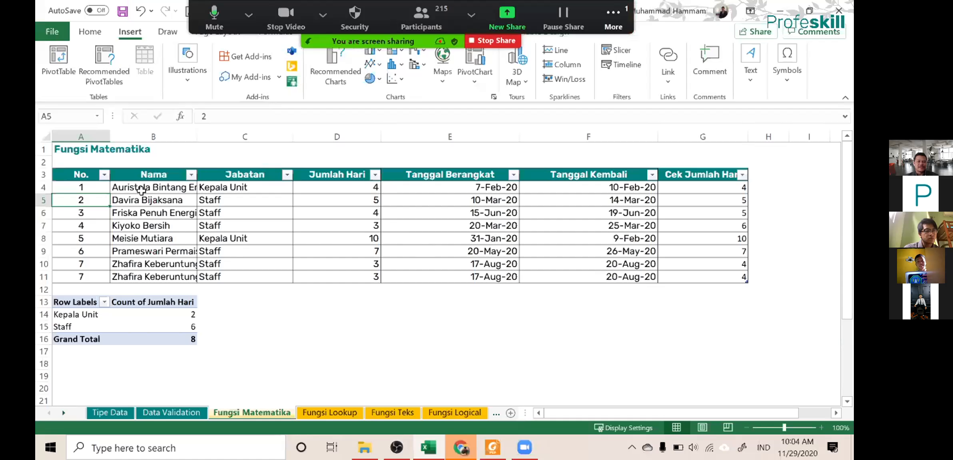
click(135, 202)
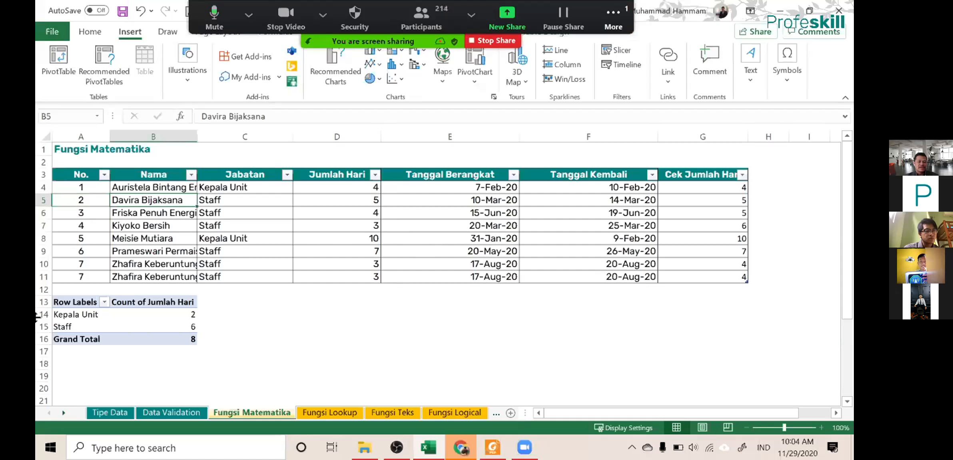
drag(41, 302, 41, 340)
right_click(41, 340)
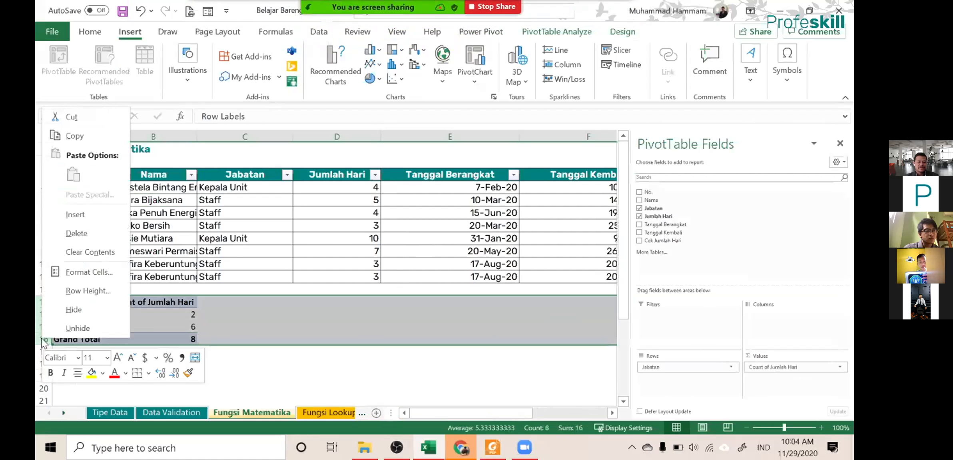
click(76, 233)
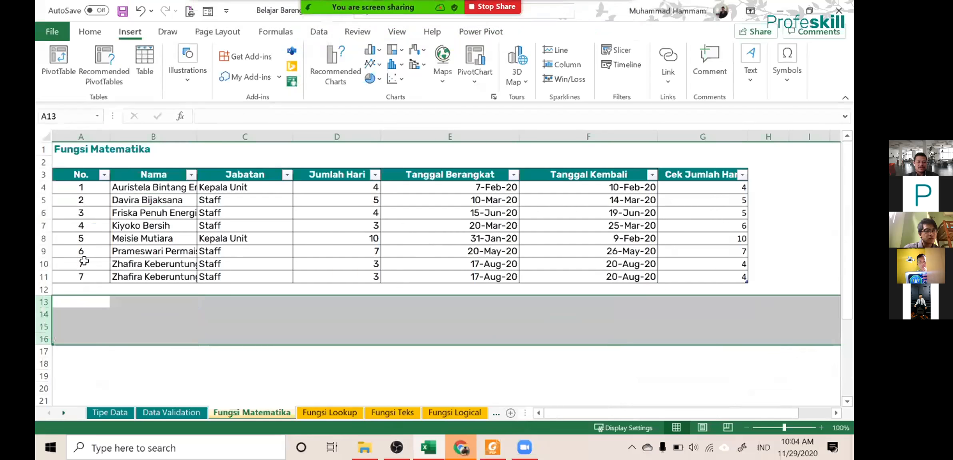
click(79, 301)
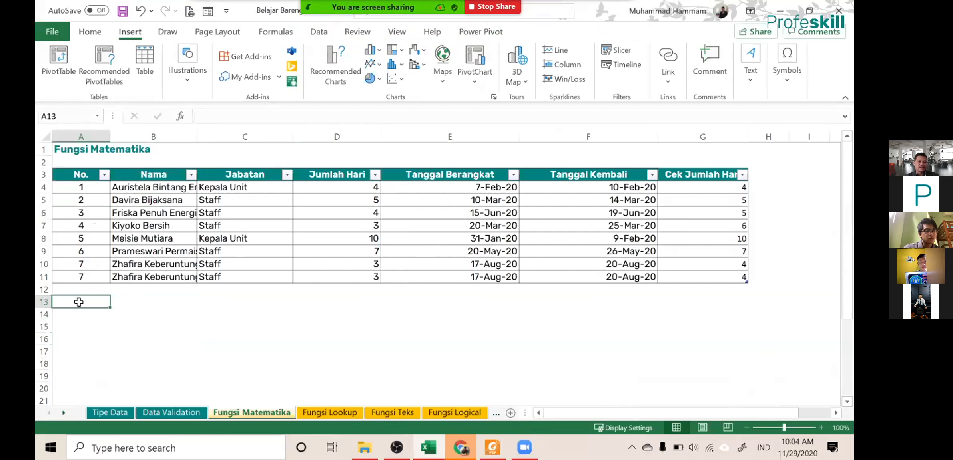
right_click(40, 277)
click(74, 171)
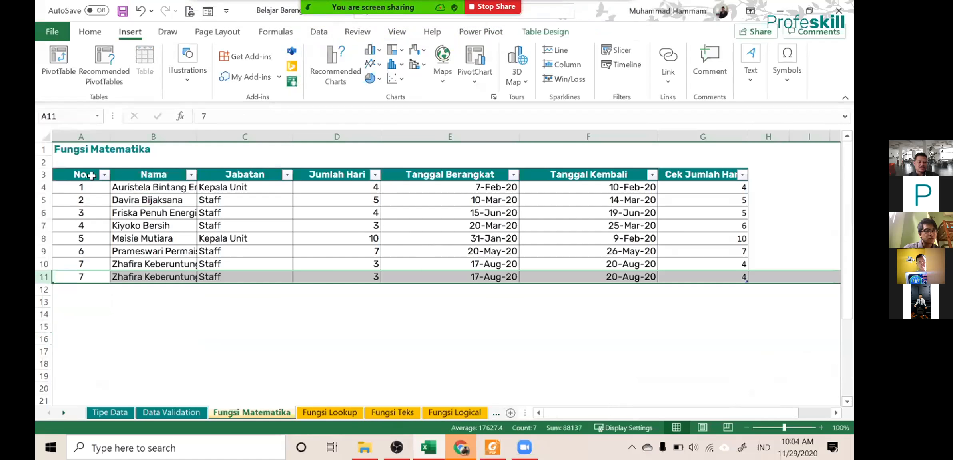
- Insert a PivotTable based on Table1 into the existing Fungsi Matematika worksheet at cell A14
click(129, 226)
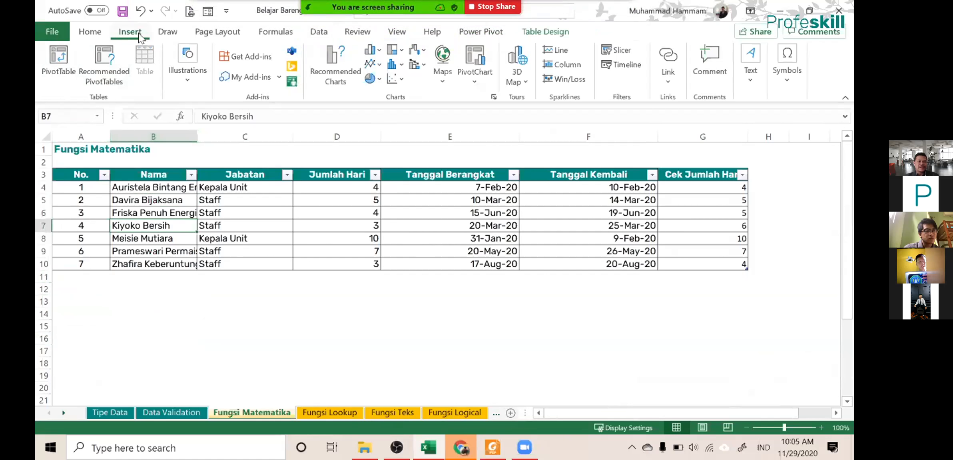
click(152, 200)
click(59, 58)
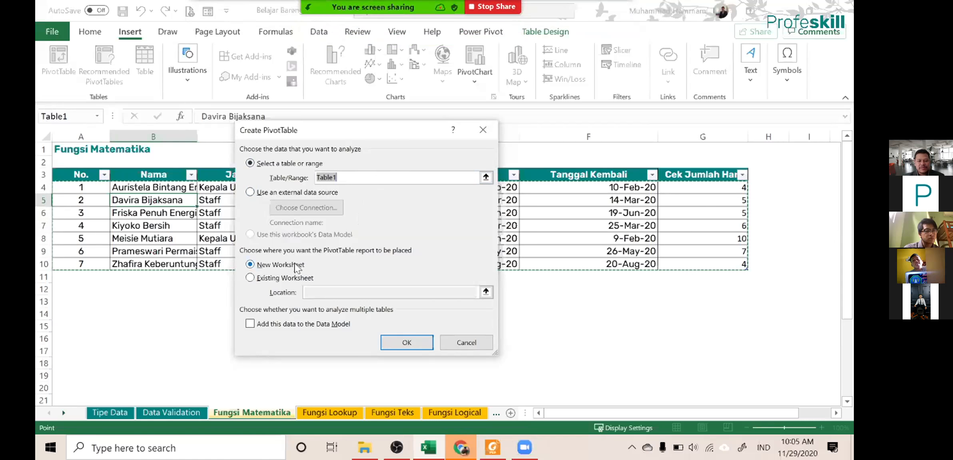
click(250, 278)
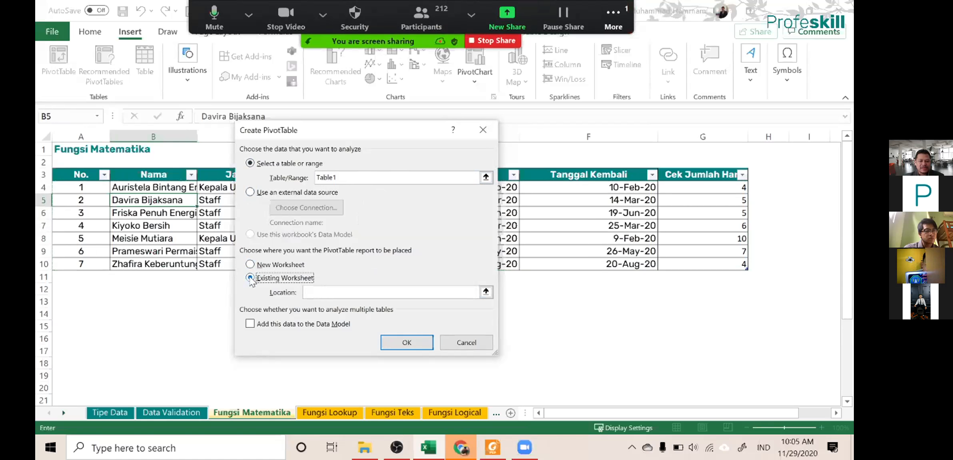
click(325, 293)
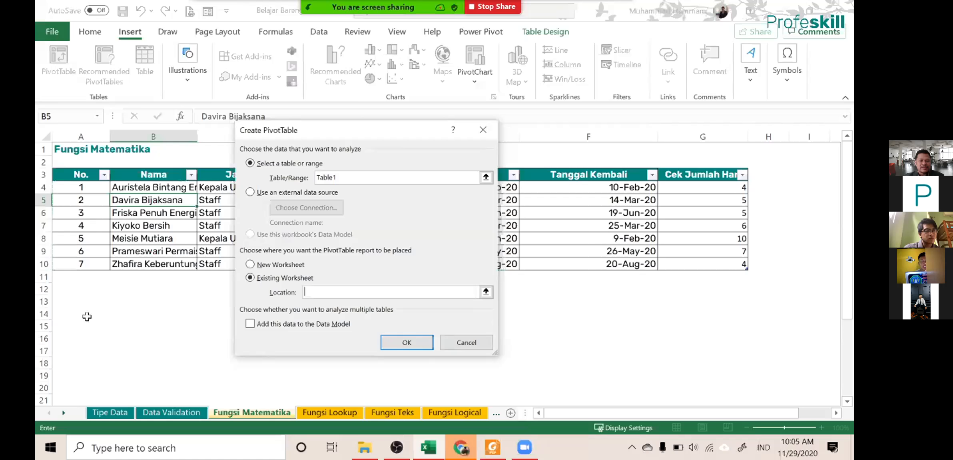
click(73, 316)
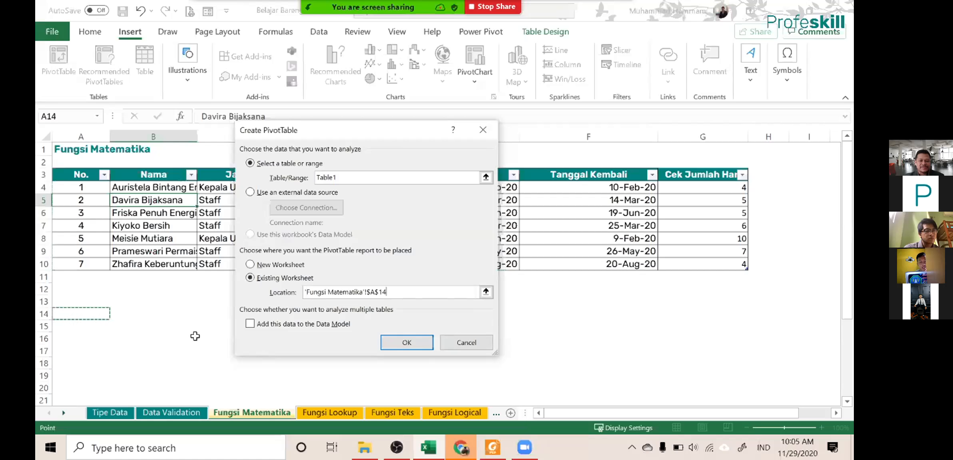
click(418, 343)
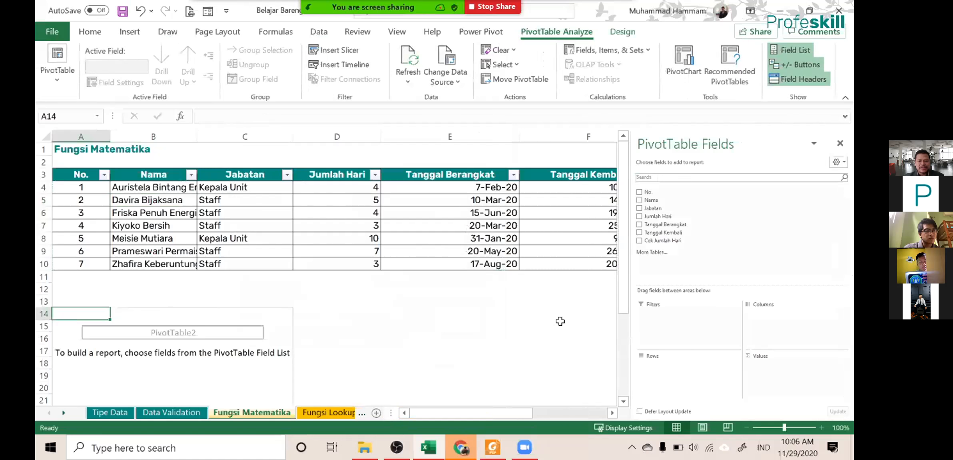
scroll(461, 315, down, 4)
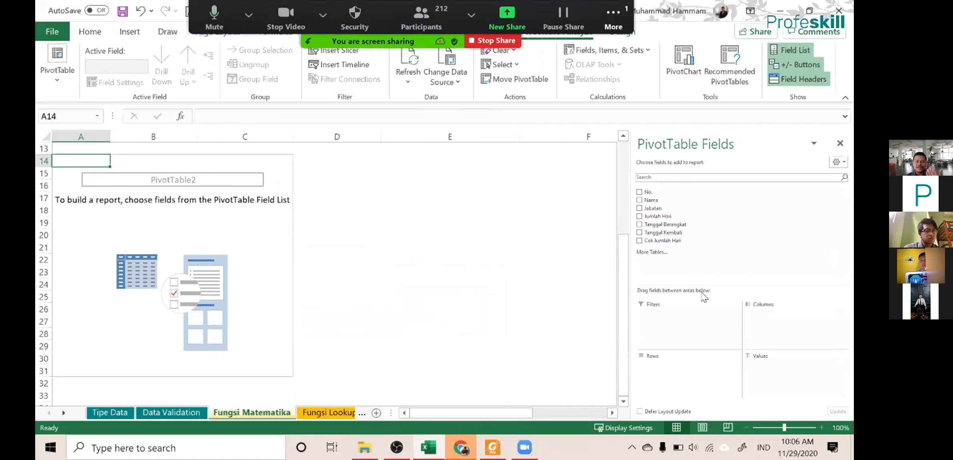
scroll(349, 309, up, 4)
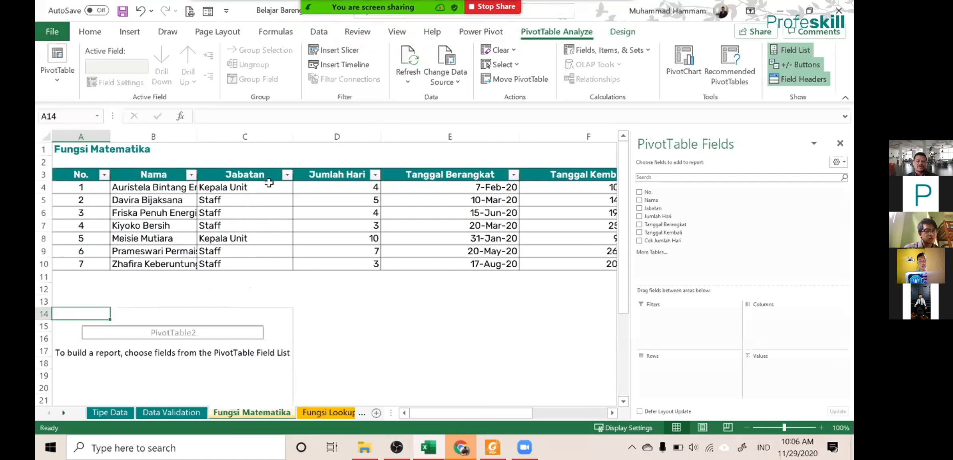
scroll(383, 292, down, 1)
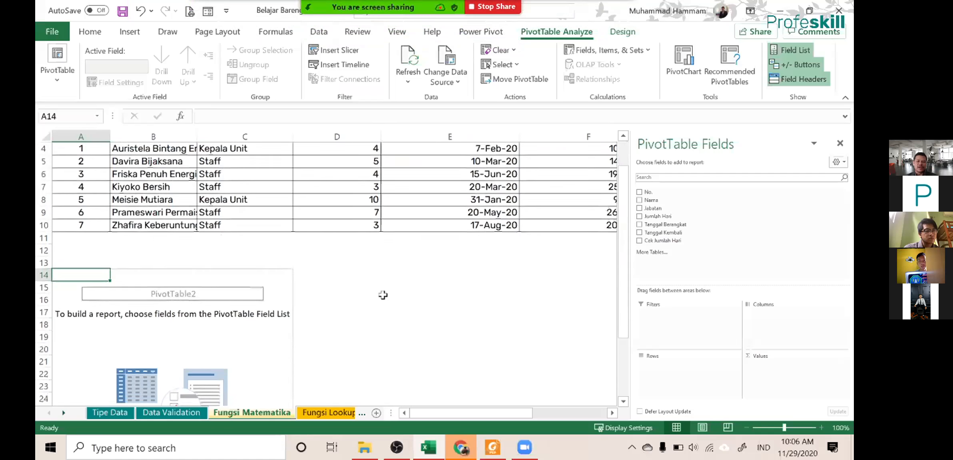
- Set Jabatan as the PivotTable's rows, and add Count of Jabatan and Sum of Jumlah Hari as its values
scroll(383, 295, down, 2)
scroll(382, 295, up, 2)
scroll(380, 297, down, 2)
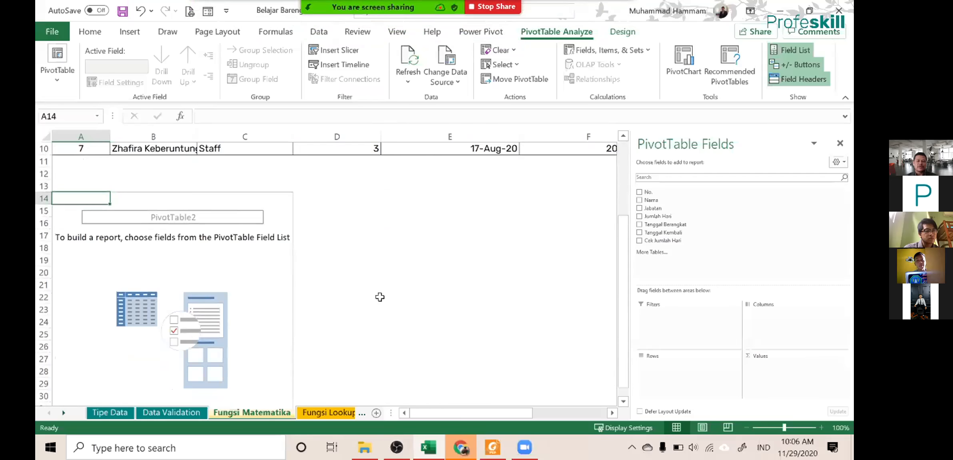
scroll(379, 297, up, 3)
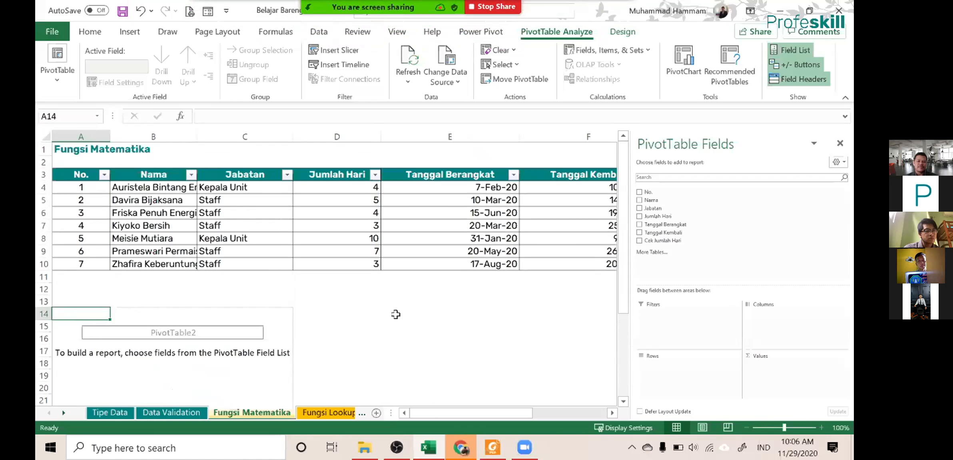
scroll(396, 314, down, 4)
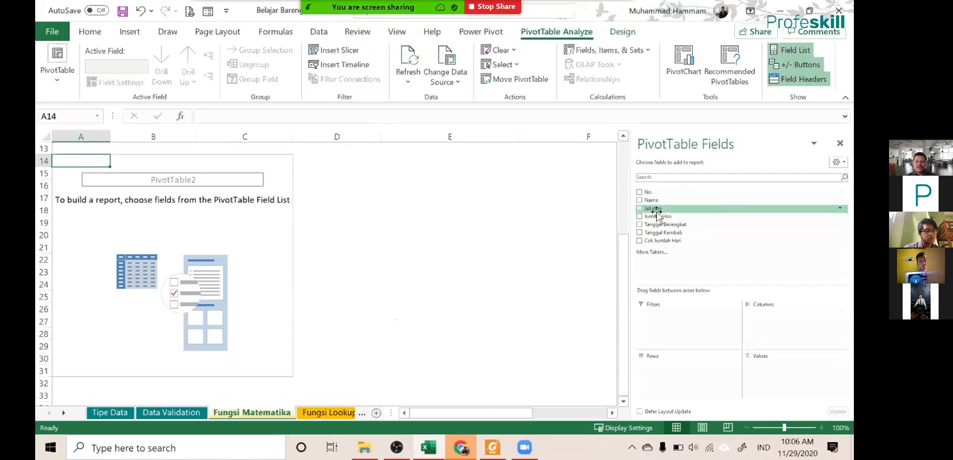
drag(660, 210, 673, 368)
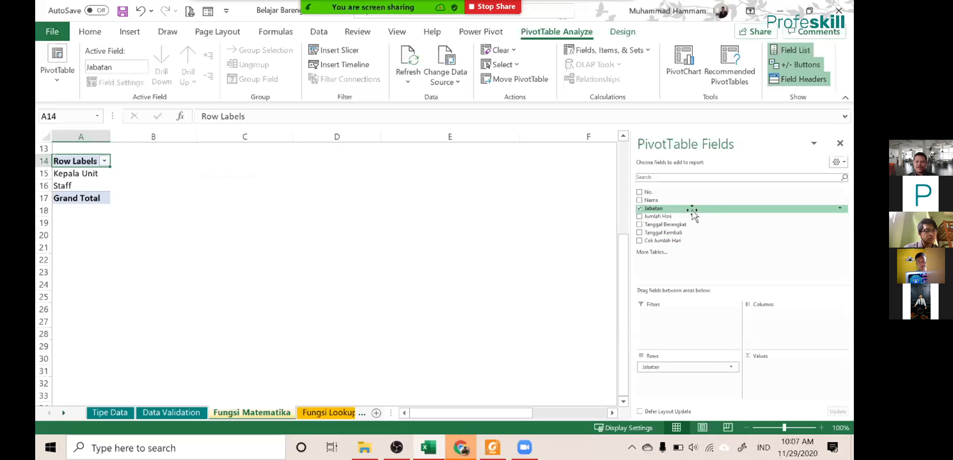
drag(693, 214, 783, 390)
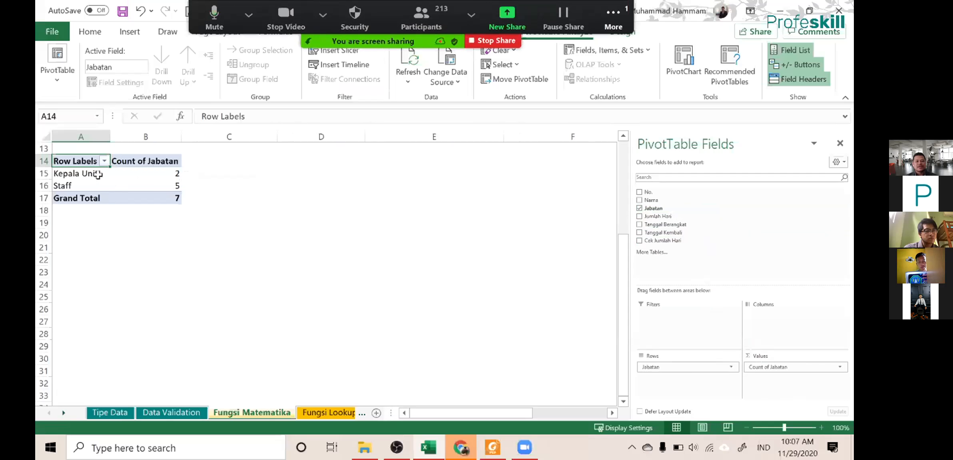
click(142, 174)
click(142, 185)
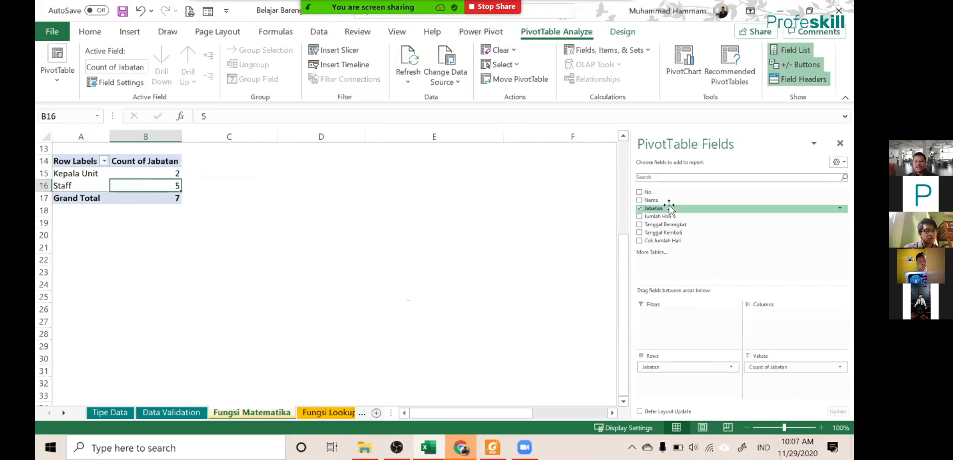
drag(666, 216, 774, 381)
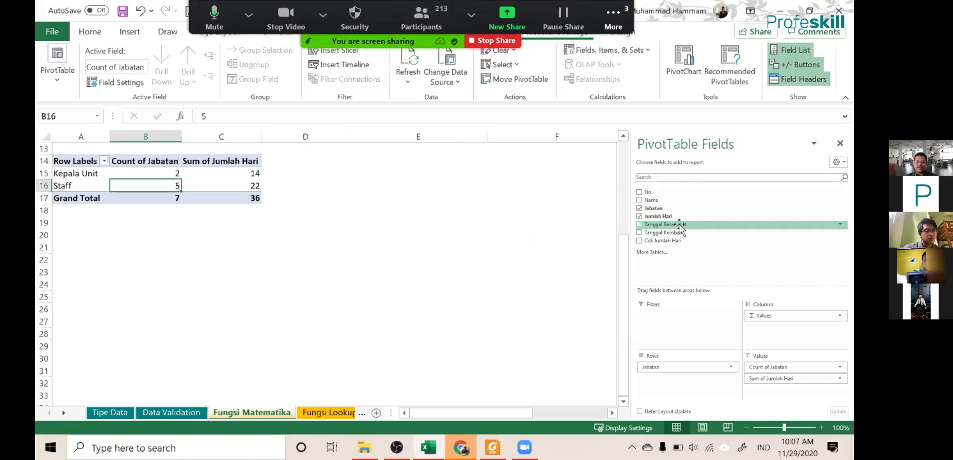
- Replace Jabatan with Tanggal Berangkat as the PivotTable's row field, keeping both value fields
mouse_move(680, 226)
mouse_down()
mouse_move(673, 376)
mouse_move(708, 247)
mouse_move(675, 224)
mouse_up()
drag(656, 368, 718, 229)
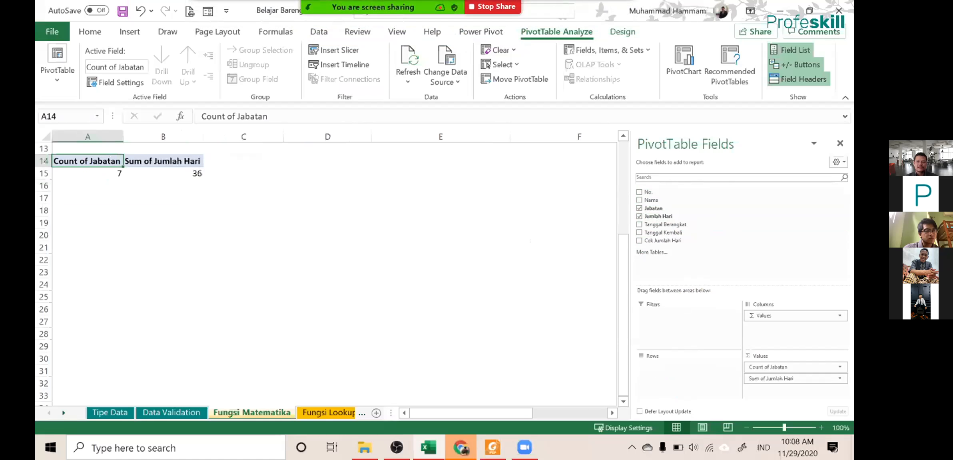
drag(674, 224, 670, 372)
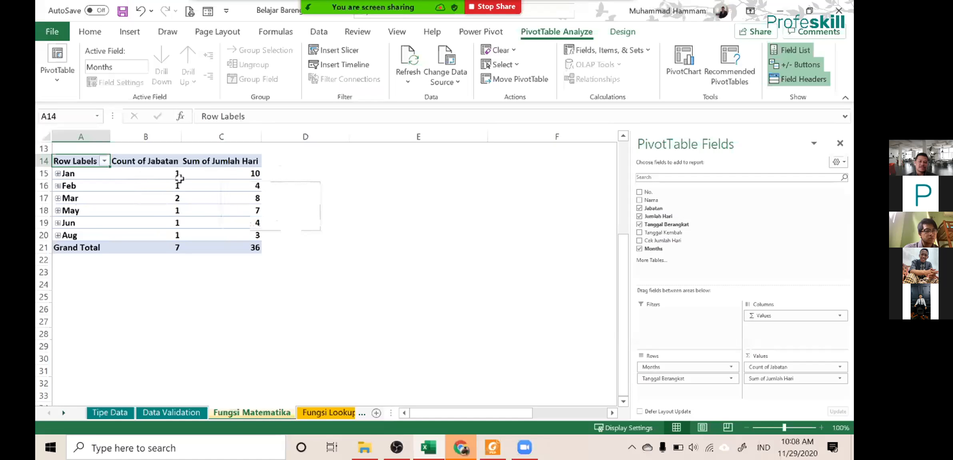
- Expand the Jan, Aug and Mar groups in the PivotTable to show their individual departure dates
click(58, 174)
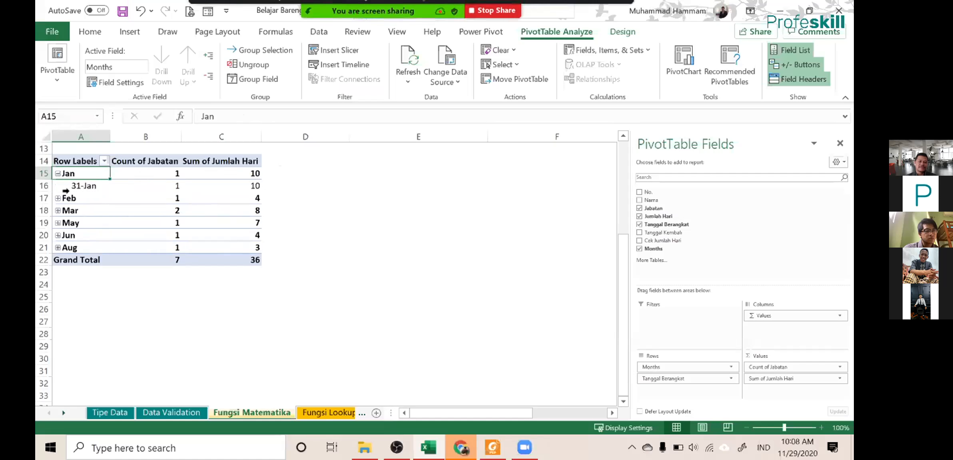
click(58, 248)
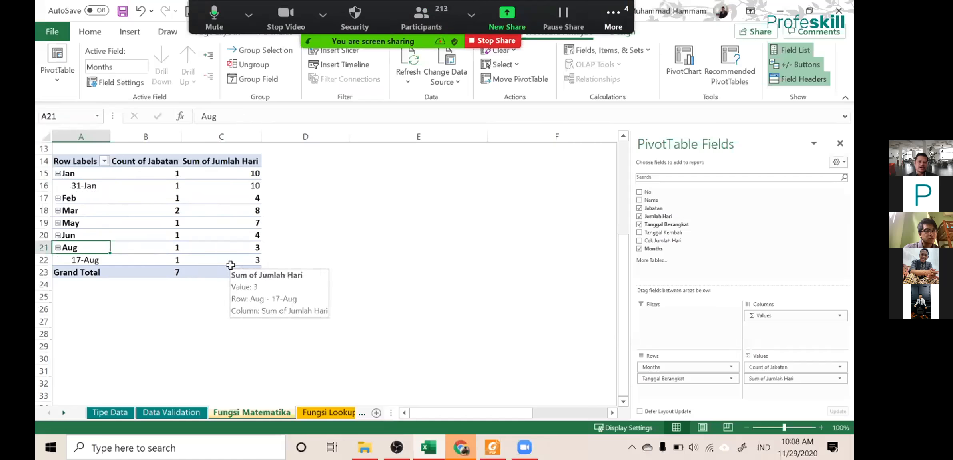
click(58, 211)
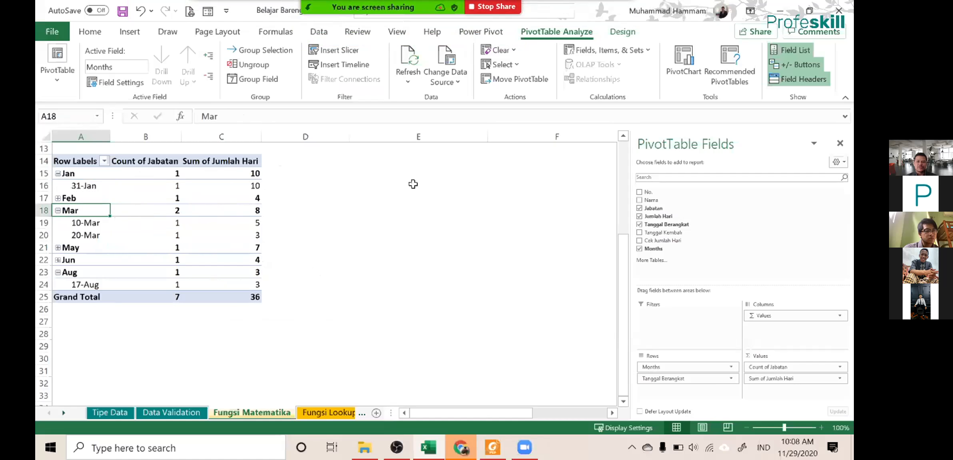
- Bring up the Zoom meeting chat, read the participants' new questions about the PivotTable and header buttons, and minimise the chat
mouse_move(416, 4)
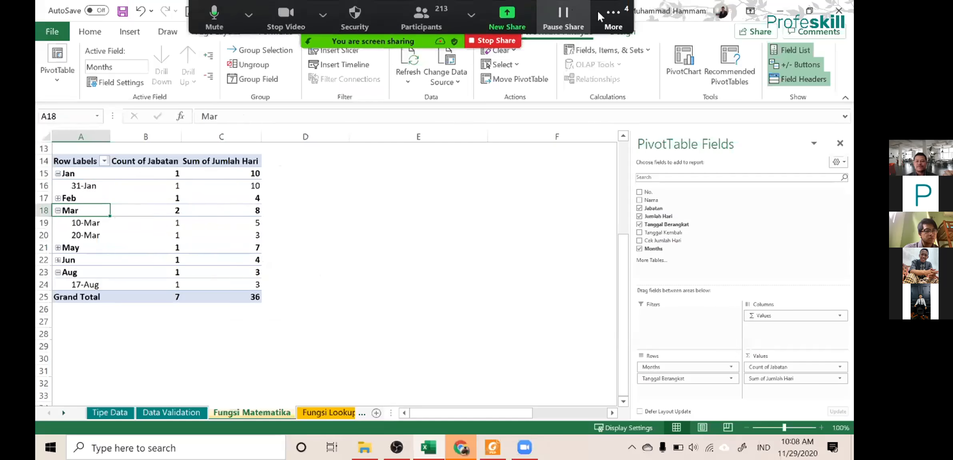
click(604, 10)
click(623, 42)
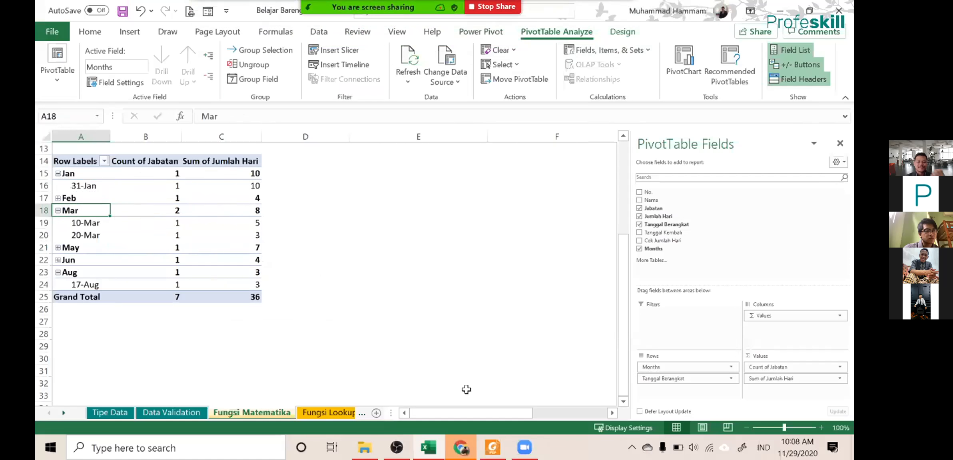
key(alt+Tab)
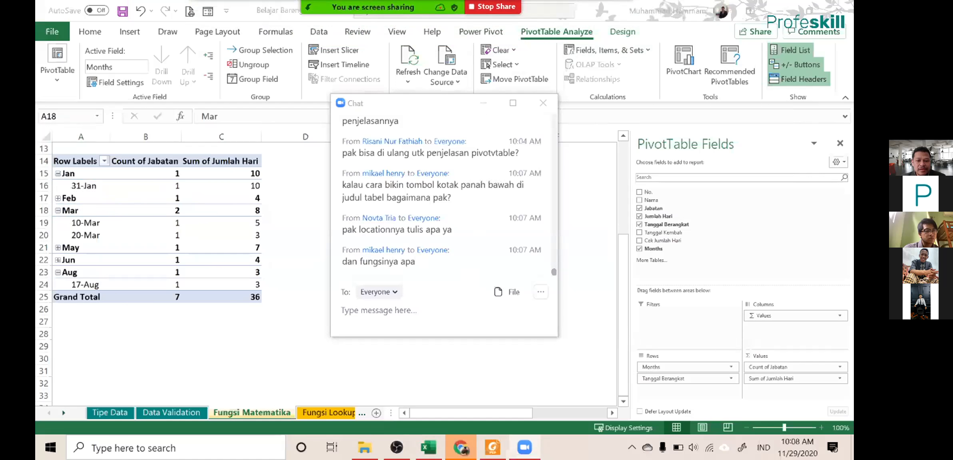
scroll(442, 195, up, 1)
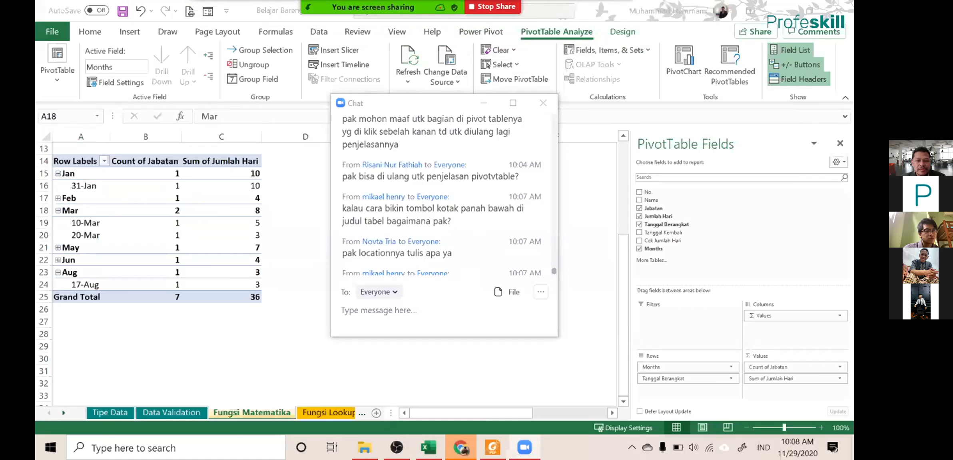
scroll(442, 195, up, 1)
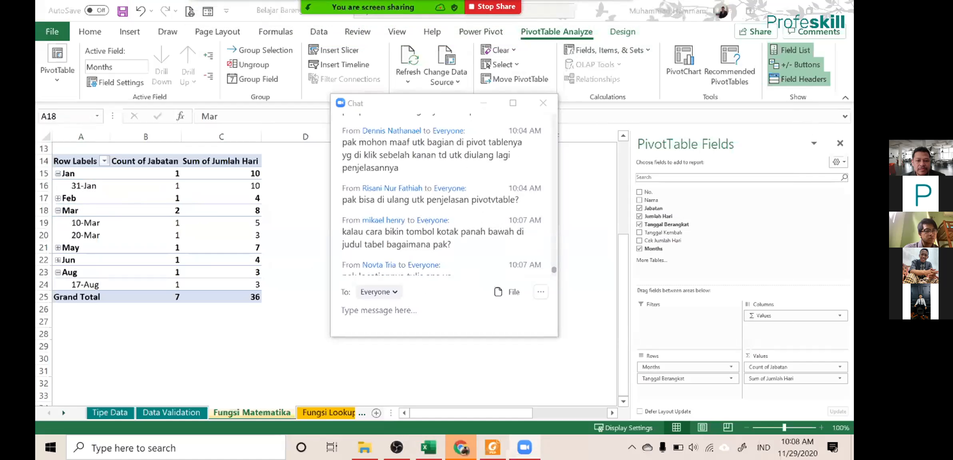
scroll(441, 195, down, 1)
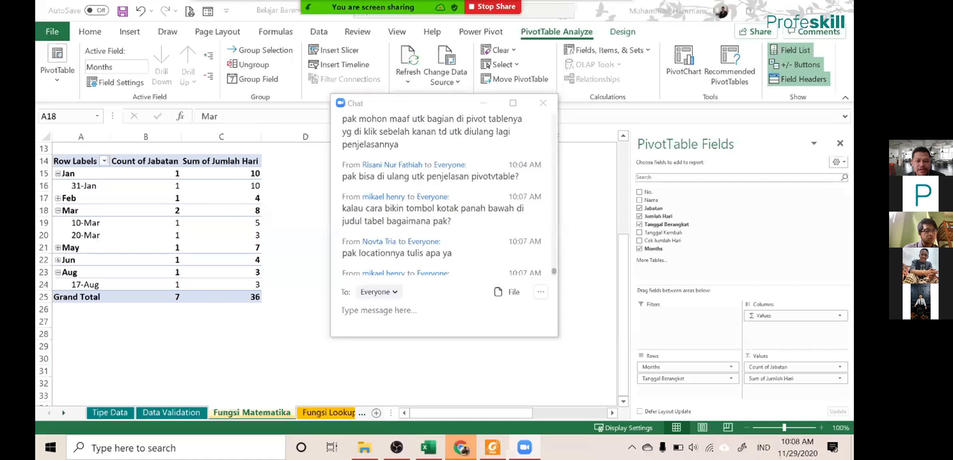
scroll(441, 195, down, 1)
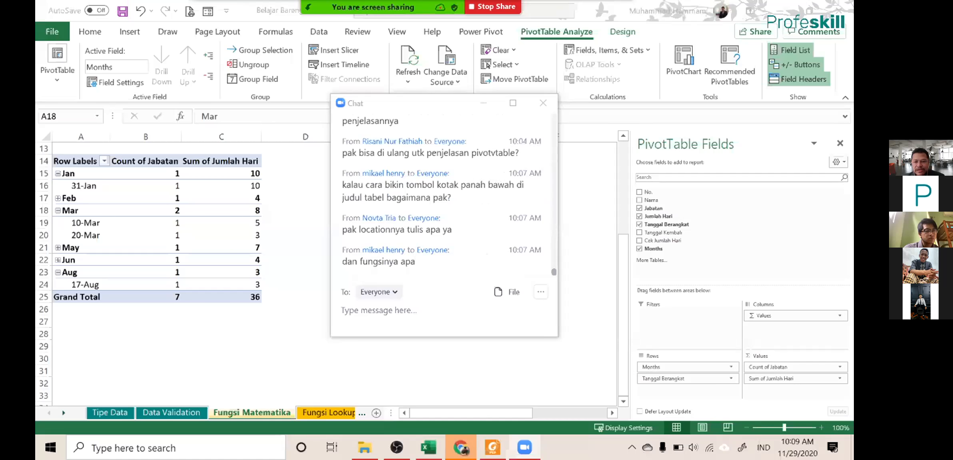
click(483, 105)
- Sort the Fungsi Matematika table by Jabatan from A to Z
scroll(443, 261, up, 4)
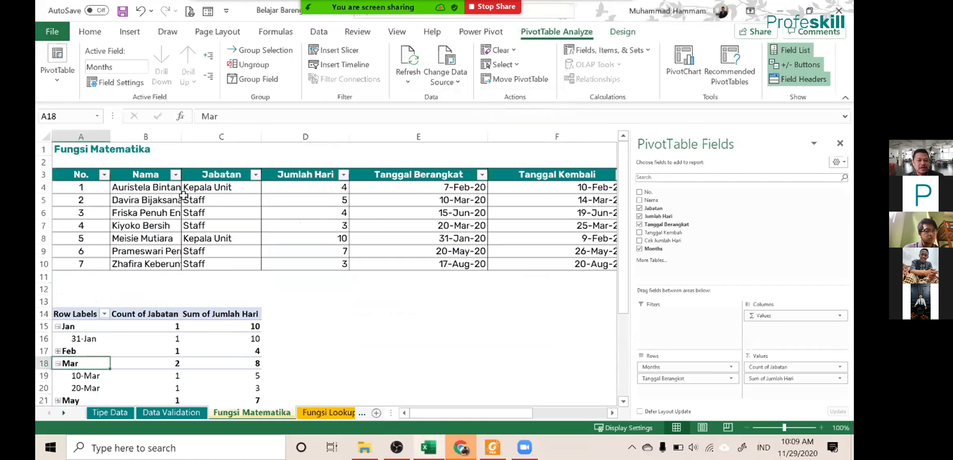
click(223, 196)
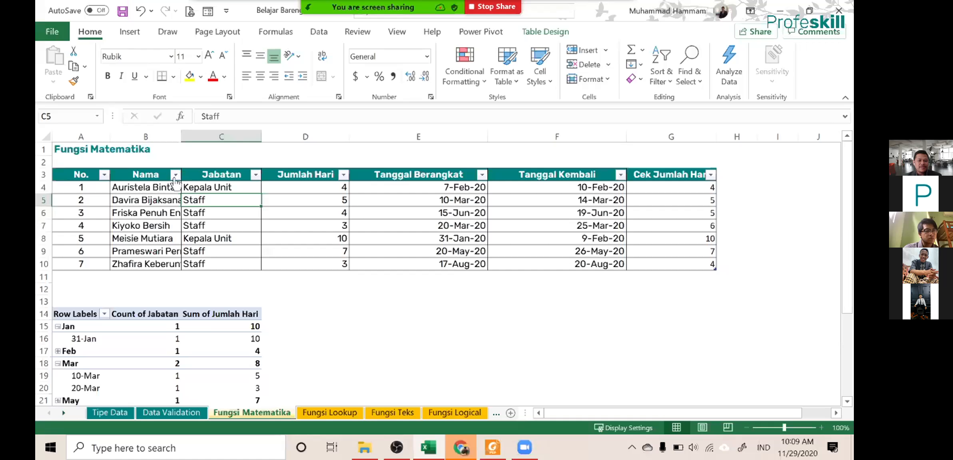
click(256, 175)
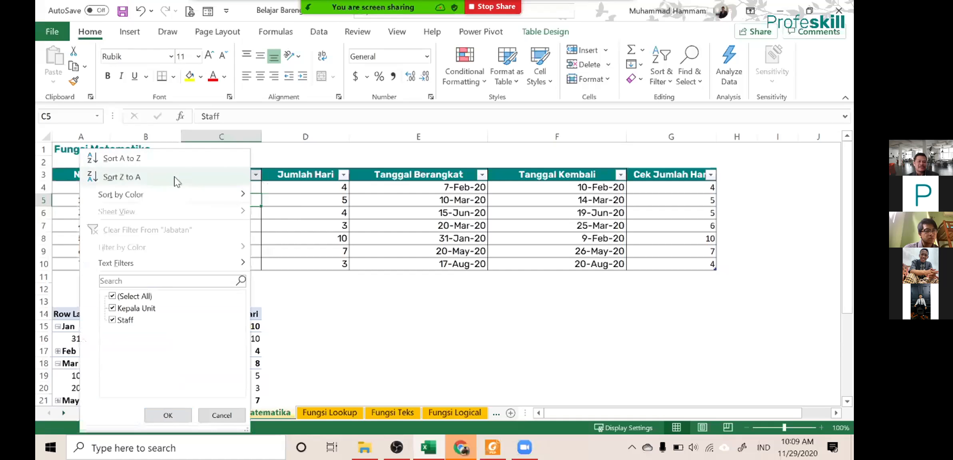
click(194, 159)
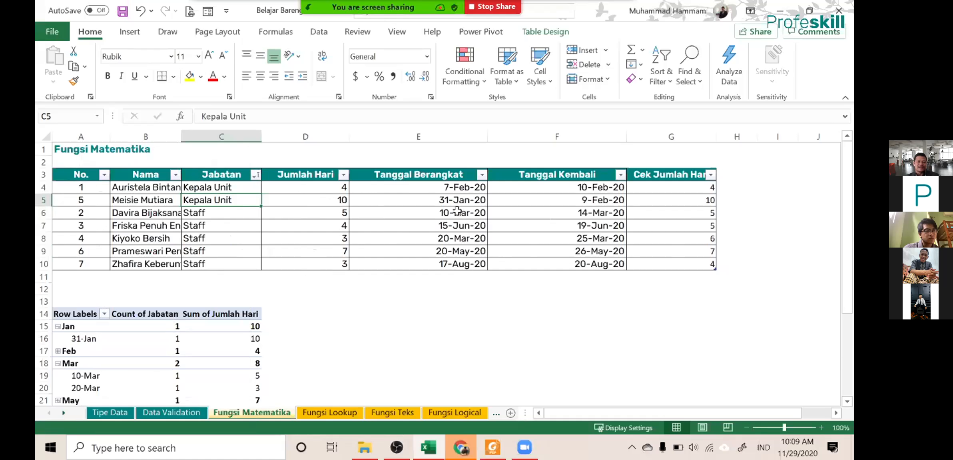
- Fit the Nama column's width to its contents and sort the table by No. from smallest to largest
double_click(182, 135)
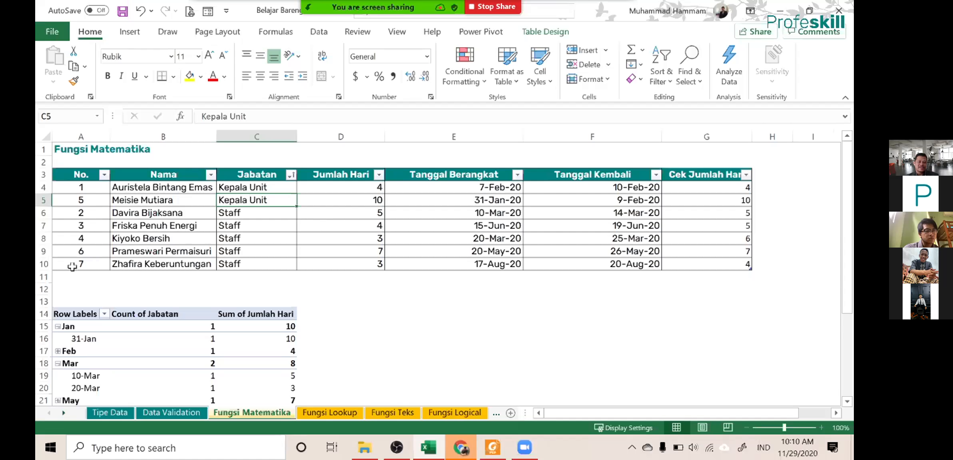
click(104, 176)
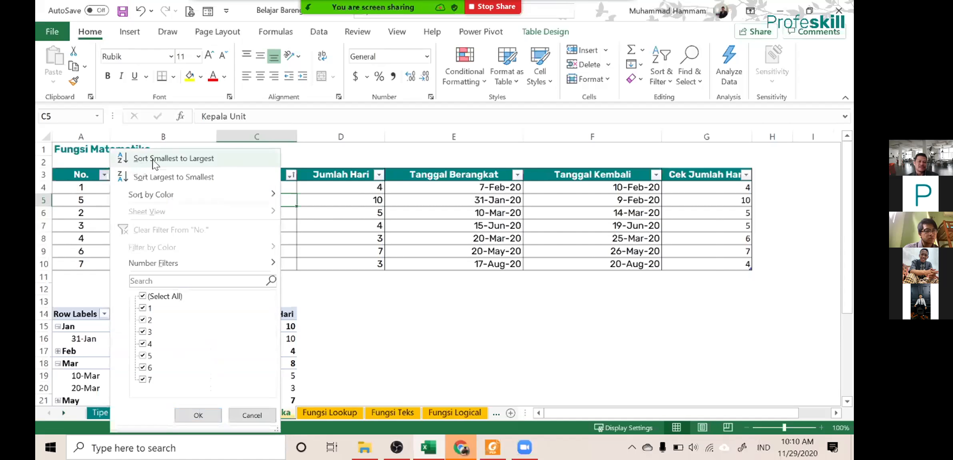
click(206, 164)
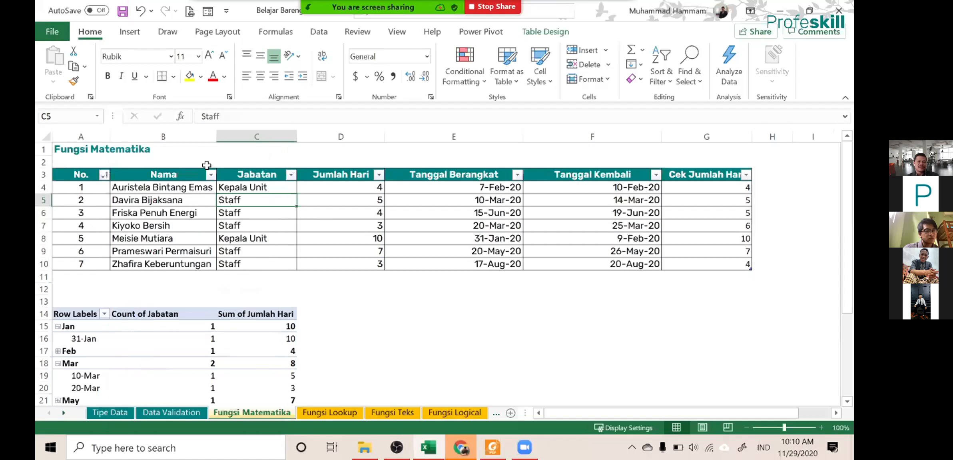
- Filter the Nama column to employee No. 5 by searching for part of the name, and clear the filter
click(271, 188)
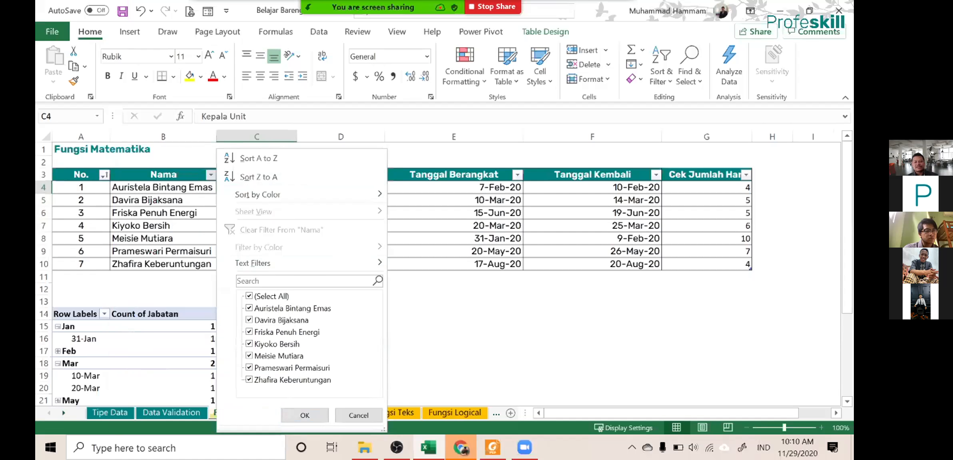
click(260, 281)
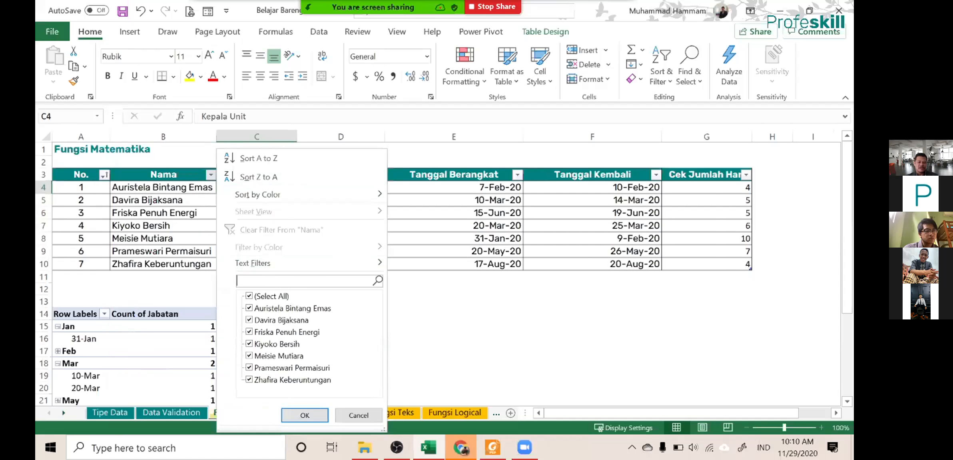
text(mutiara)
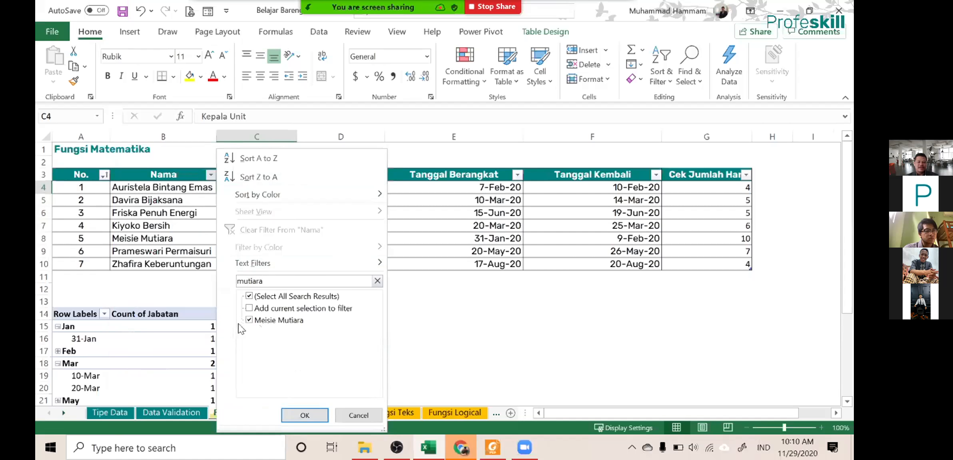
click(315, 420)
click(169, 196)
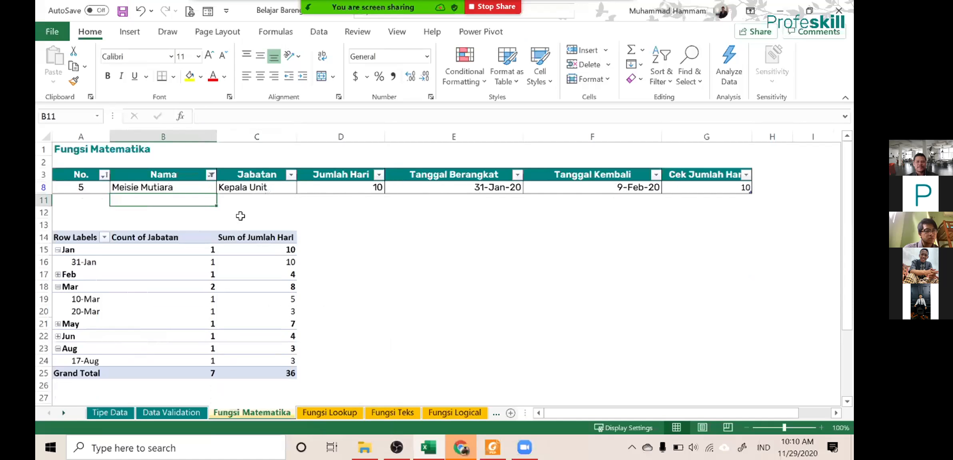
click(210, 175)
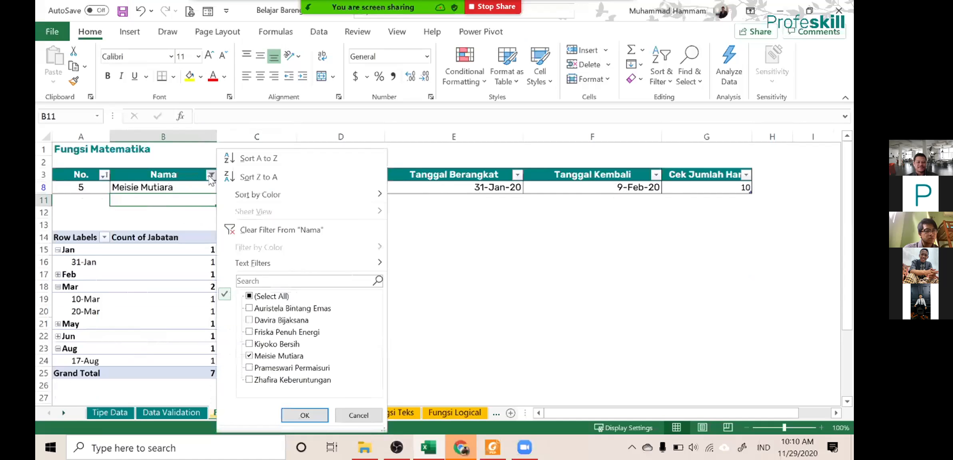
click(280, 227)
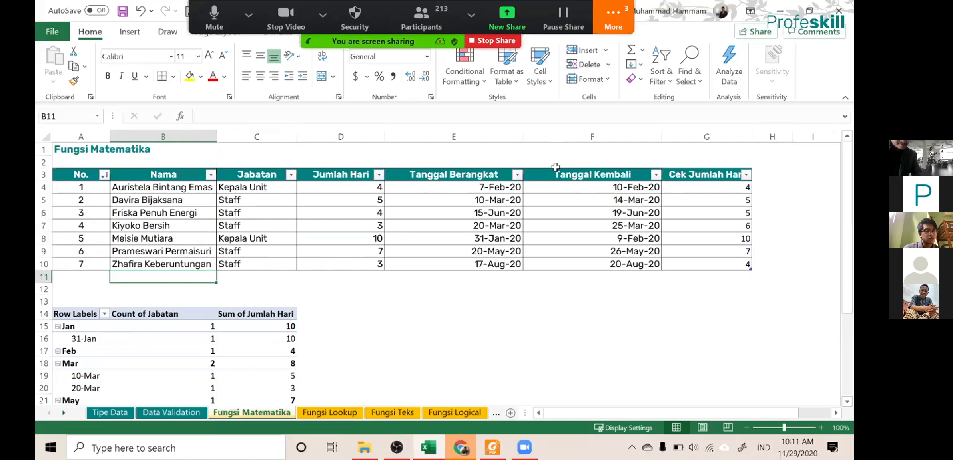
- Switch to the OBS window
key(alt+Tab)
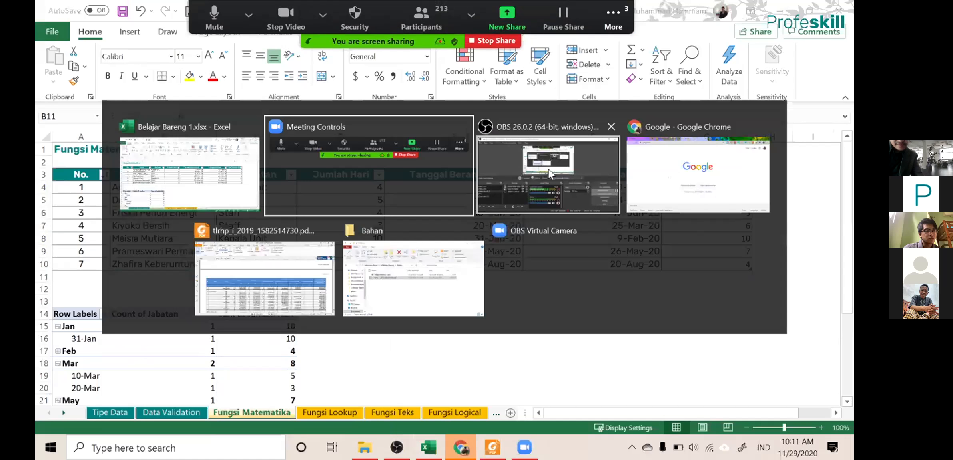
click(549, 169)
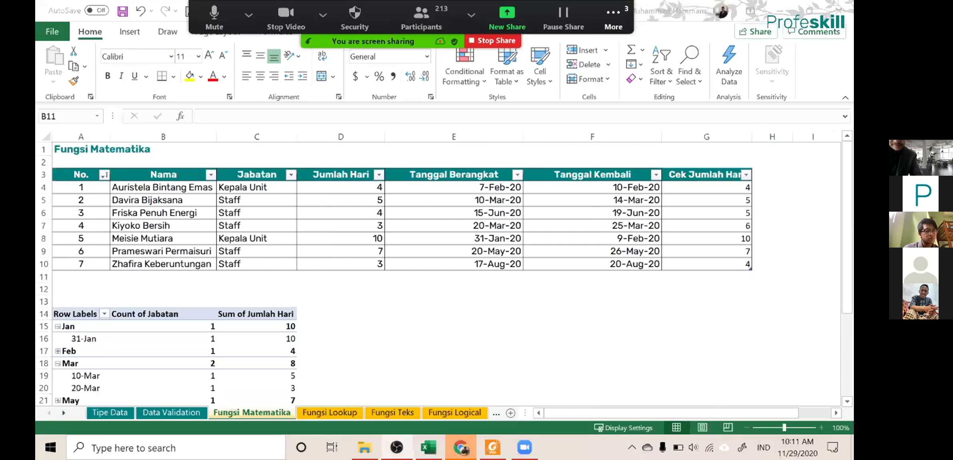
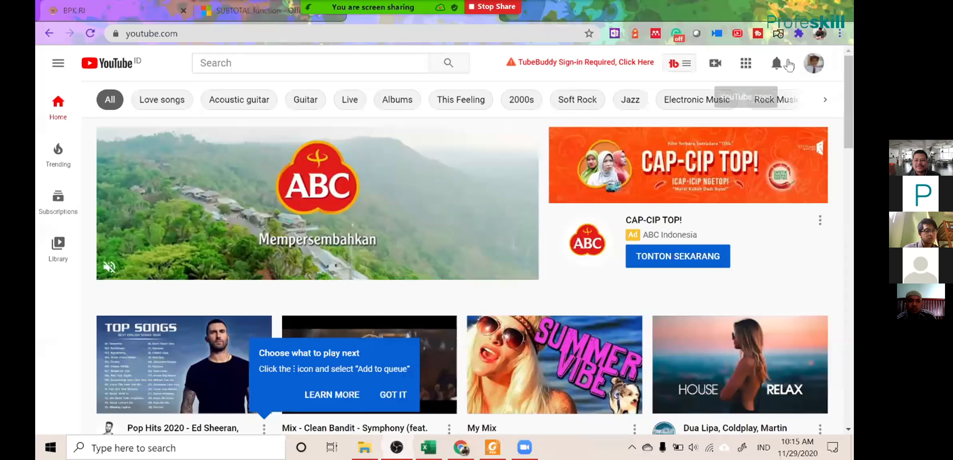
- Switch YouTube to the presenter's other account, the one for the Excel tips channel
click(813, 63)
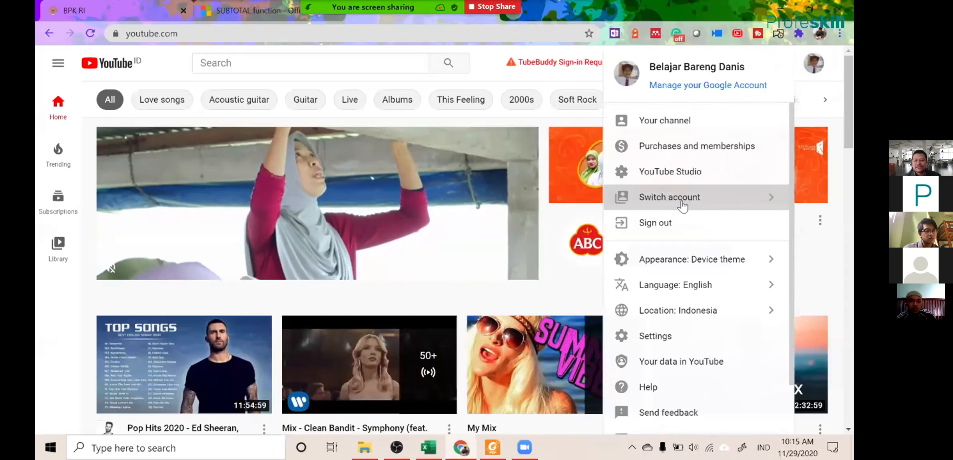
click(683, 206)
click(712, 154)
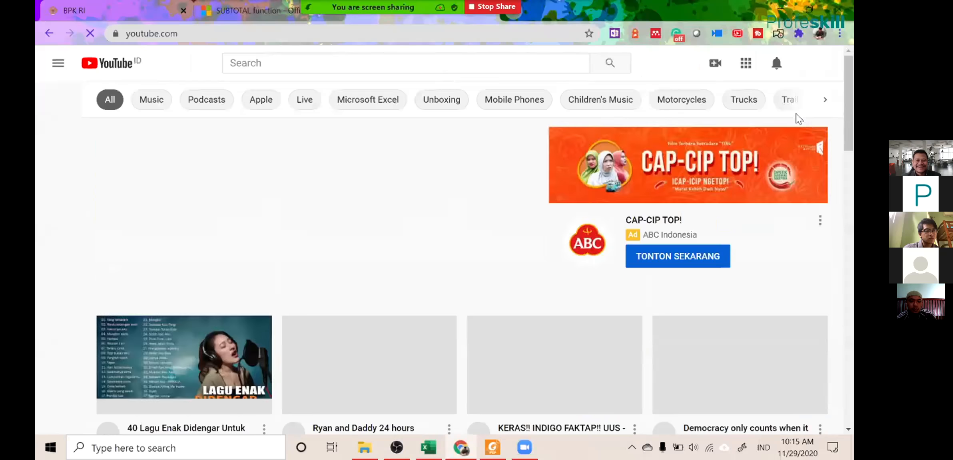
- Open the active account's YouTube channel page and look through its uploaded Excel videos
click(814, 64)
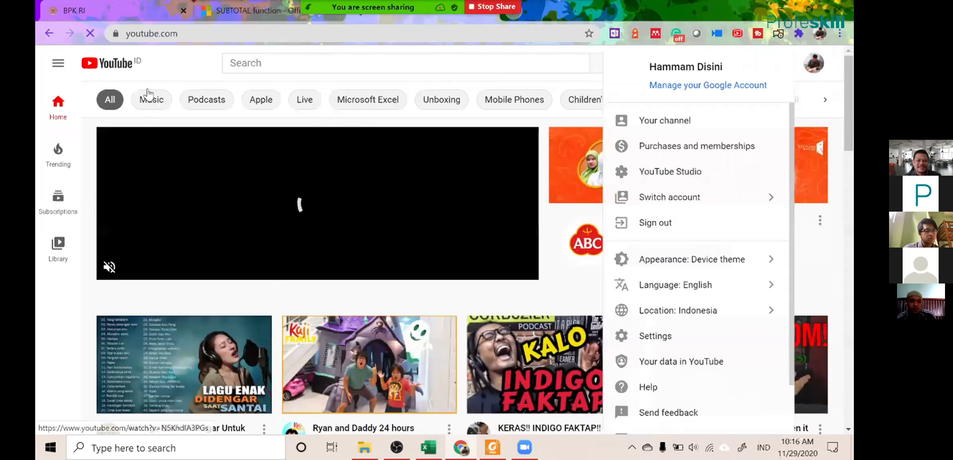
click(161, 69)
click(813, 64)
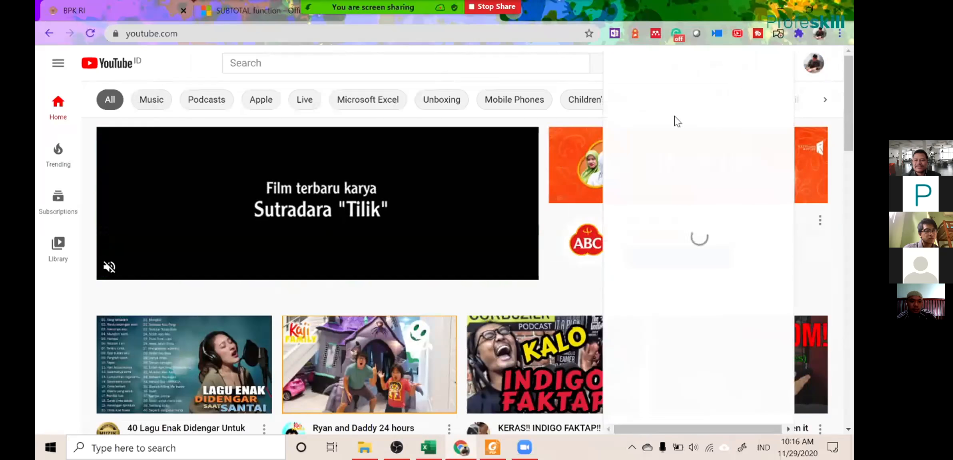
click(639, 119)
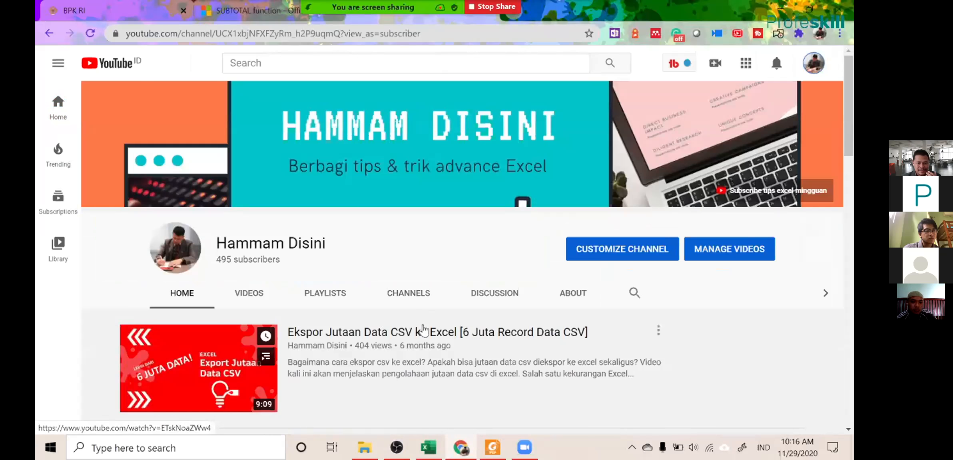
scroll(424, 331, down, 2)
scroll(424, 308, down, 3)
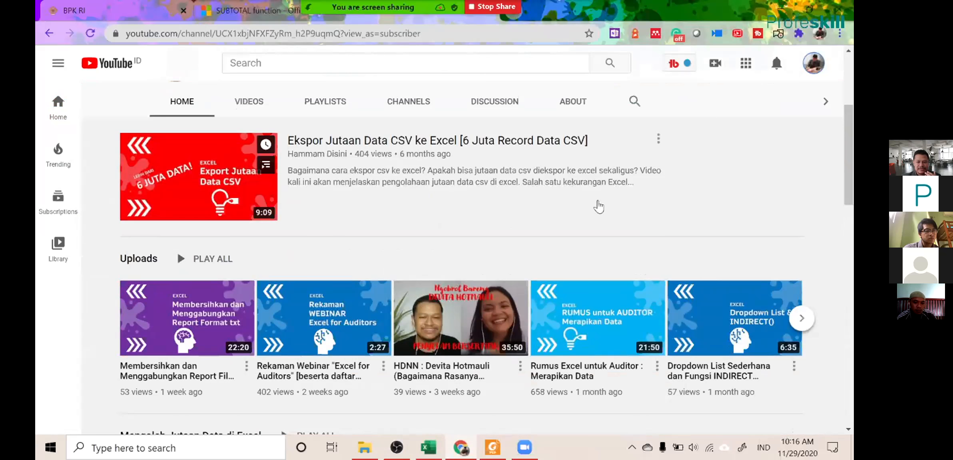
click(807, 325)
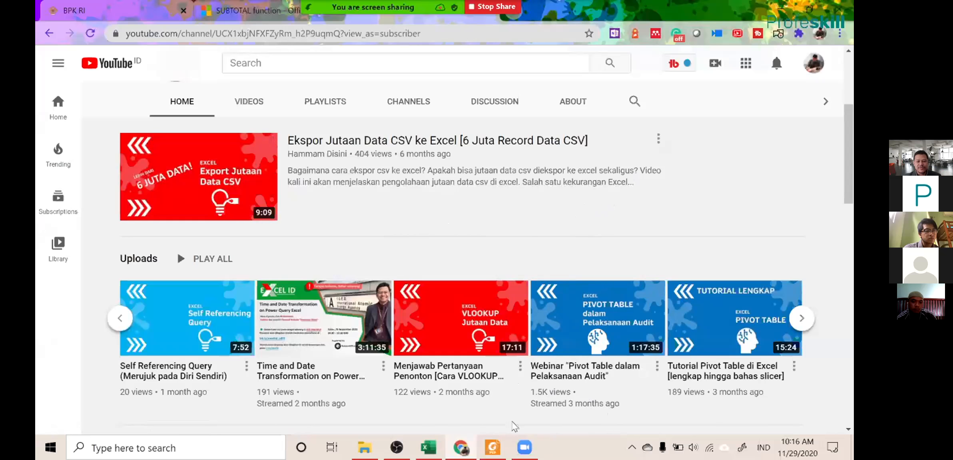
- Switch back to the Excel workbook and open the Fungsi Lookup sheet
mouse_move(505, 439)
mouse_move(430, 448)
click(428, 447)
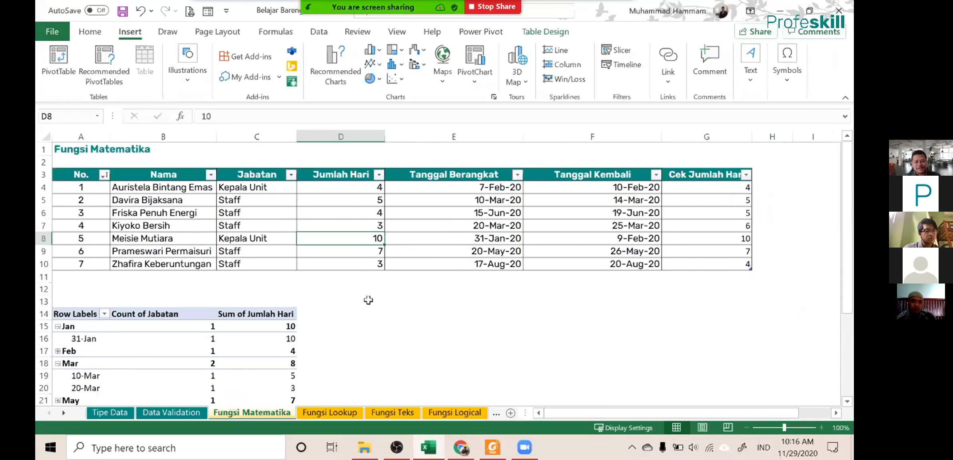
click(397, 447)
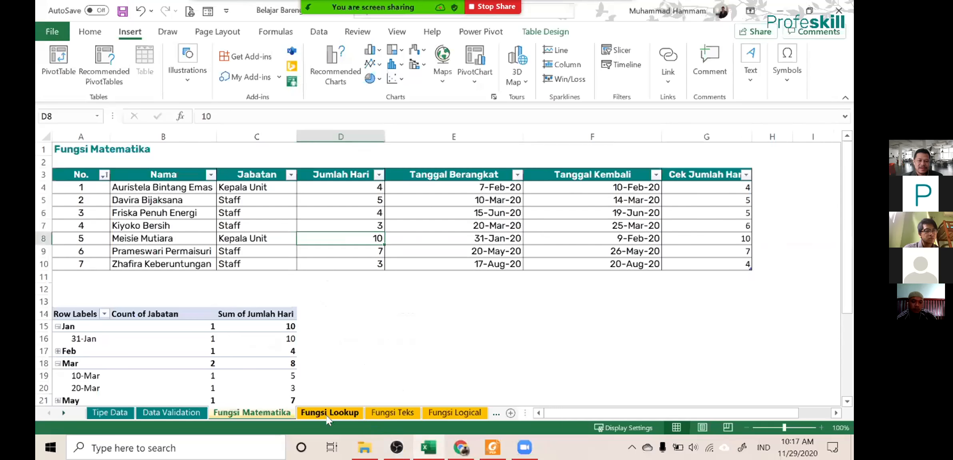
click(330, 413)
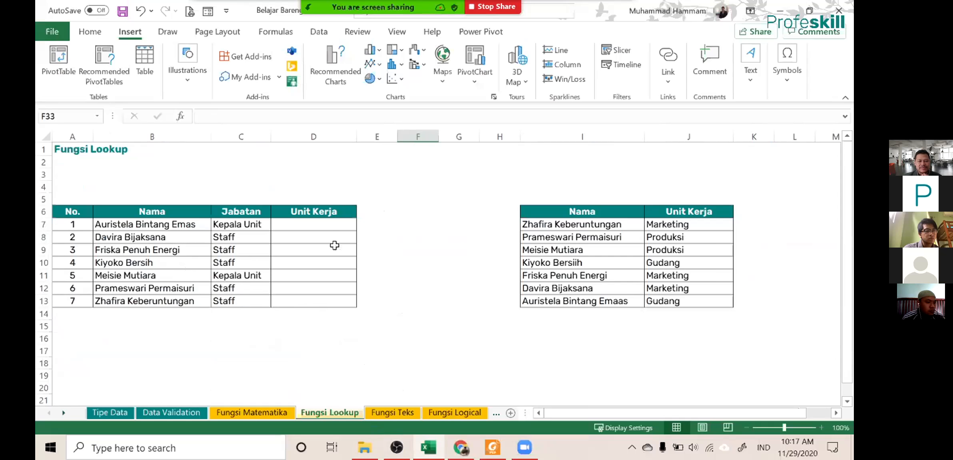
- Start a VLOOKUP formula in D7 under Unit Kerja using the function arguments dialog, with B7 as the lookup value
click(161, 229)
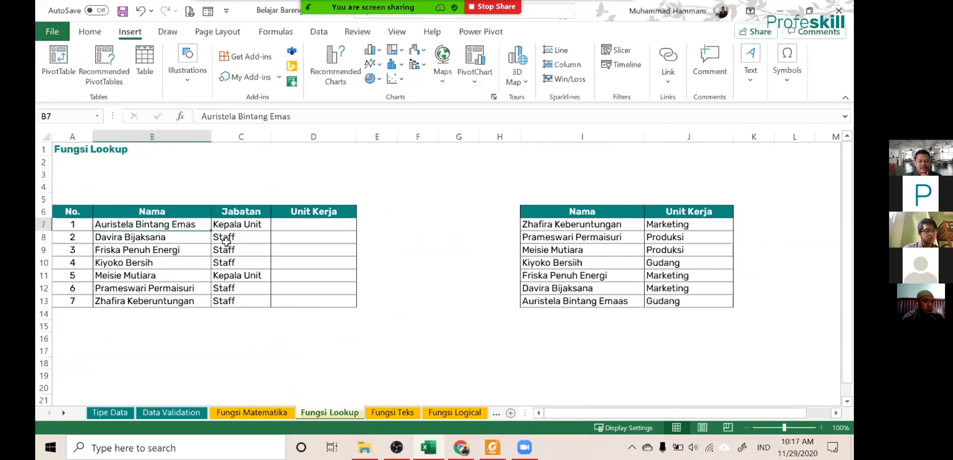
click(311, 224)
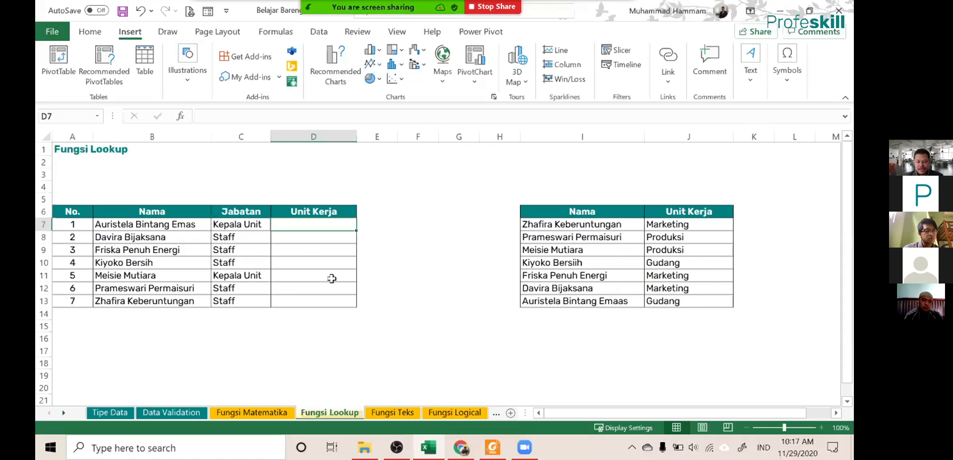
text(=)
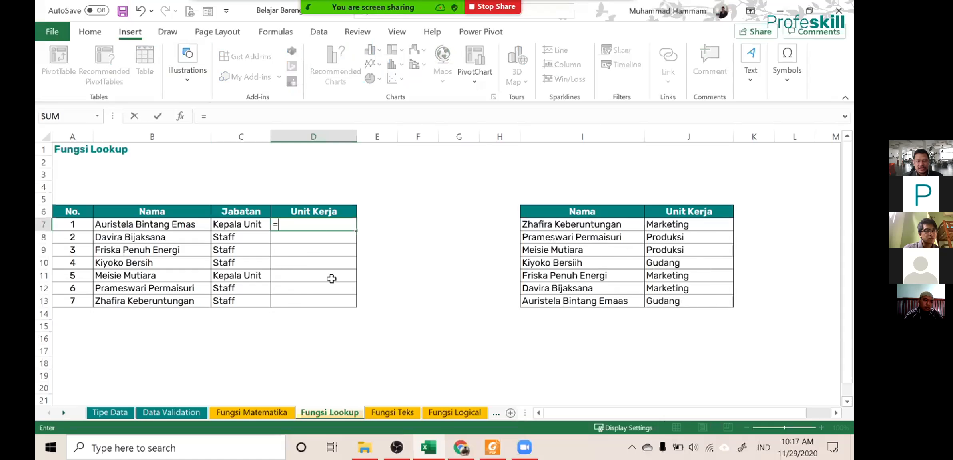
text(vlooku)
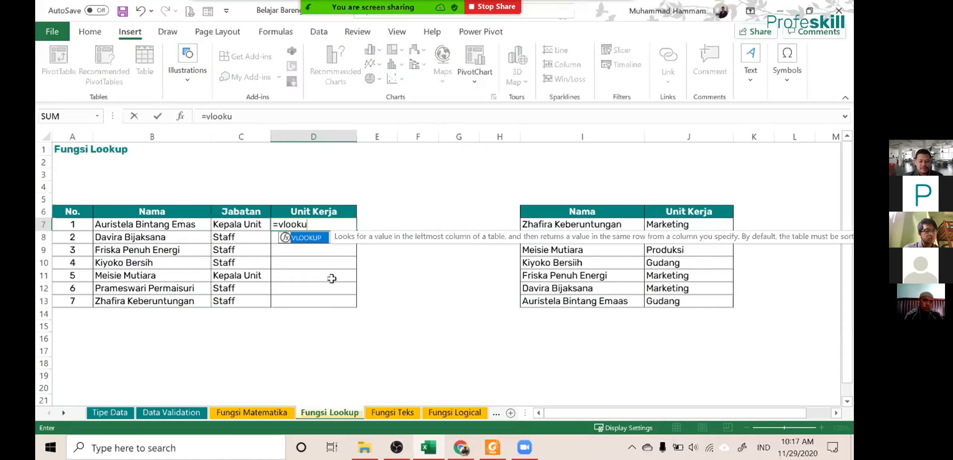
text(p()
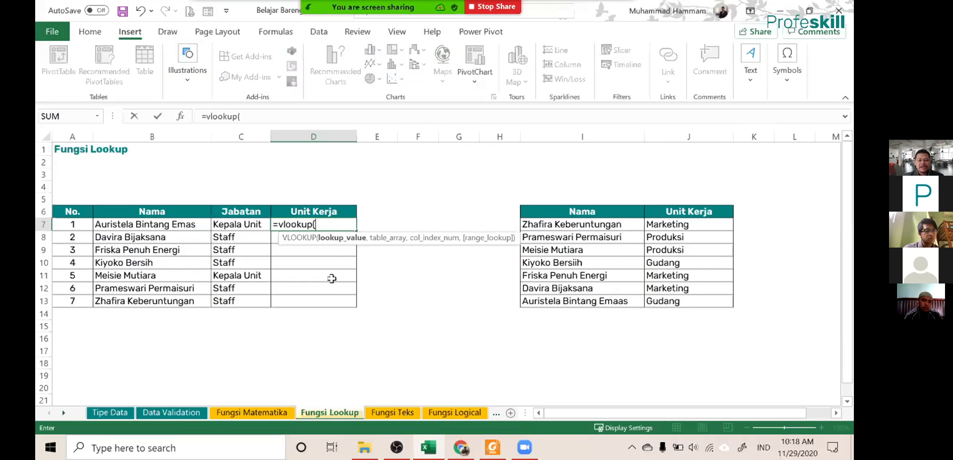
click(181, 118)
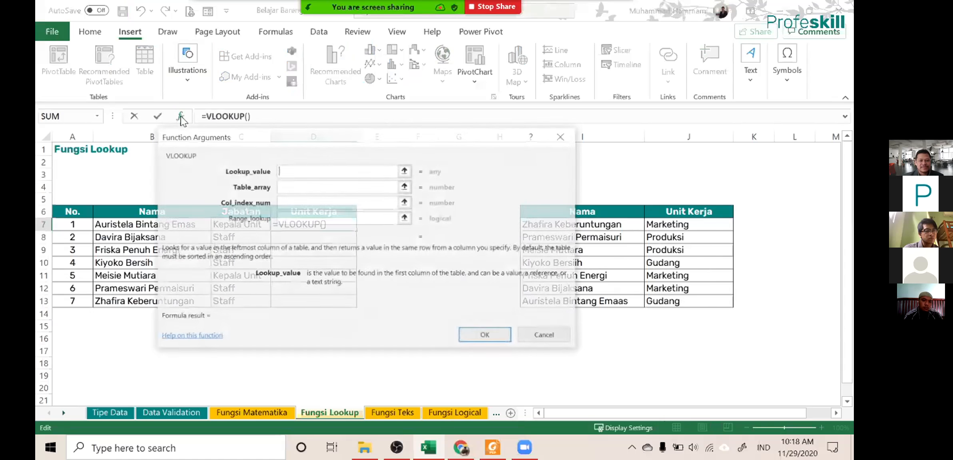
drag(354, 127, 378, 122)
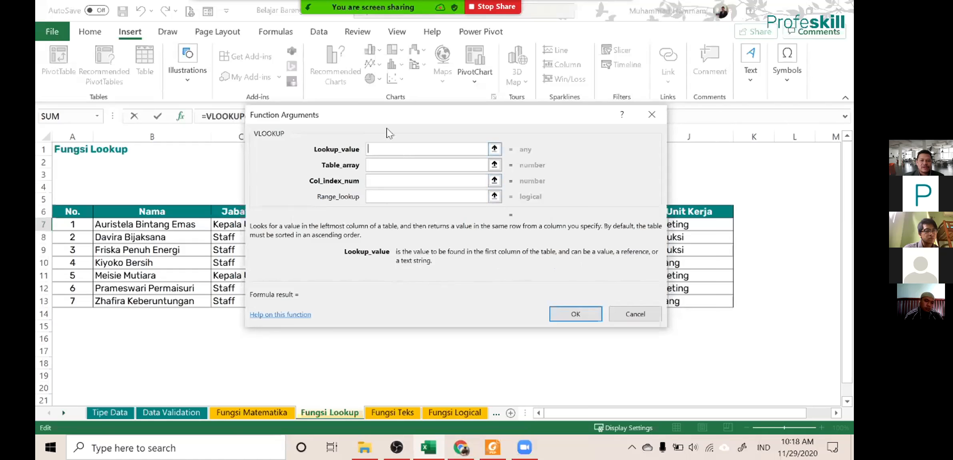
drag(390, 119, 489, 104)
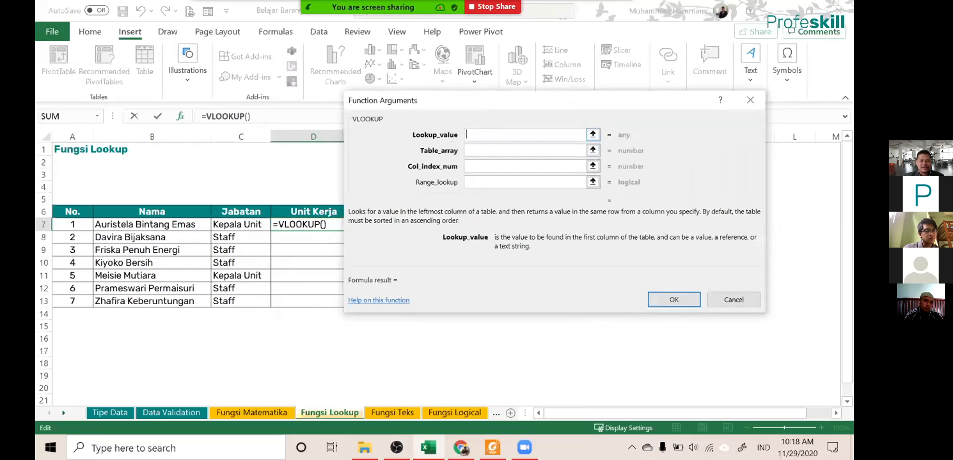
click(156, 226)
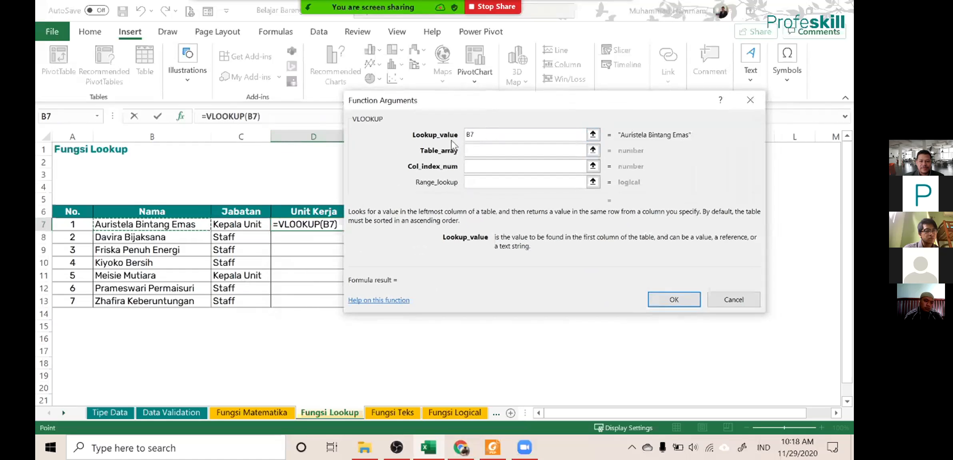
- Set the VLOOKUP table array to the absolute range $I$7:$J$13
click(496, 151)
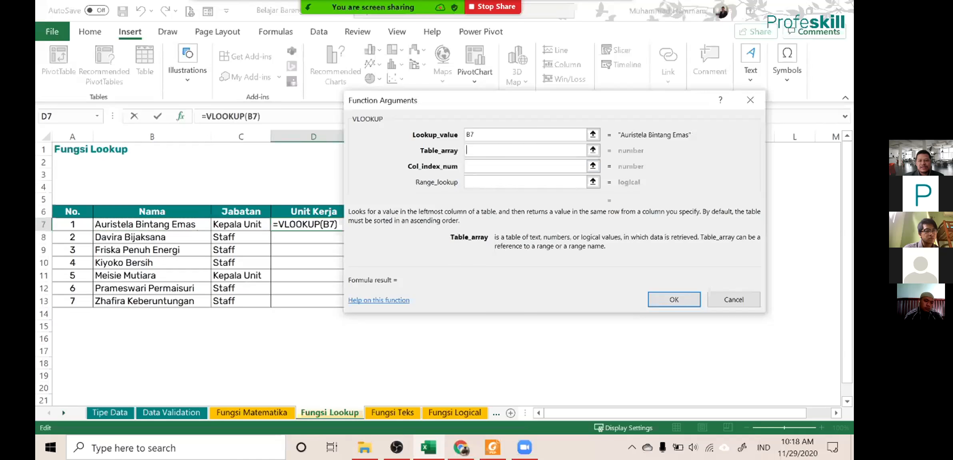
drag(508, 105, 268, 101)
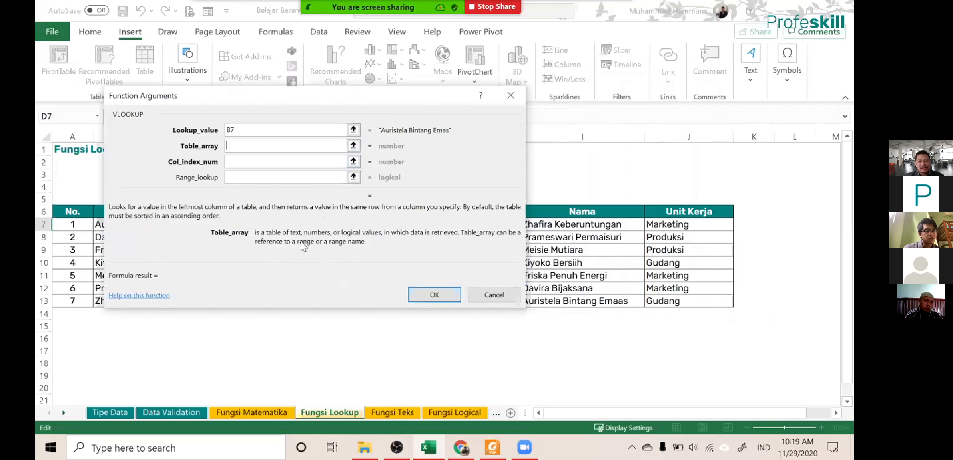
drag(354, 100, 310, 91)
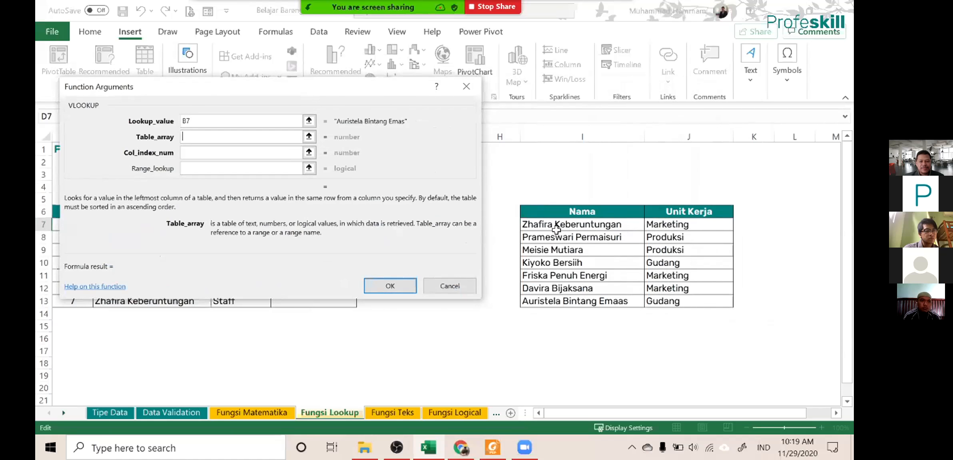
drag(549, 225, 604, 225)
drag(605, 227, 681, 302)
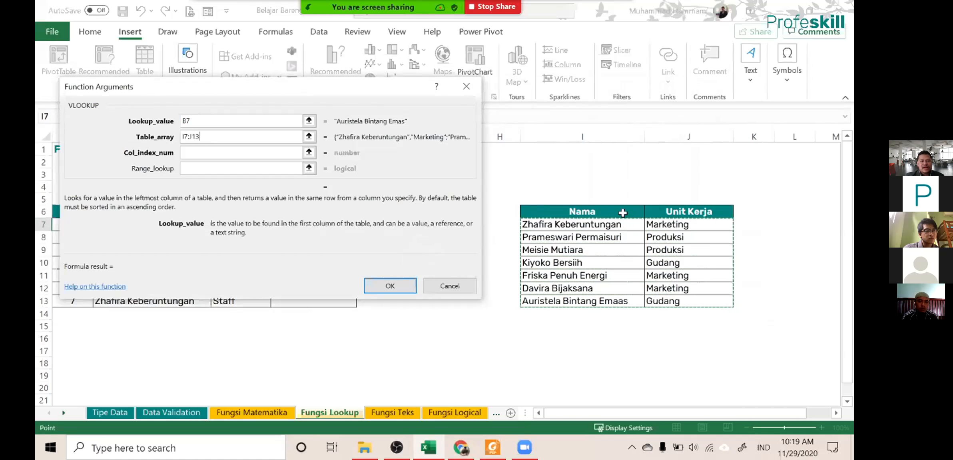
key(F4)
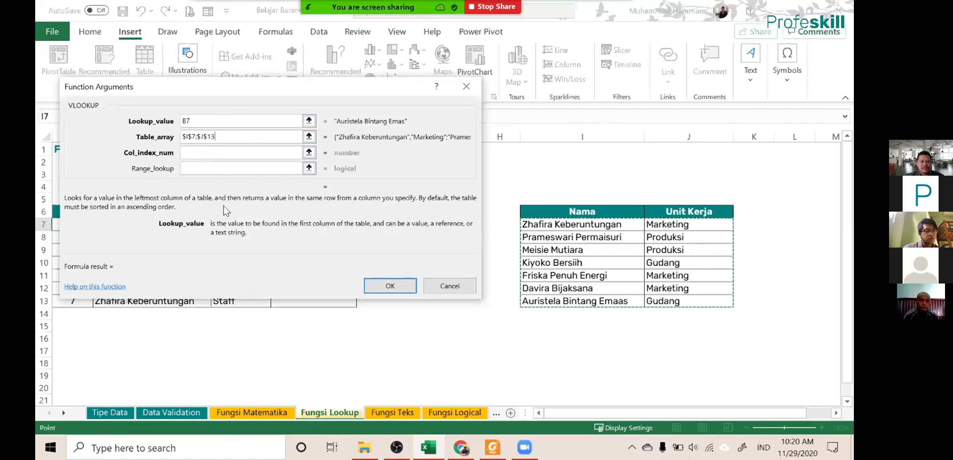
- Set the VLOOKUP column index number to 2
click(221, 154)
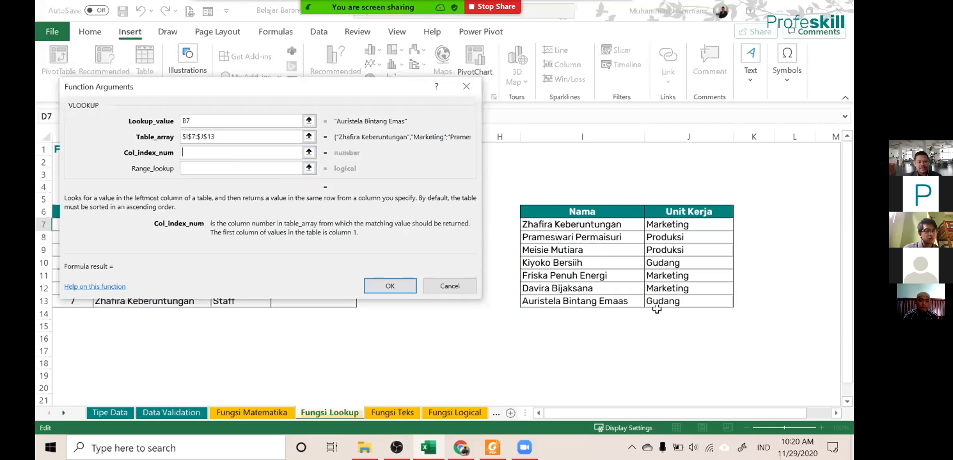
text(2)
click(206, 169)
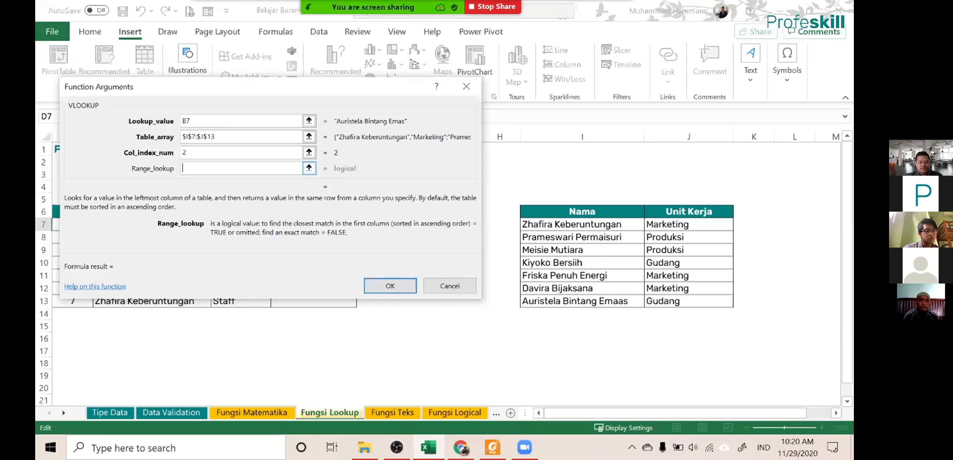
text(FALSE)
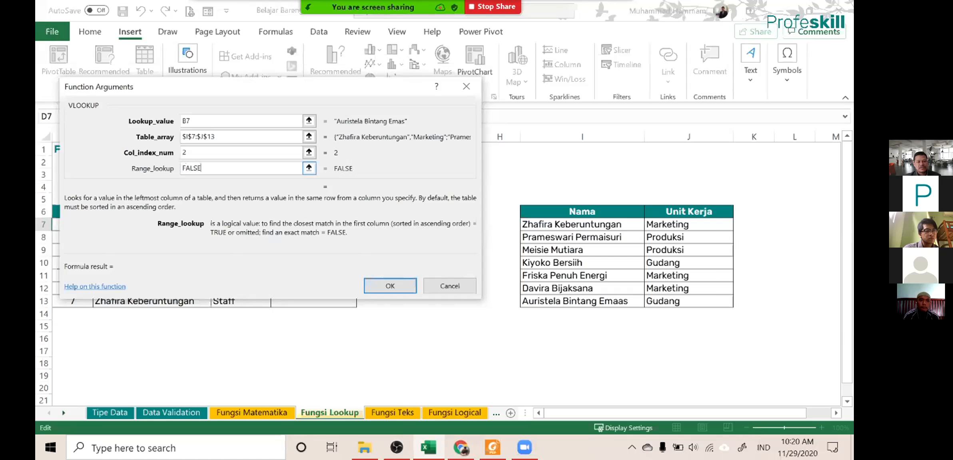
key(BackSpace)
key(BackSpace)
key(BackSpace)
key(BackSpace)
key(BackSpace)
- Set the range lookup to 0, accept the VLOOKUP formula, and fill it down from D7 to D13
text(0)
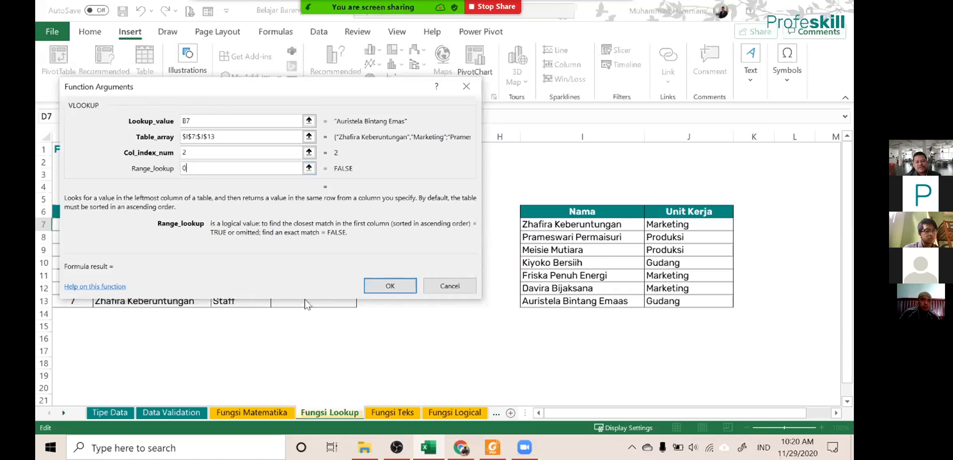
click(394, 286)
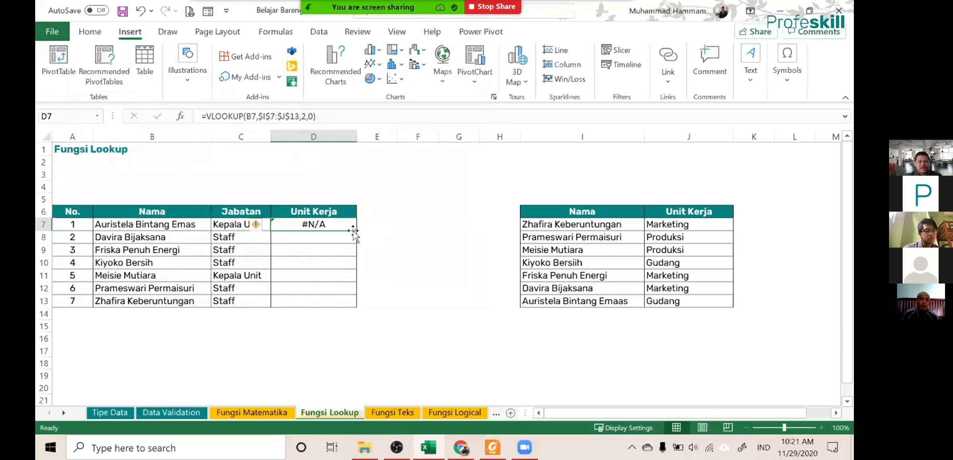
drag(357, 233, 356, 310)
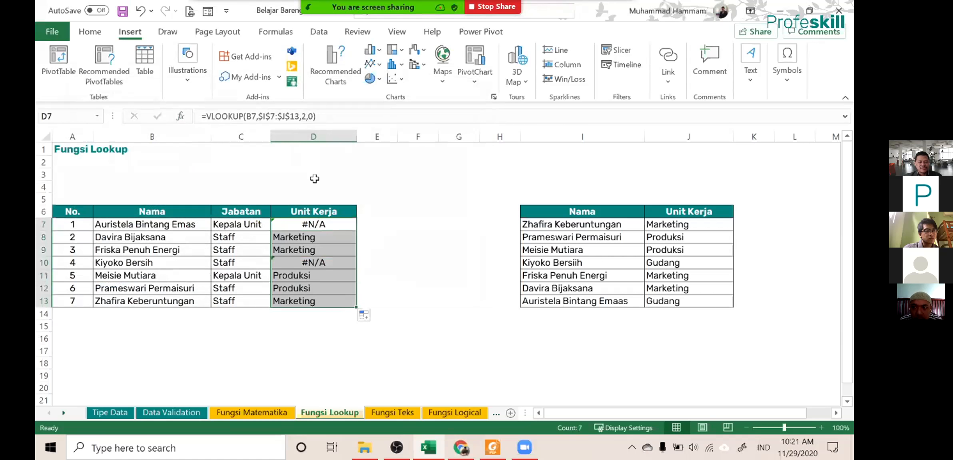
click(313, 239)
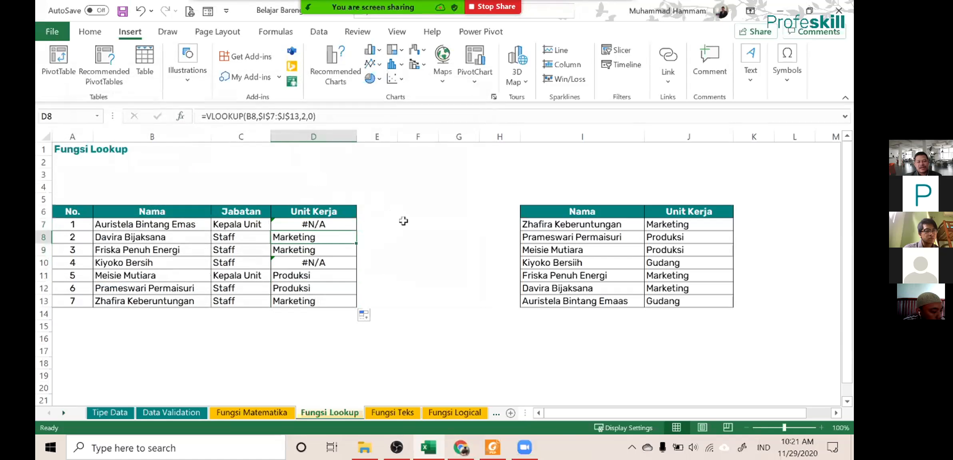
- Remove the extra letter "a" from the last word of the name in I13 so it matches the name in B7
click(187, 225)
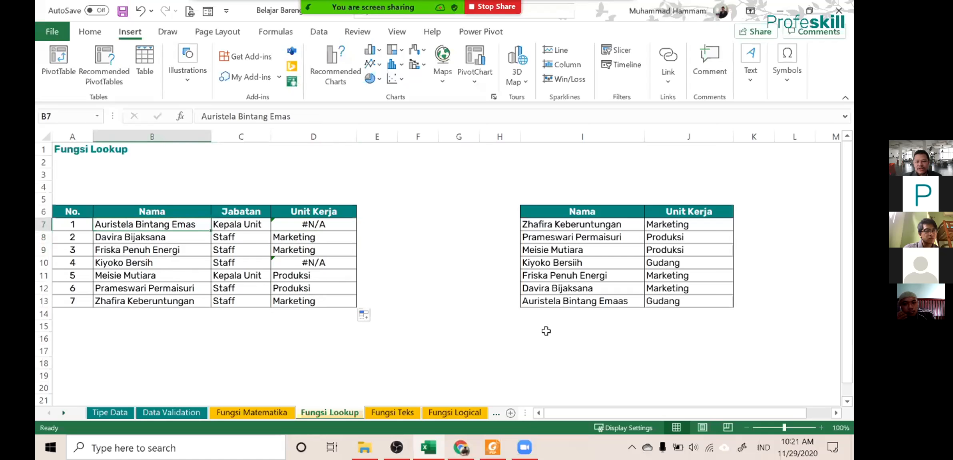
click(596, 305)
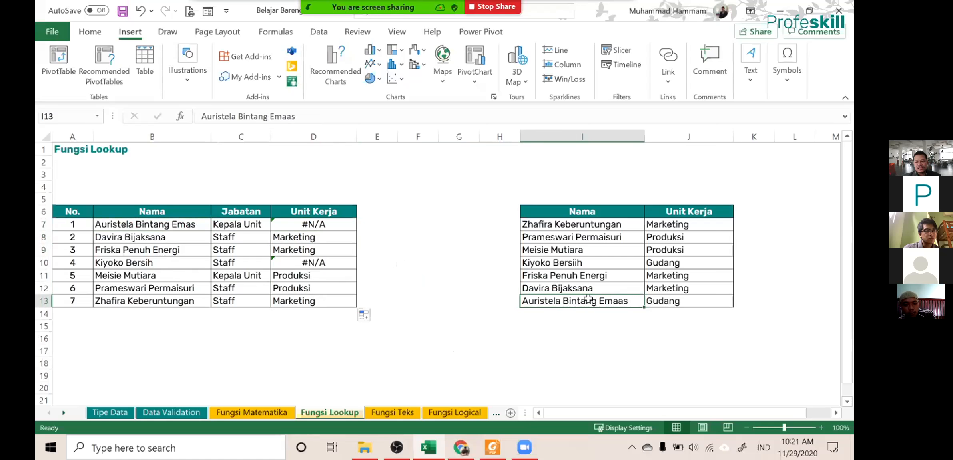
click(286, 116)
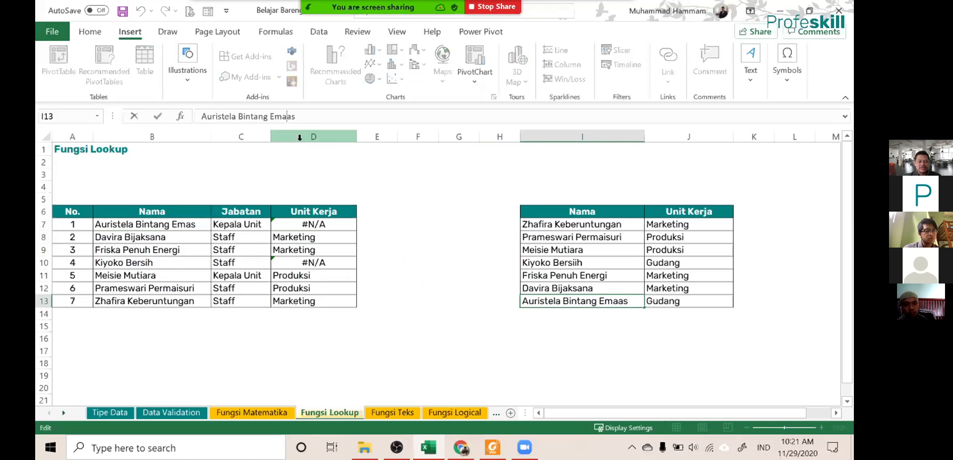
key(BackSpace)
key(Return)
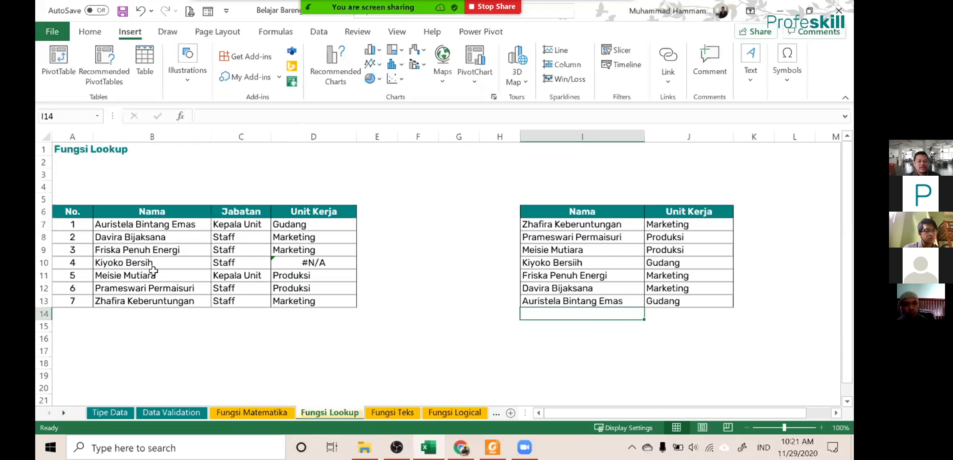
- Wrap the VLOOKUP formula in D10 in an IFNA function and start its value_if_na argument
click(163, 264)
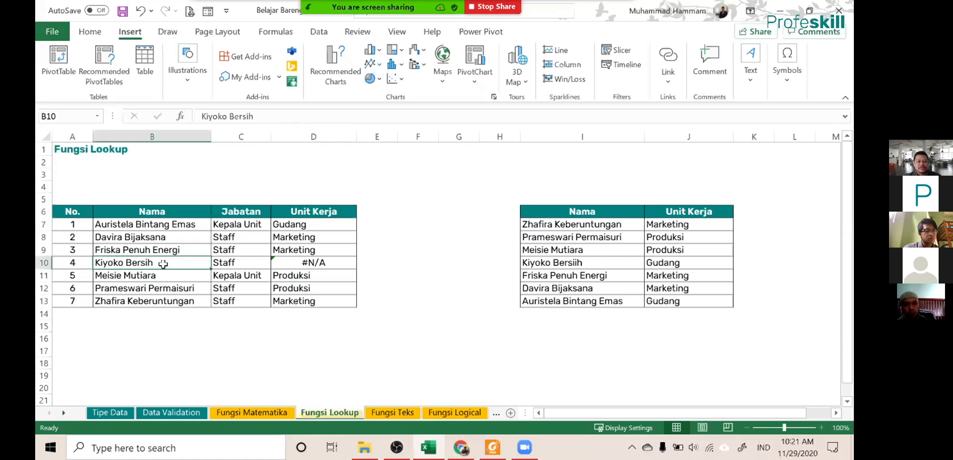
click(586, 263)
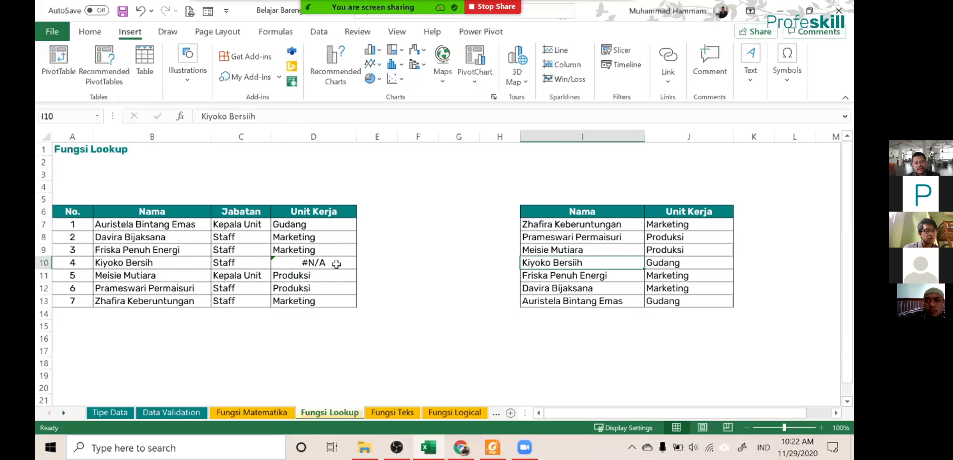
click(289, 264)
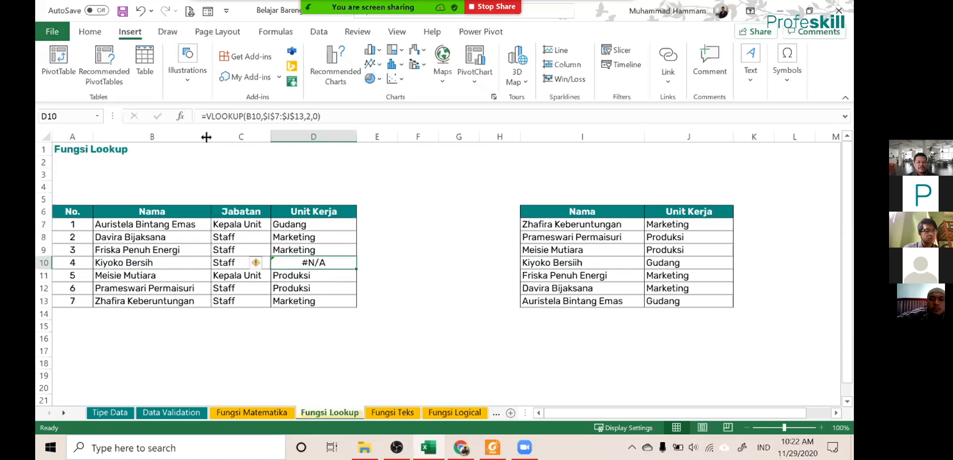
click(206, 116)
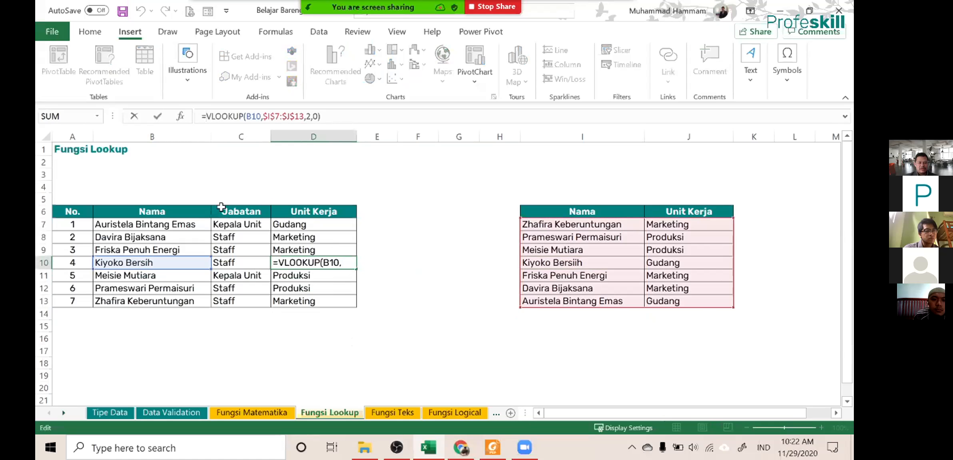
text(if)
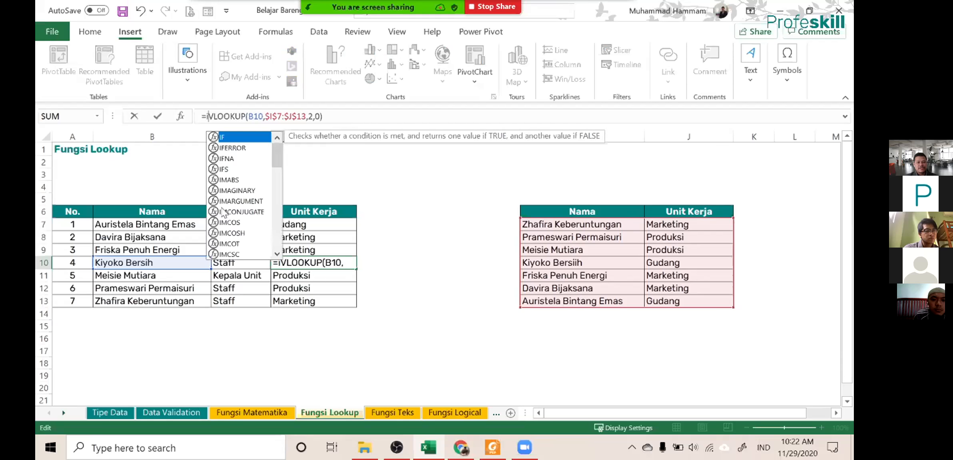
text(na)
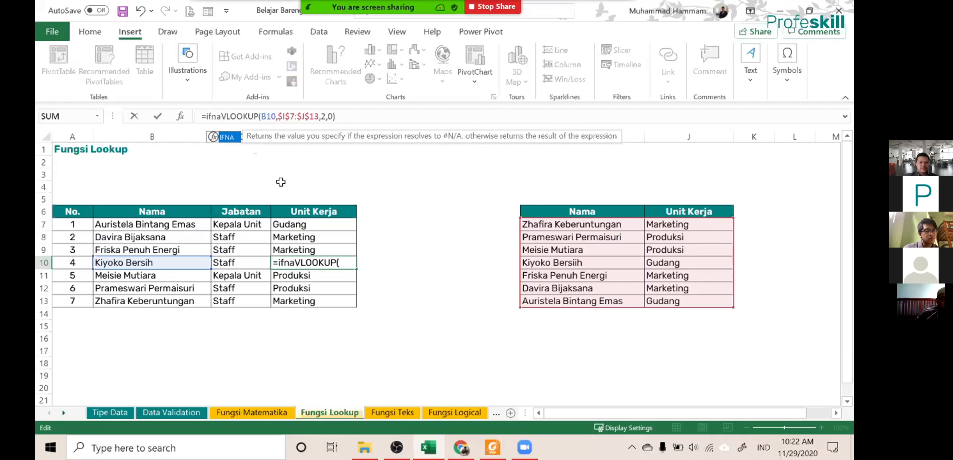
text(()
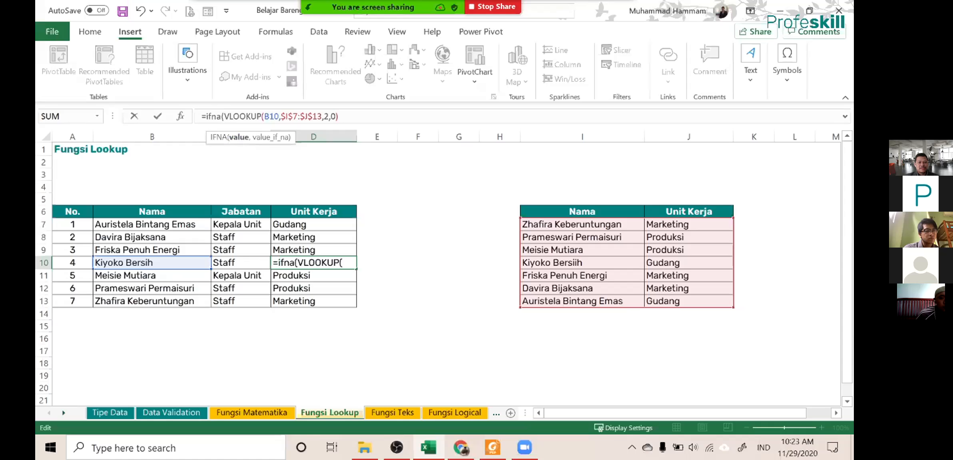
click(339, 117)
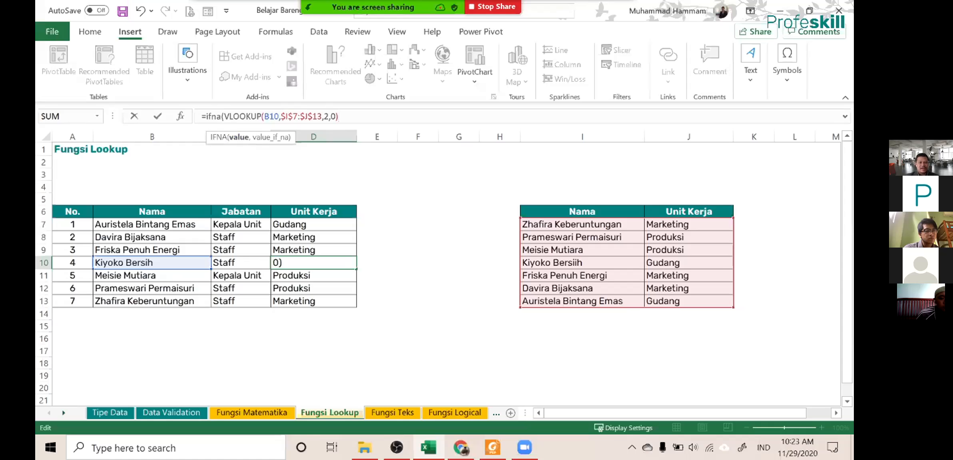
text(,)
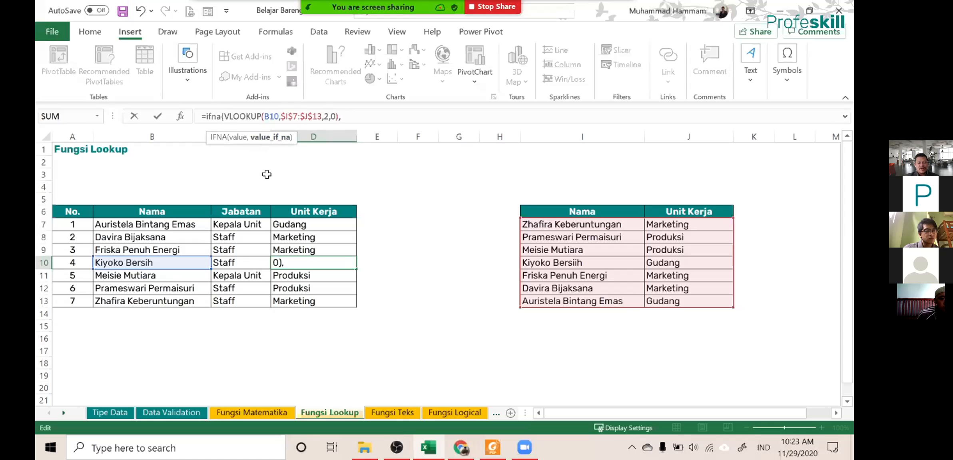
- Set the IFNA fallback in D10 to "Maaf yang Anda cari tidak ada, semoga beruntung lain kali" and accept the formula
text("M)
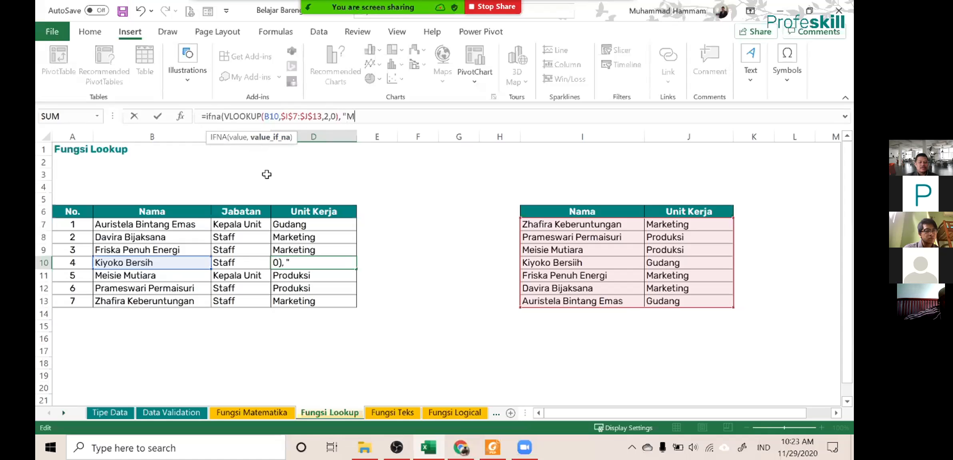
text(aaf ya)
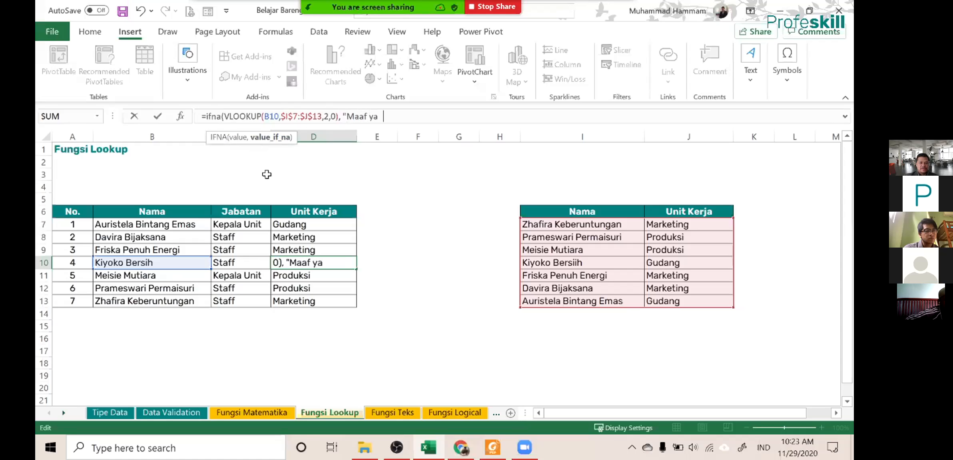
text(ng aAnda c)
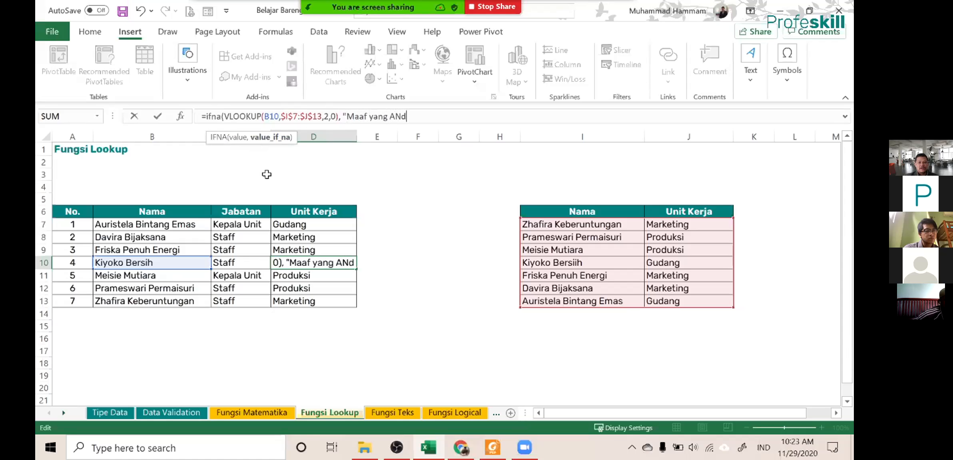
text(a)
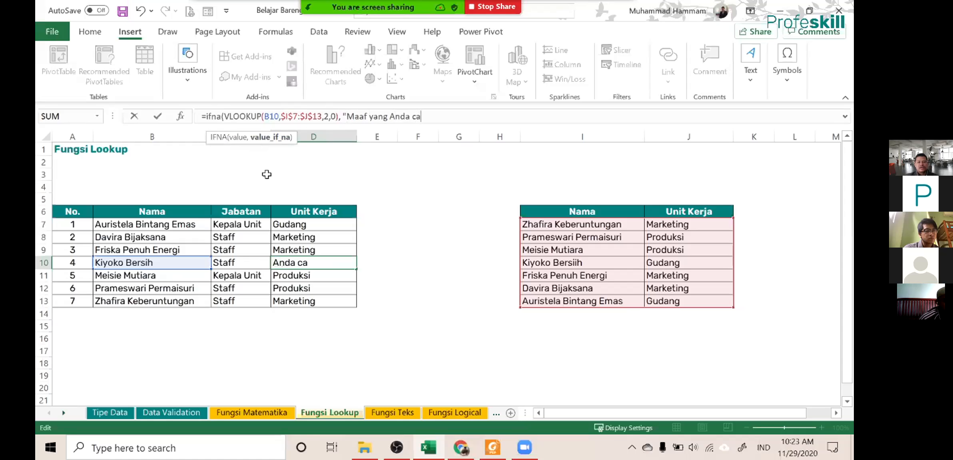
text(ri tidak ada)
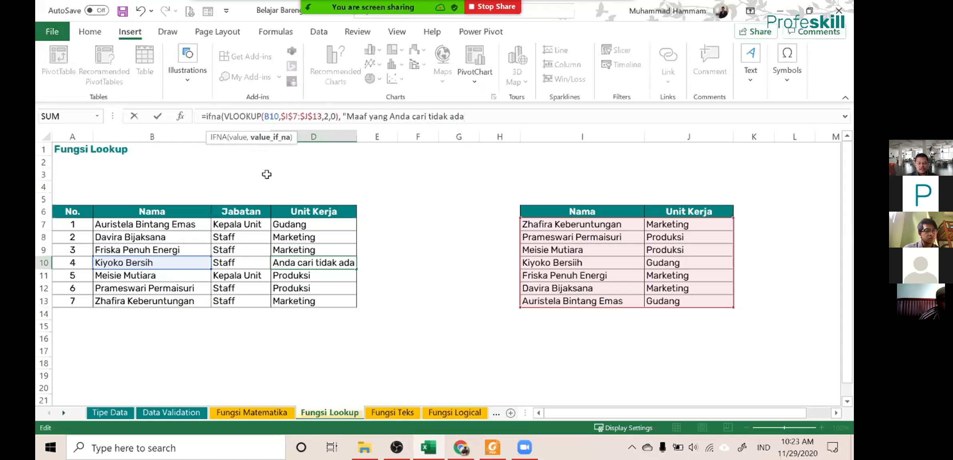
text(, semoga ber)
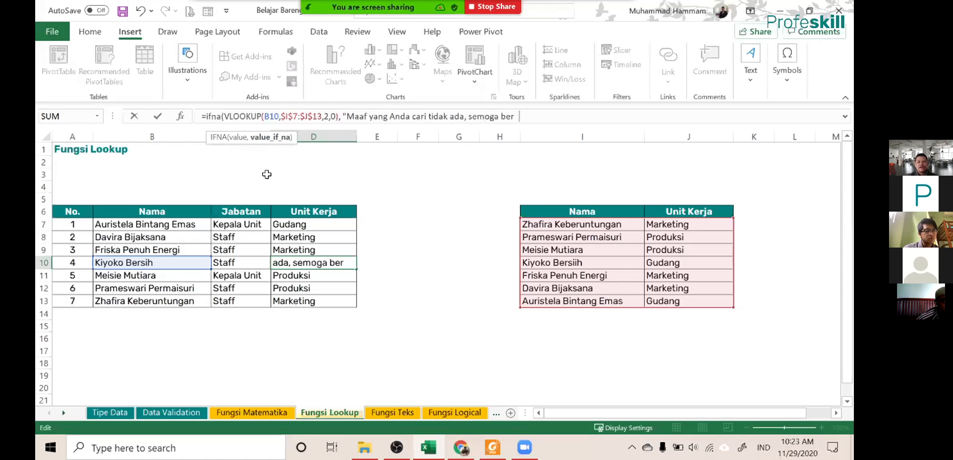
text(untung lain kali")
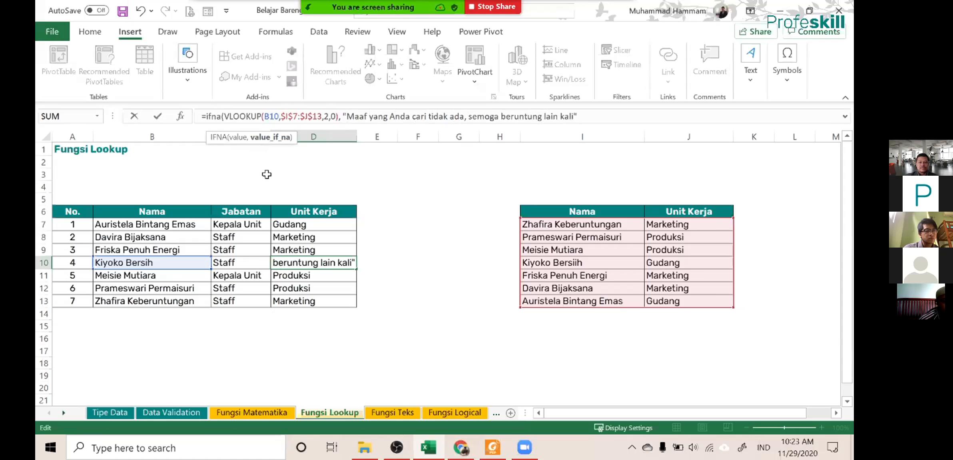
text())
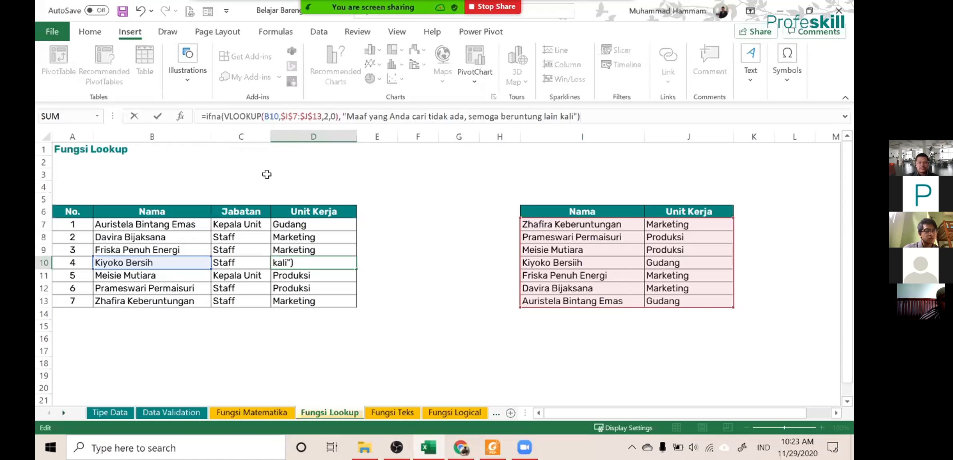
key(Return)
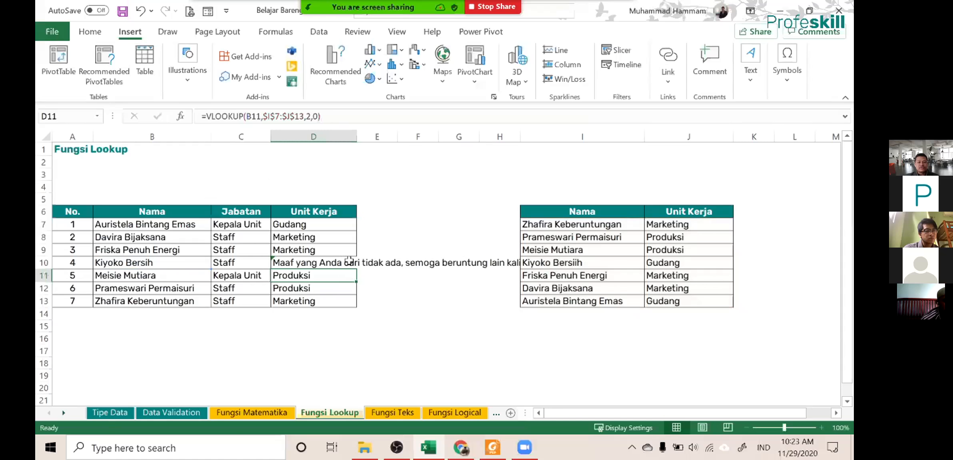
- Replace the IFNA fallback message in D10 with an empty string ""
click(312, 262)
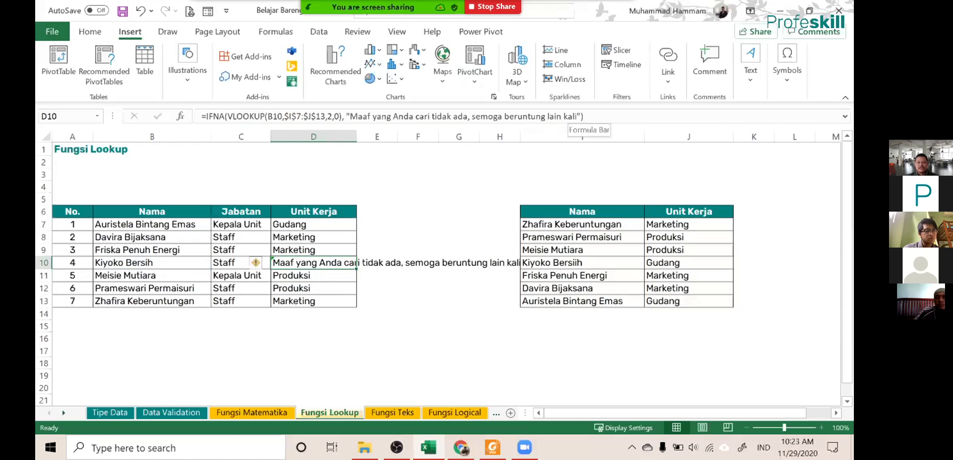
drag(577, 116, 350, 116)
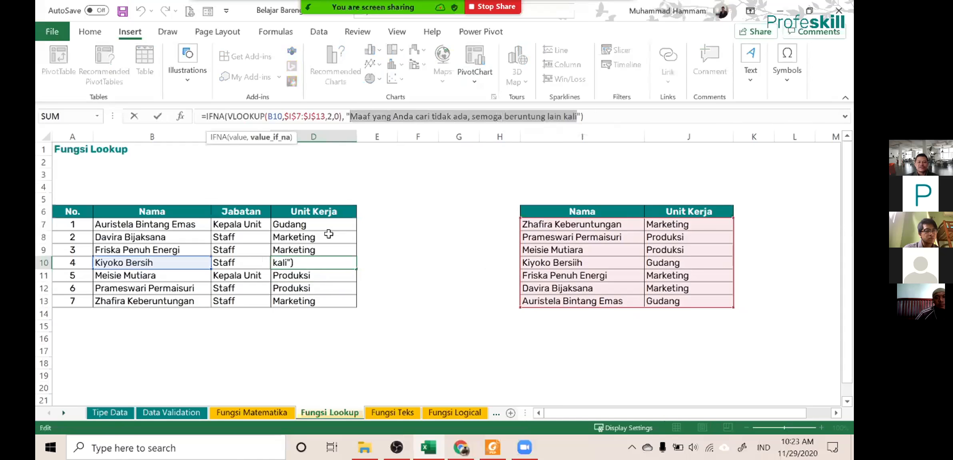
key(BackSpace)
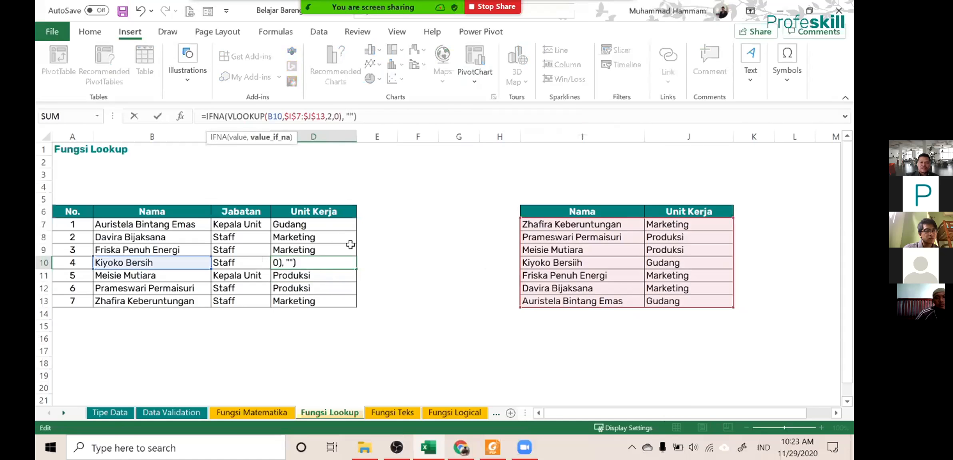
key(Right)
key(Right)
key(Left)
key(Left)
key(Right)
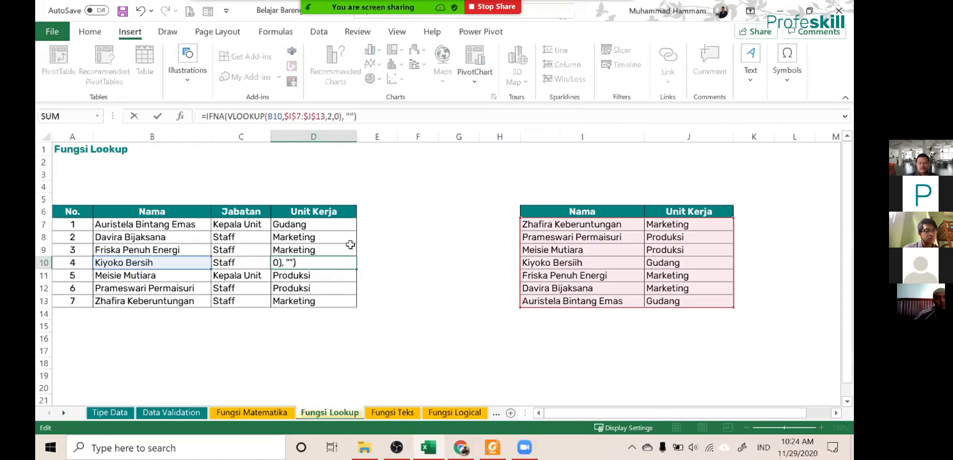
key(Return)
key(Up)
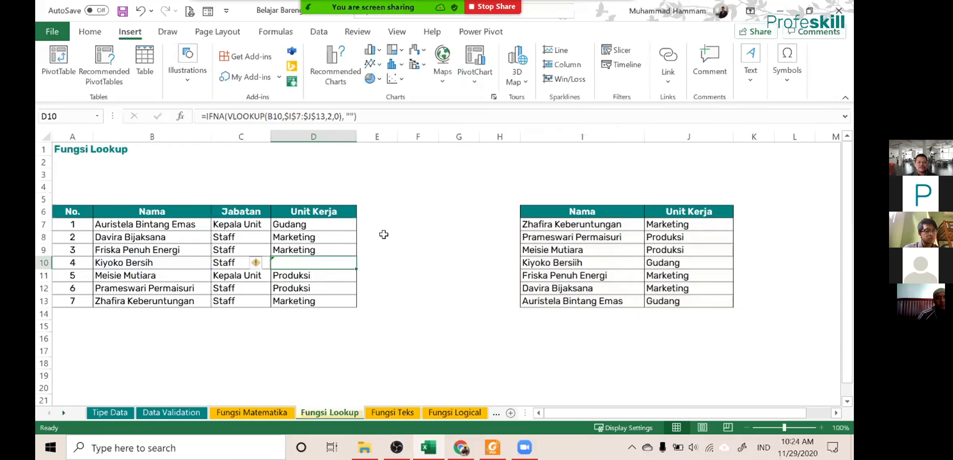
click(384, 235)
click(330, 260)
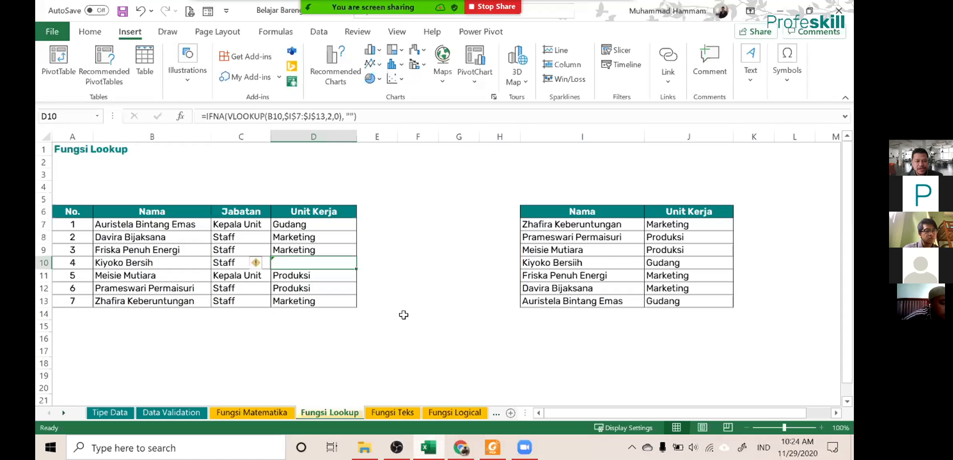
click(316, 224)
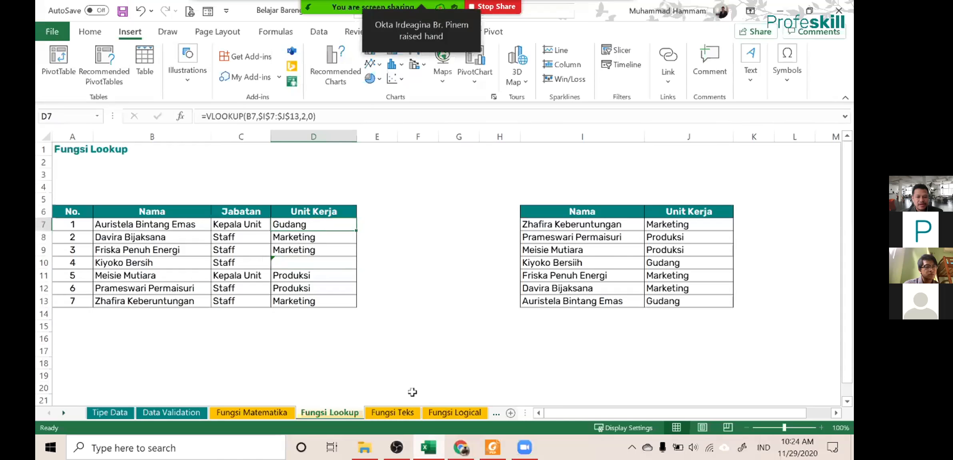
mouse_move(465, 5)
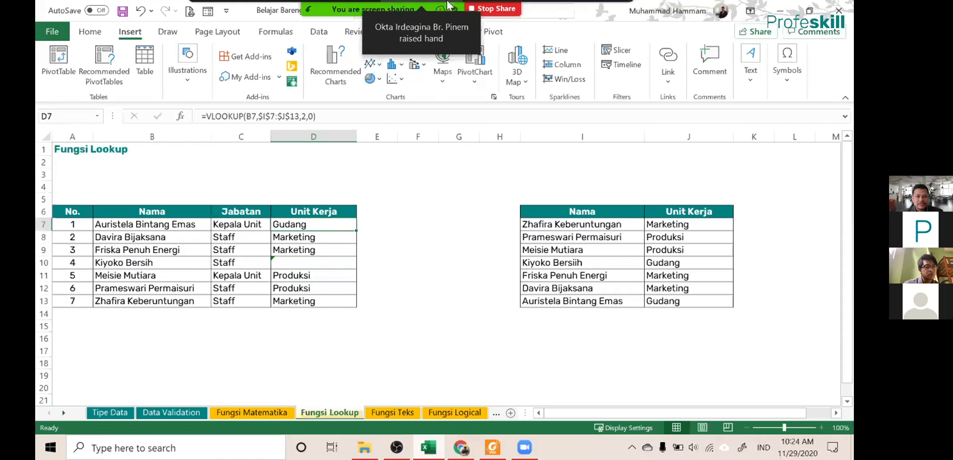
click(611, 24)
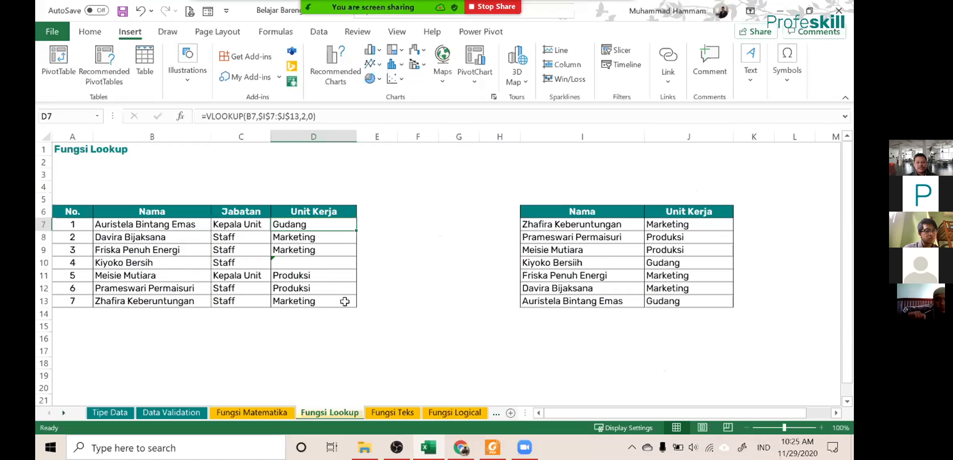
- On the Fungsi Teks sheet, enter =LEFT(B7,1) in C7 under Initial Depan and fill it down to C13
click(382, 416)
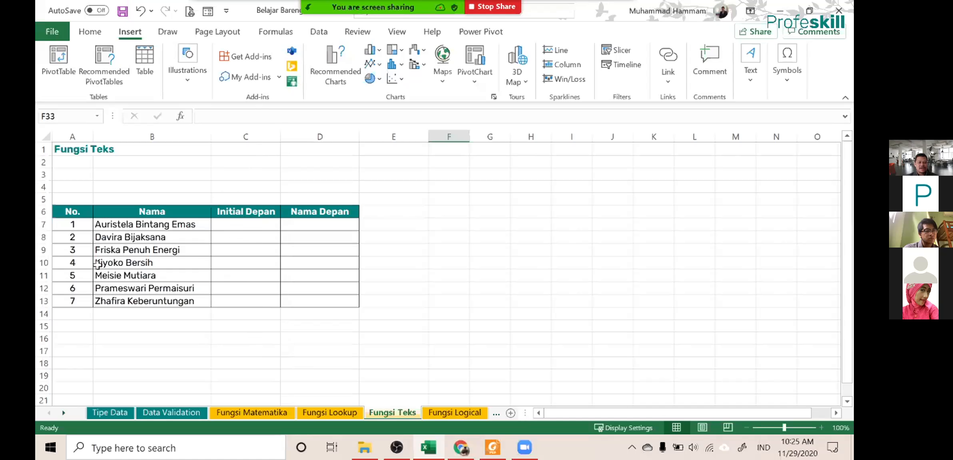
click(241, 225)
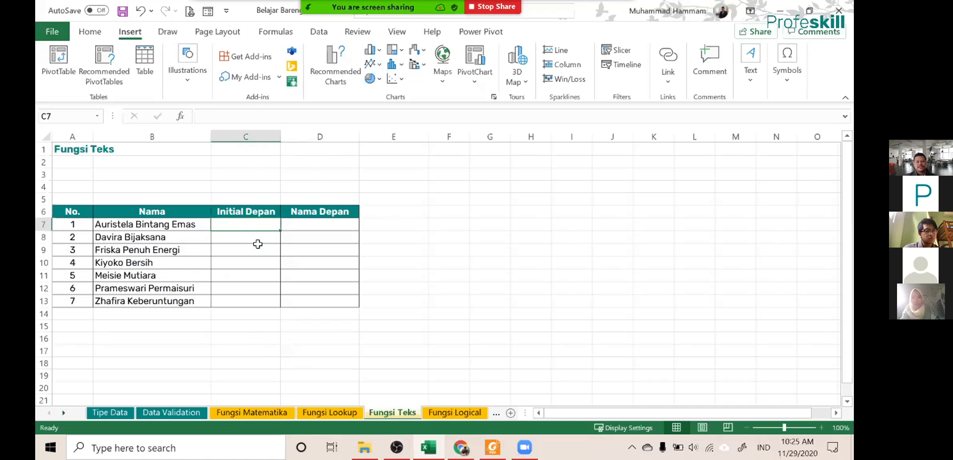
text(=)
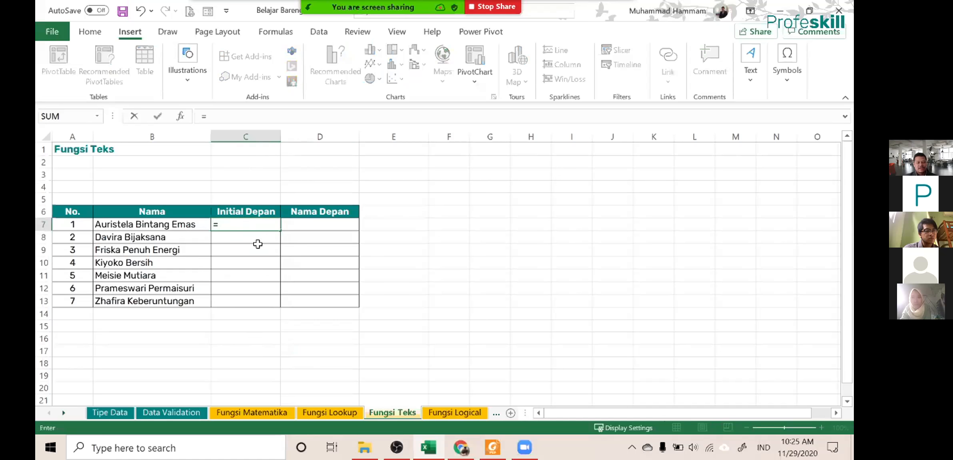
text(left)
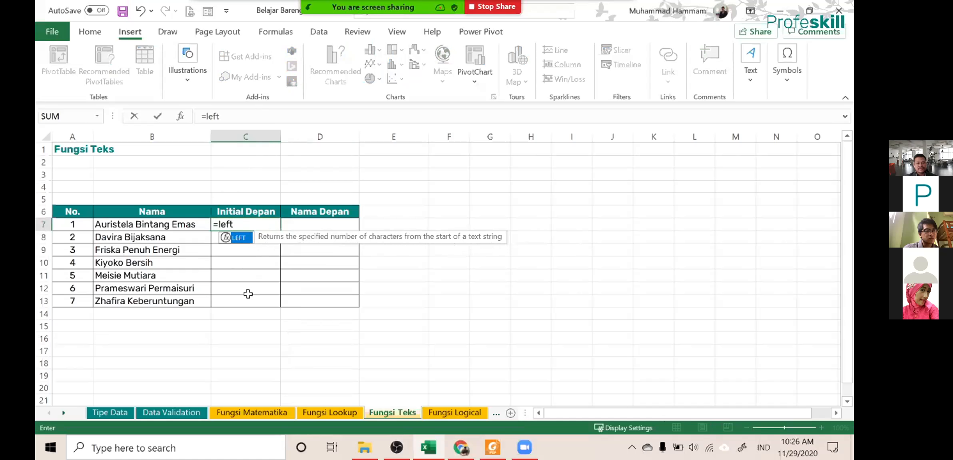
text(()
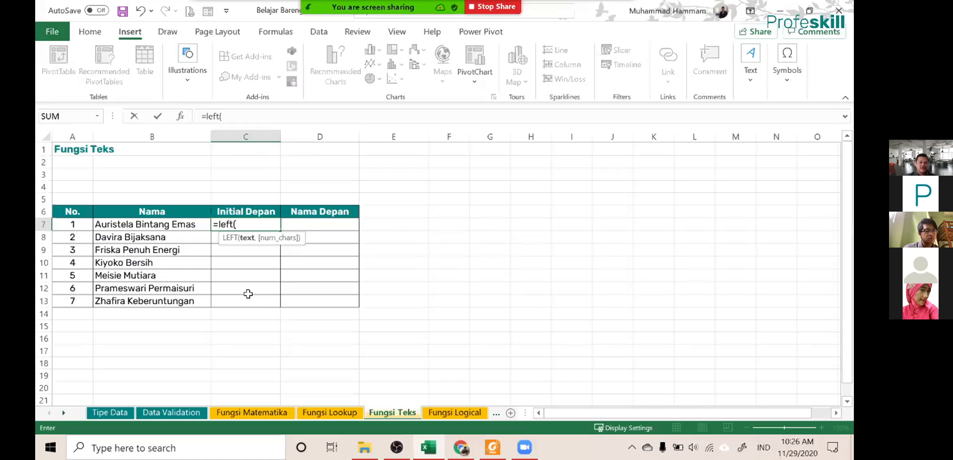
click(131, 226)
text(,)
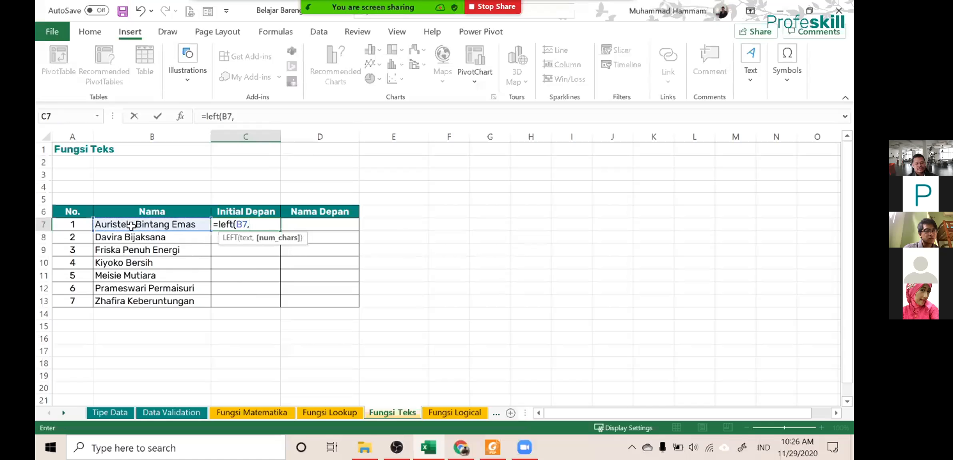
text(1))
key(Return)
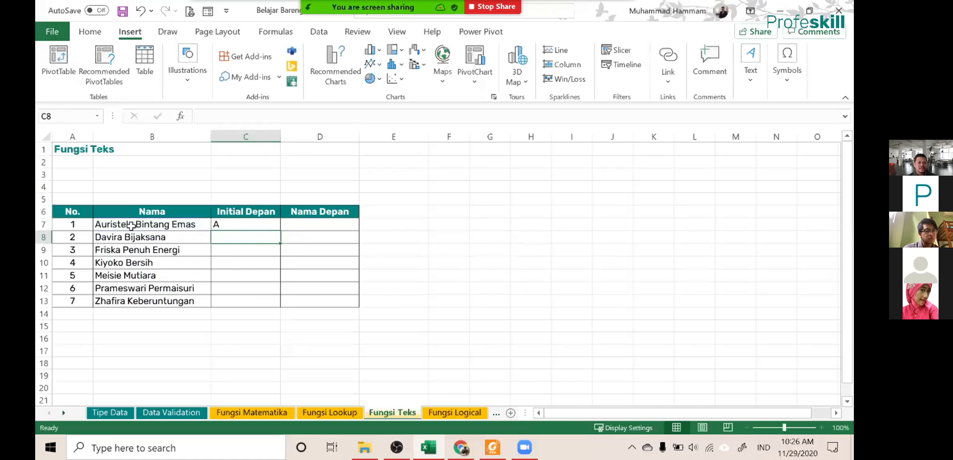
click(230, 223)
drag(282, 232, 270, 303)
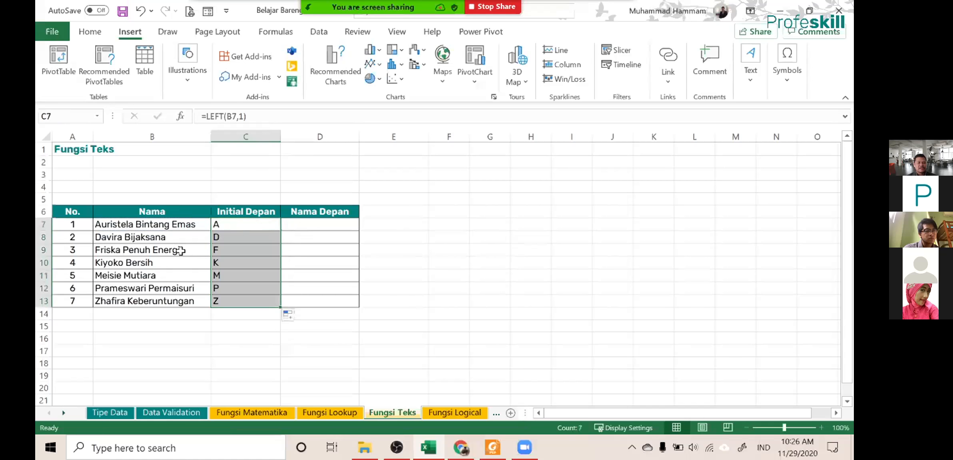
- Enter the label "Mencari lokasi spasi" in F7 and auto-fit column F to it
click(310, 224)
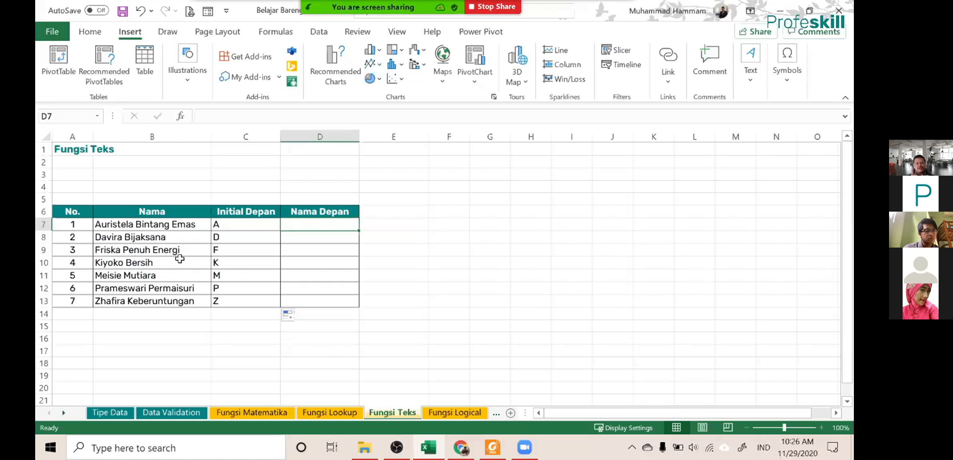
key(Right)
key(Right)
text(Men)
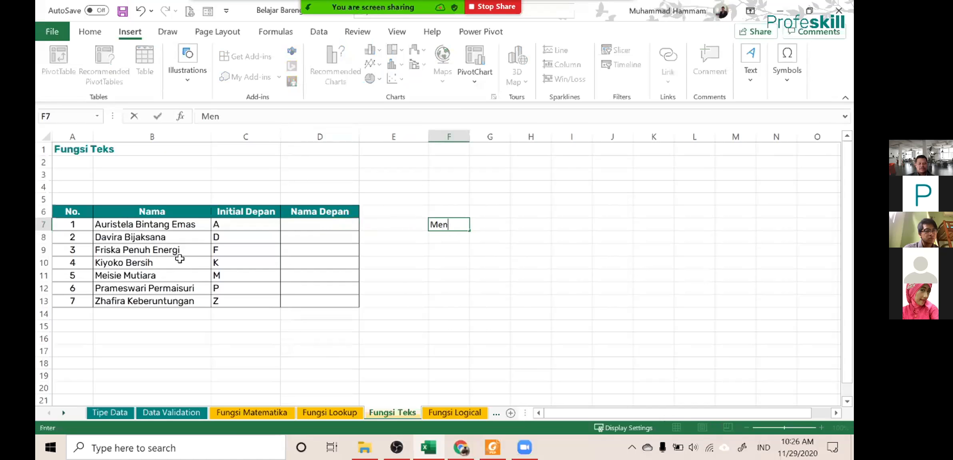
text(cari lokasi)
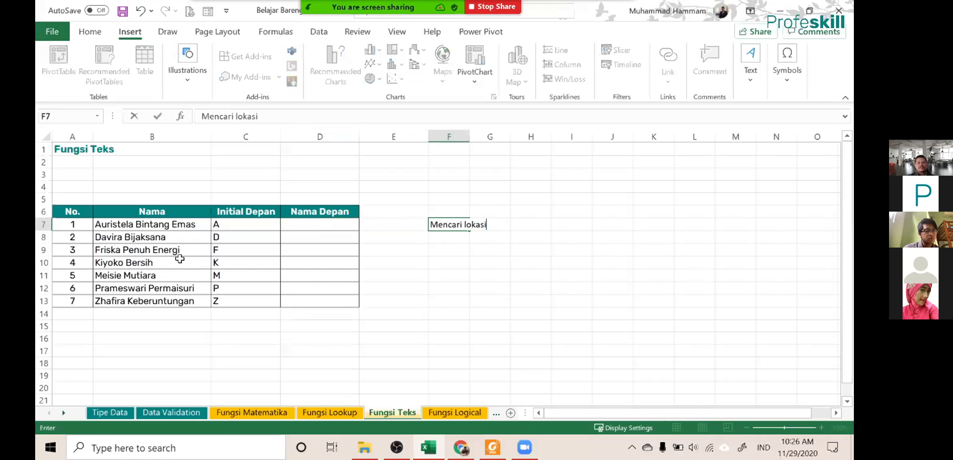
text( spasi)
key(Return)
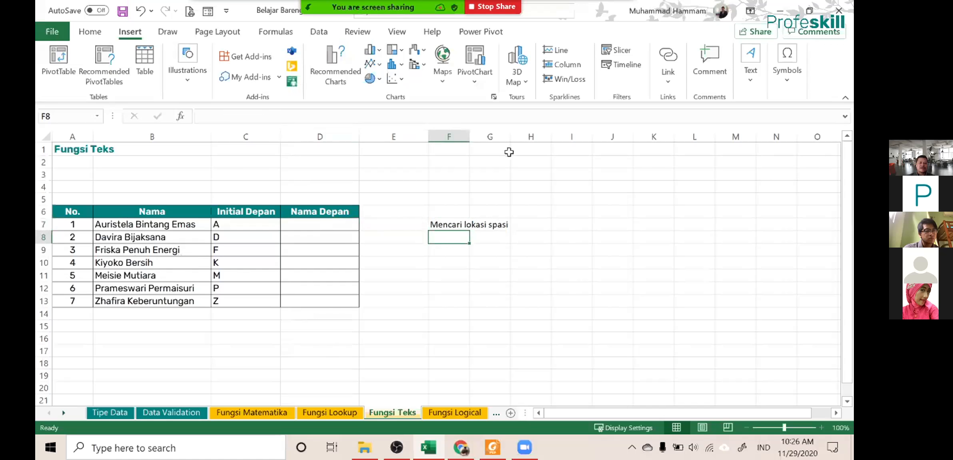
double_click(470, 136)
- Start a SEARCH function in G7, beside the "Mencari lokasi spasi" label
click(526, 220)
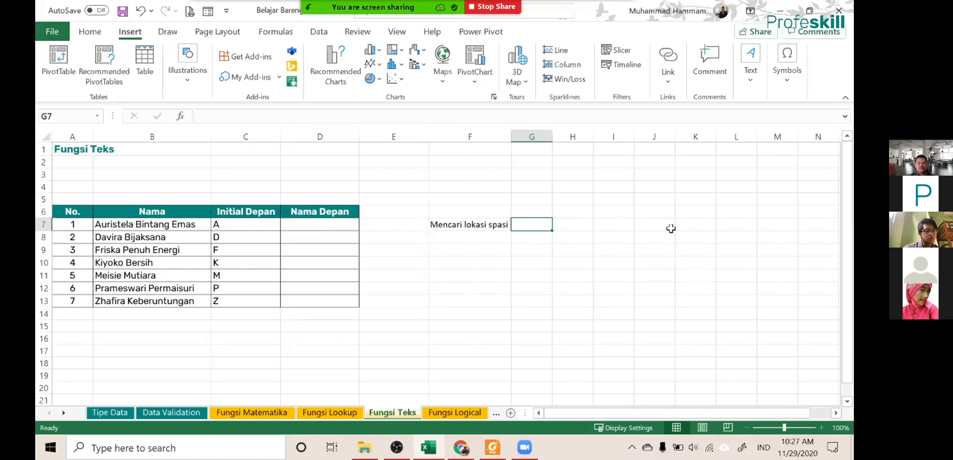
text(=se)
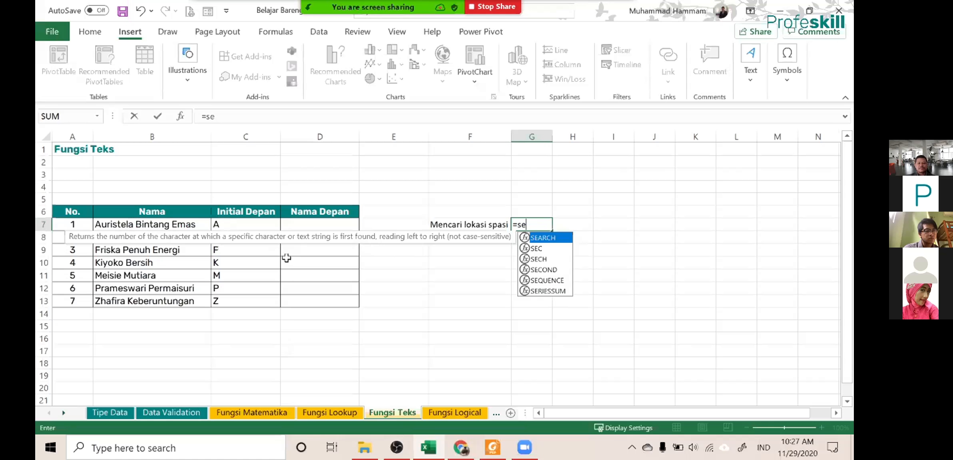
key(Tab)
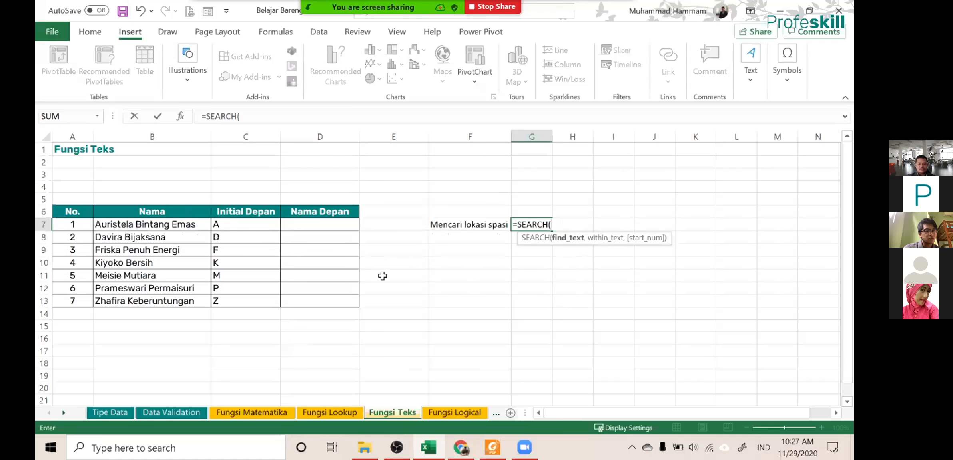
click(134, 225)
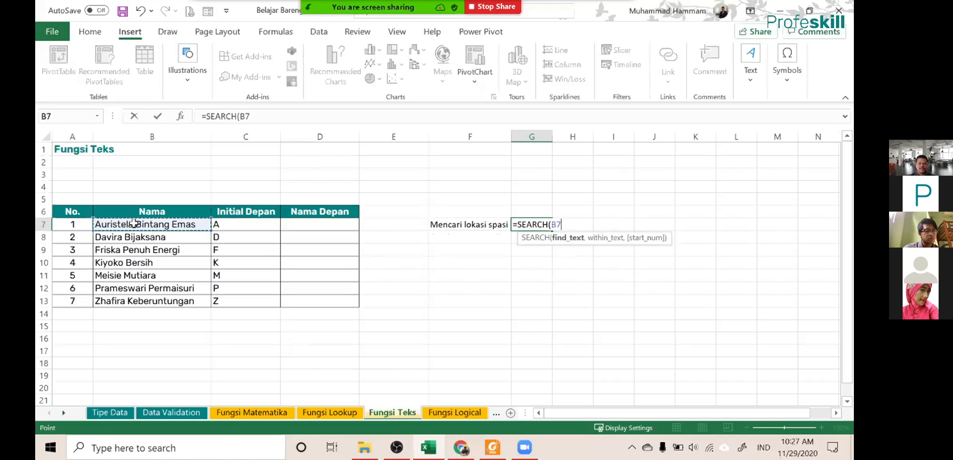
text(,)
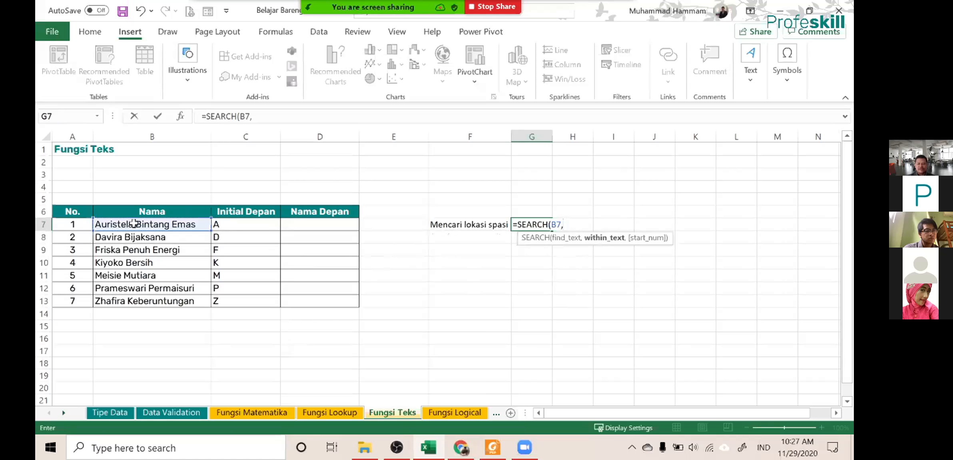
key(BackSpace)
key(BackSpace)
key(BackSpace)
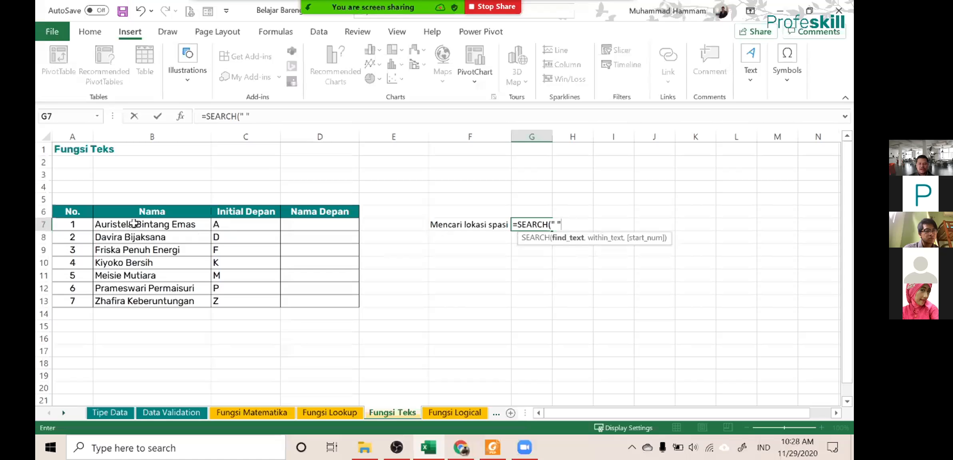
- Complete the G7 formula as =SEARCH(" ",B7) to locate the first space in the name
text(,)
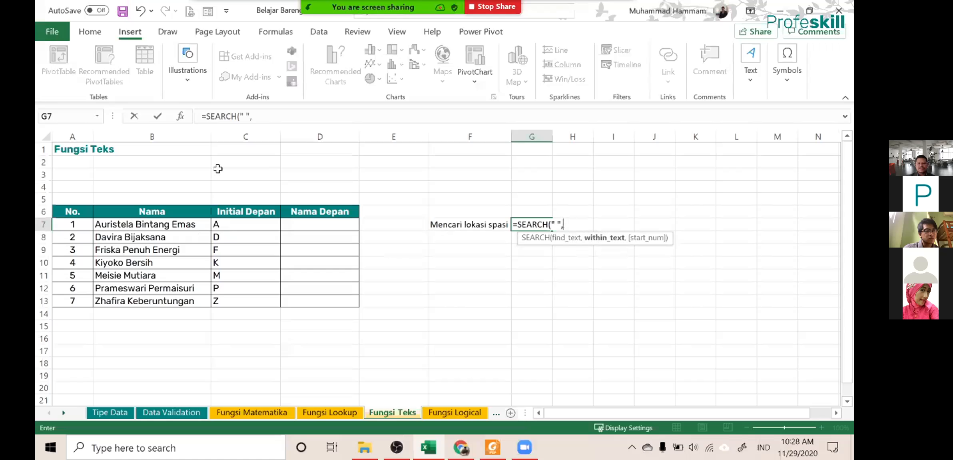
click(122, 225)
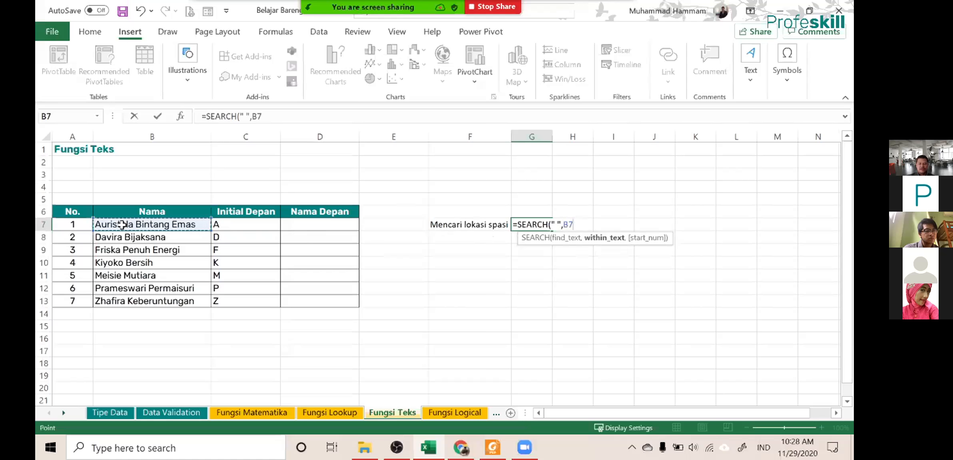
text())
key(Return)
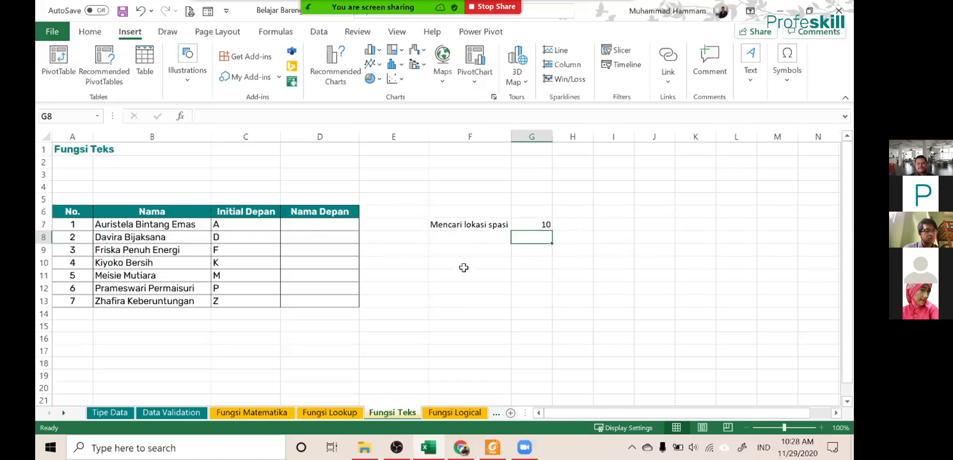
- Enter =LEFT(B7,G7) in D7 under Nama Depan to extract the first name
click(457, 236)
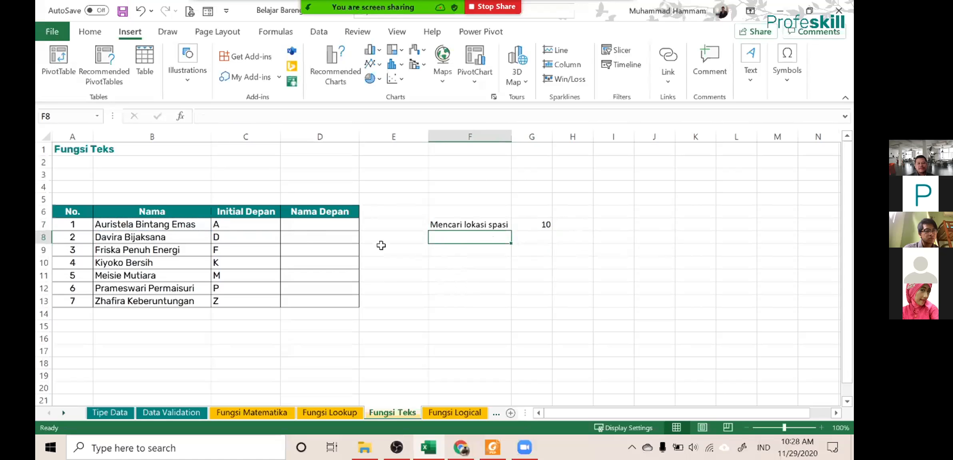
click(327, 225)
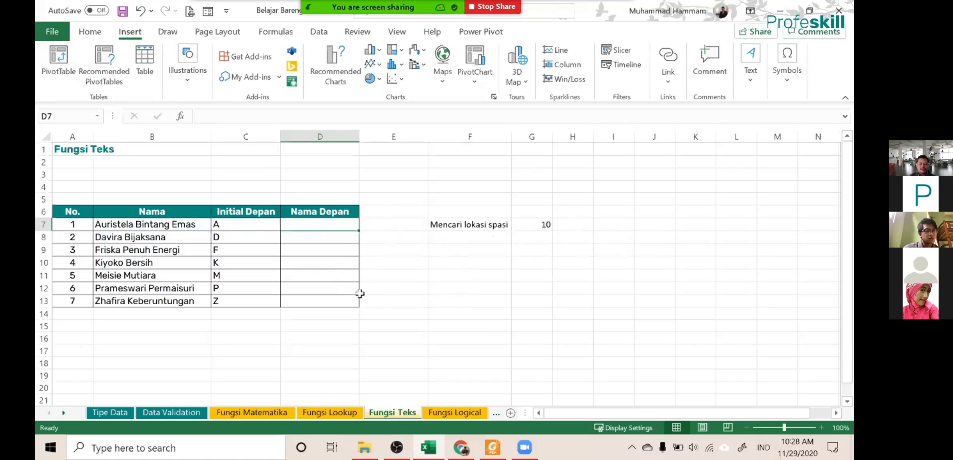
text(=le)
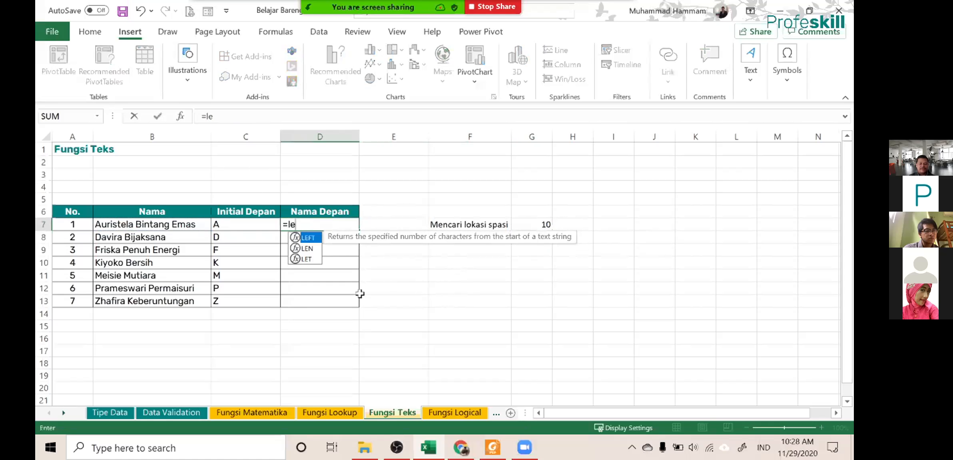
text(ft()
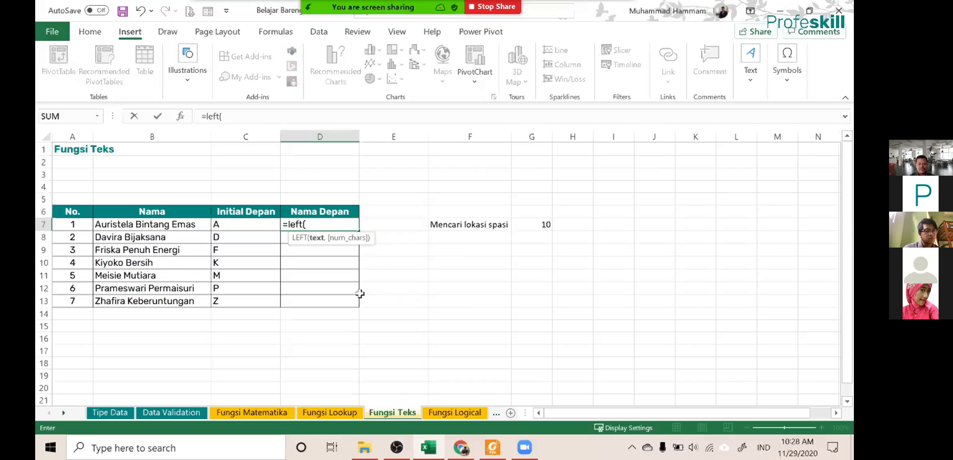
click(167, 226)
text(,)
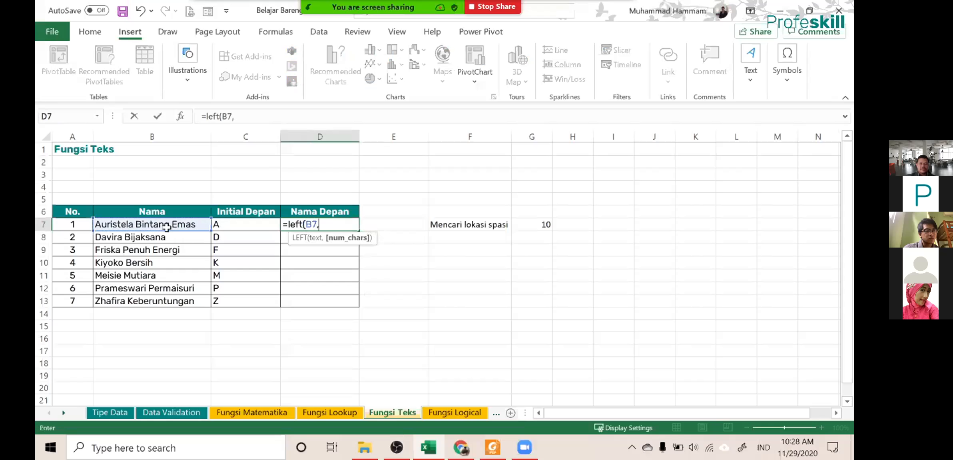
click(537, 224)
text())
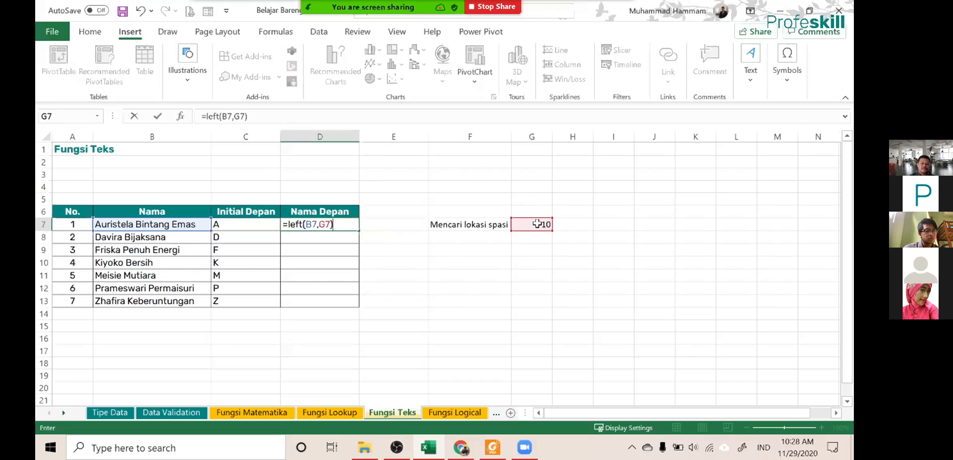
key(Return)
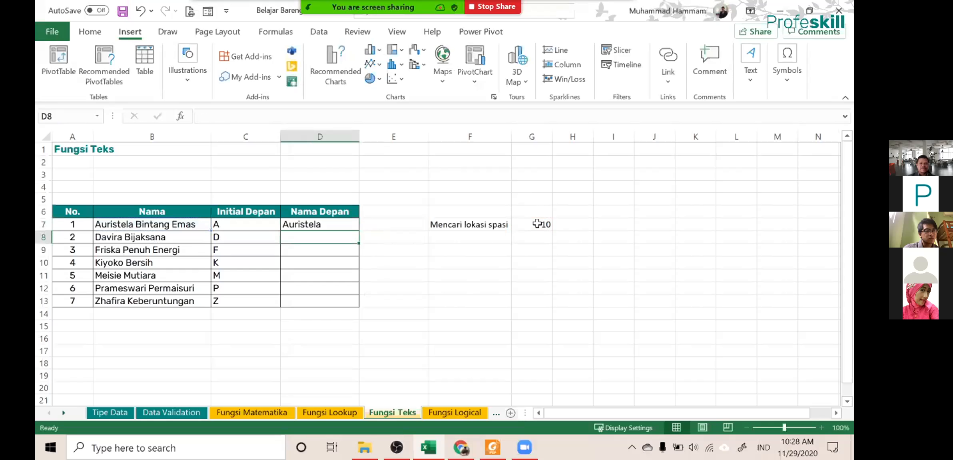
key(Up)
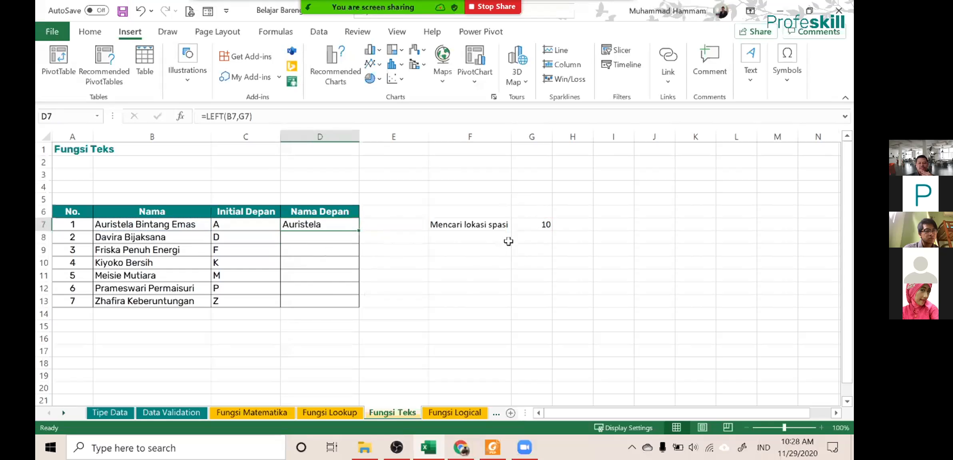
- Copy the SEARCH expression from G7 and substitute it for the G7 reference in D7, making =LEFT(B7,SEARCH(" ",B7))
click(534, 222)
drag(264, 116, 206, 117)
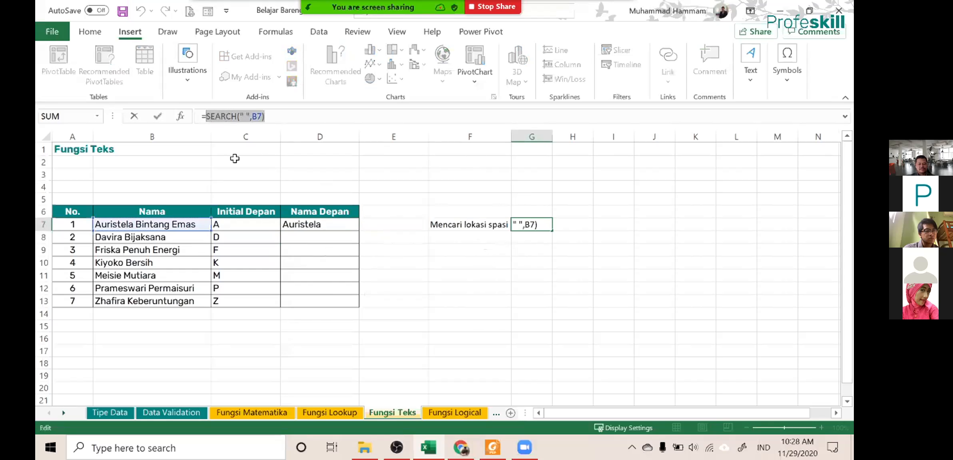
key(Escape)
click(317, 224)
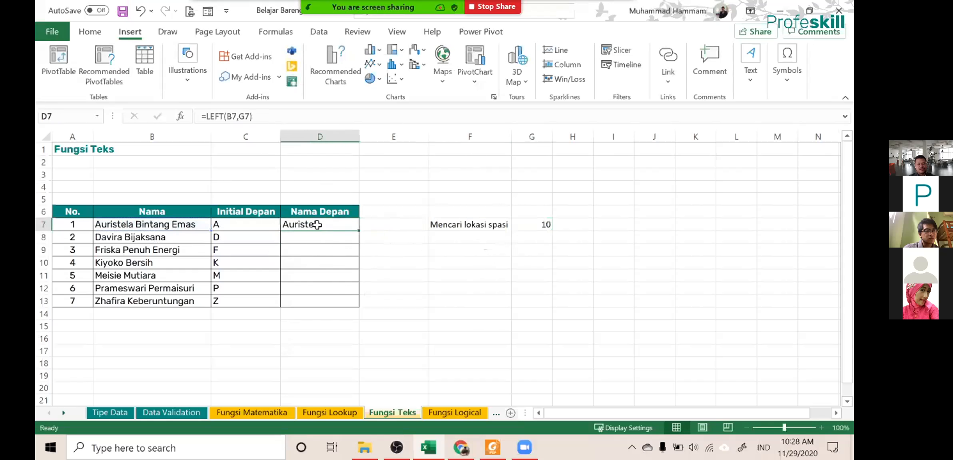
click(251, 116)
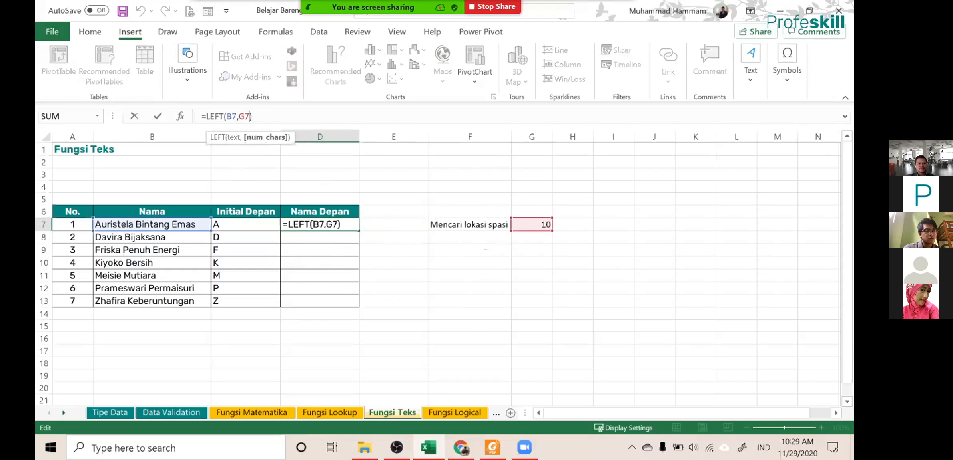
key(BackSpace)
key(BackSpace)
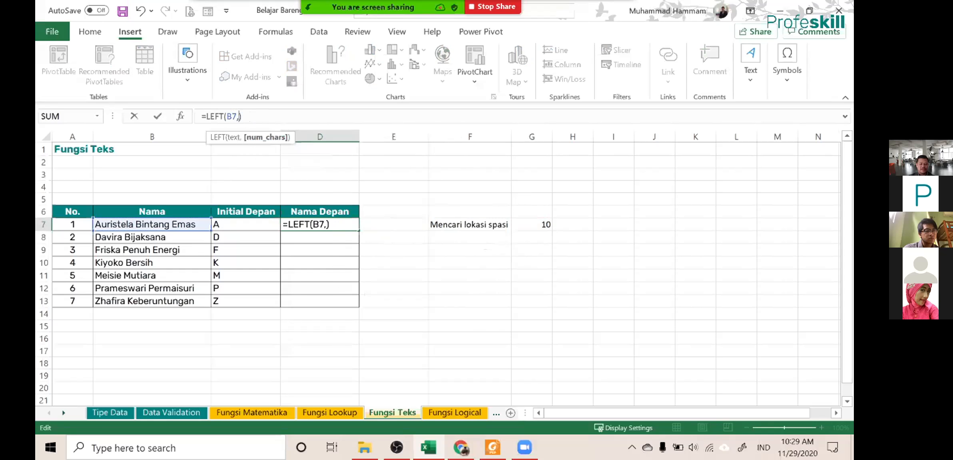
key(ctrl+v)
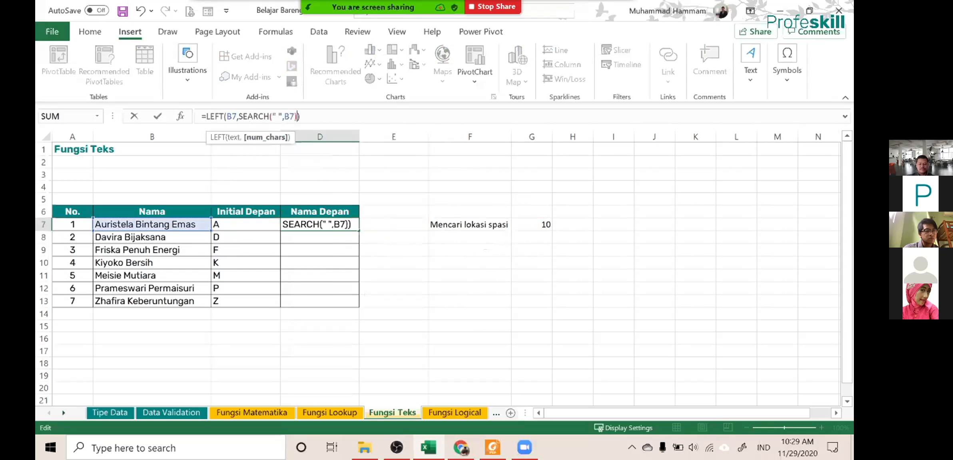
key(Right)
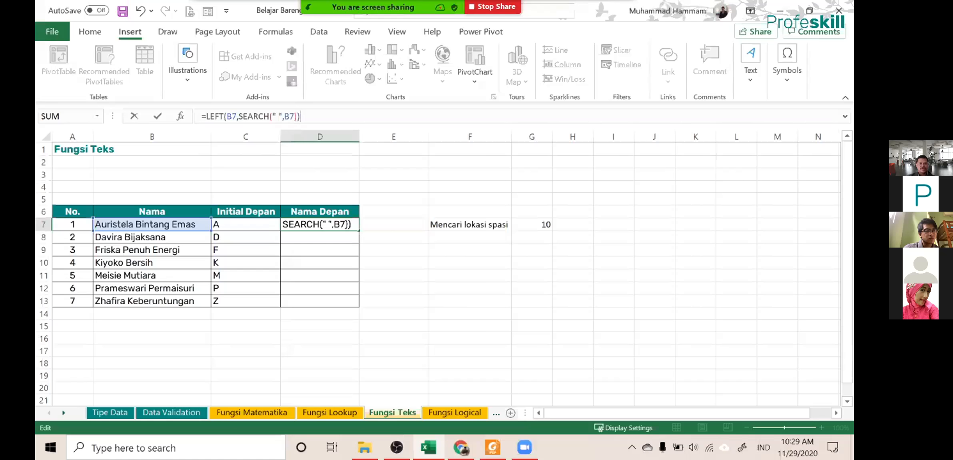
key(Return)
key(Up)
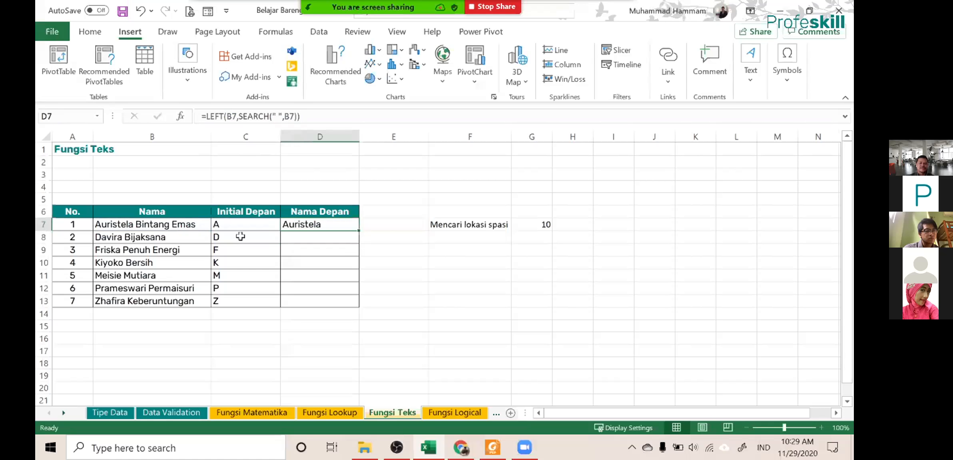
- Clear the helper cells F7:G7 and fill the Nama Depan formula from D7 down to D13
shift+click(535, 221)
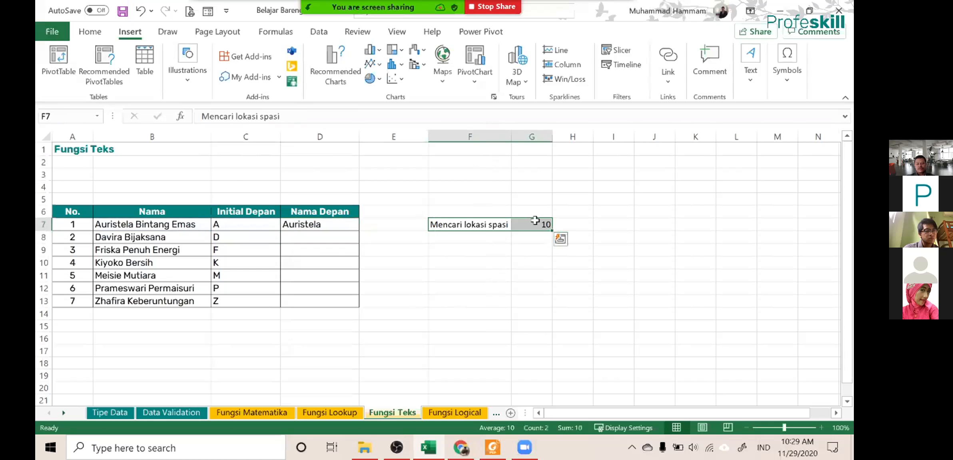
key(Delete)
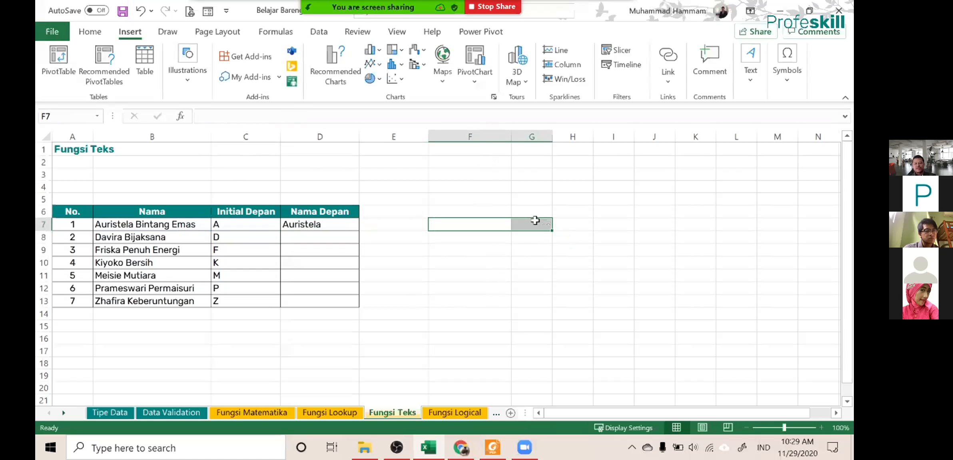
click(323, 225)
drag(359, 232, 361, 304)
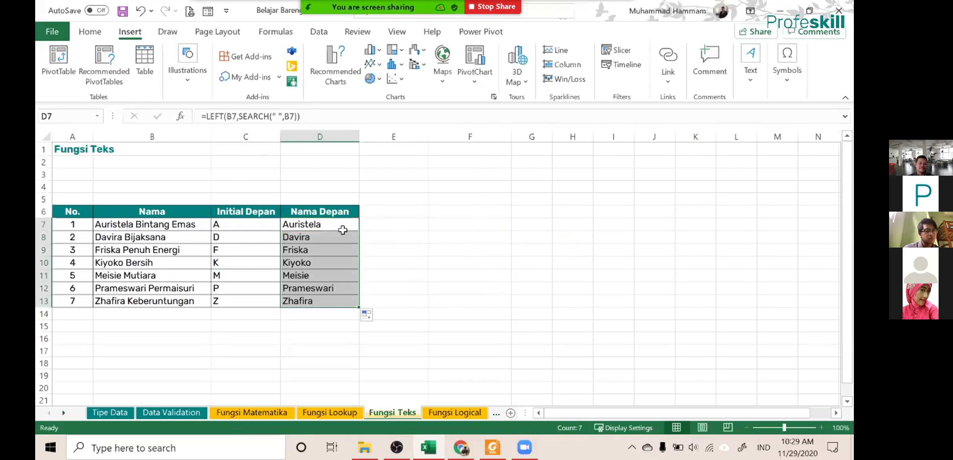
click(319, 237)
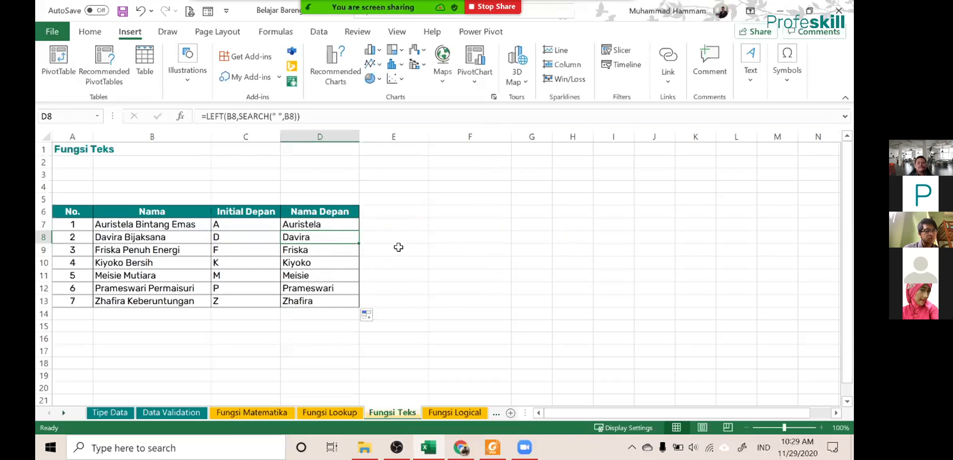
click(413, 225)
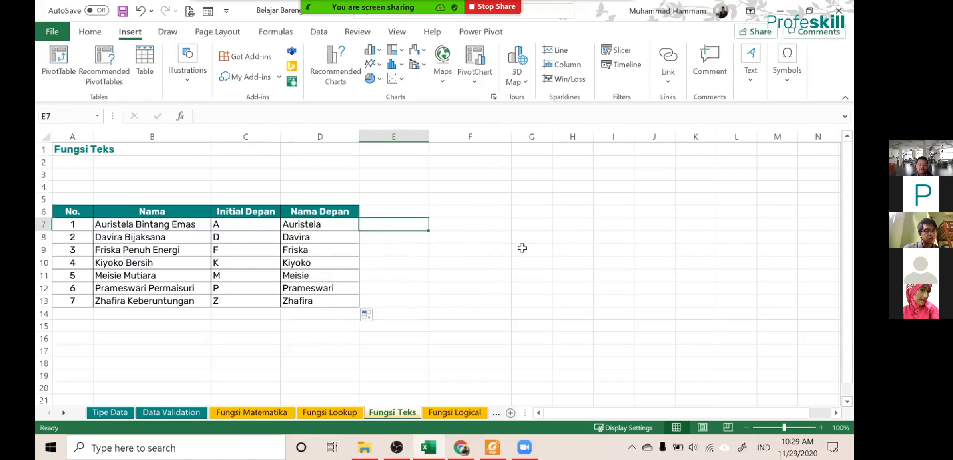
key(Left)
key(Left)
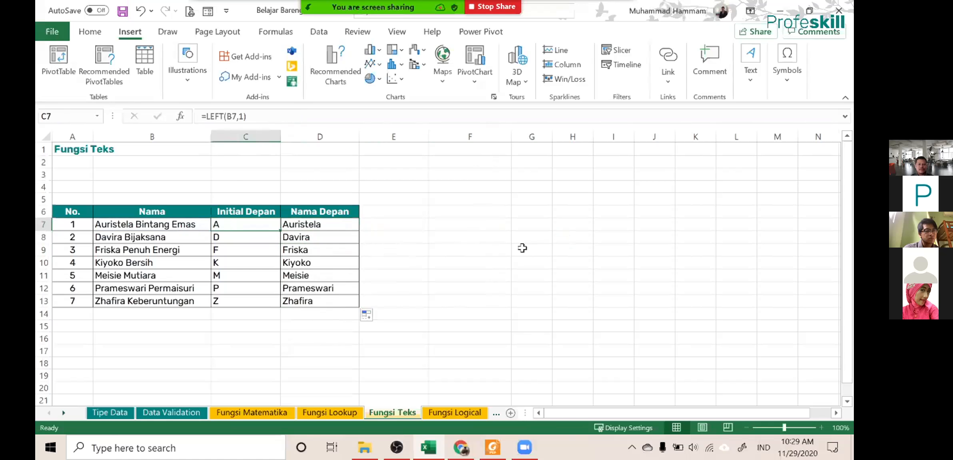
key(Right)
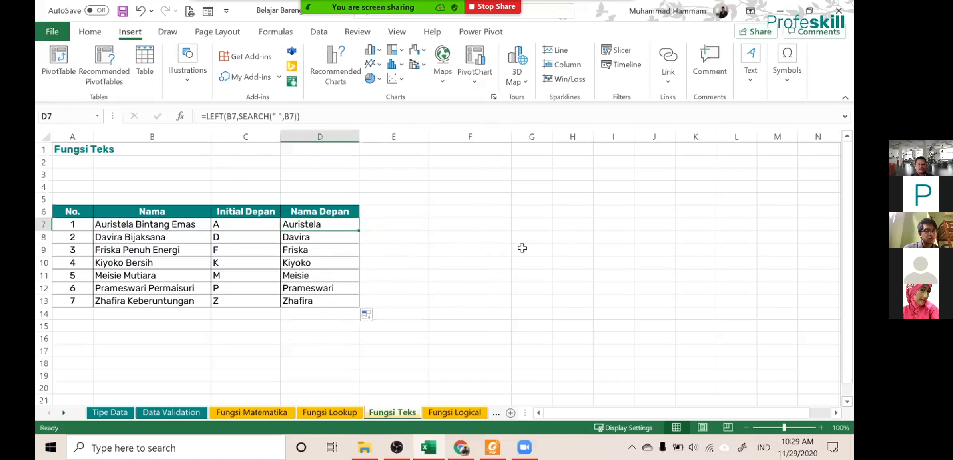
- Enter =C7&" "&D7 in E7 to join the initial and first name with a space
key(Right)
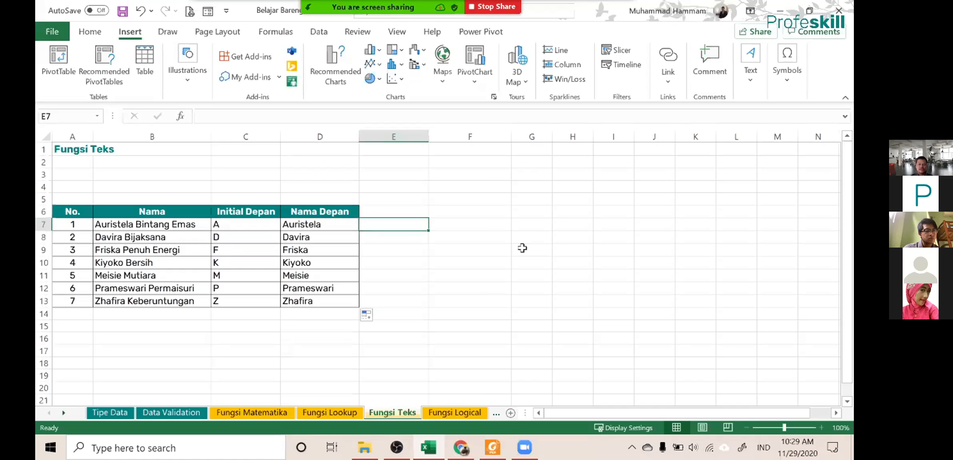
text(=)
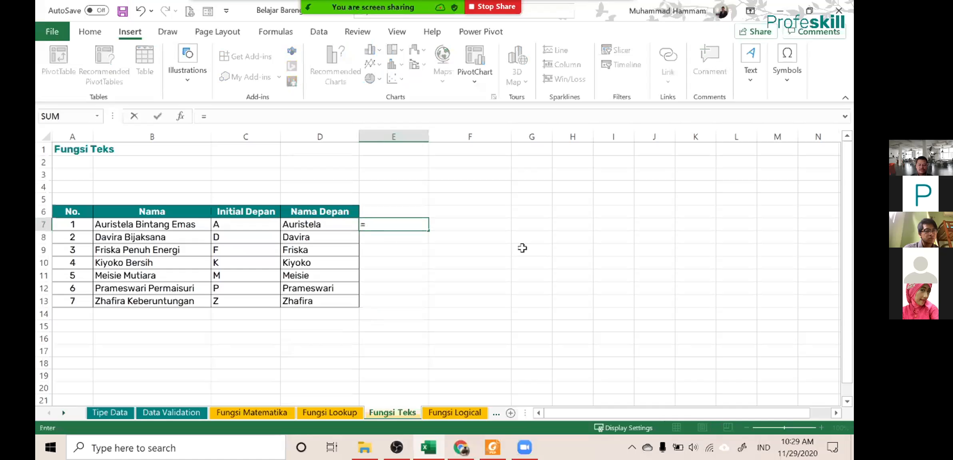
key(Left)
key(Left)
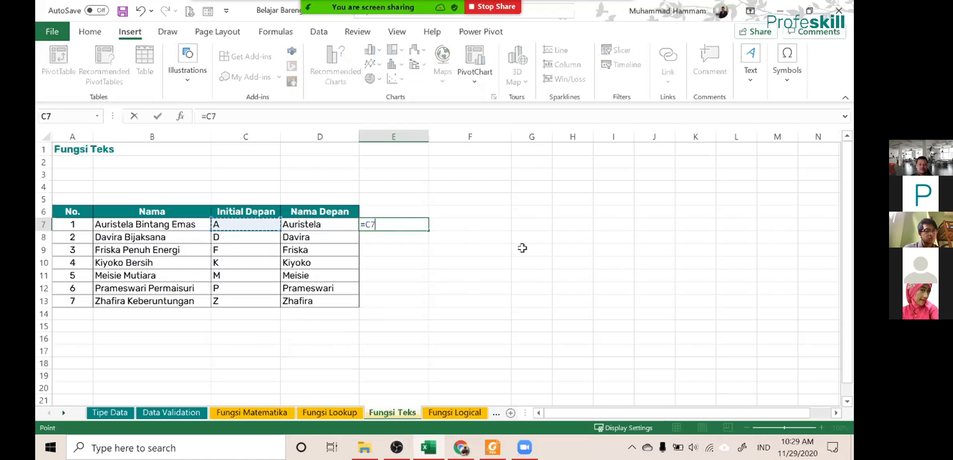
text(&)
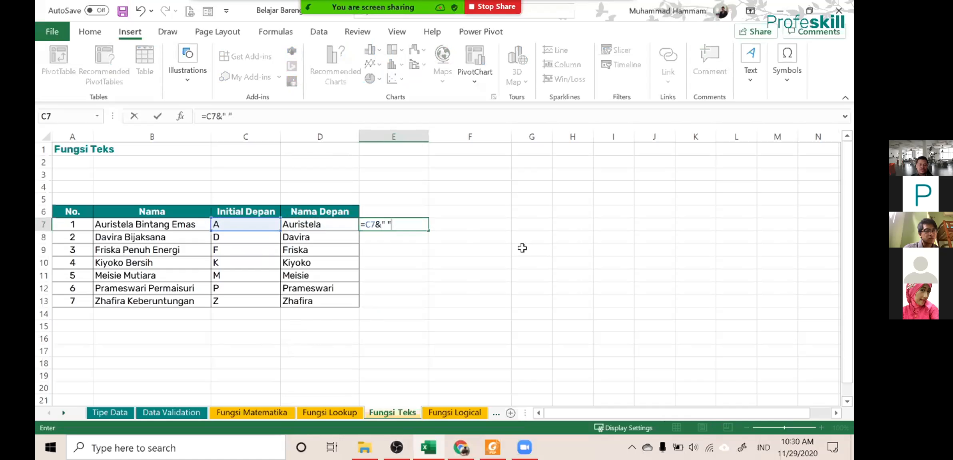
text(&)
click(330, 227)
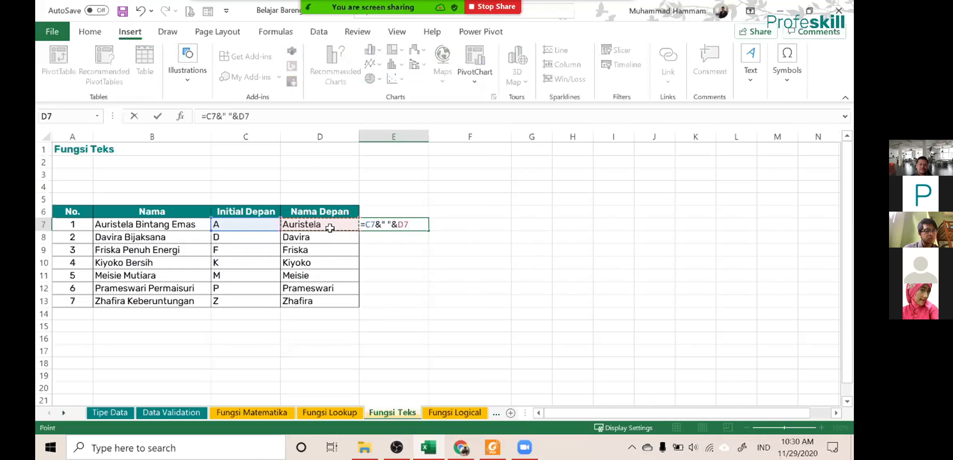
key(Return)
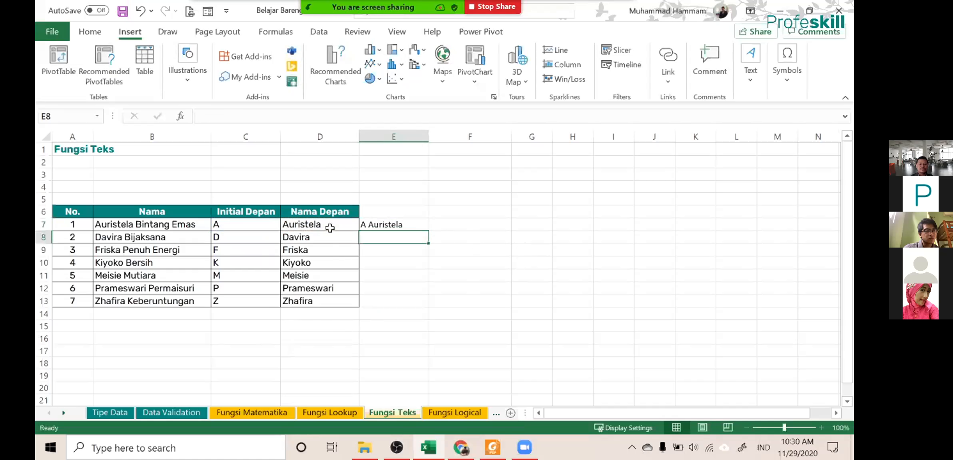
- Fill the joined-text formula from E7 down to E13
click(404, 225)
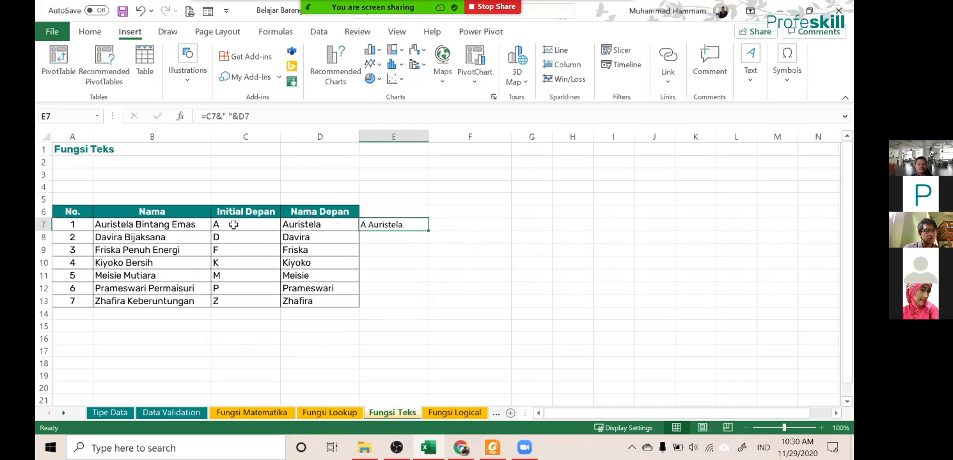
drag(428, 230, 418, 302)
click(393, 226)
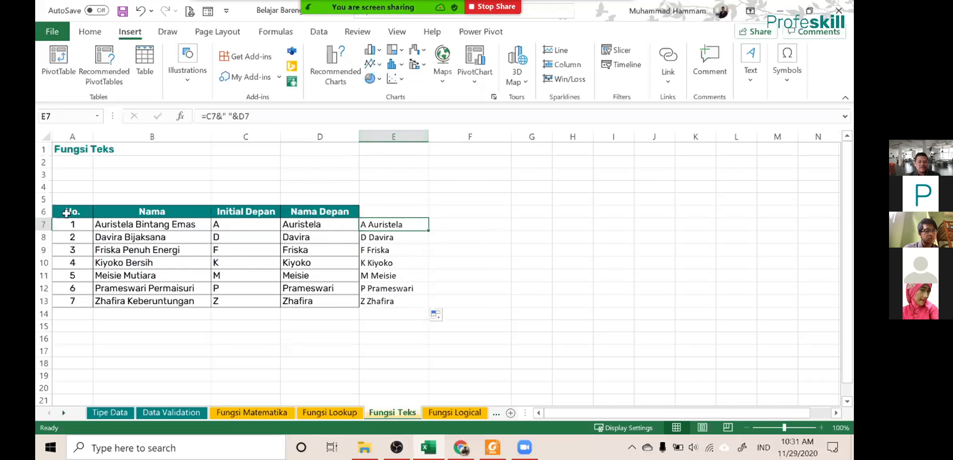
- Delete column E containing the joined initial and first name formulas
drag(66, 213, 306, 214)
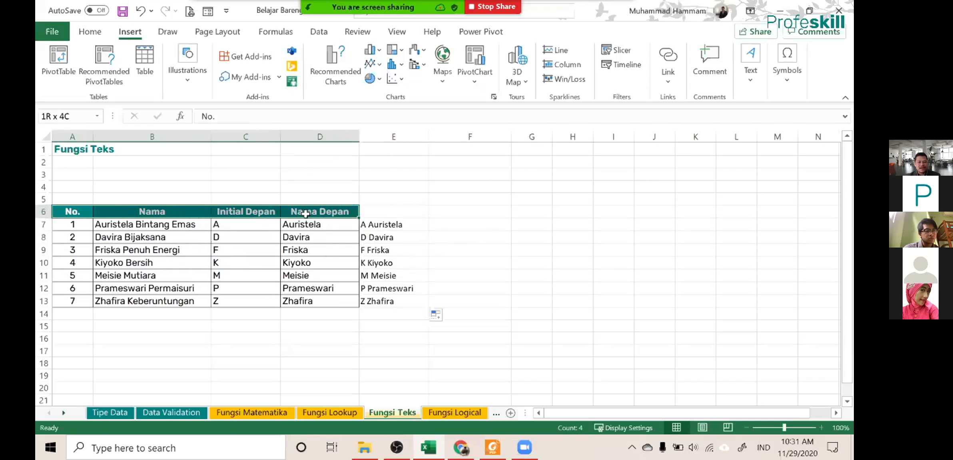
click(404, 224)
right_click(391, 133)
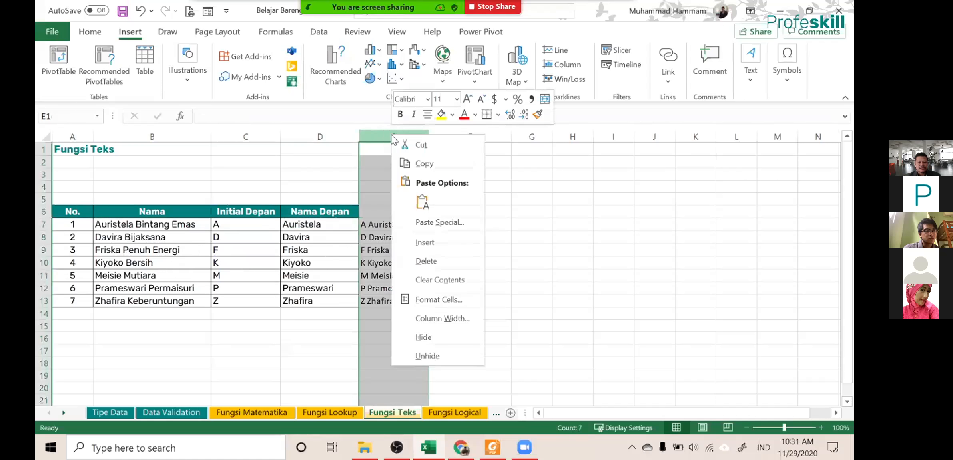
click(432, 257)
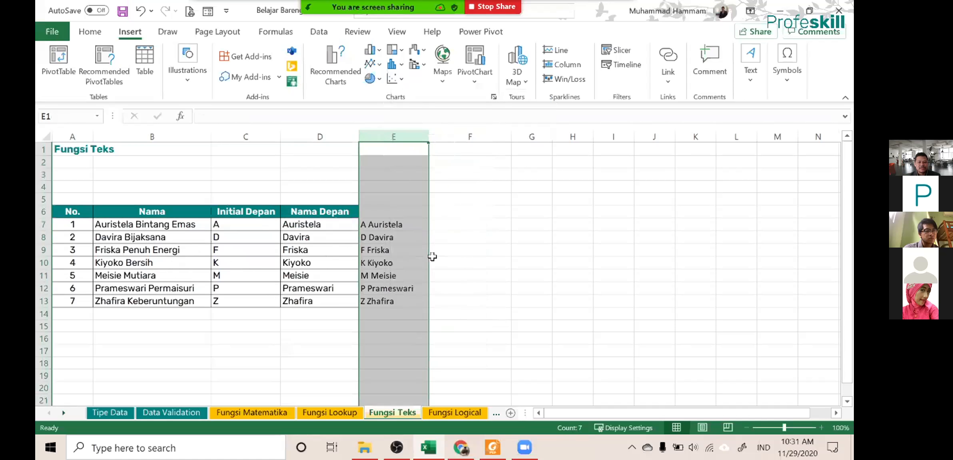
click(334, 248)
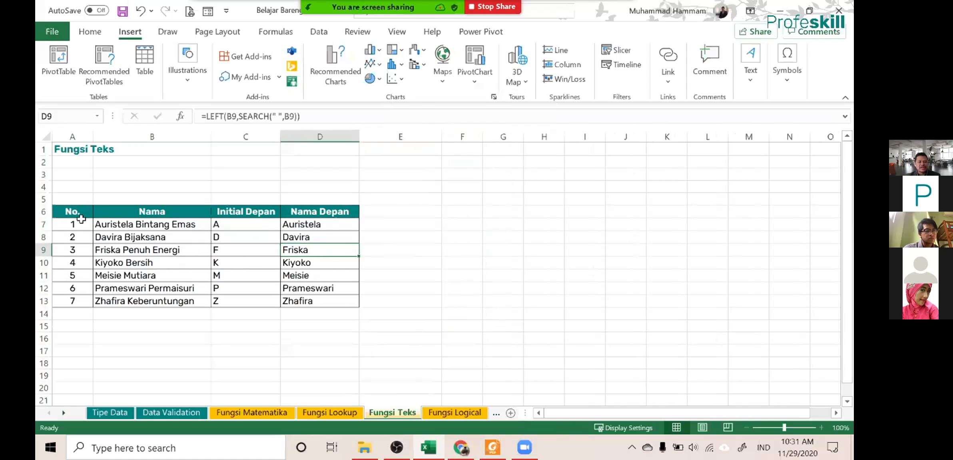
- Convert the name list in A6:D13 into an Excel table with its header row
click(71, 213)
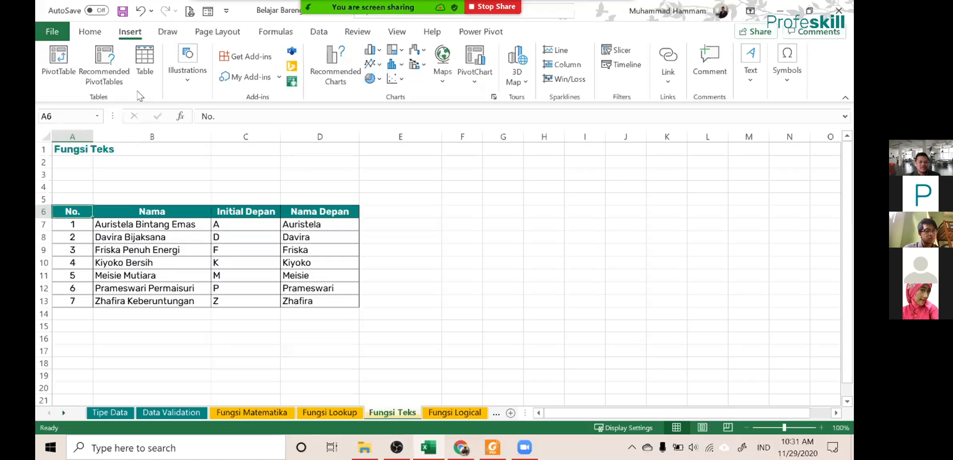
click(144, 60)
click(260, 221)
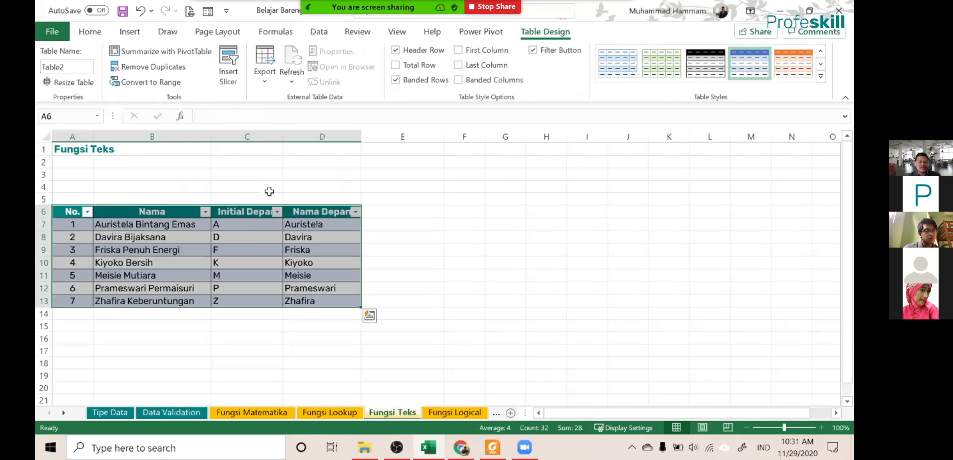
click(171, 236)
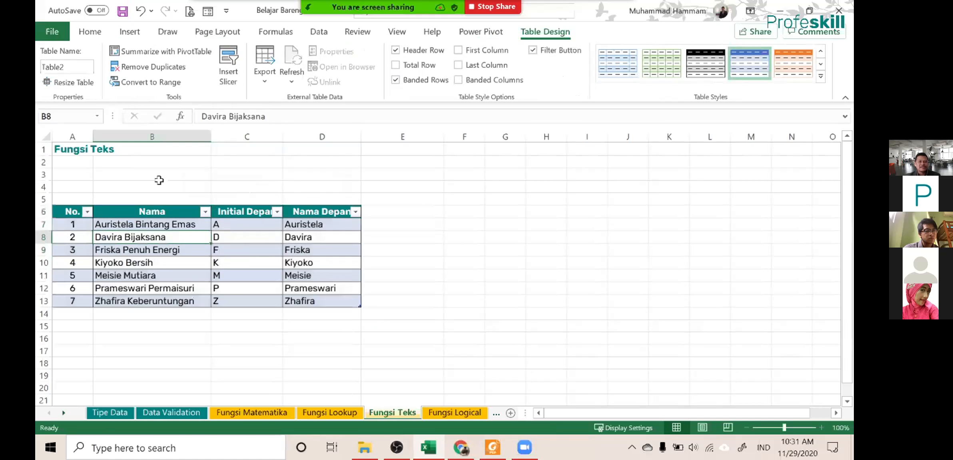
- Load the table into the Power Query Editor and bring the editor window back to full screen
click(323, 37)
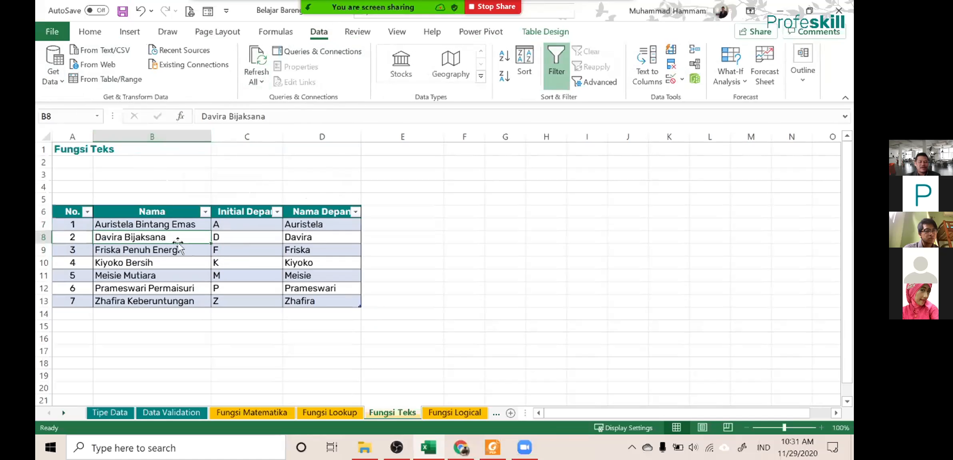
click(110, 80)
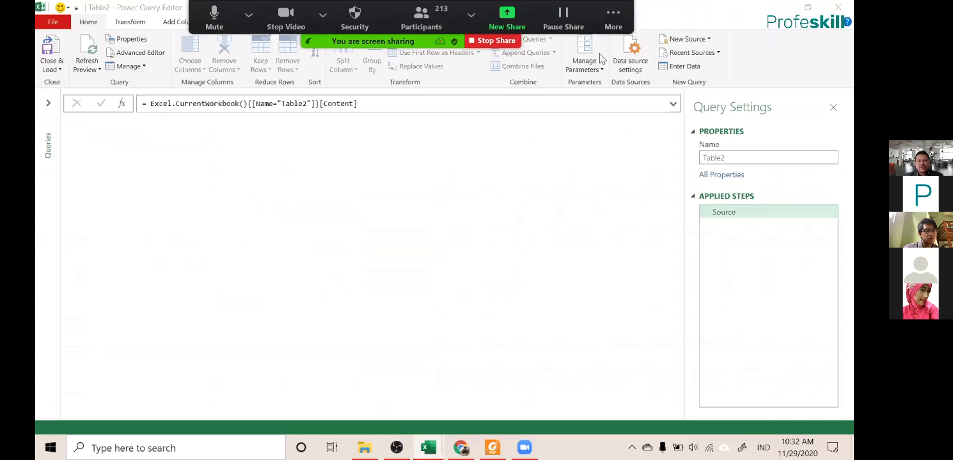
click(615, 16)
click(643, 129)
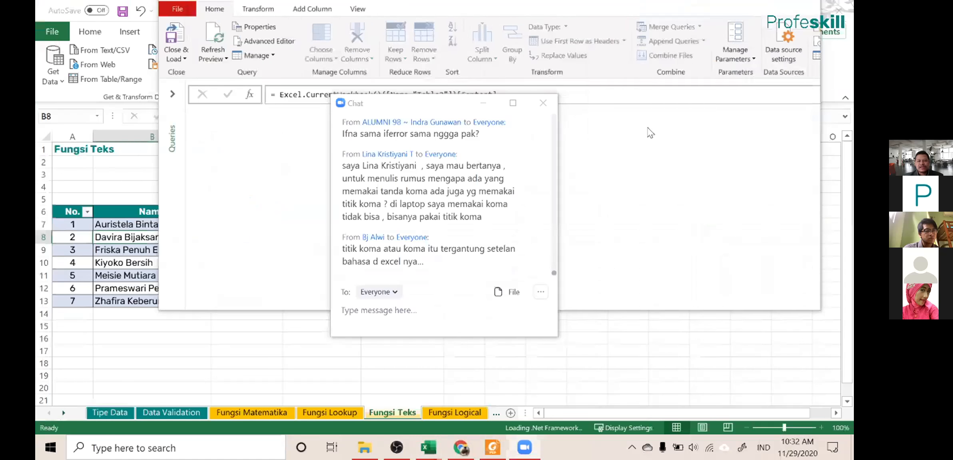
drag(492, 15, 399, 1)
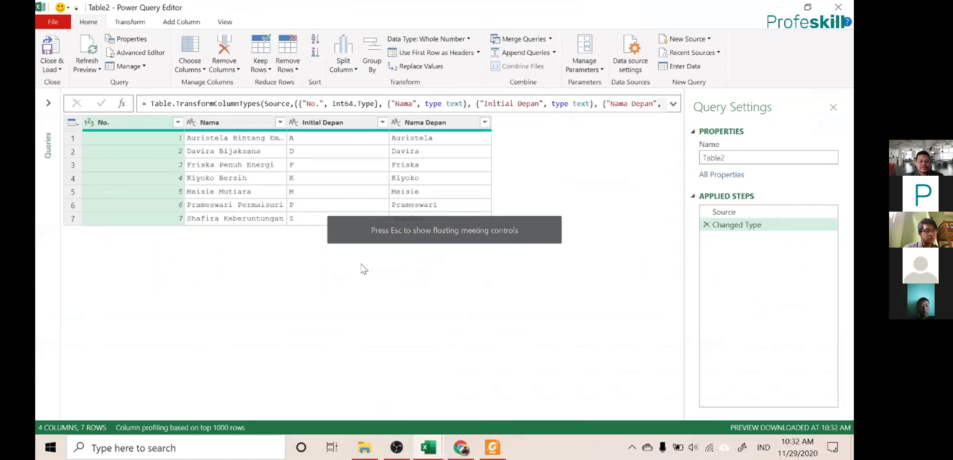
- Select the entire Nama column in the query preview
click(231, 169)
click(254, 140)
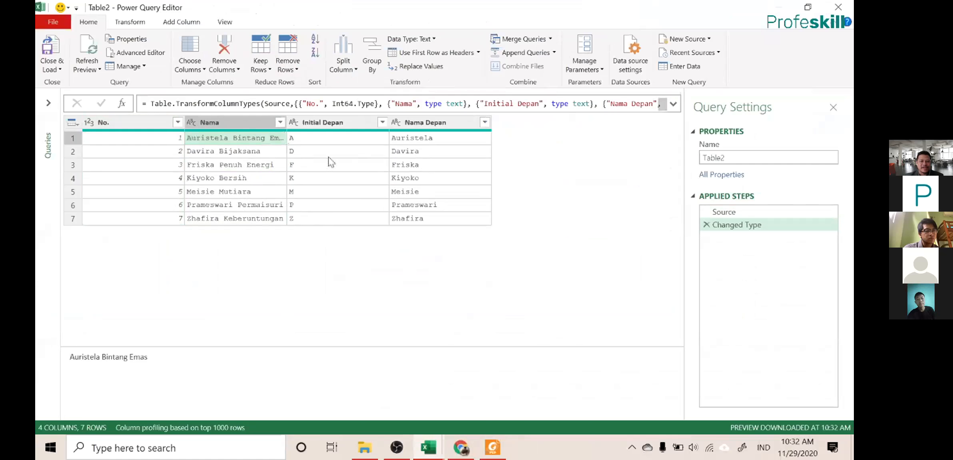
click(231, 121)
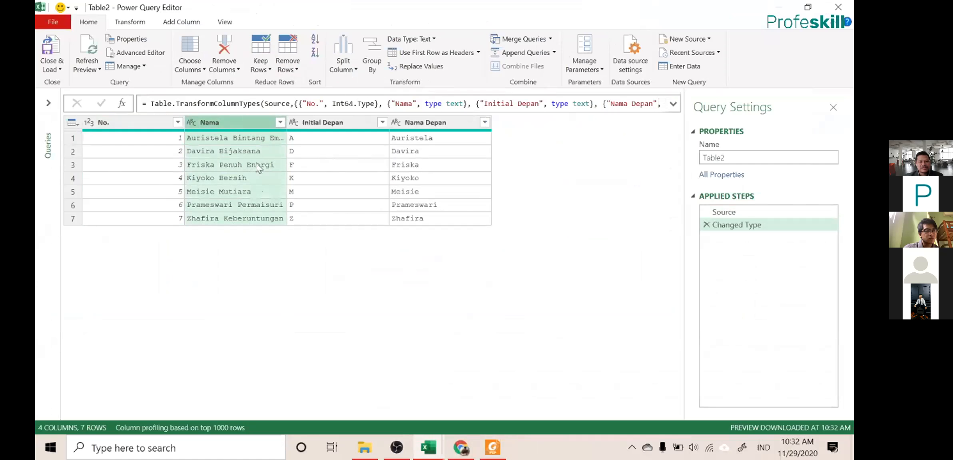
- Examine the text Extract options offered for transforming the Nama column and for adding a new column from it
click(139, 24)
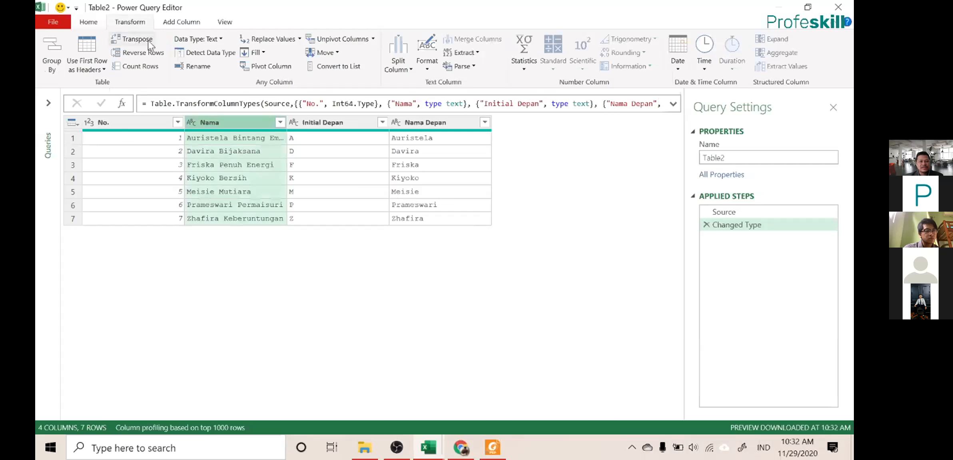
click(184, 25)
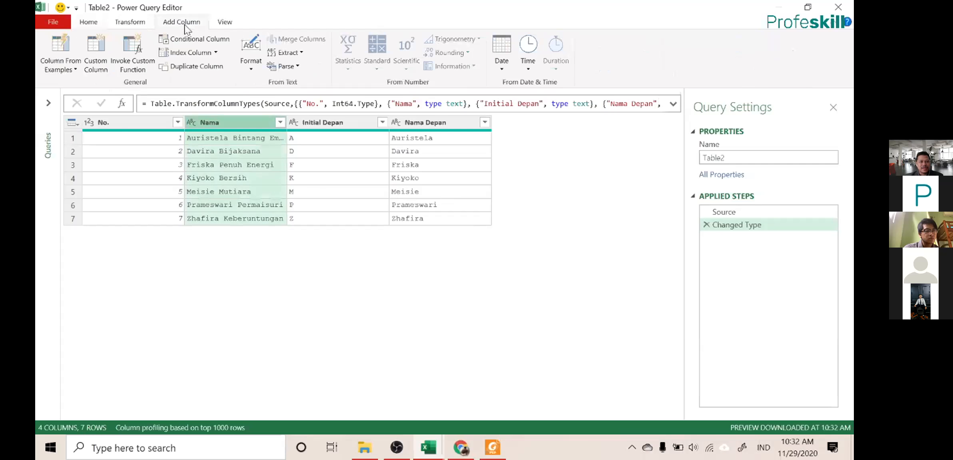
click(301, 59)
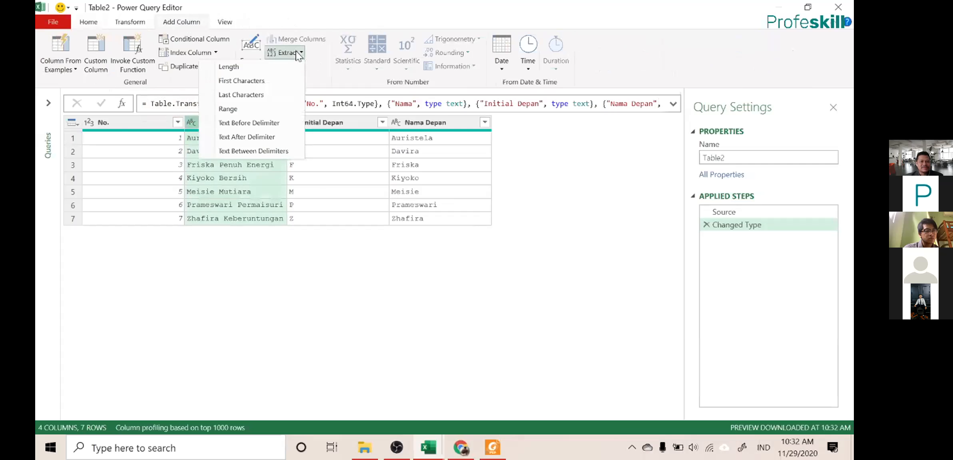
click(294, 55)
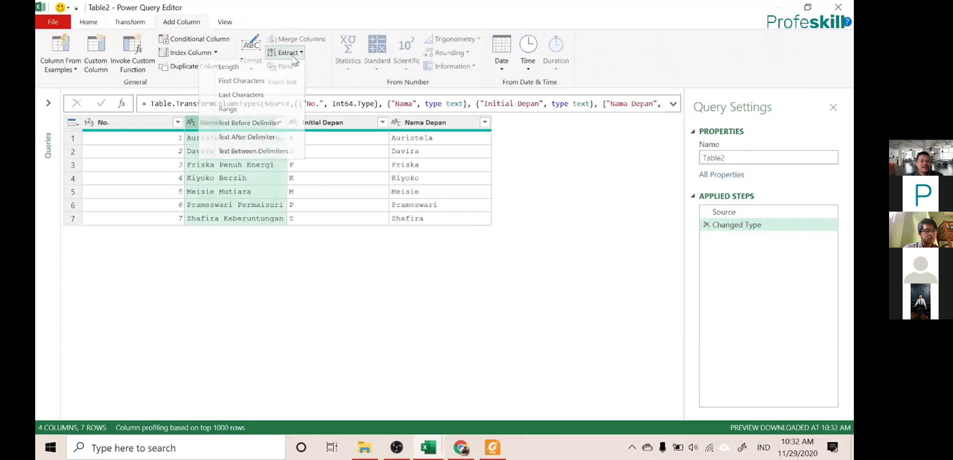
click(286, 56)
click(287, 56)
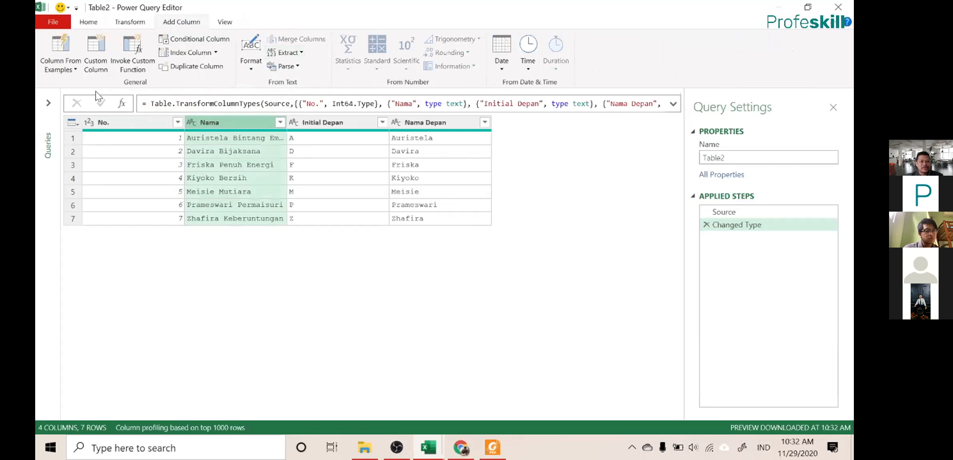
click(132, 22)
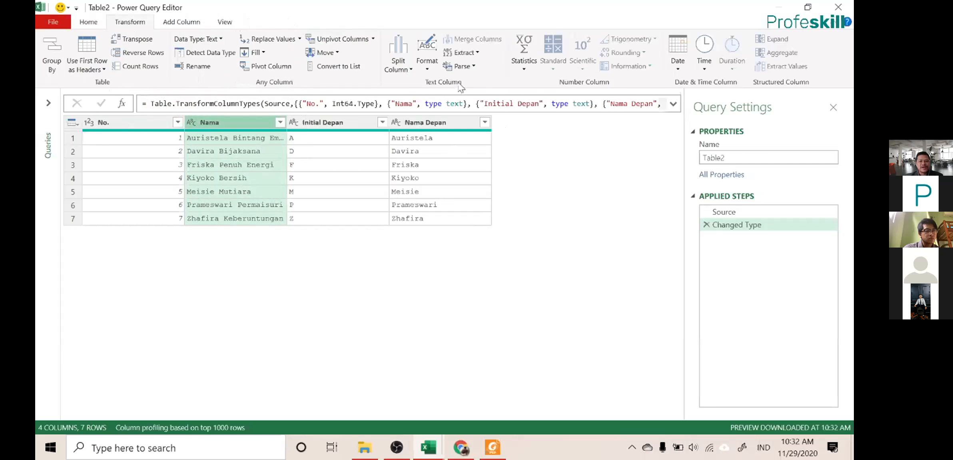
click(477, 55)
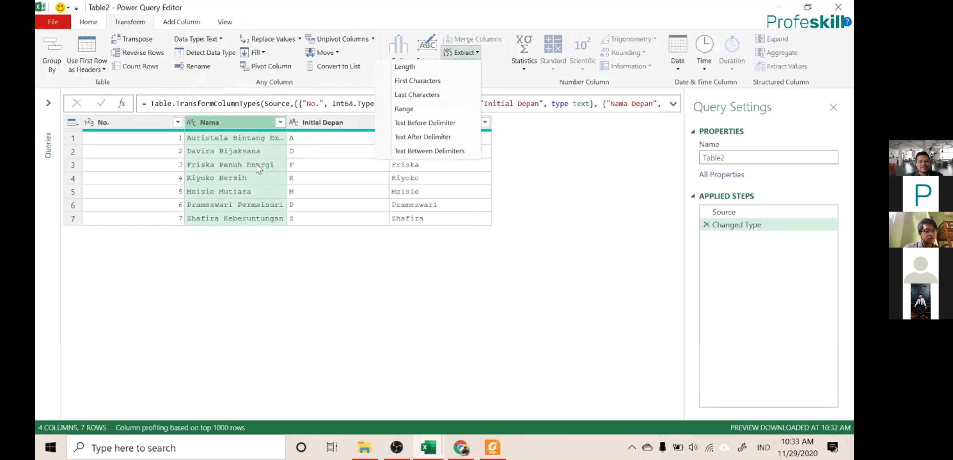
- Add a column from Nama extracting the text after a space delimiter, scanning from the end of the input
click(183, 24)
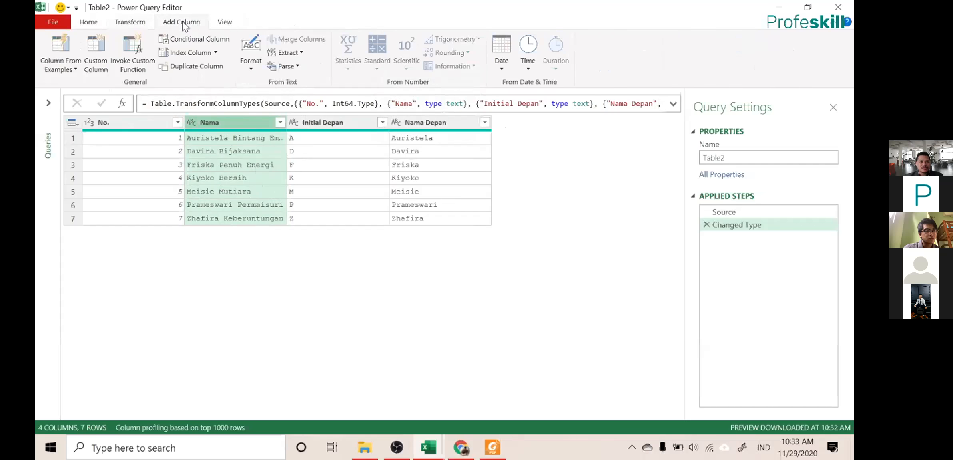
click(297, 53)
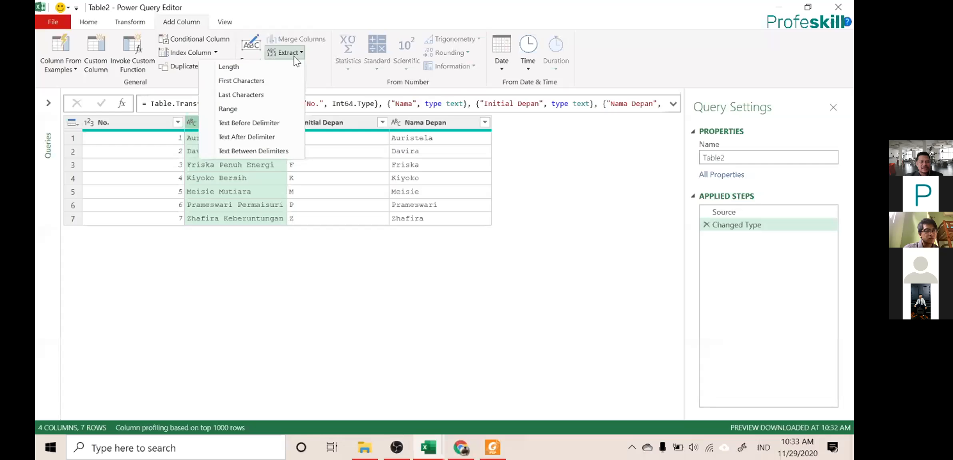
click(277, 138)
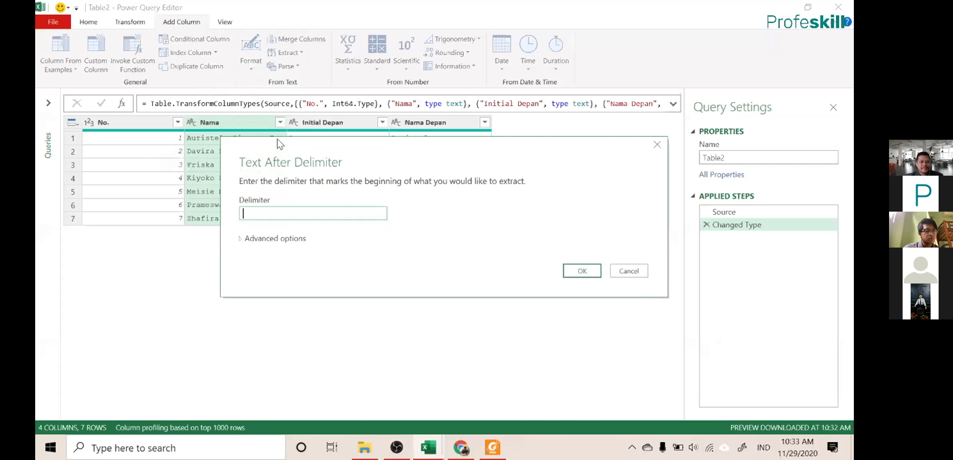
click(240, 241)
key(shift+Tab)
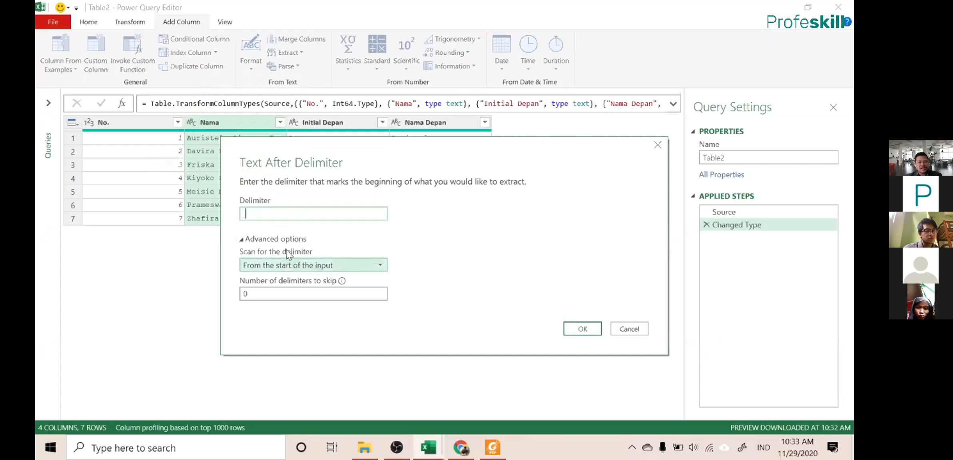
click(382, 268)
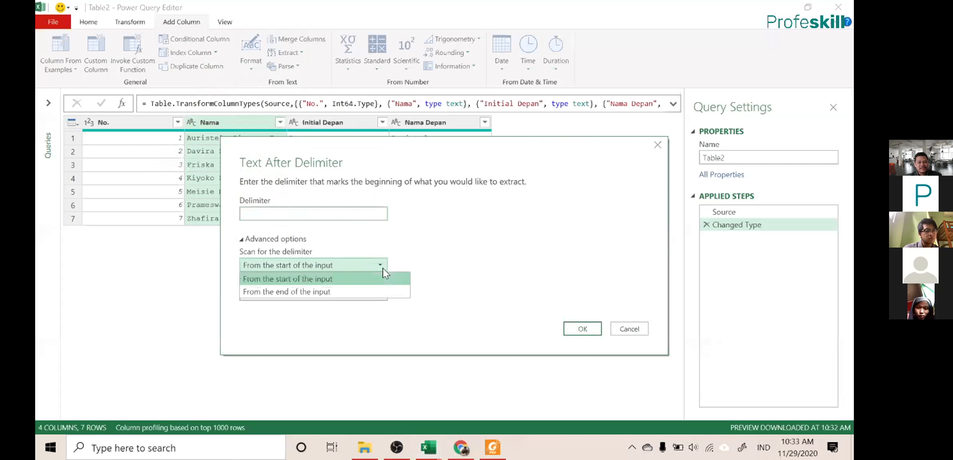
click(335, 292)
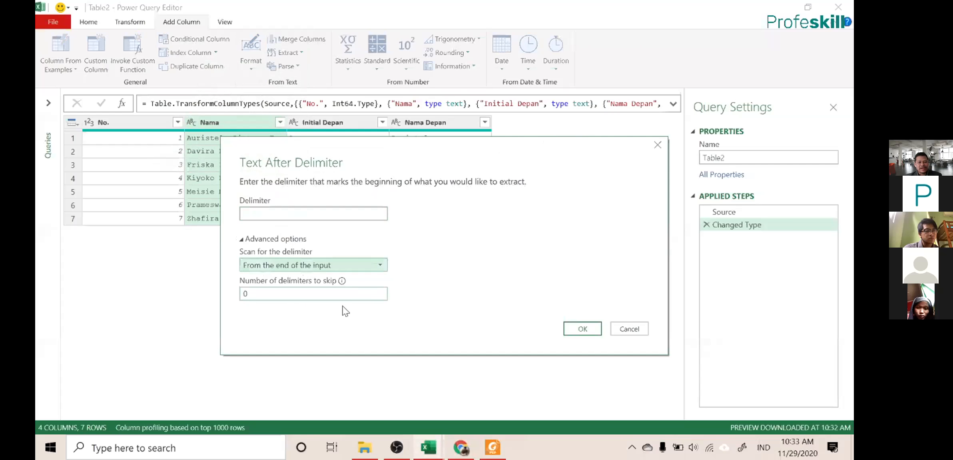
click(580, 329)
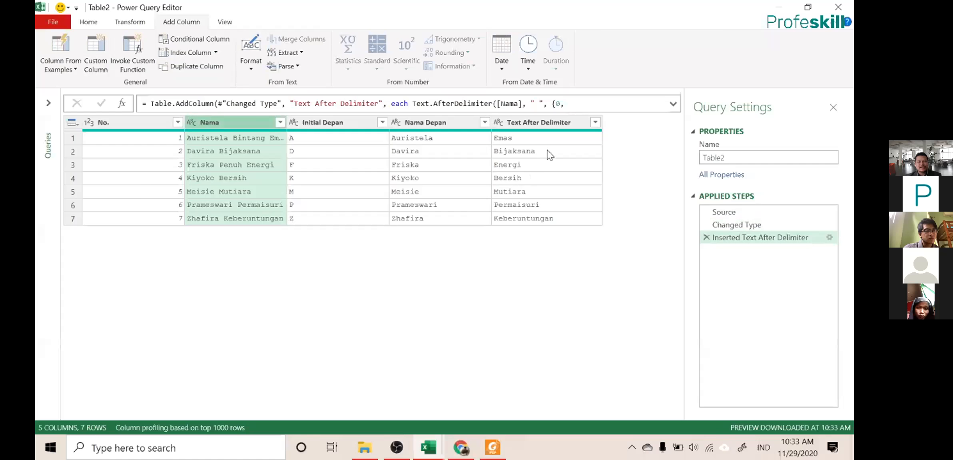
- Close the query and load its result as a table on the existing Fungsi Teks worksheet, starting at cell F6
click(89, 23)
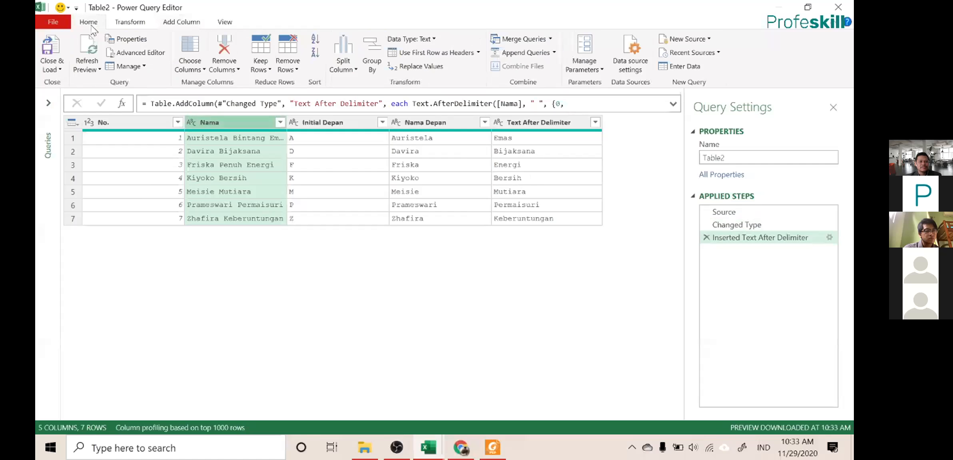
click(54, 71)
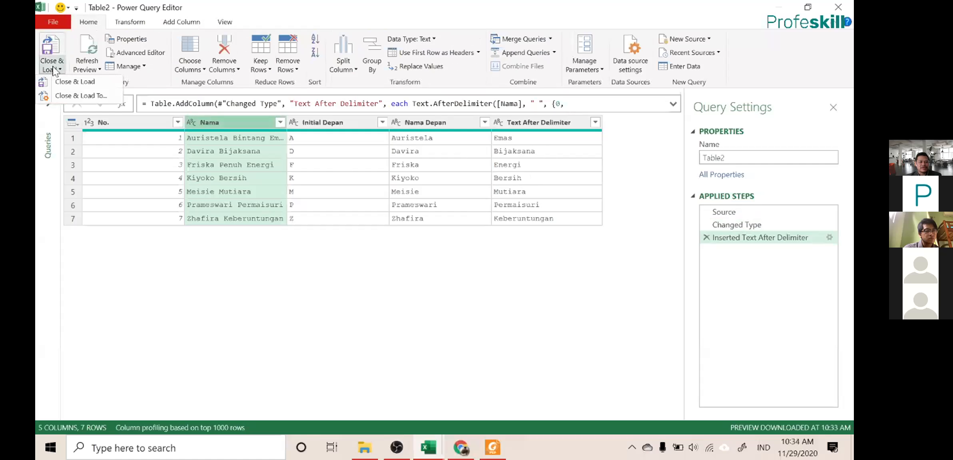
click(75, 82)
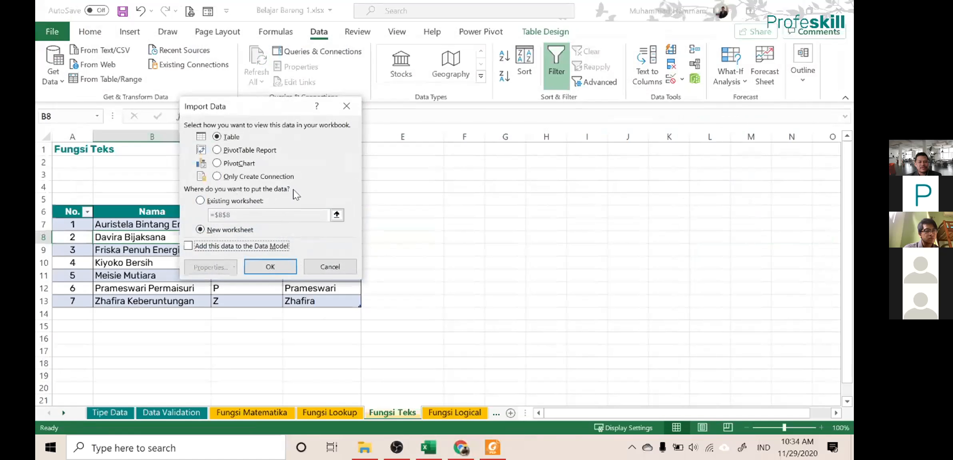
click(201, 202)
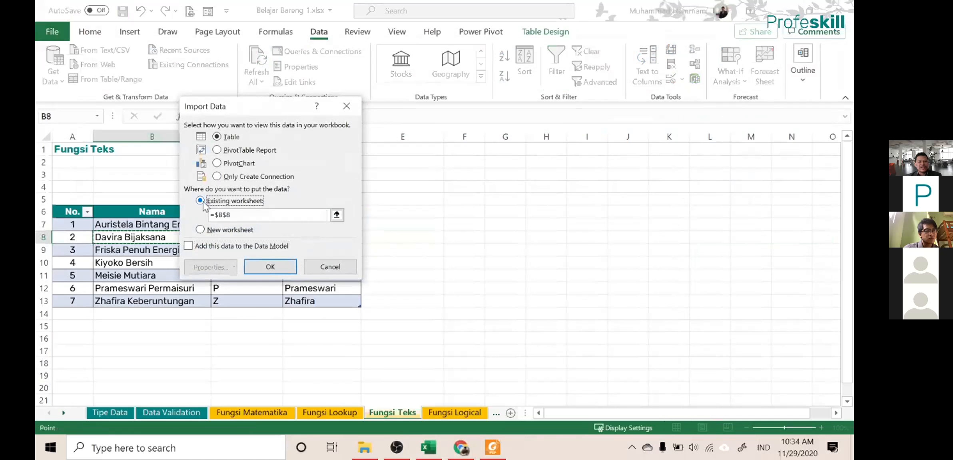
drag(235, 216, 207, 224)
key(BackSpace)
click(458, 210)
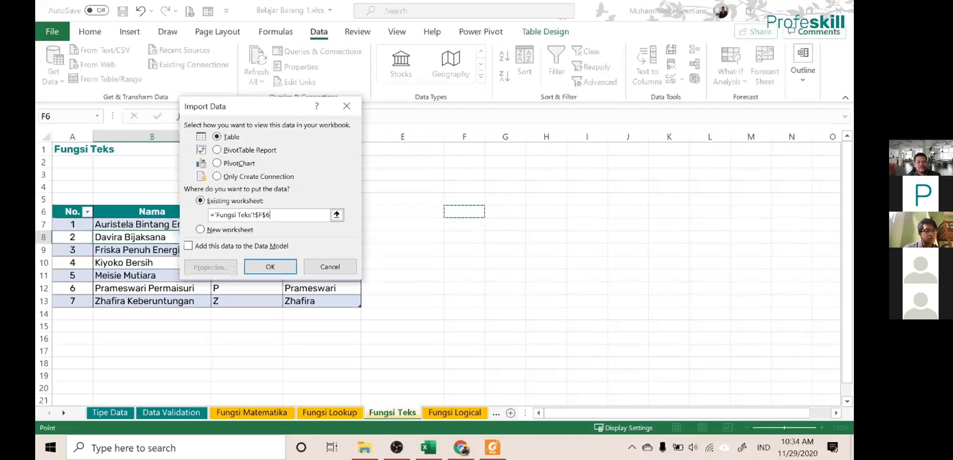
click(268, 266)
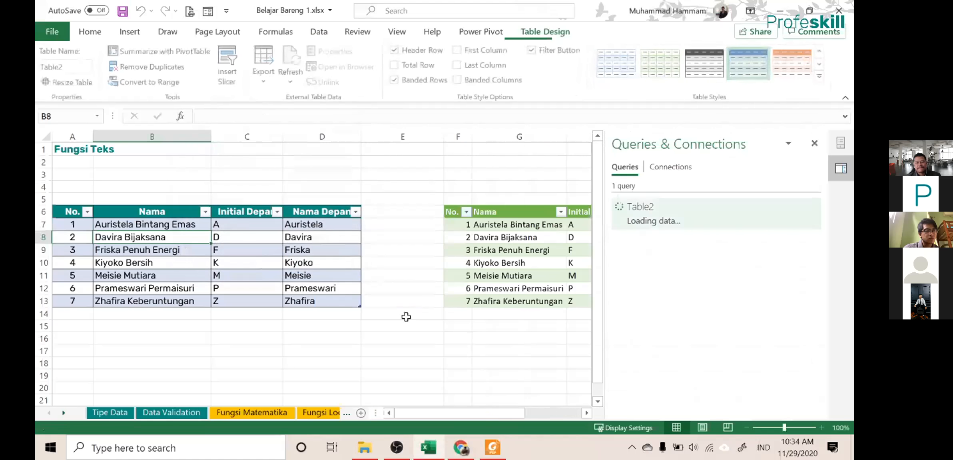
- Review the last names in the Text After Delimiter column of the loaded table
drag(418, 412, 520, 379)
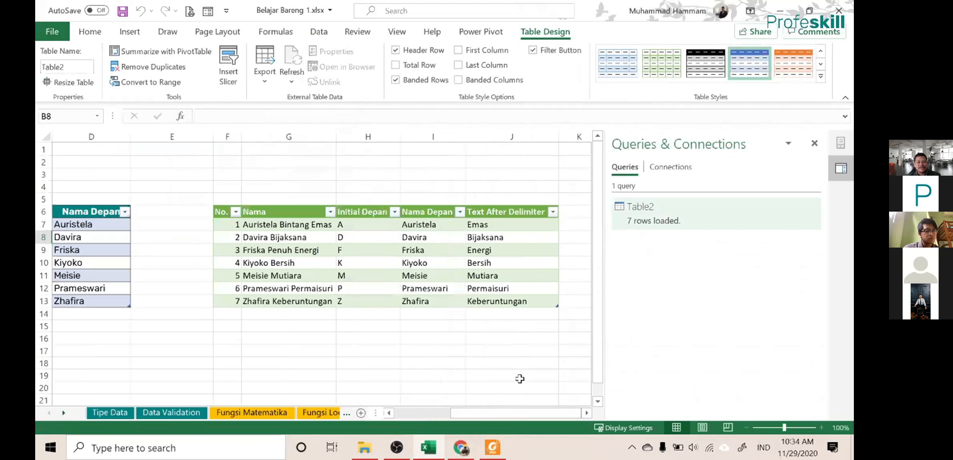
click(506, 214)
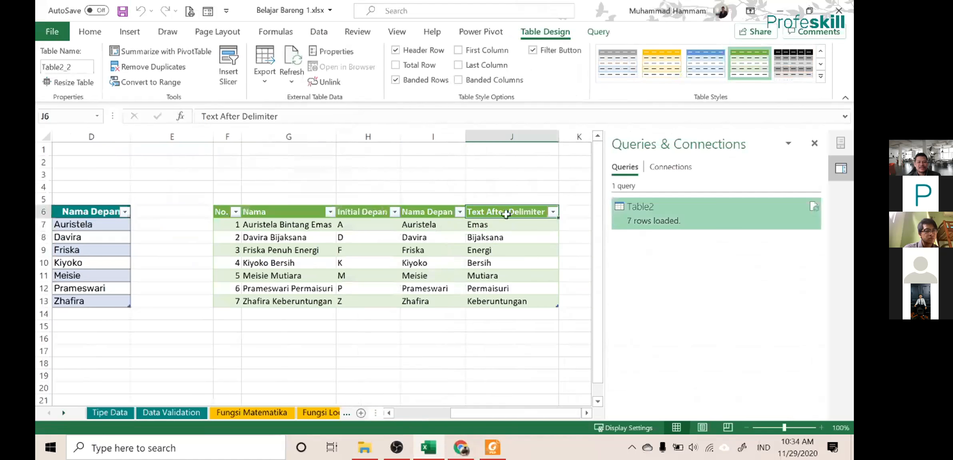
drag(502, 227, 499, 302)
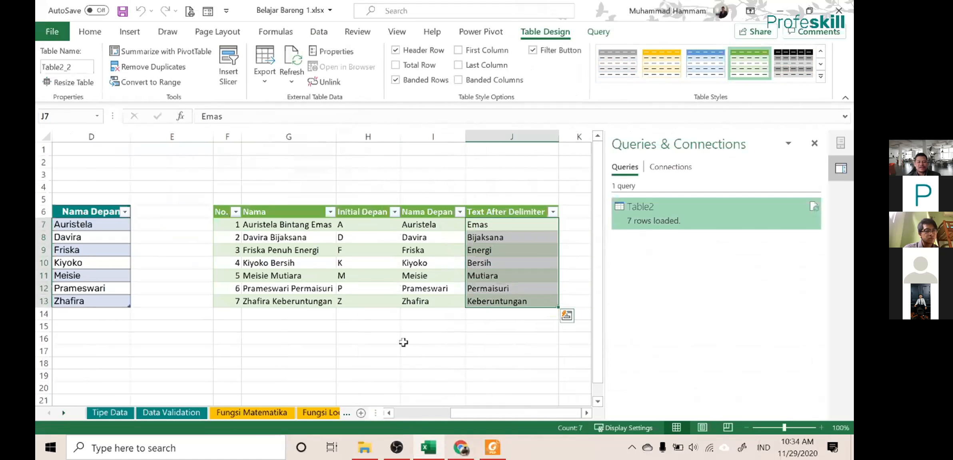
click(404, 343)
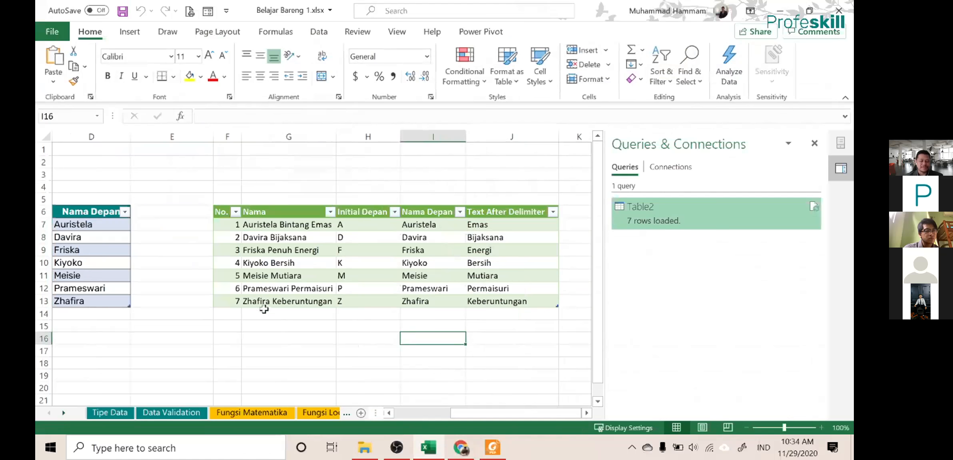
key(alt+Tab)
key(Tab)
key(Tab)
key(alt+Tab)
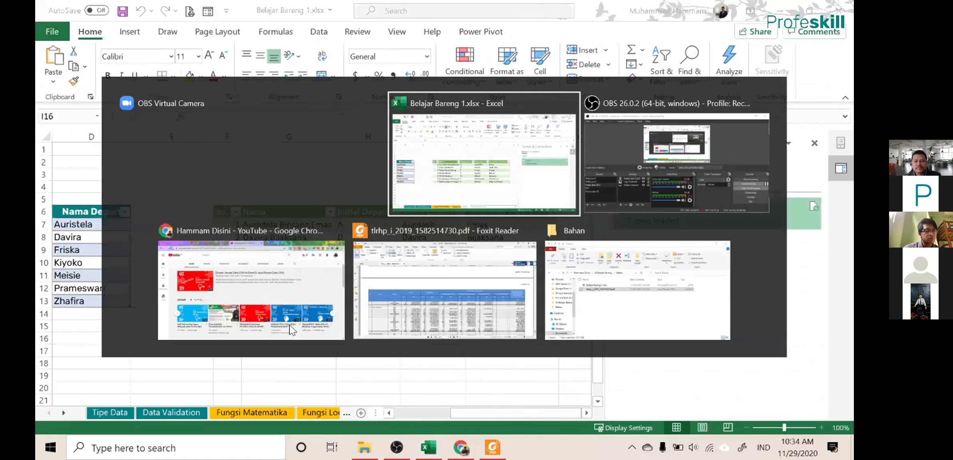
key(shift+Tab)
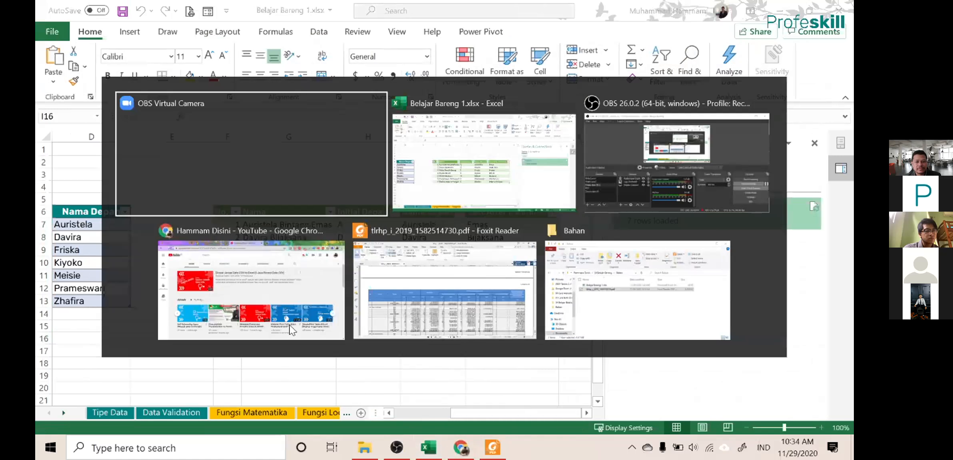
key(Tab)
key(Tab)
key(Tab)
key(Tab)
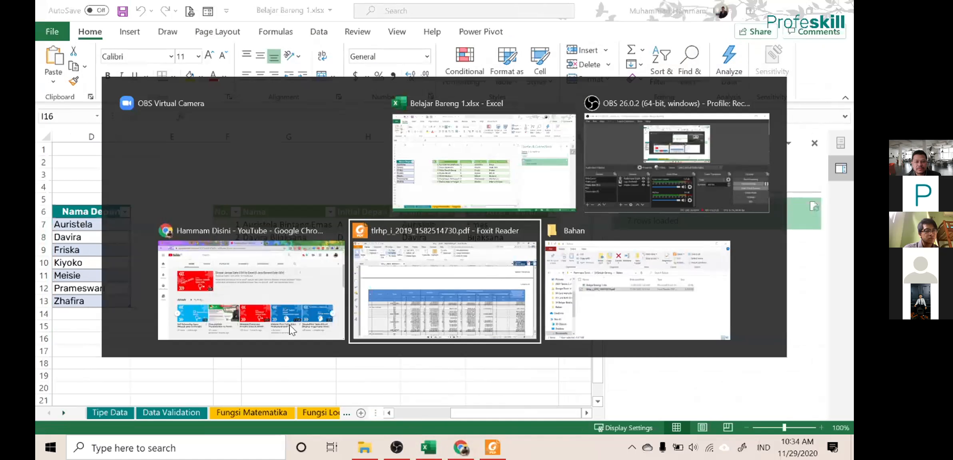
key(shift+Tab)
key(shift+Tab)
key(shift+Tab)
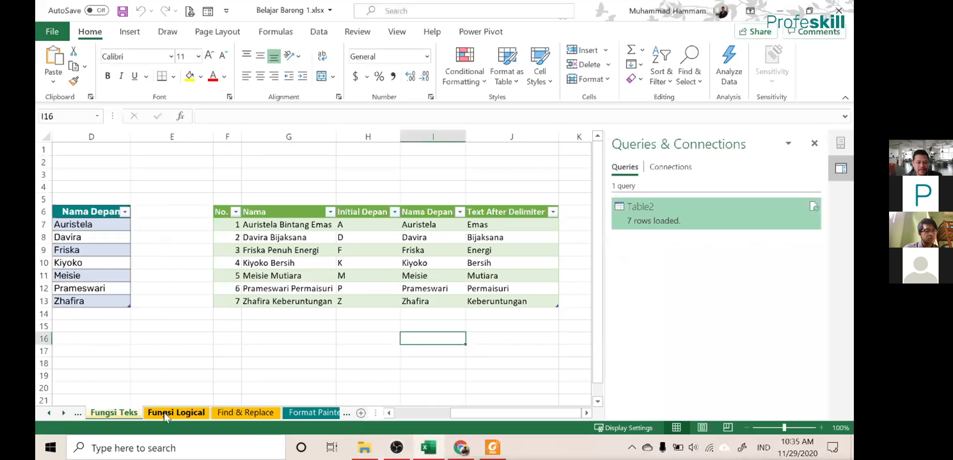
- Go to the Fungsi Logical sheet and close the Queries & Connections pane to see the whole table
click(164, 413)
mouse_move(411, 417)
mouse_down()
mouse_move(473, 417)
mouse_move(411, 417)
mouse_up()
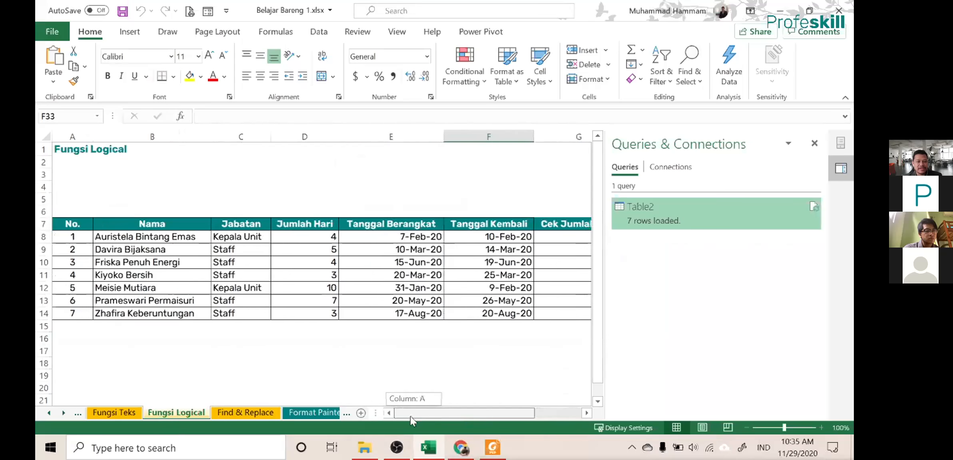
click(815, 143)
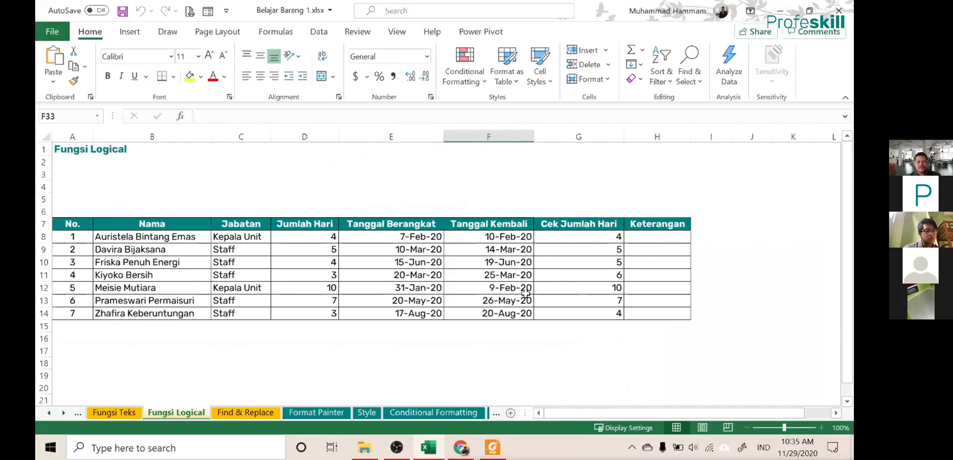
- Enter the formula =G8=D8 in cell H8 to compare Cek Jumlah Hari with Jumlah Hari
click(660, 238)
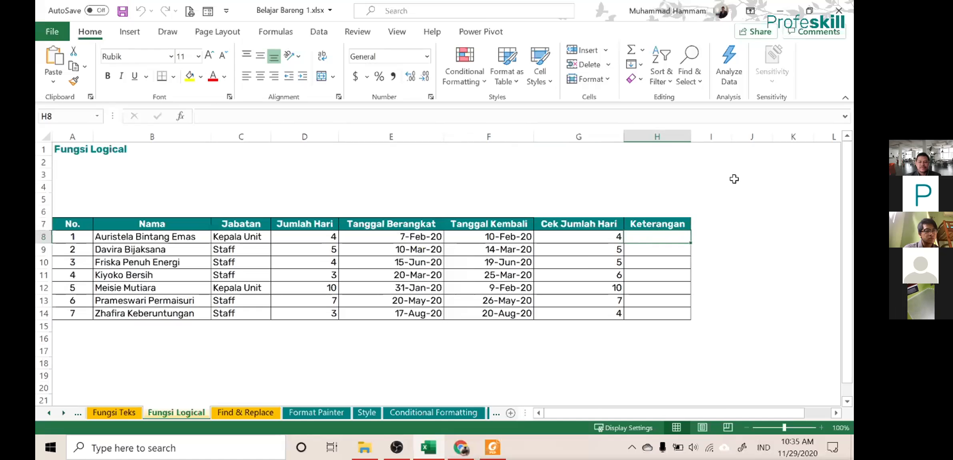
text(=)
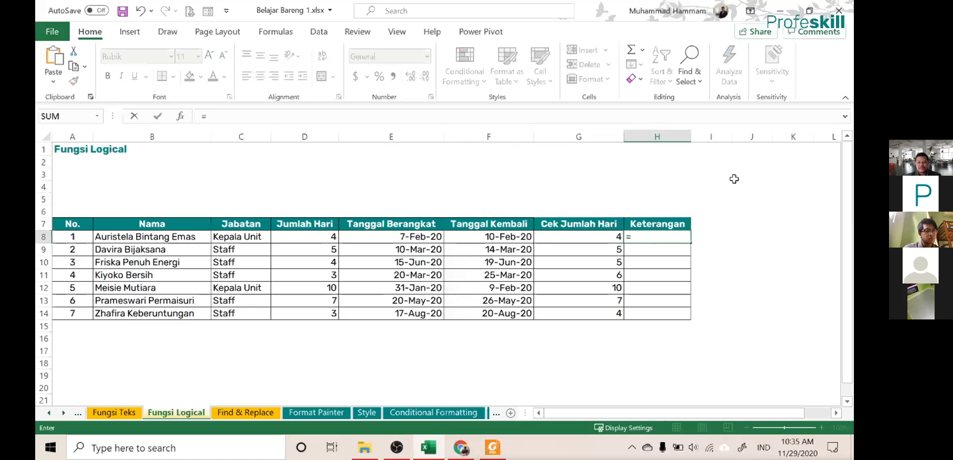
key(Left)
text(=)
key(Left)
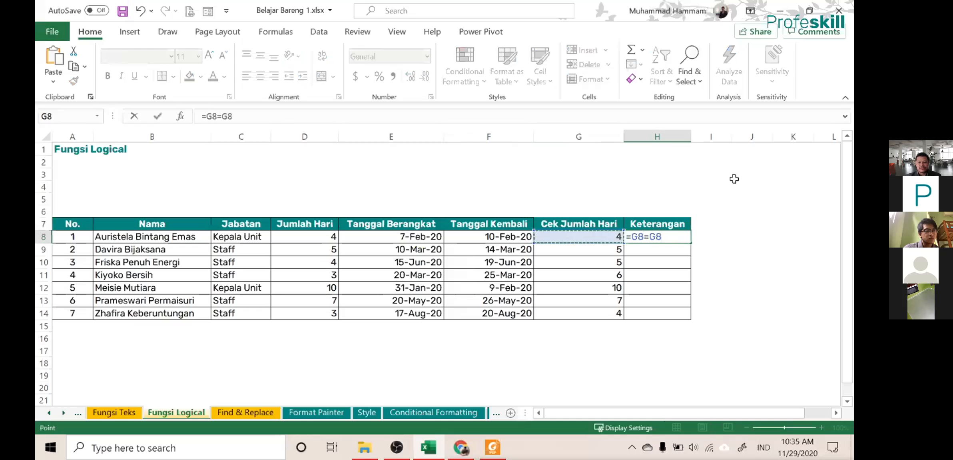
key(Left)
key(Left)
key(Left)
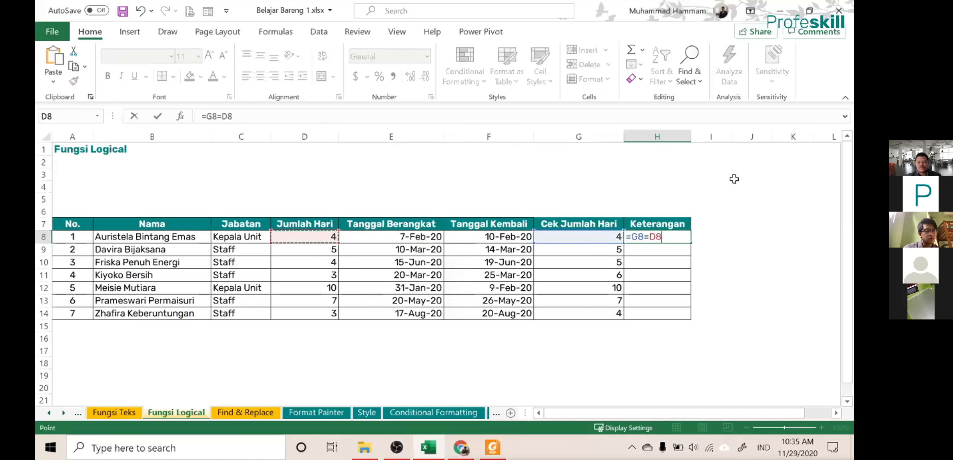
key(Return)
- Fill the comparison formula from H8 down the Keterangan column to row 14
click(663, 237)
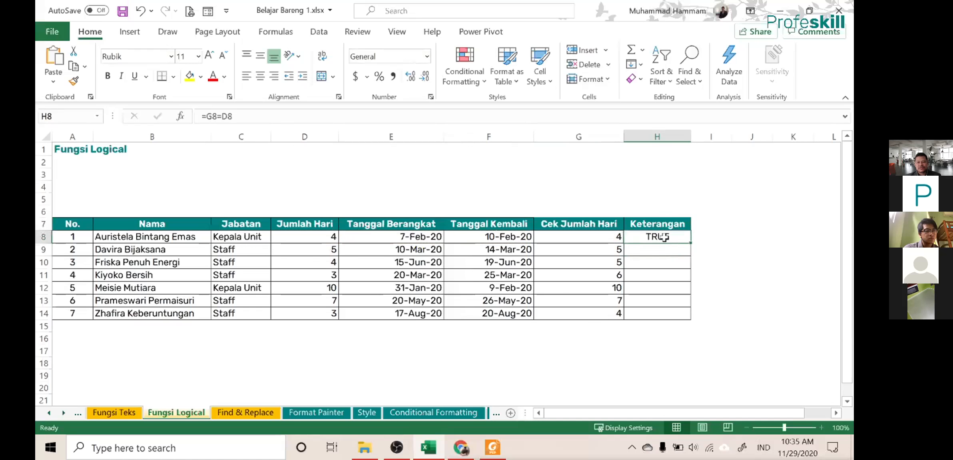
double_click(690, 244)
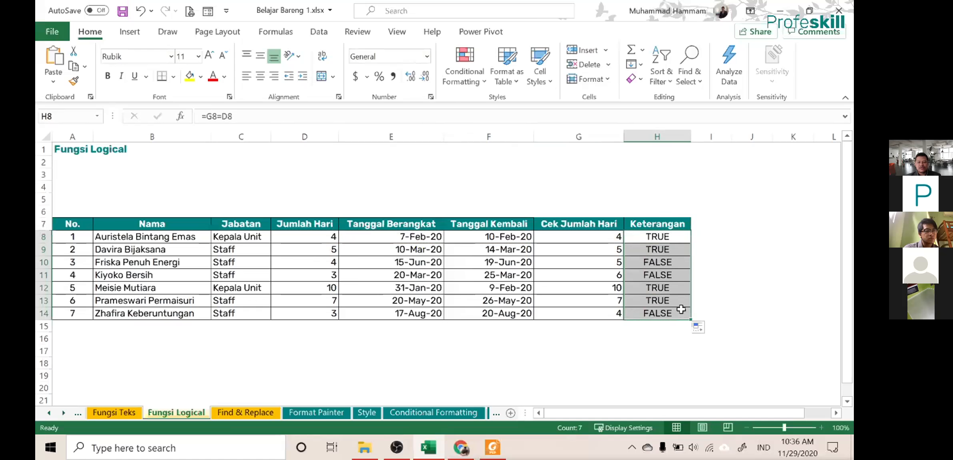
click(652, 265)
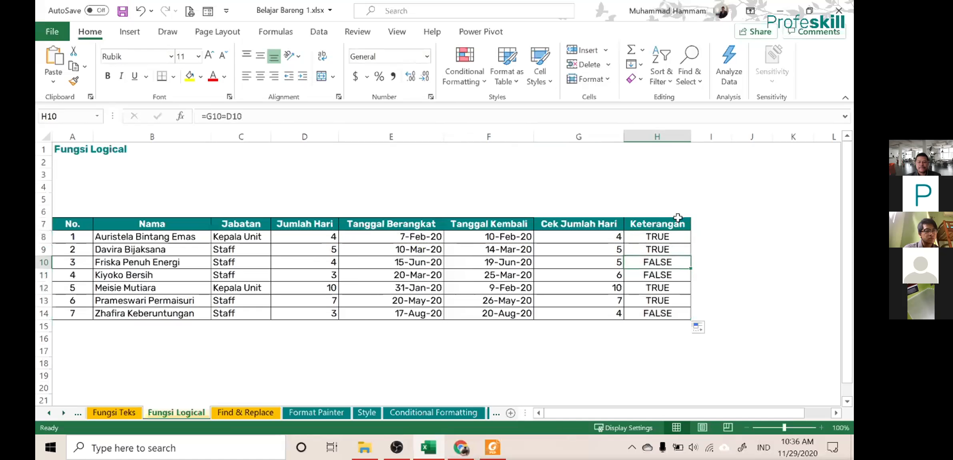
- Start replacing the H8 formula with an IF function that uses G8=D8 as its logical test
click(658, 237)
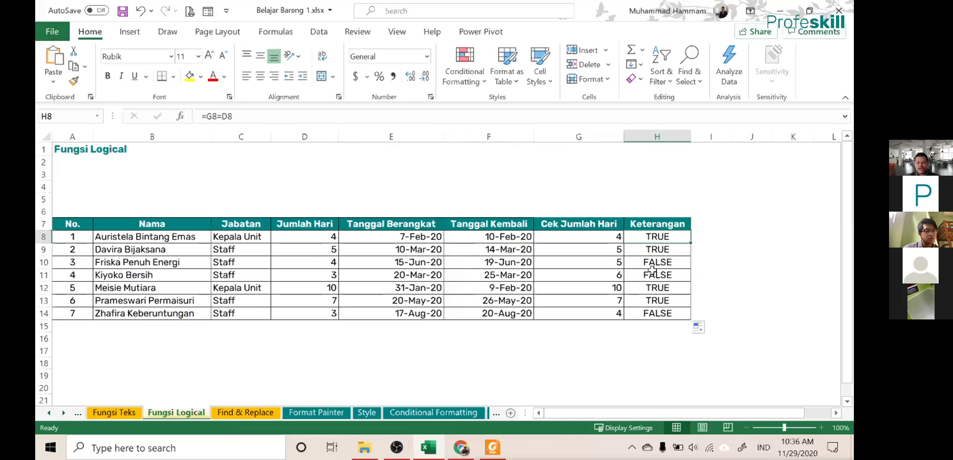
key(F2)
text(=if)
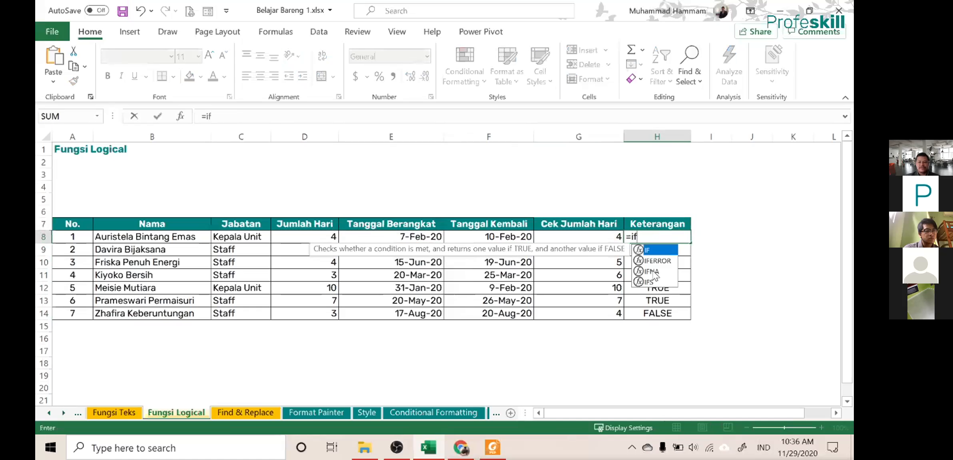
text(()
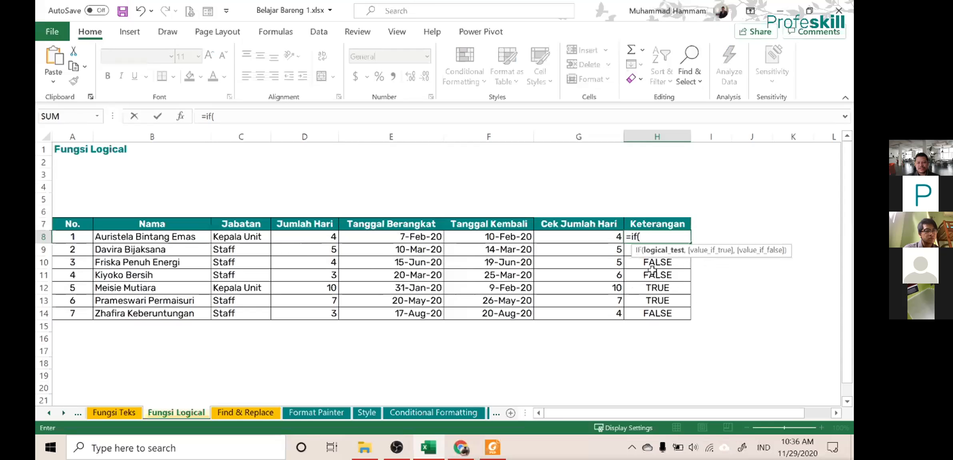
key(Left)
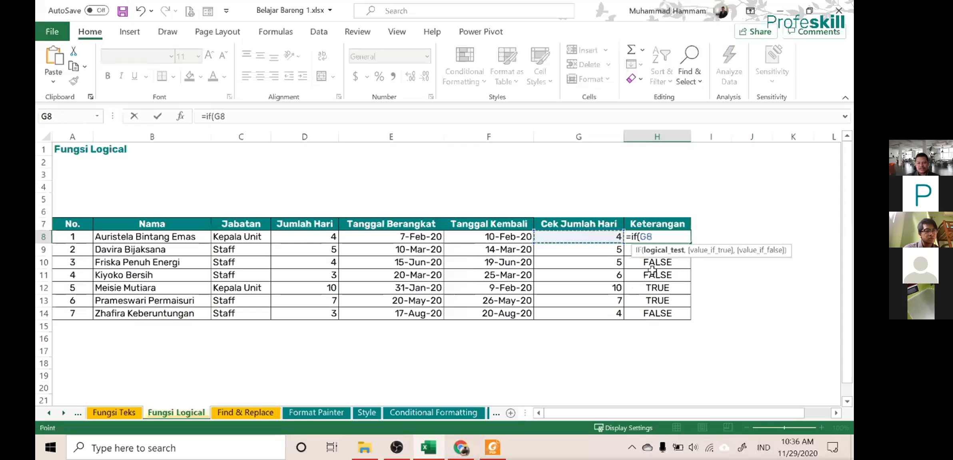
text(=)
key(Left)
key(Left)
key(Left)
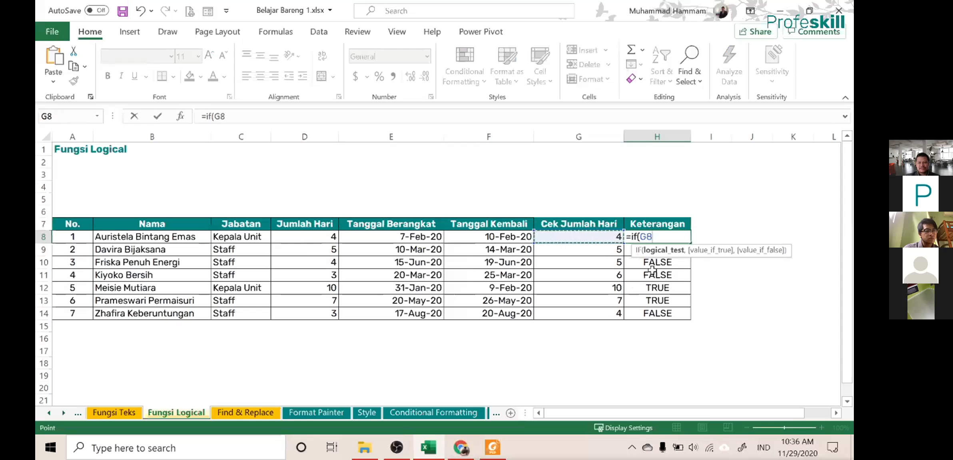
key(Left)
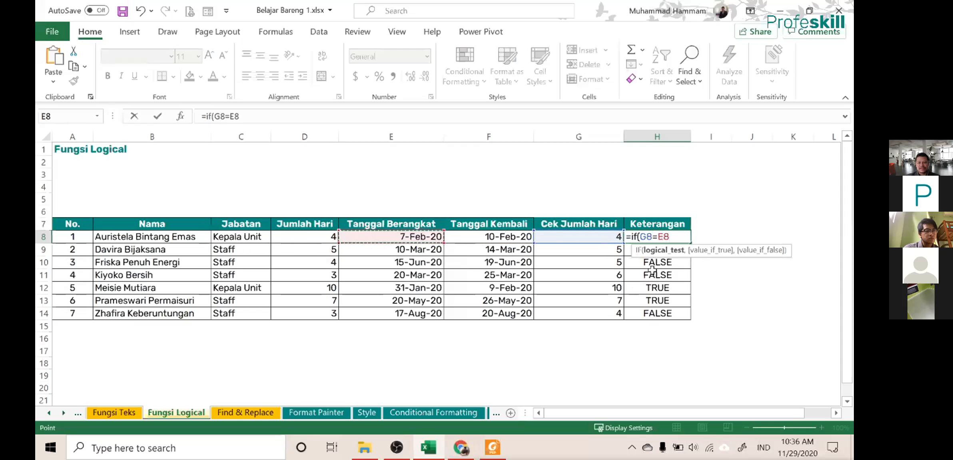
text(,)
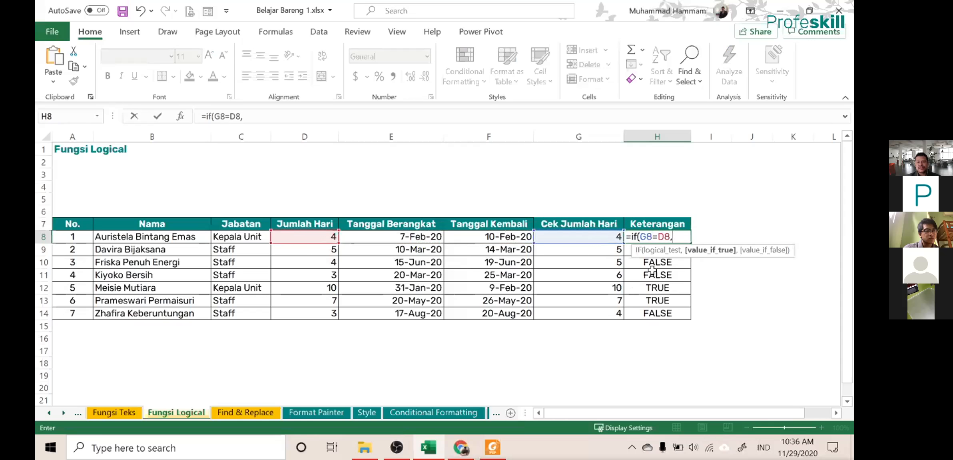
- Complete the H8 IF formula with "Sesuai" if true and "Tidak Sesuai" if false, and fill it down Keterangan to row 14
text("Sesuai)
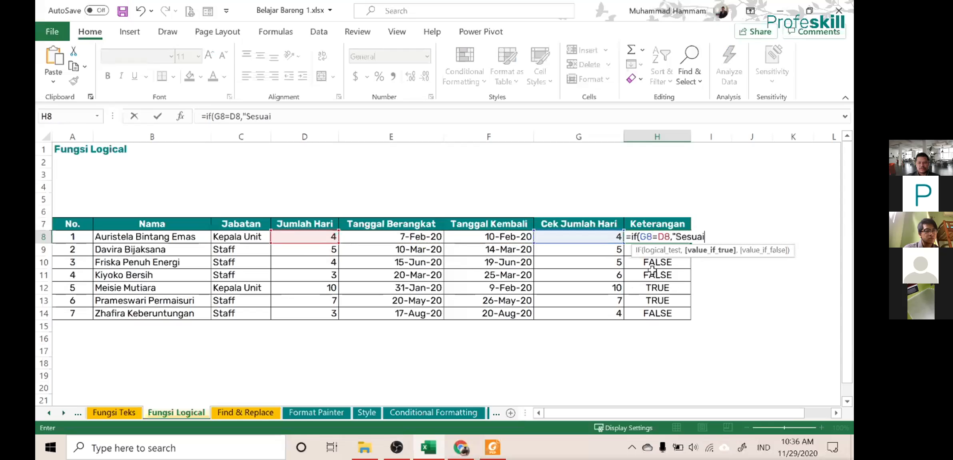
text(",)
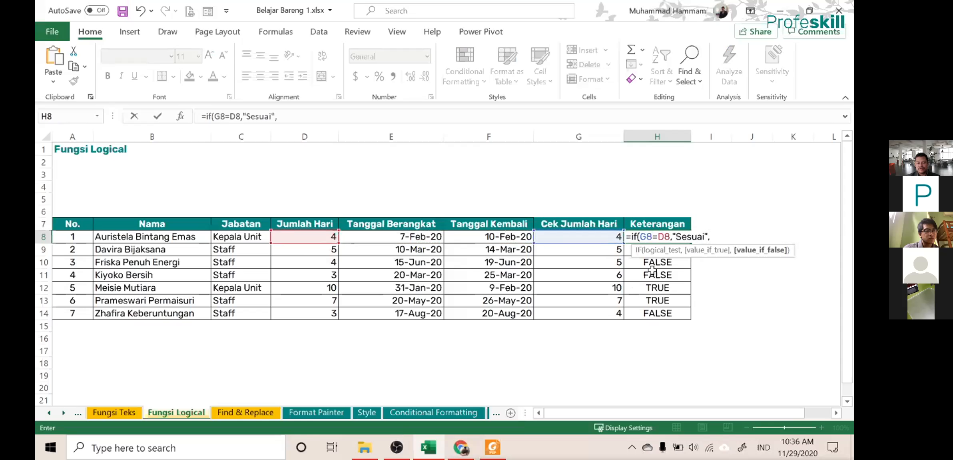
text("tidak)
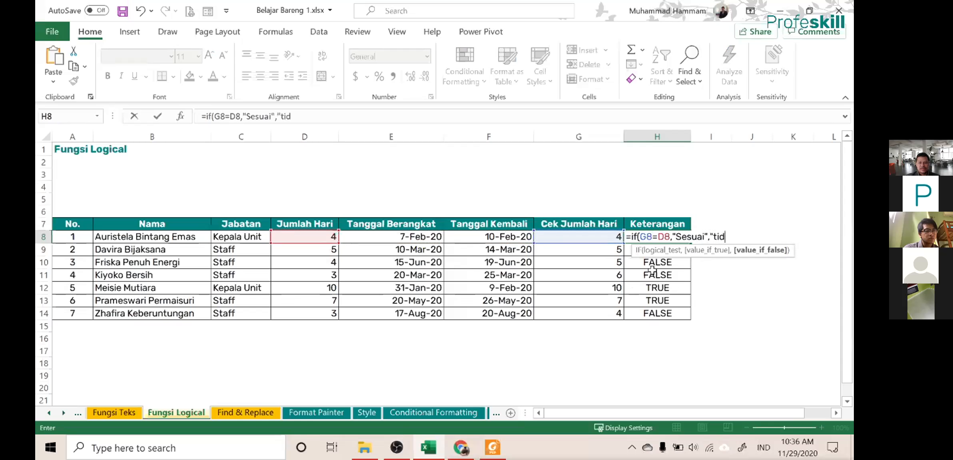
key(BackSpace)
key(BackSpace)
key(BackSpace)
key(BackSpace)
key(BackSpace)
text(Tidak )
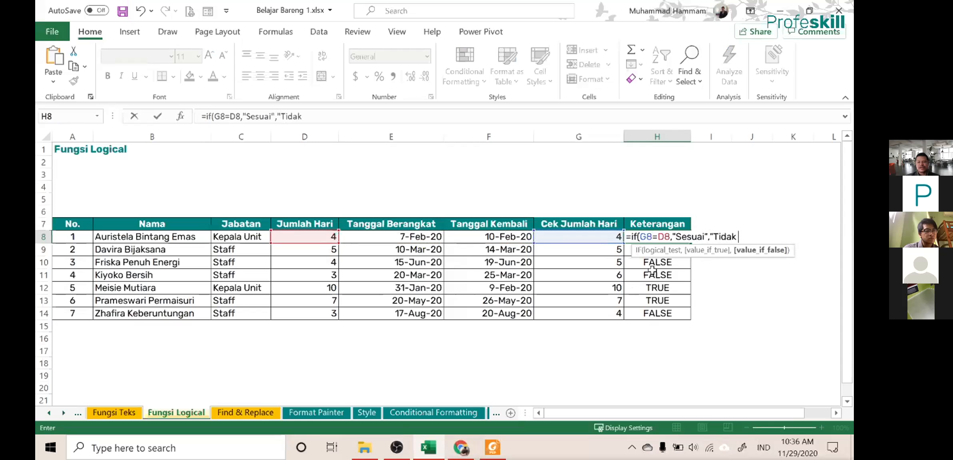
text(Sesuai)
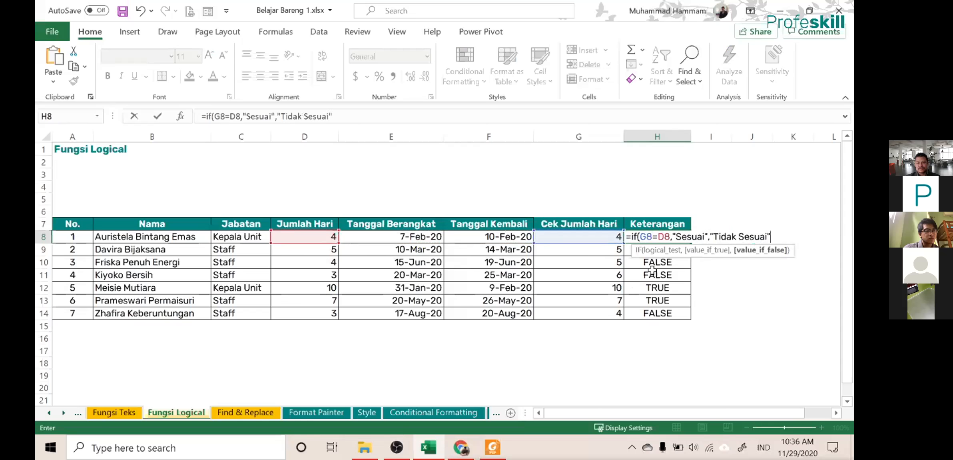
text("))
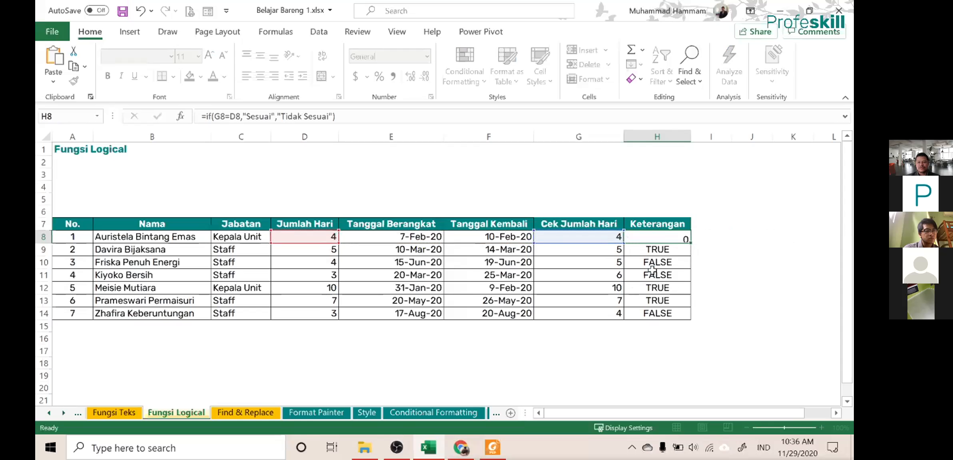
key(Return)
click(655, 237)
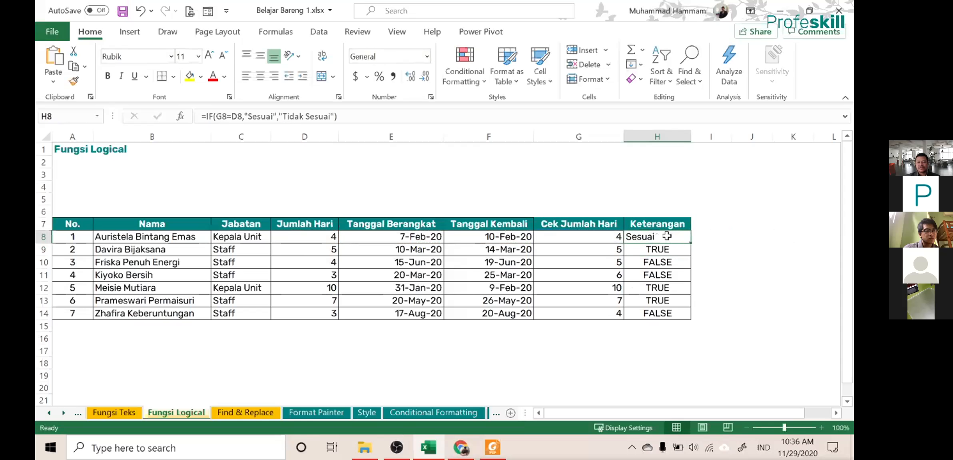
double_click(692, 245)
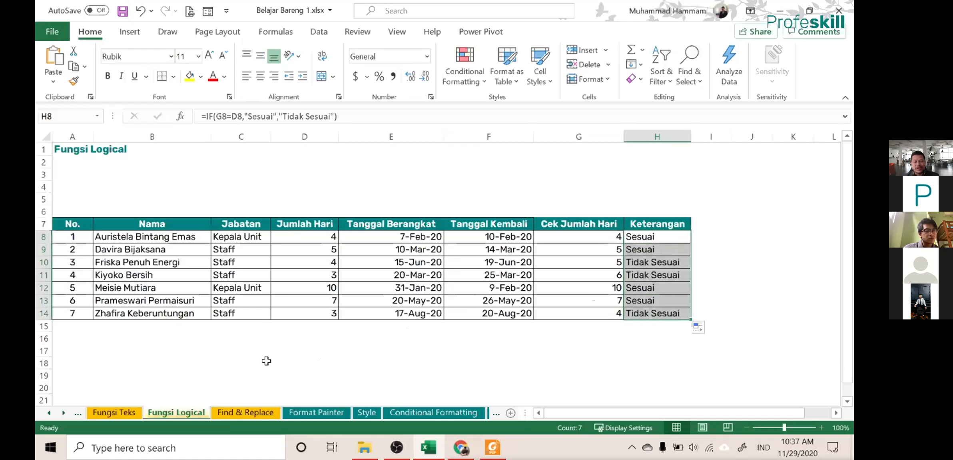
- Open the Zoom meeting chat, read the participants' recent questions and comments, and return to the Excel worksheet
key(alt+Tab)
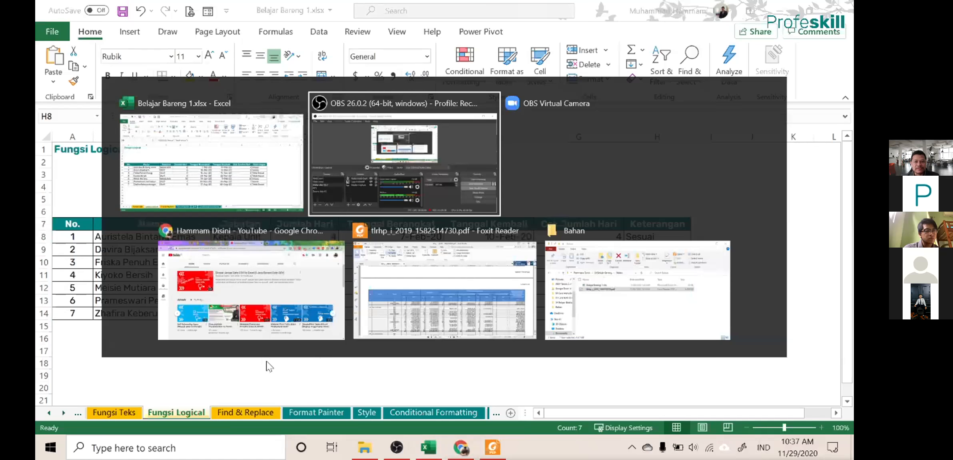
key(Escape)
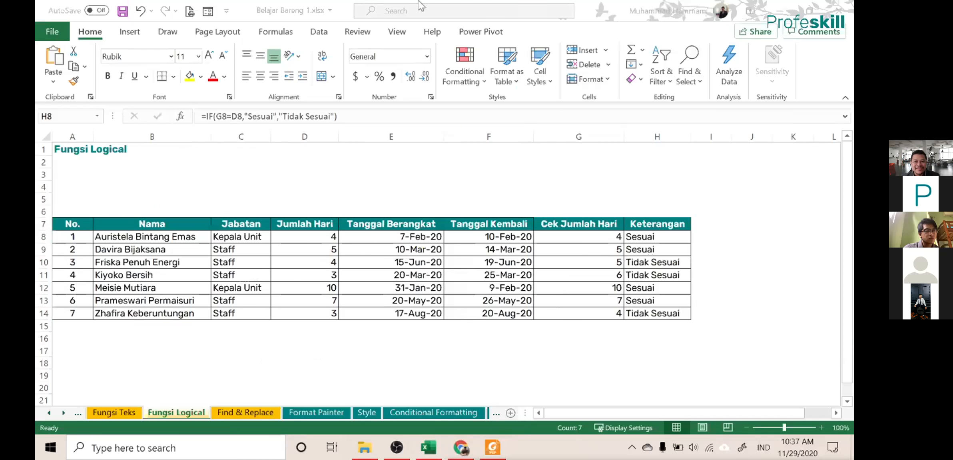
key(alt+h)
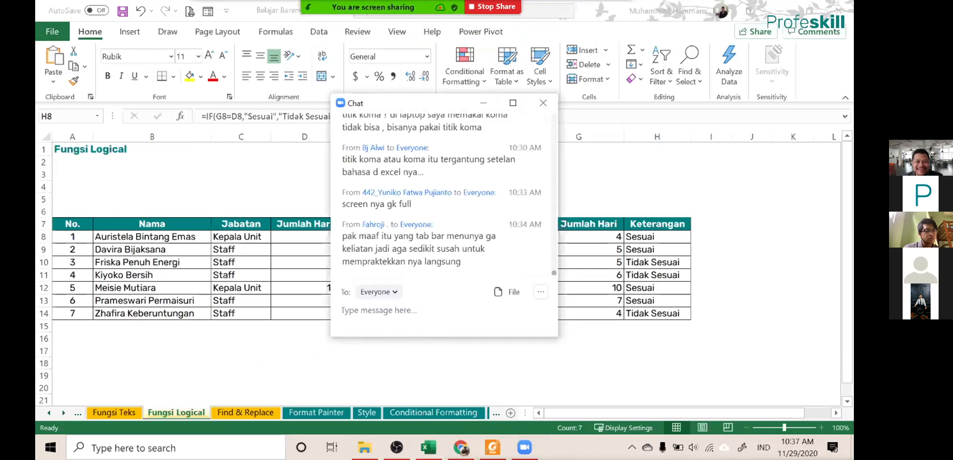
scroll(444, 192, up, 3)
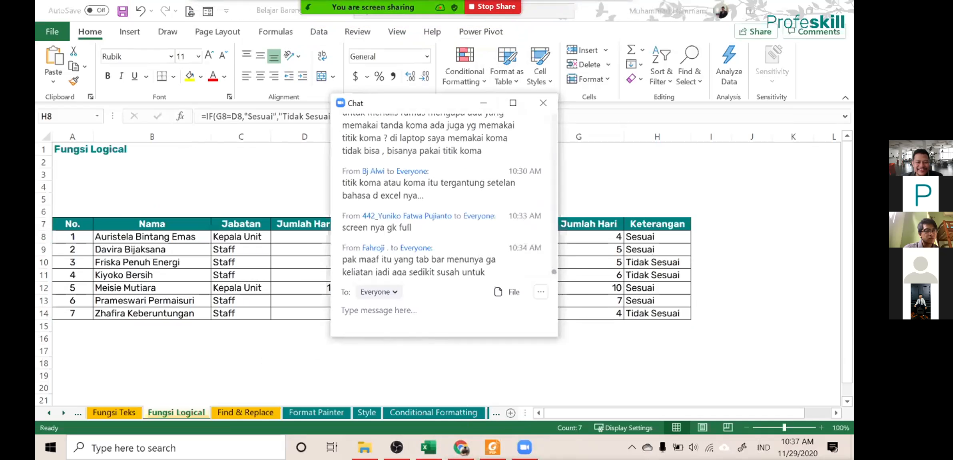
scroll(442, 194, up, 1)
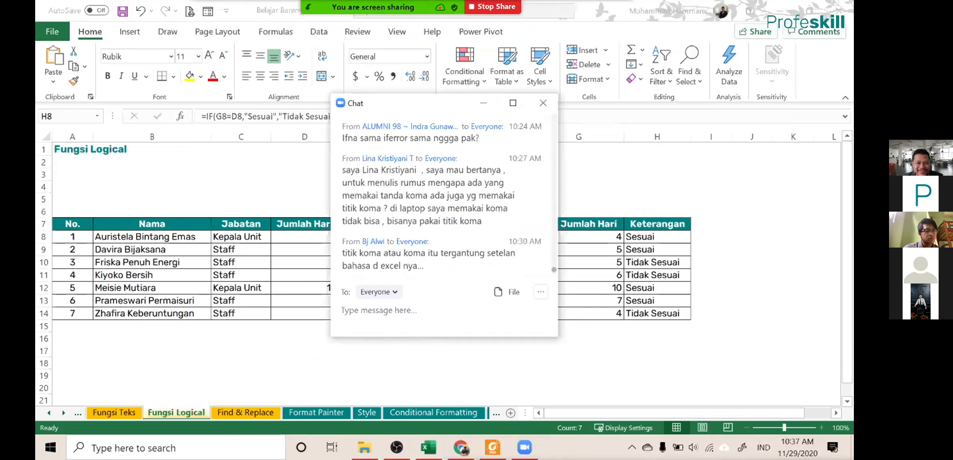
scroll(444, 192, up, 1)
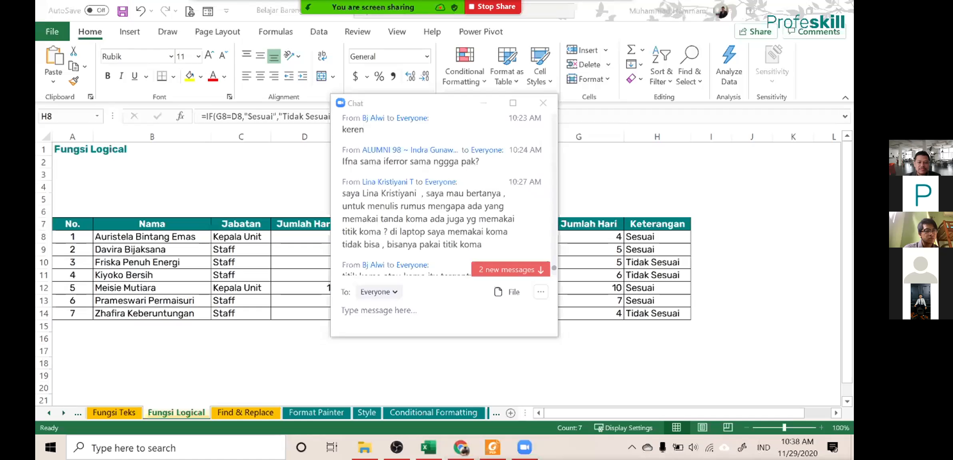
scroll(442, 195, down, 1)
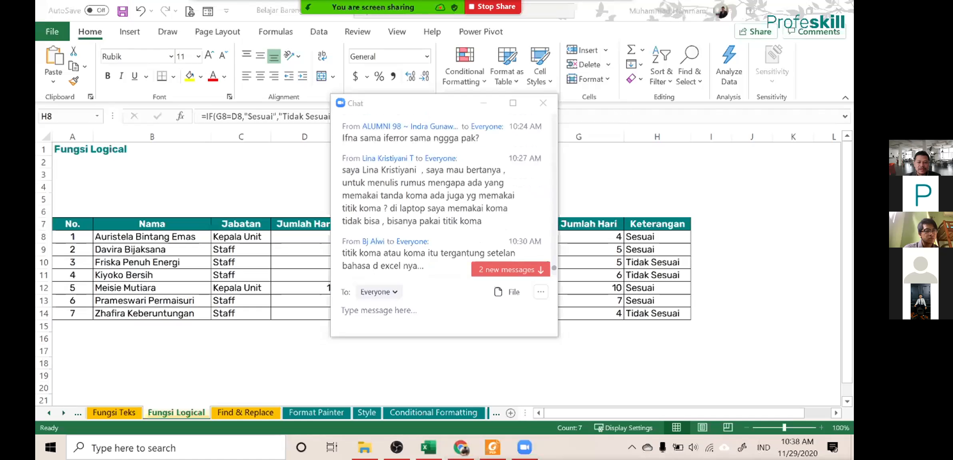
scroll(443, 195, down, 1)
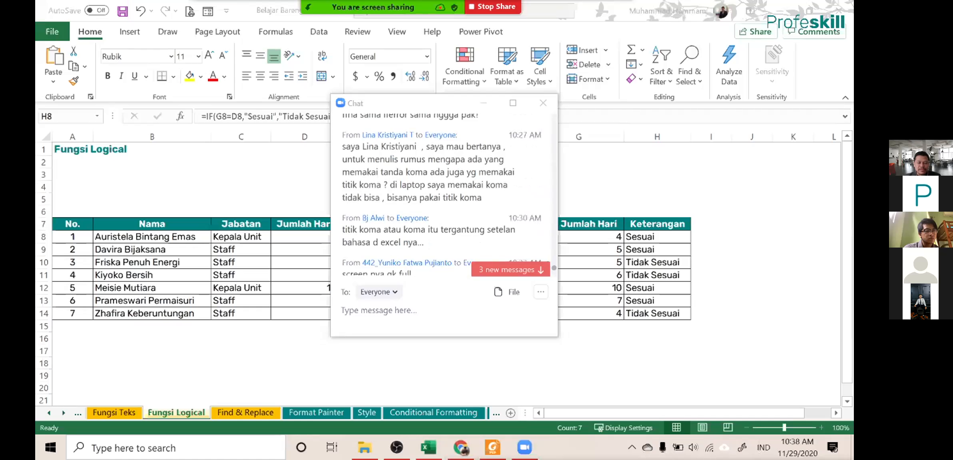
scroll(442, 192, down, 1)
scroll(442, 191, down, 1)
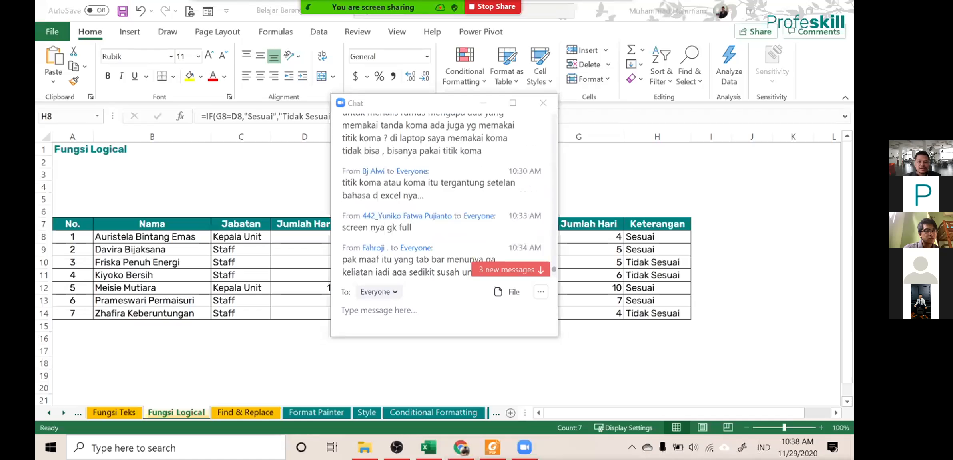
scroll(442, 191, down, 1)
scroll(442, 192, down, 2)
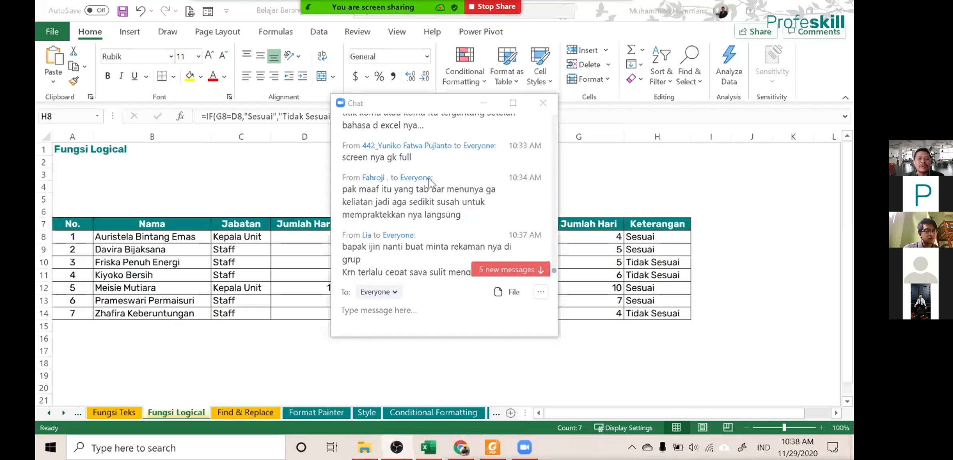
mouse_move(384, 5)
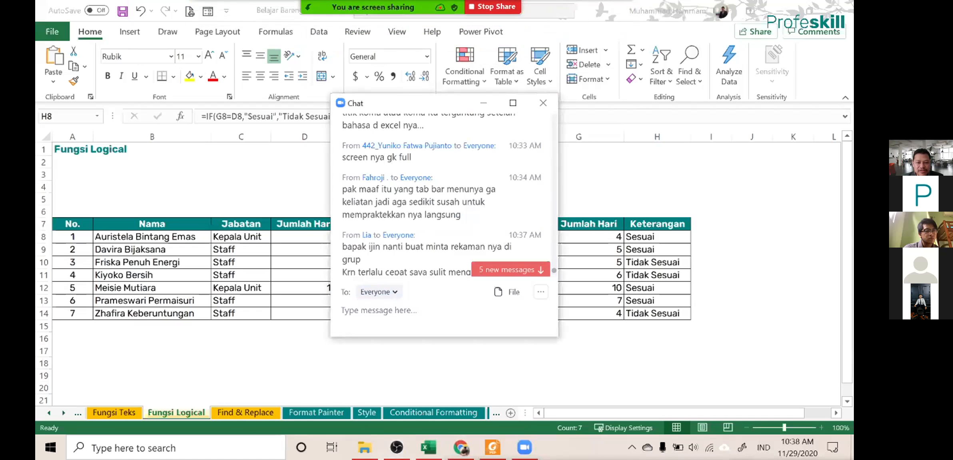
scroll(450, 234, down, 3)
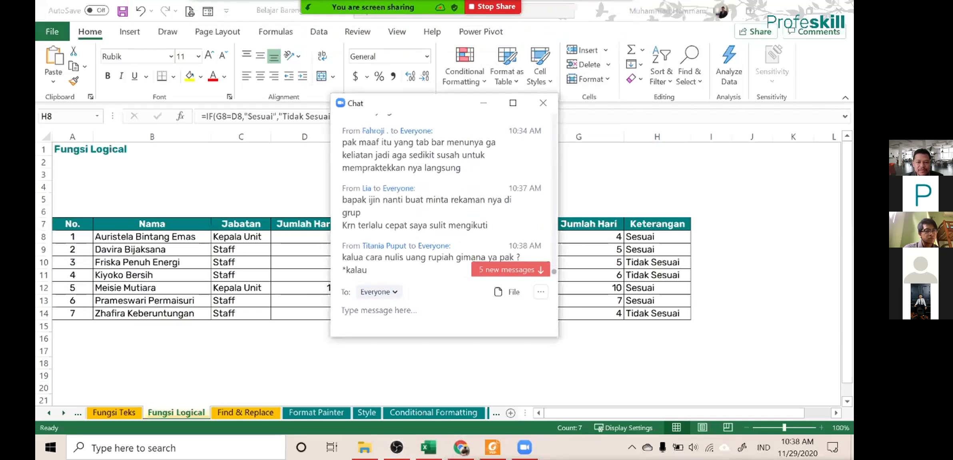
scroll(444, 200, down, 1)
scroll(444, 192, down, 1)
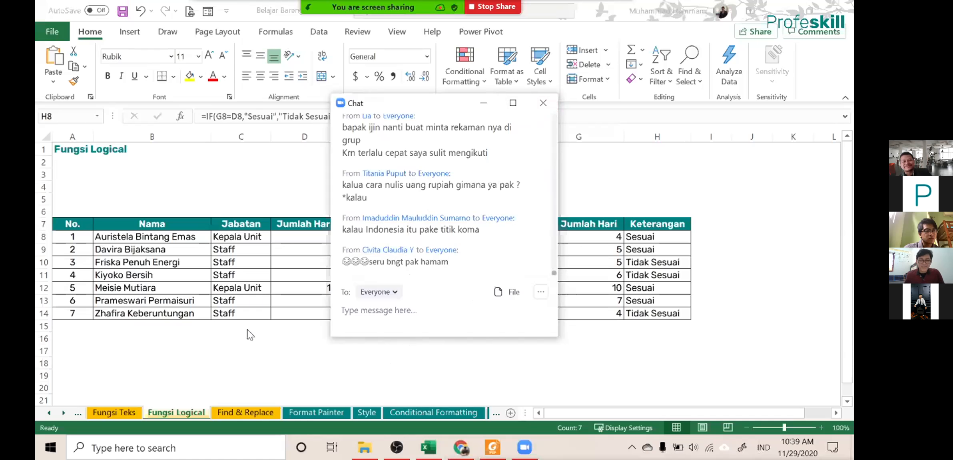
click(246, 350)
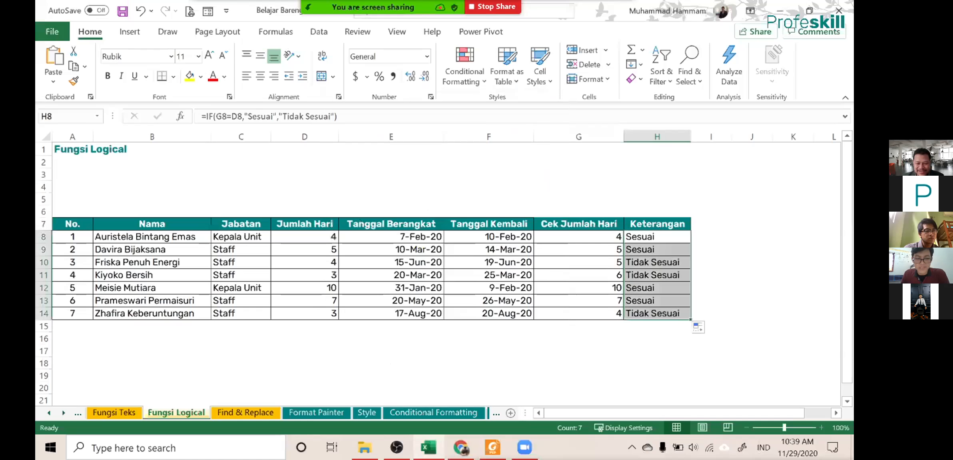
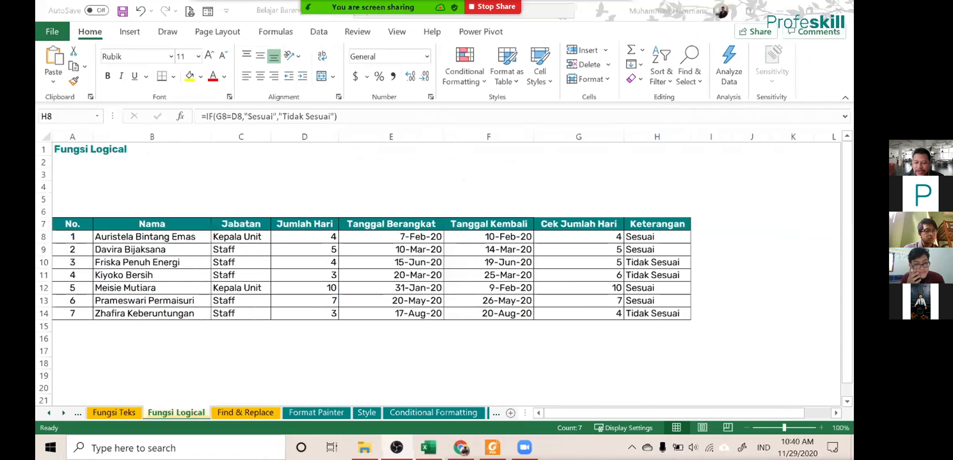
- Go to the Find & Replace sheet and look over its table
click(258, 340)
click(244, 413)
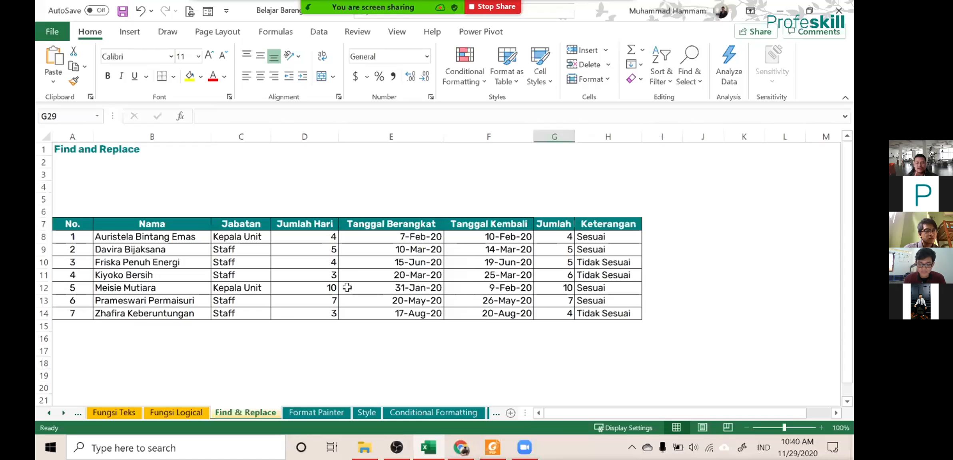
scroll(352, 256, down, 3)
scroll(352, 251, up, 3)
scroll(351, 250, down, 2)
scroll(353, 248, up, 2)
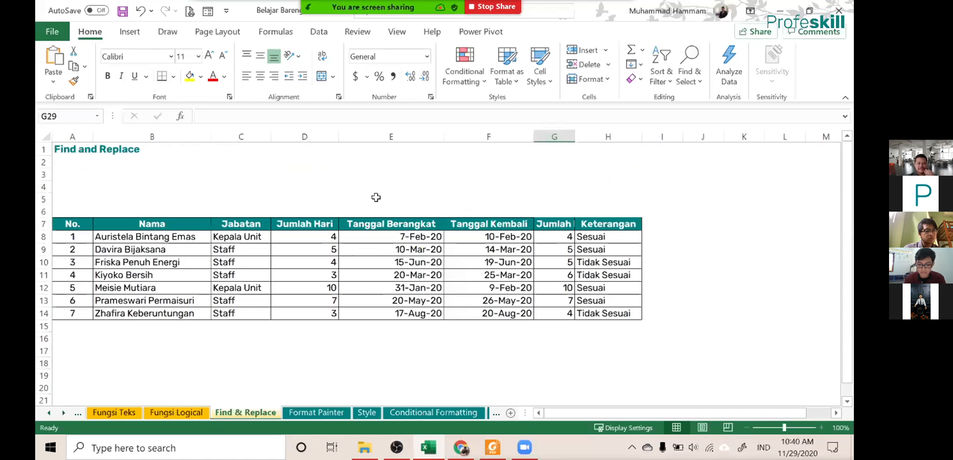
- Starting from cell E5, search the sheet for the last name of the employee in row 14
click(393, 194)
click(693, 66)
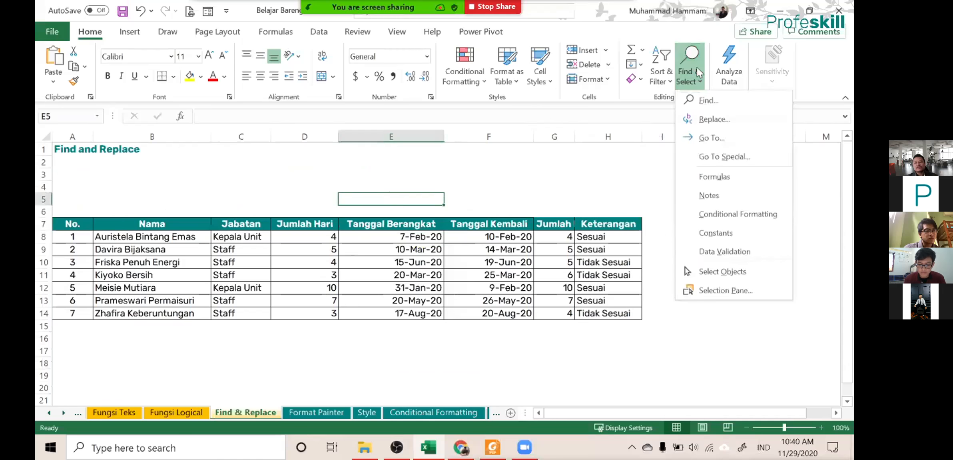
click(458, 183)
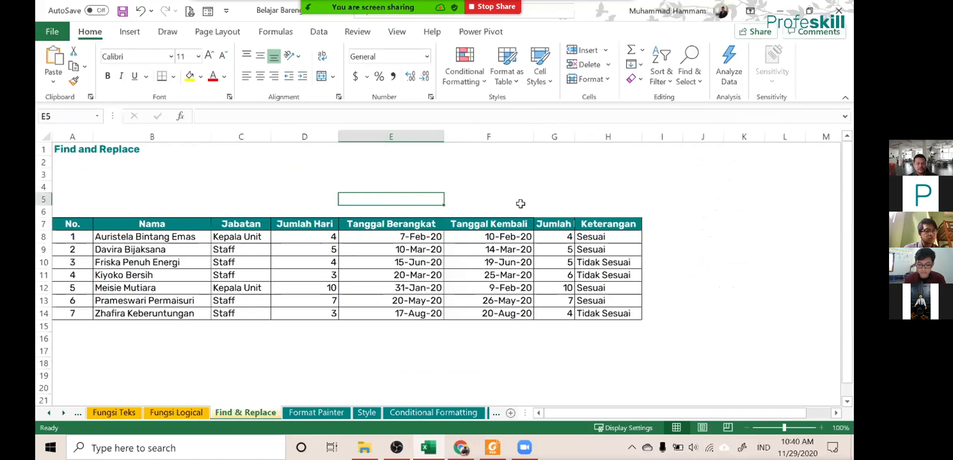
key(ctrl+f)
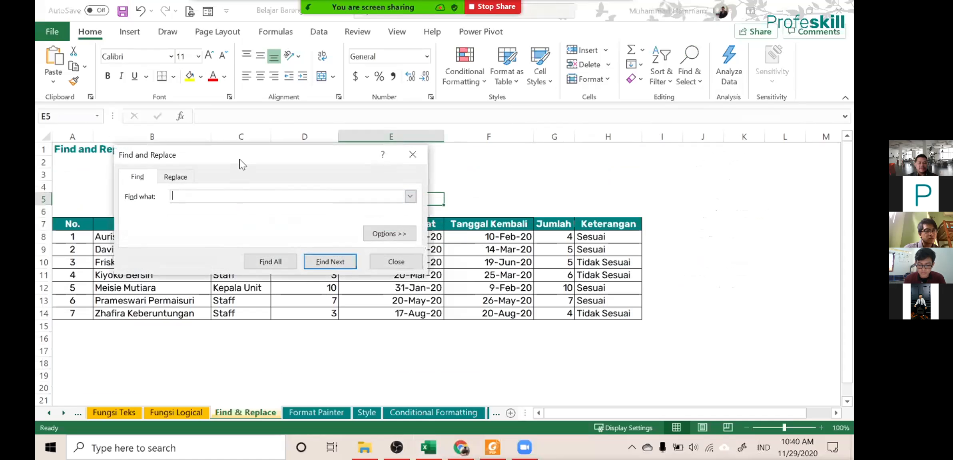
text(Keberuntungan)
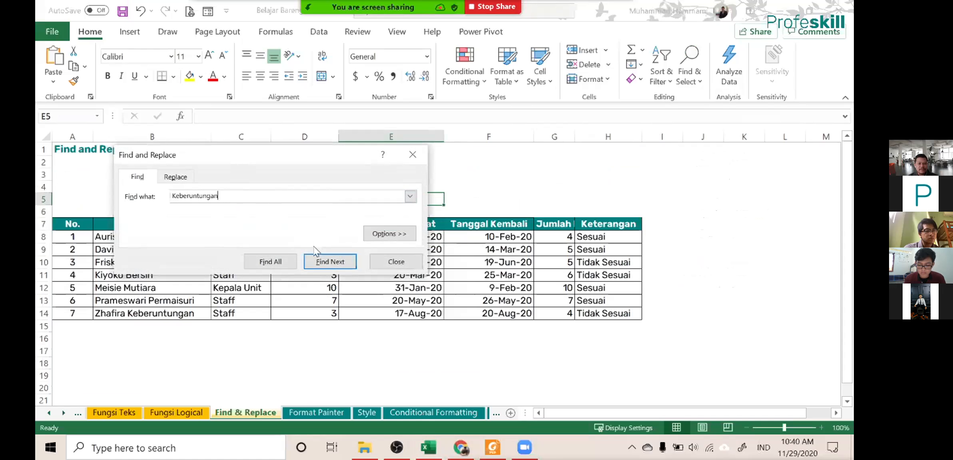
click(331, 267)
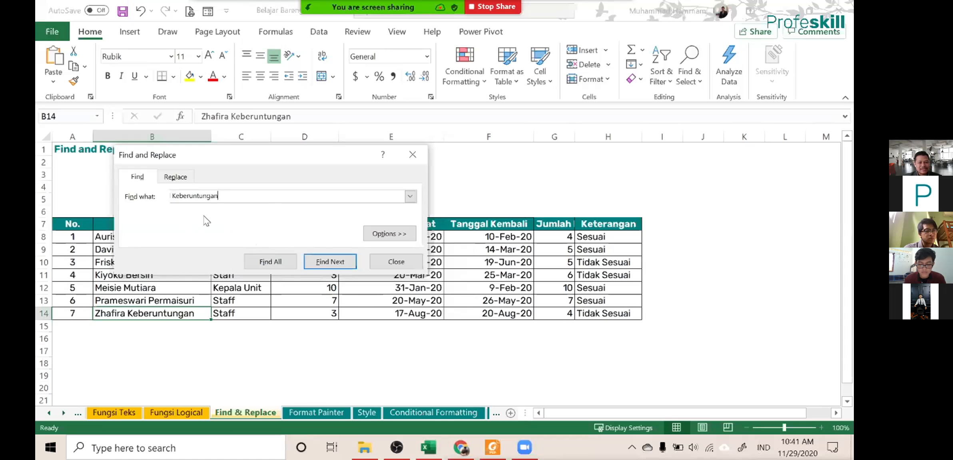
click(176, 177)
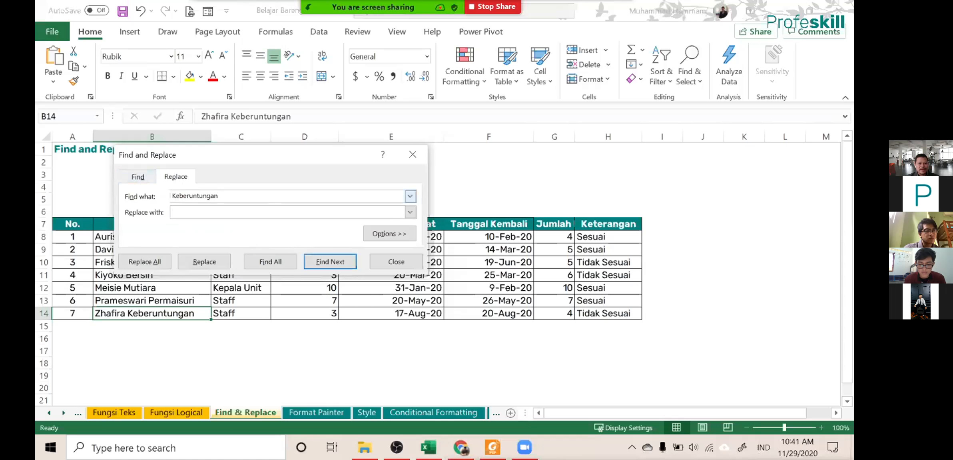
double_click(172, 197)
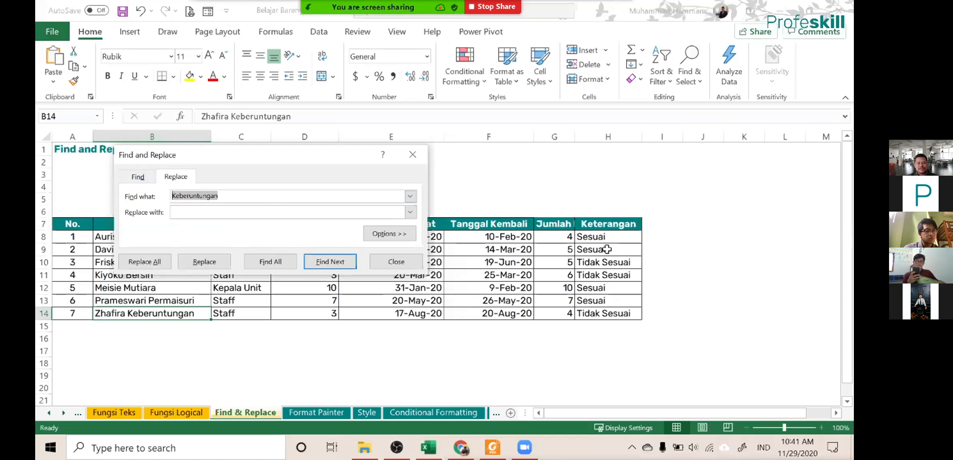
click(389, 262)
- Replace every "Tidak Sesuai" with "Cek Ulang" across the Find & Replace sheet, searching by rows within formulas
click(626, 250)
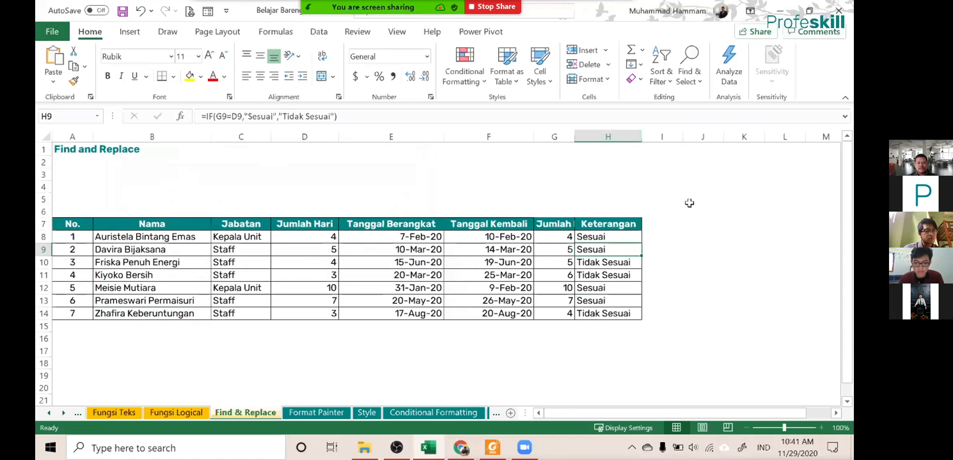
click(666, 82)
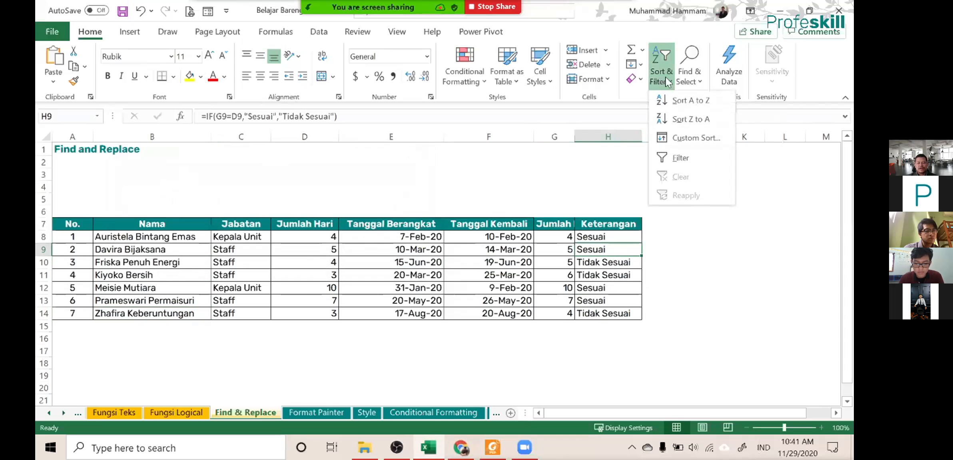
click(685, 76)
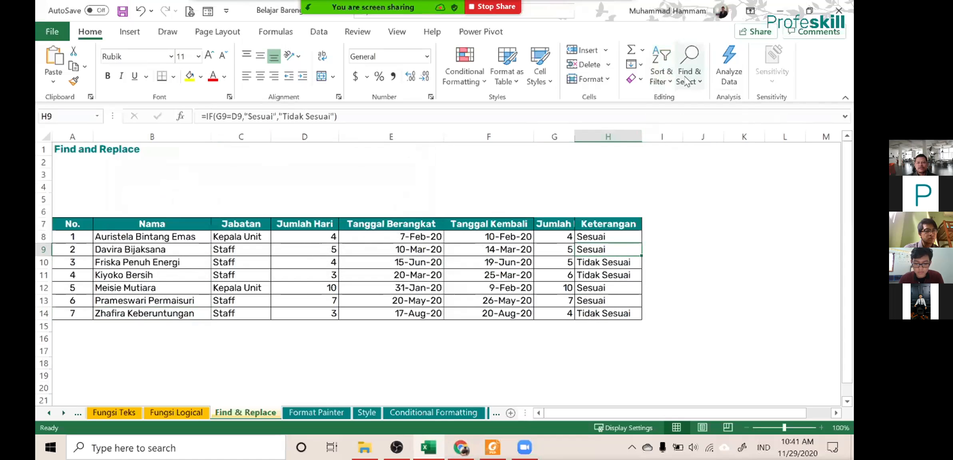
click(685, 76)
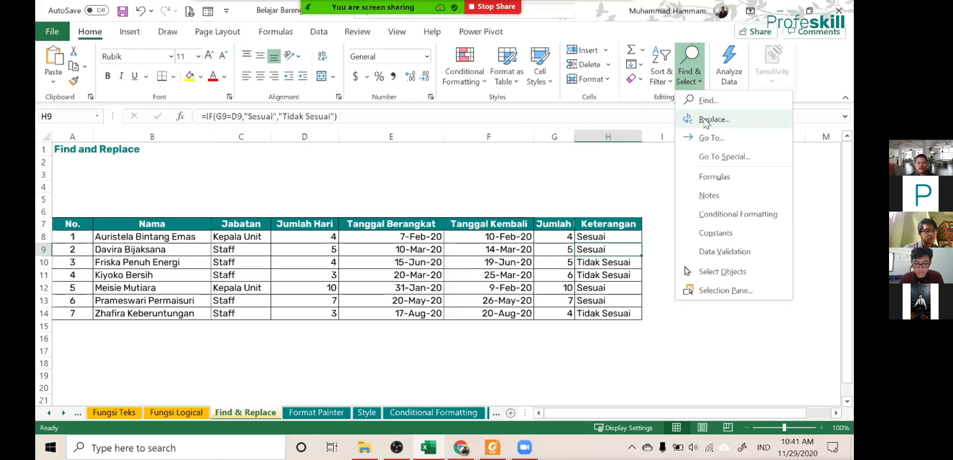
click(714, 119)
text(Tidak Sesuai)
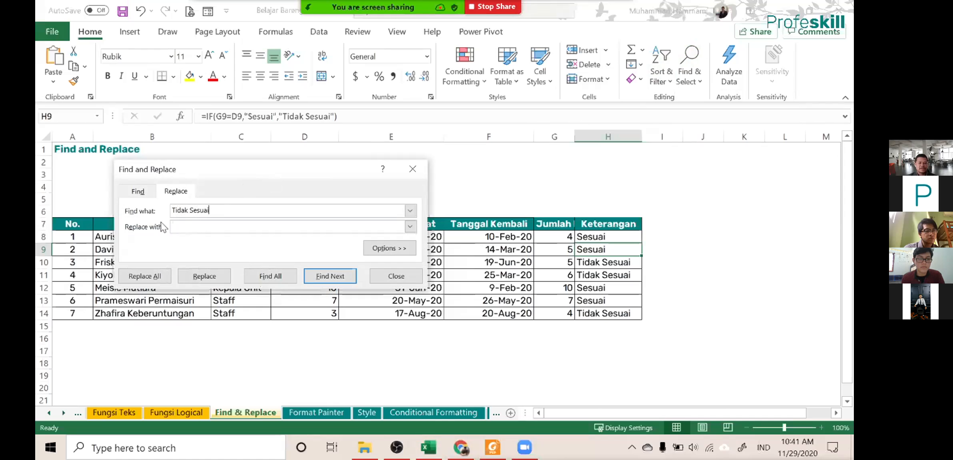
key(Tab)
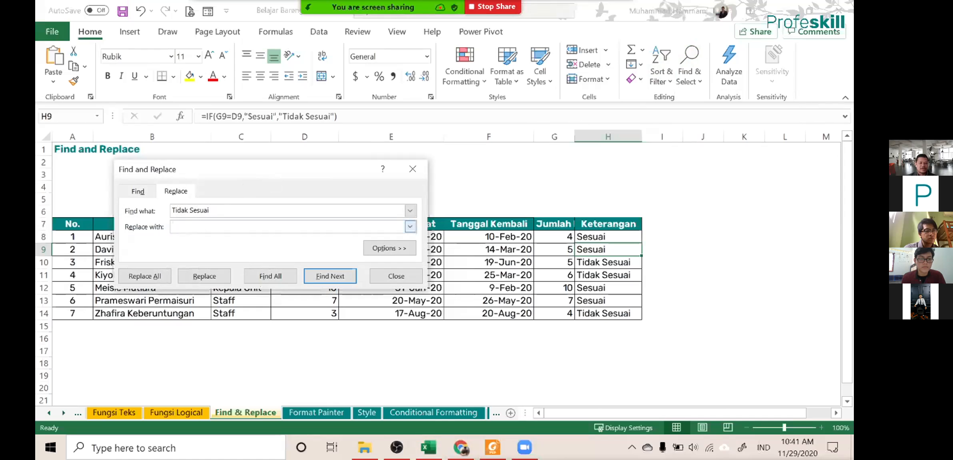
text(Cek Ulang)
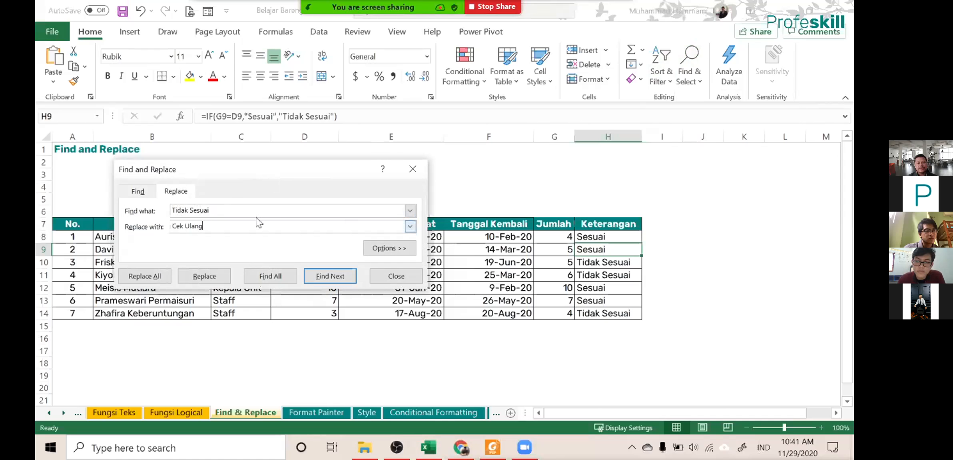
click(386, 249)
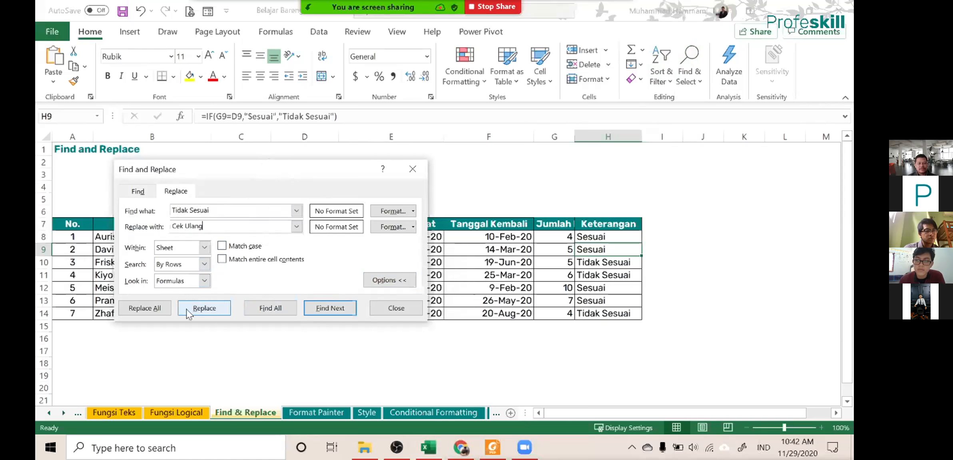
click(145, 308)
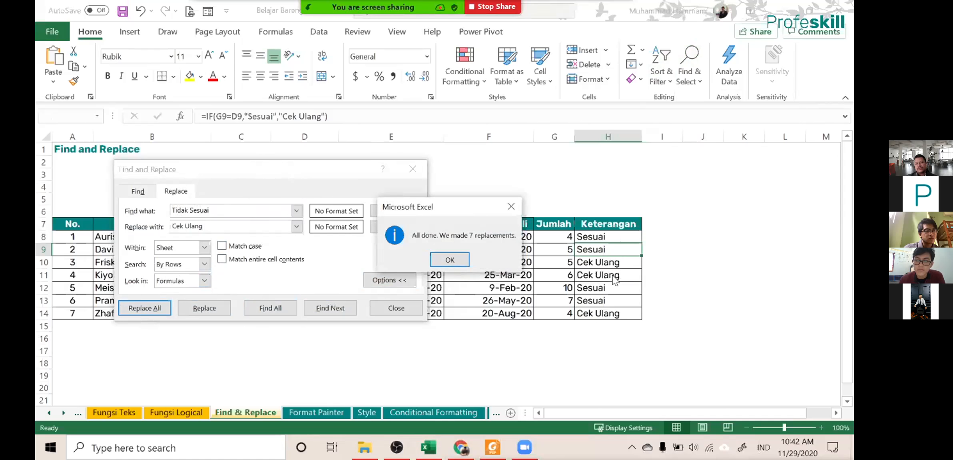
click(449, 261)
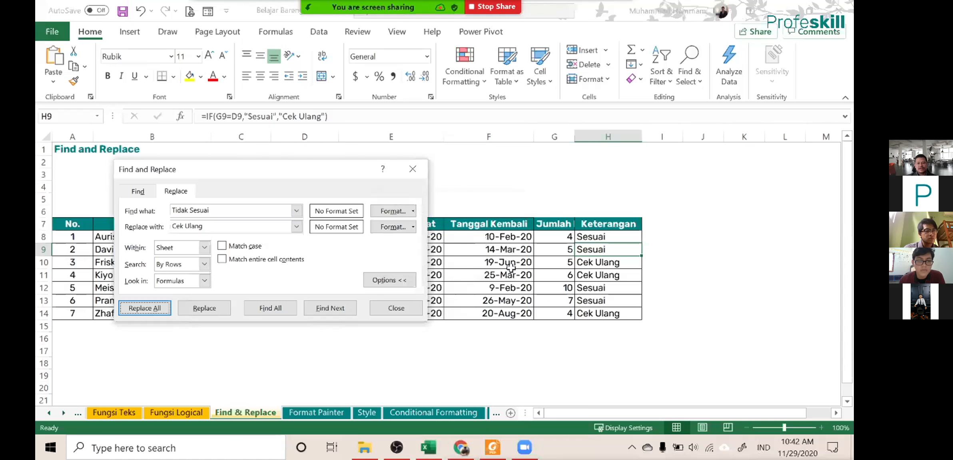
- Check what the replacement can look in, close the dialog, and examine the Keterangan formulas in H11, H10 and H8
click(205, 283)
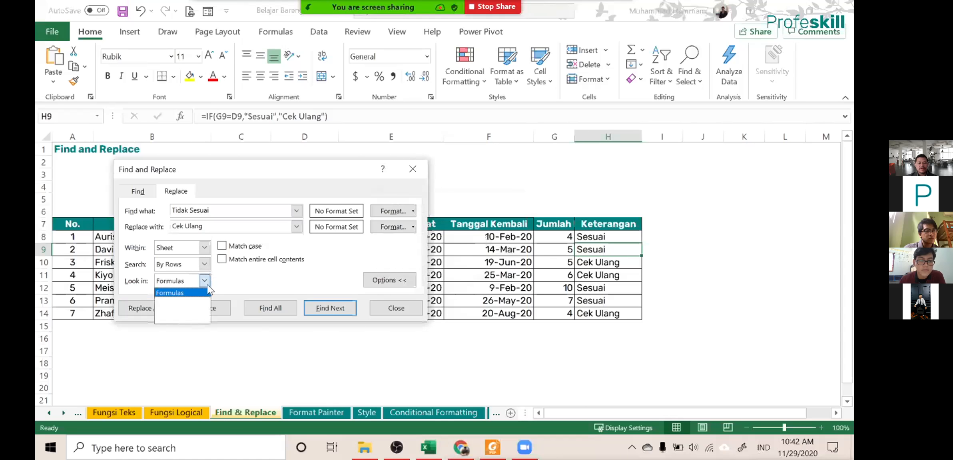
click(207, 289)
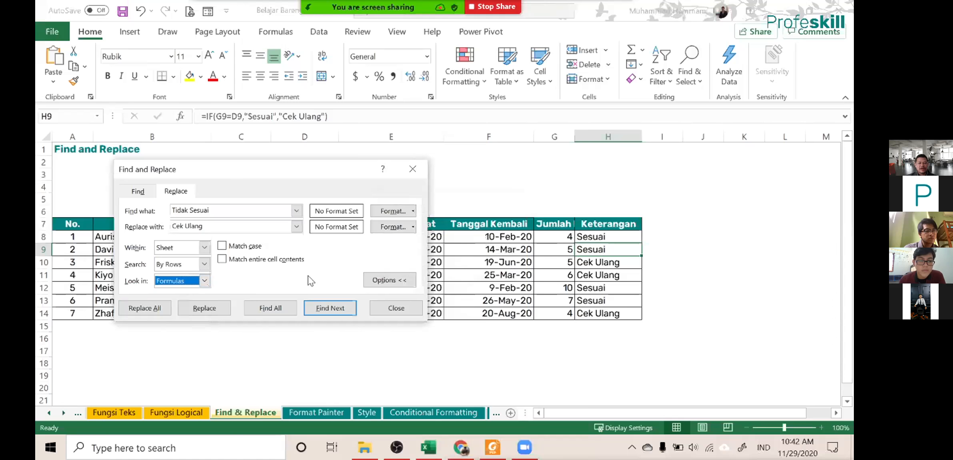
click(405, 309)
click(610, 272)
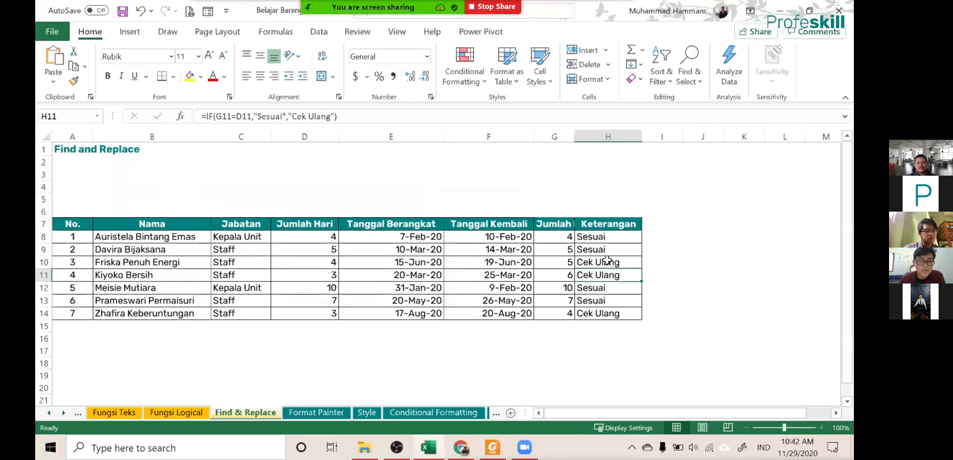
click(600, 262)
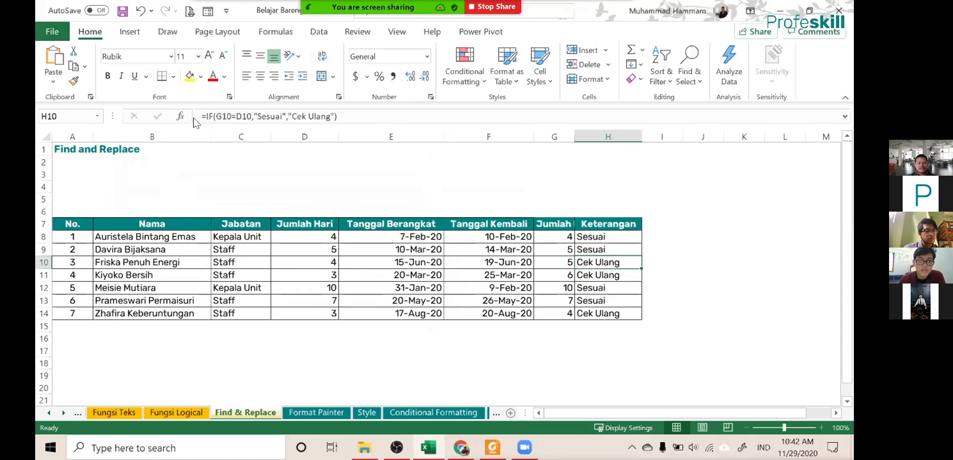
click(603, 239)
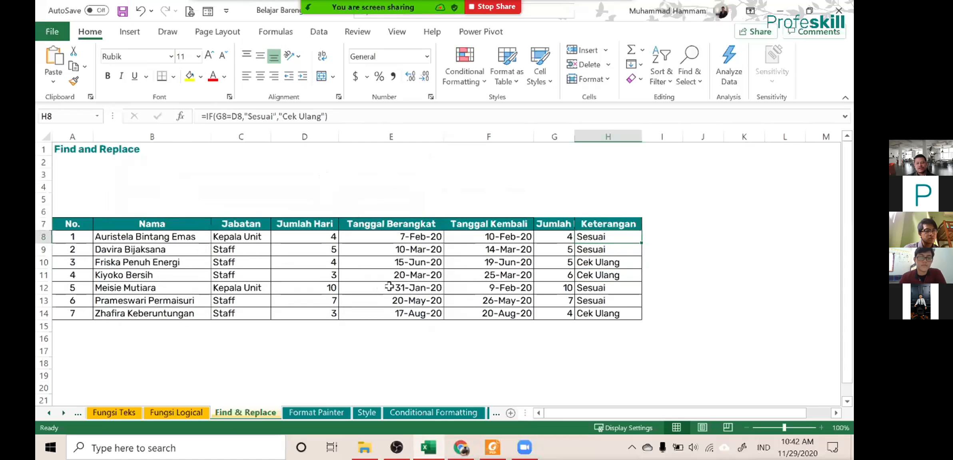
click(405, 187)
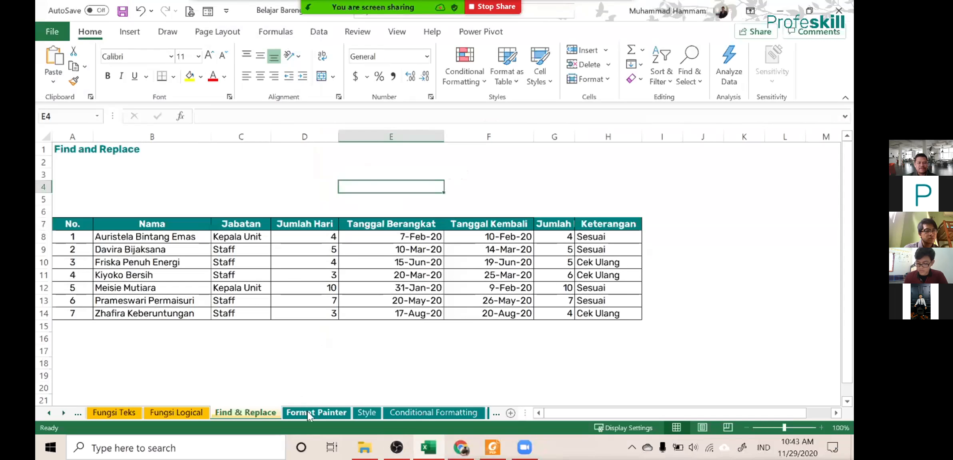
- On the Format Painter sheet, copy the Cek Jumlah Hari header's formatting onto the Keterangan header in H7 with Format Painter
click(309, 413)
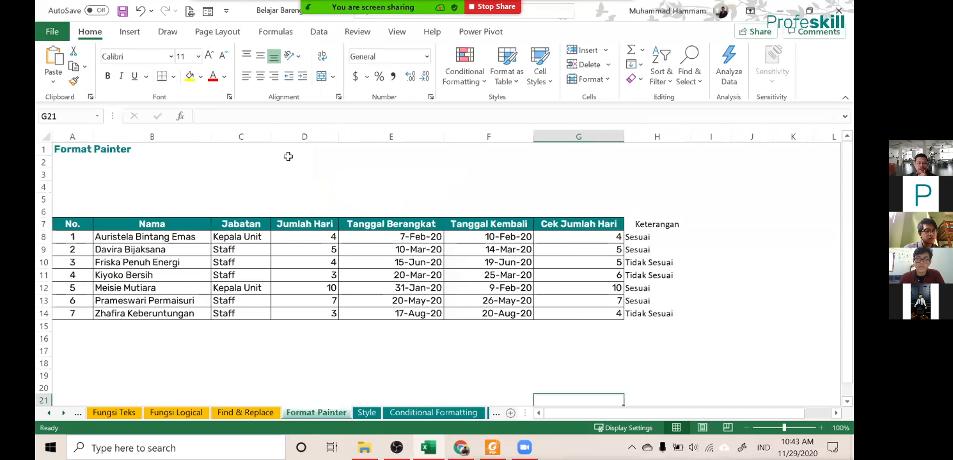
click(651, 222)
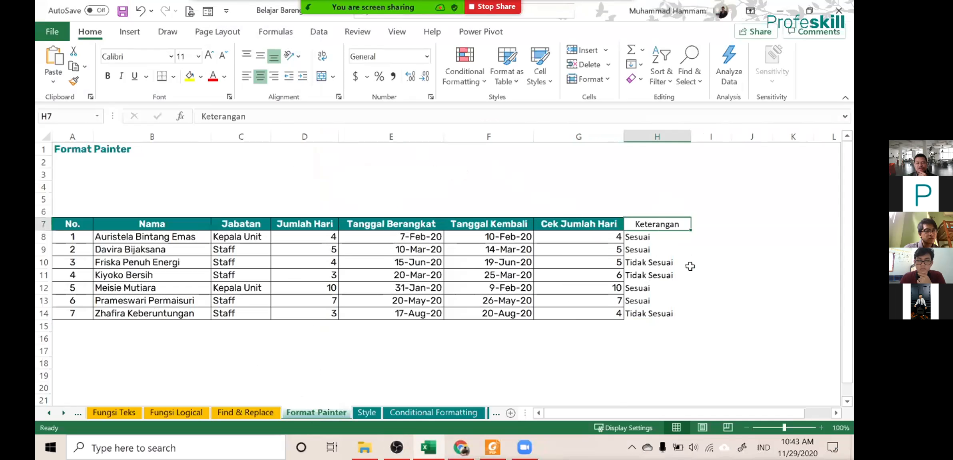
click(558, 225)
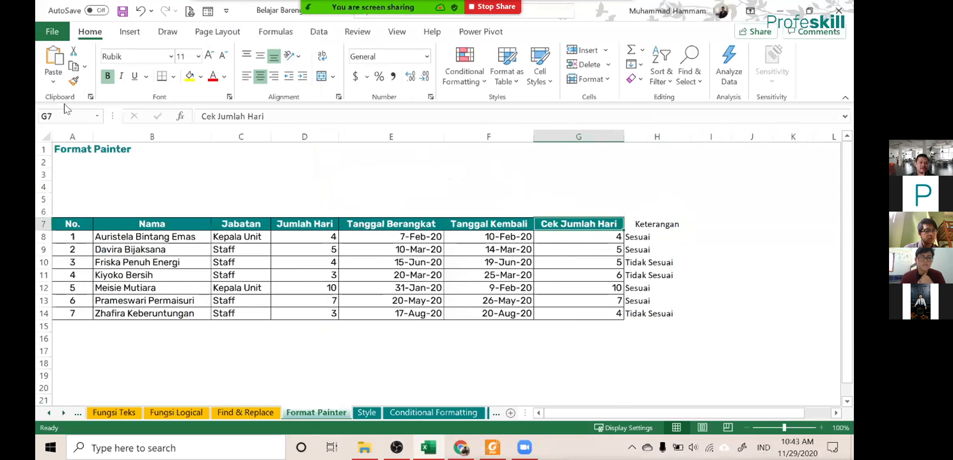
click(74, 81)
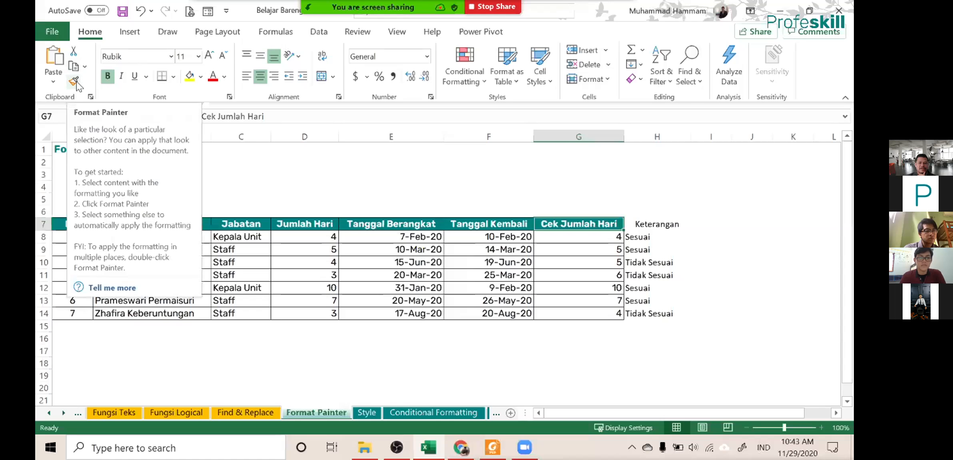
click(74, 82)
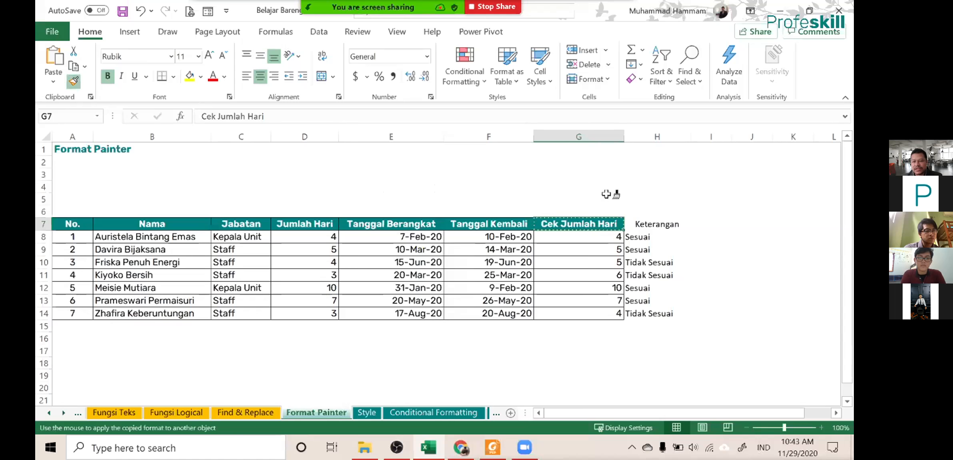
click(666, 224)
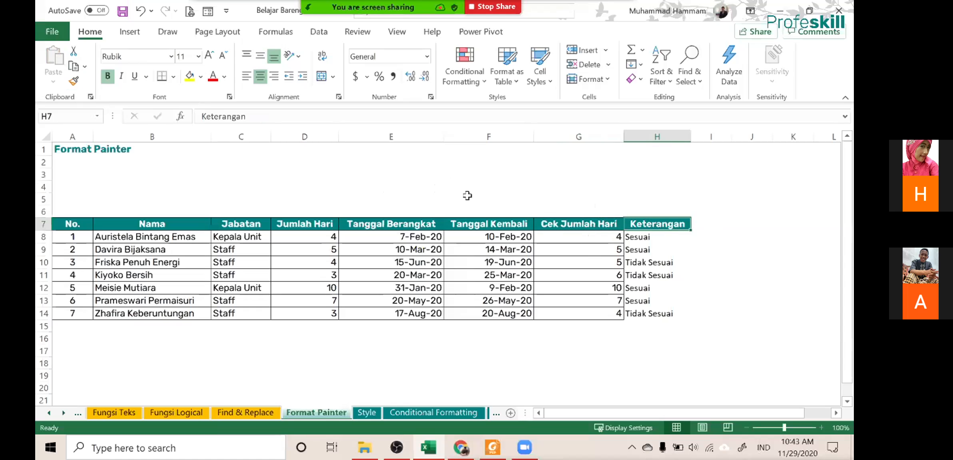
- Go to the Style sheet, select the Cek Jumlah Hari header, and look over the available cell styles
click(366, 413)
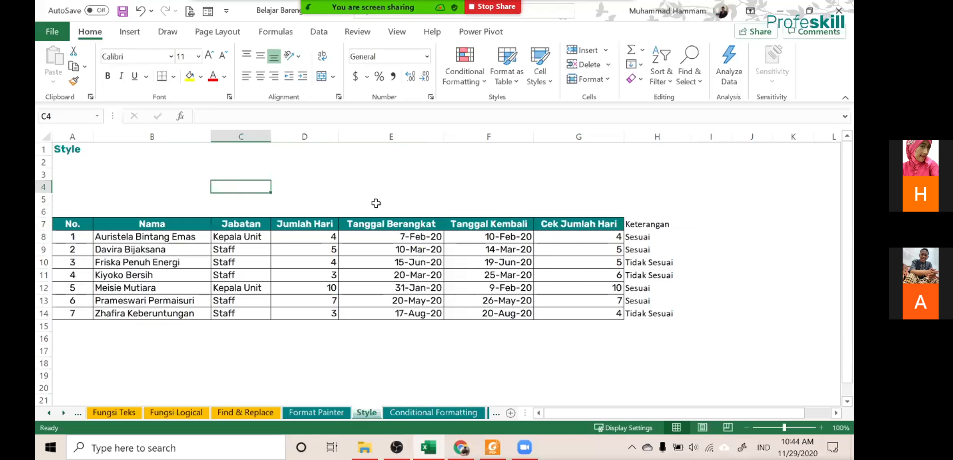
click(563, 222)
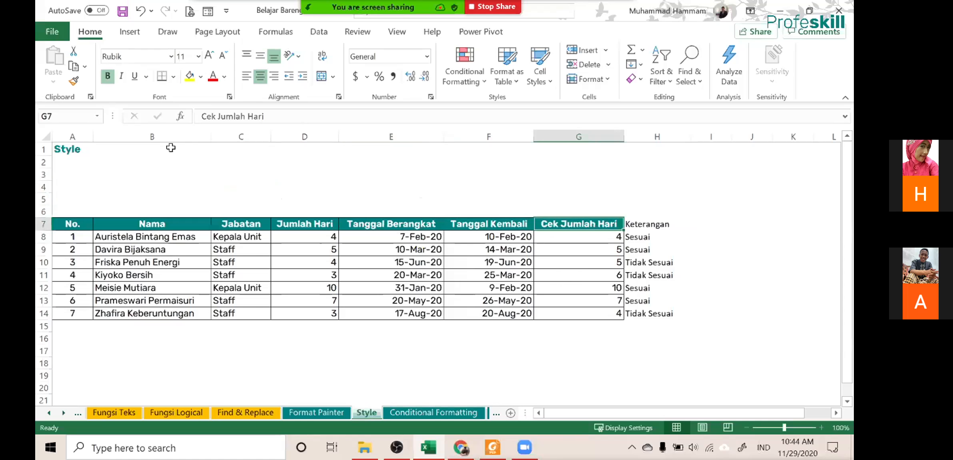
click(397, 32)
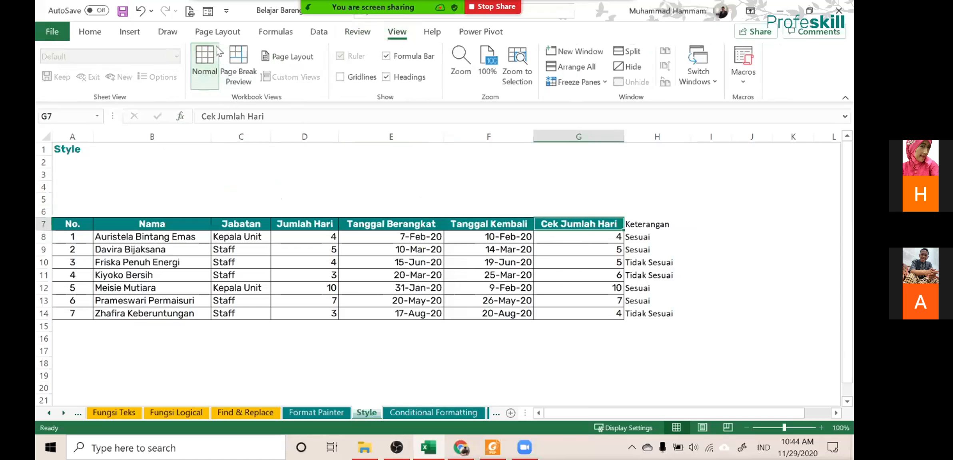
click(309, 35)
click(273, 36)
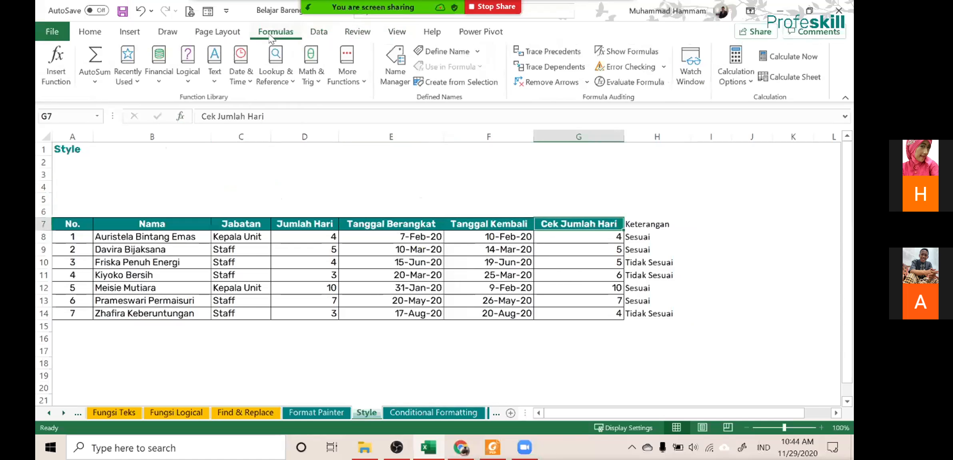
click(229, 36)
click(168, 32)
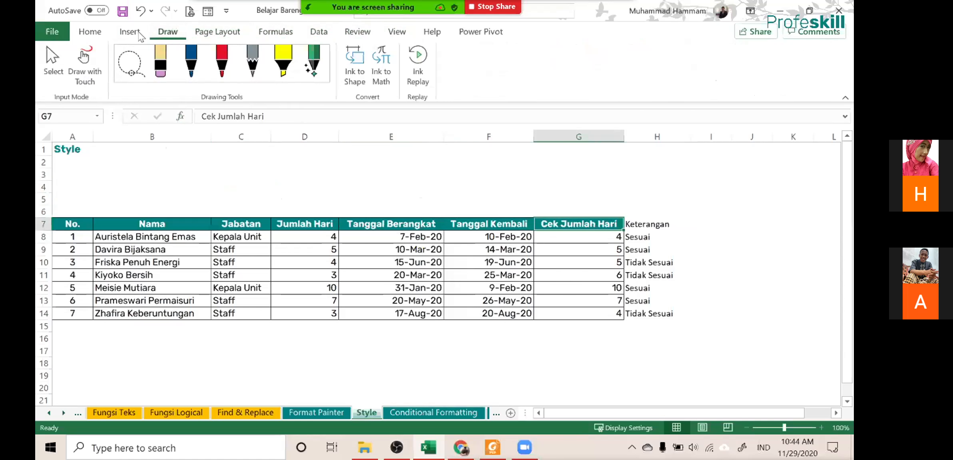
click(138, 35)
click(99, 36)
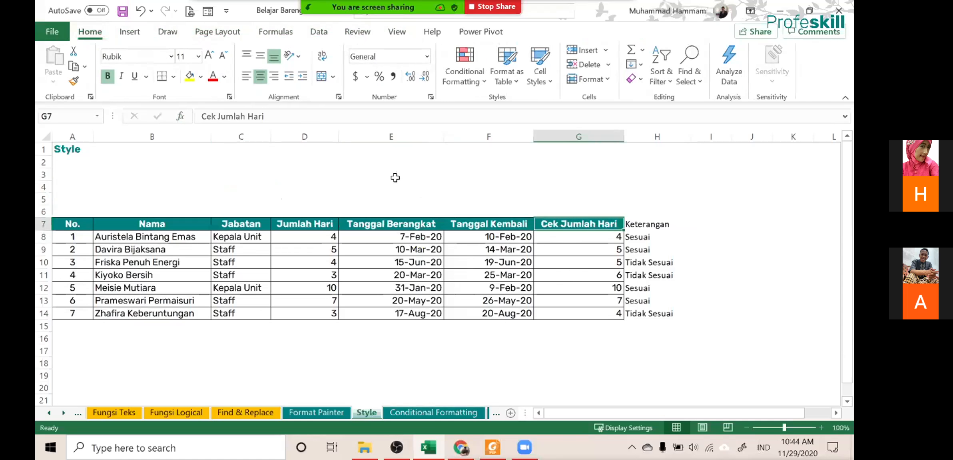
click(547, 82)
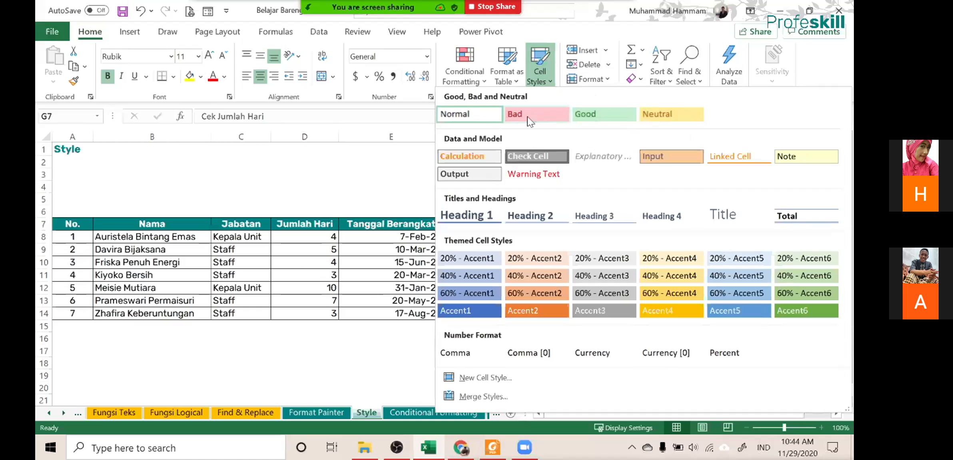
click(332, 213)
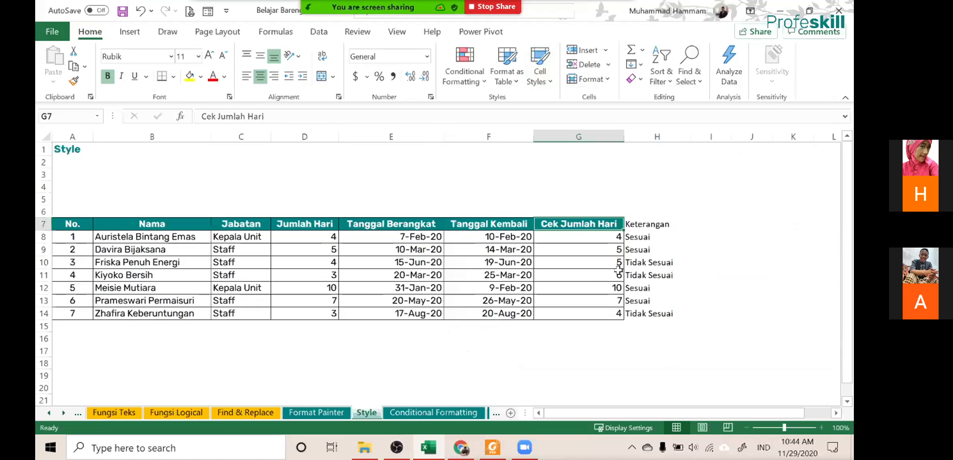
- Apply the Bad cell style to the "Tidak Sesuai" result in H10
click(650, 264)
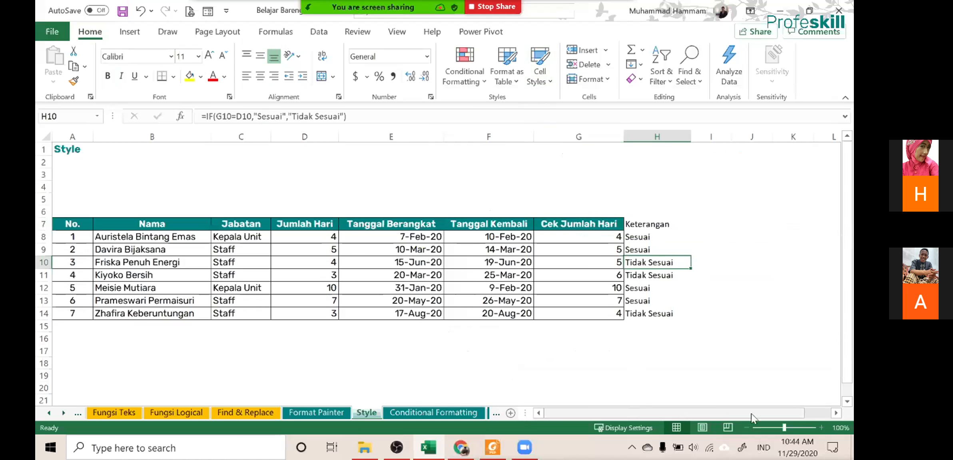
click(835, 413)
click(835, 414)
click(836, 414)
click(835, 415)
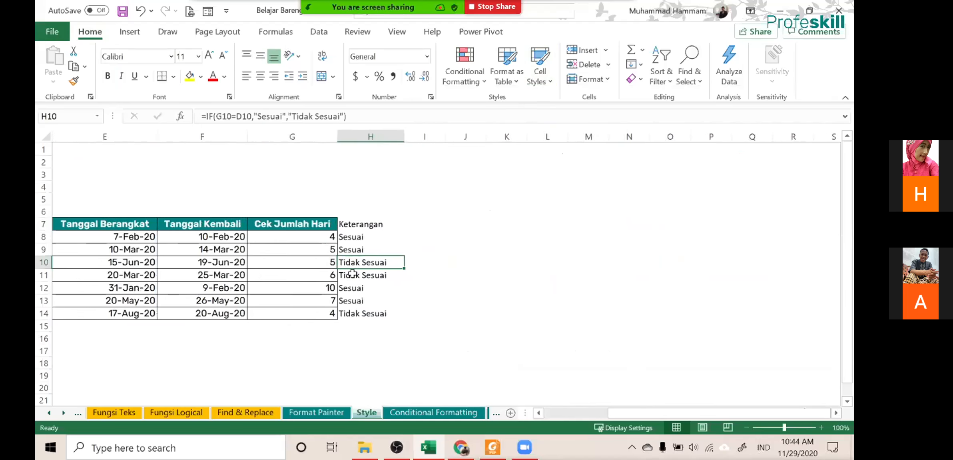
click(540, 66)
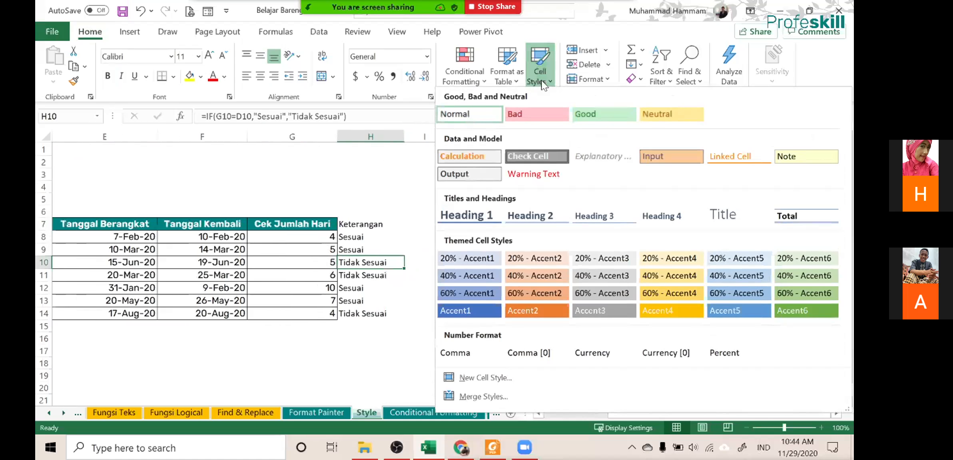
click(539, 115)
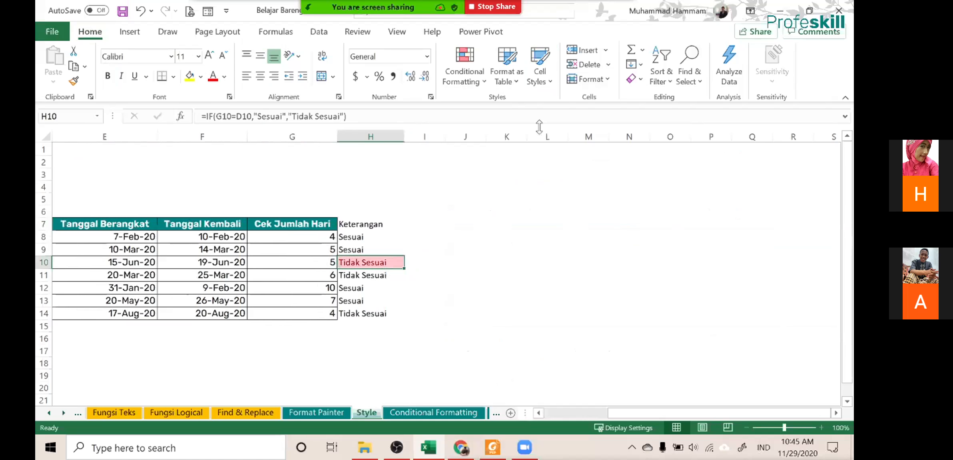
- Reset the "Tidak Sesuai" result in H10 to the Normal cell style
click(540, 66)
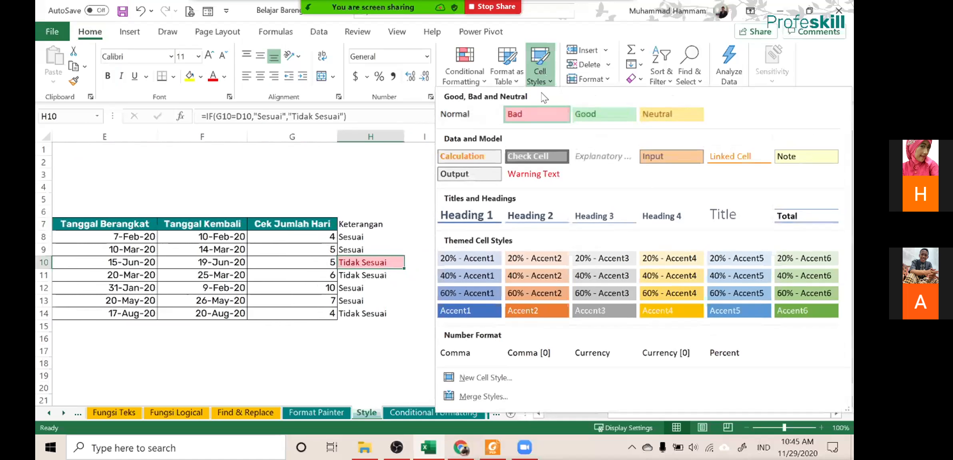
click(470, 117)
click(304, 184)
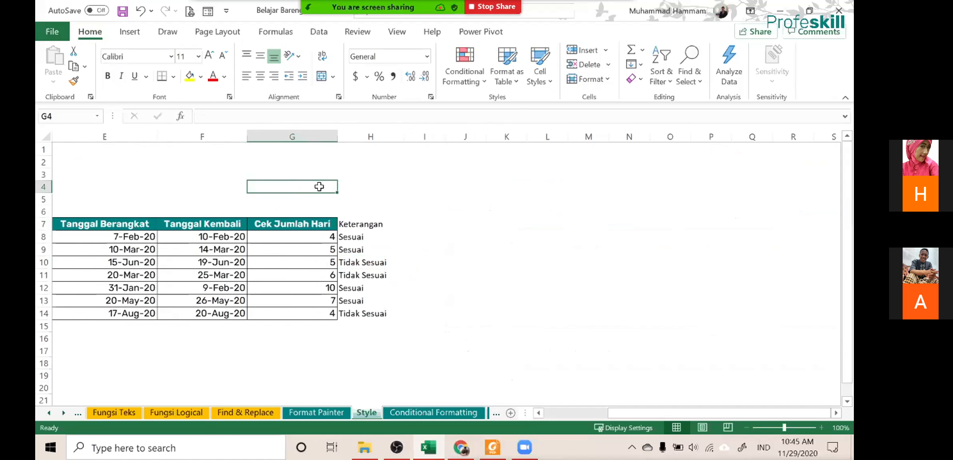
- Create a new cell style named Style 1 from the Cek Jumlah Hari header's formatting, with all format categories included
click(281, 227)
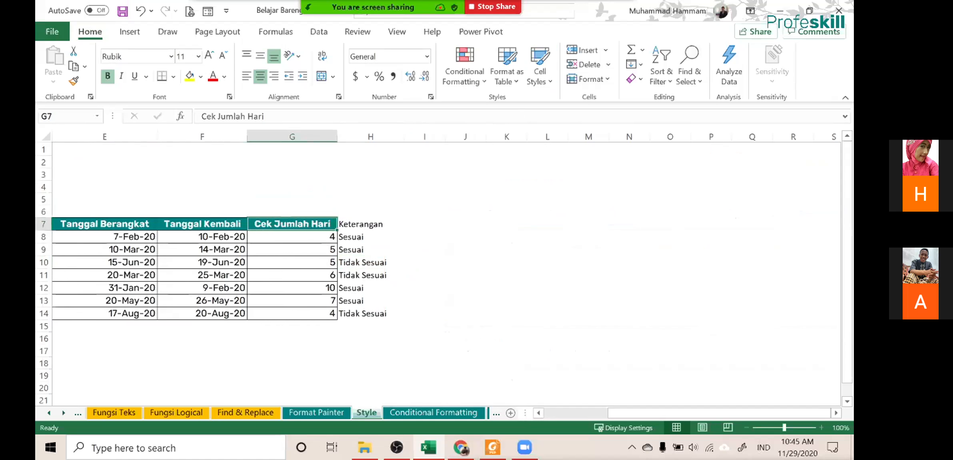
click(549, 74)
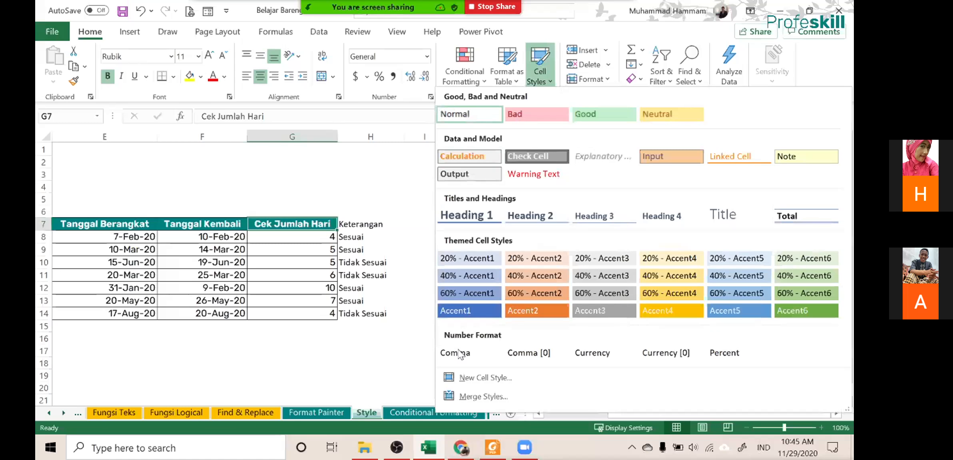
click(510, 380)
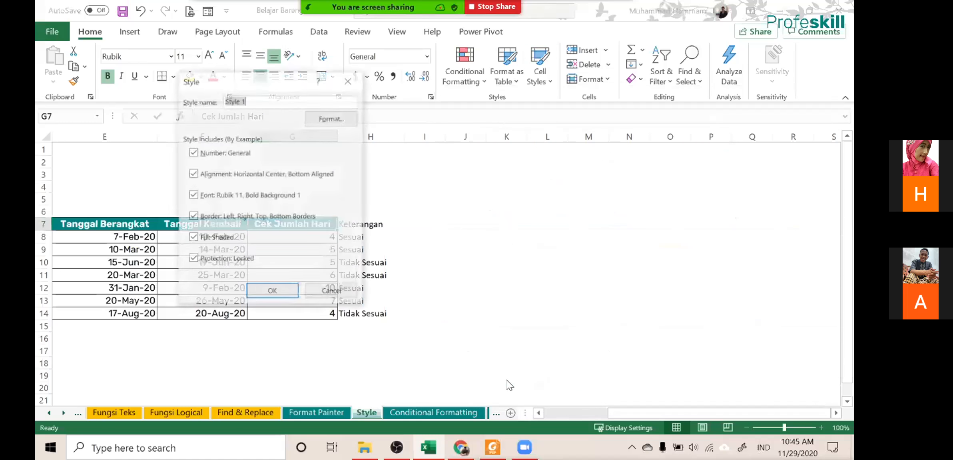
drag(289, 82, 561, 144)
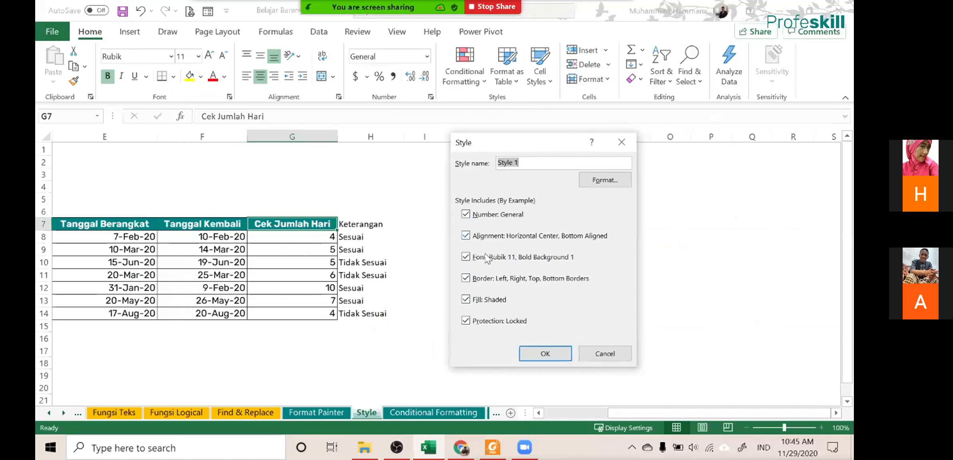
click(553, 355)
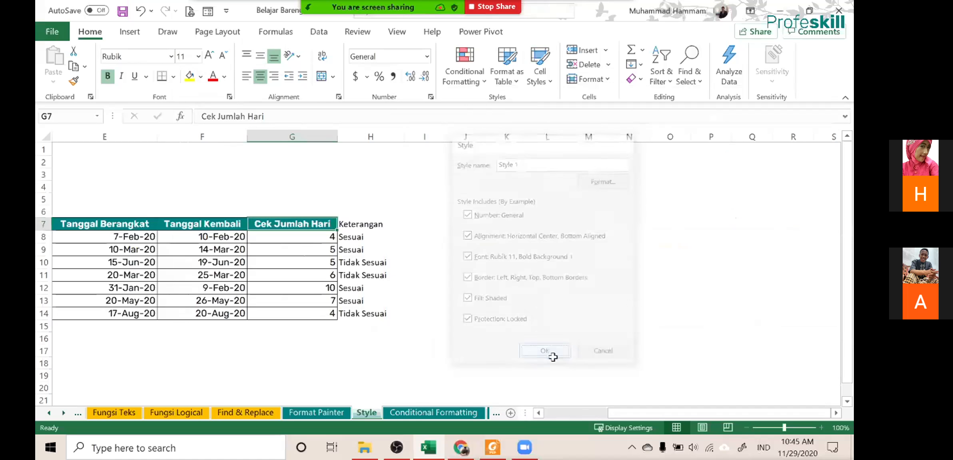
- Apply the custom Style 1 cell style to the Keterangan header in H7
click(373, 226)
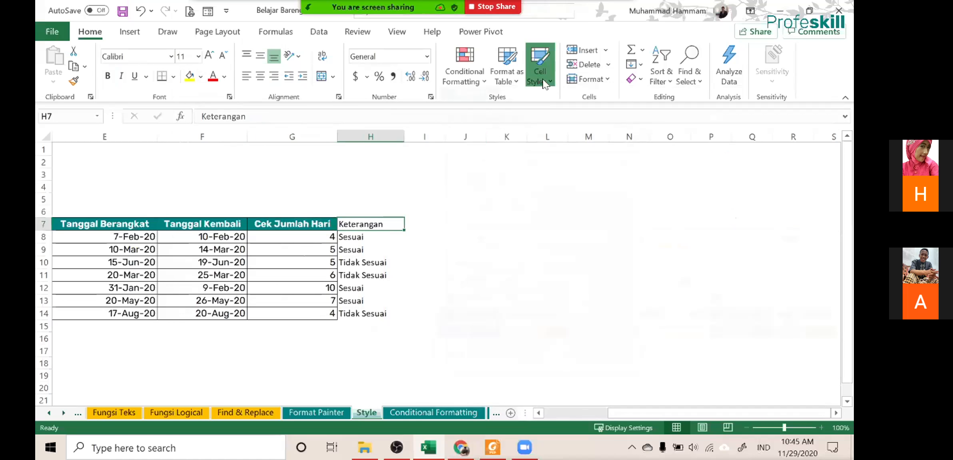
click(540, 68)
click(485, 117)
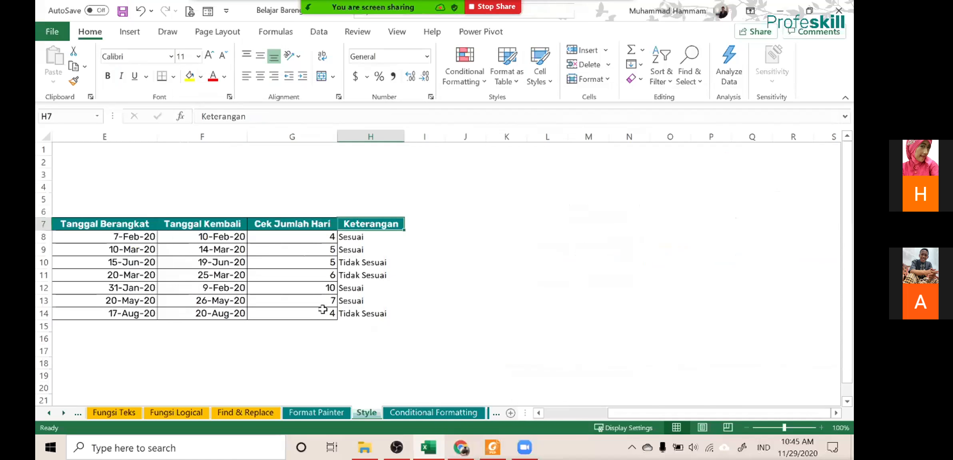
- Create a new cell style named Style 2 from the formatting of the Kepala Unit cell C8
click(550, 414)
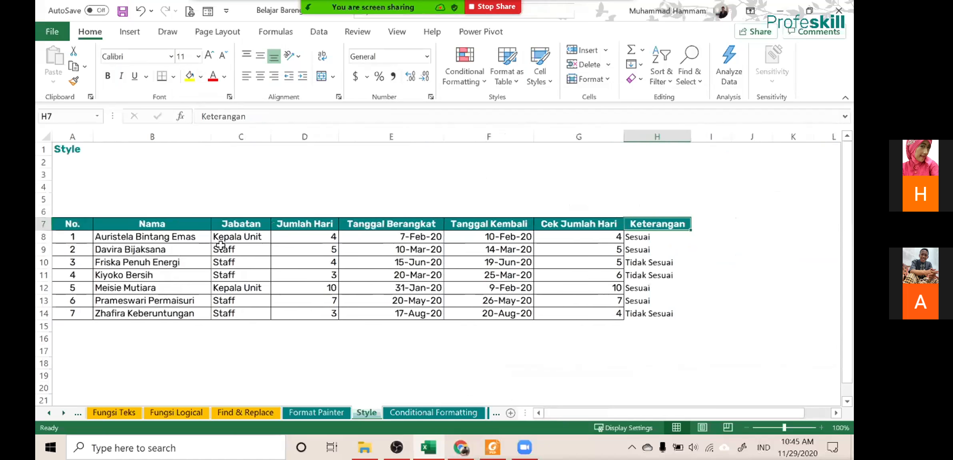
click(234, 240)
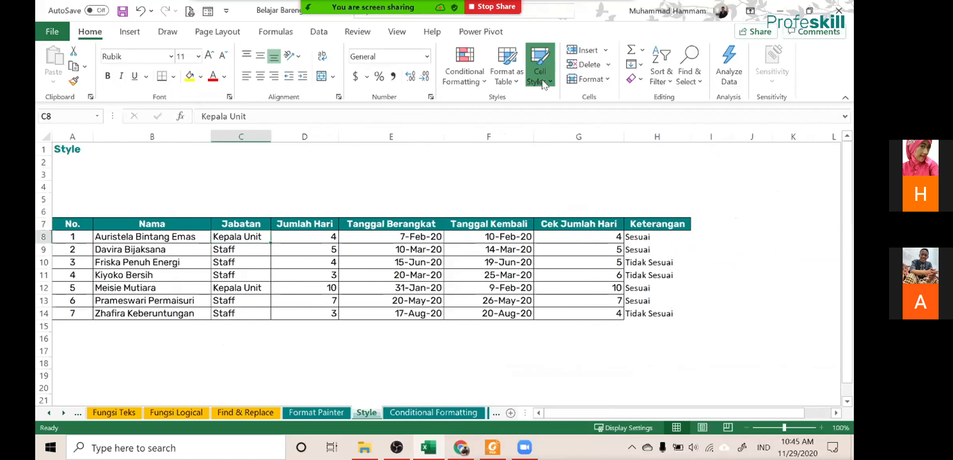
click(540, 66)
click(484, 398)
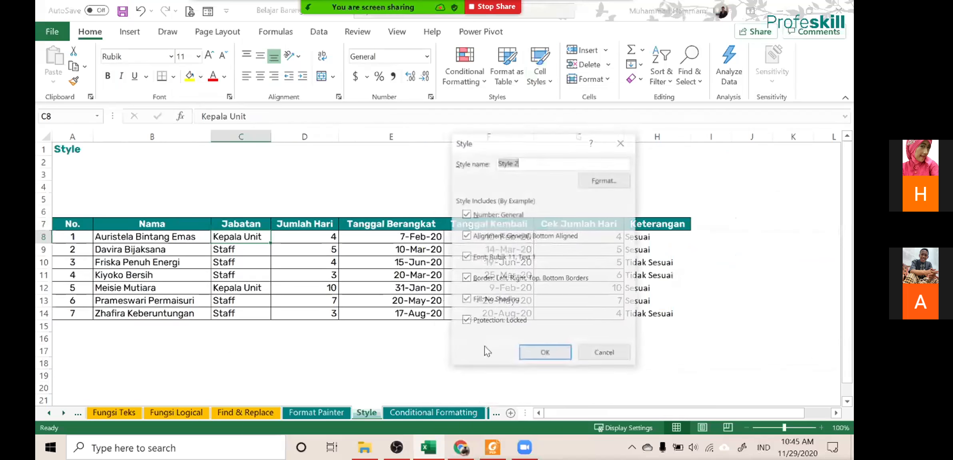
click(545, 353)
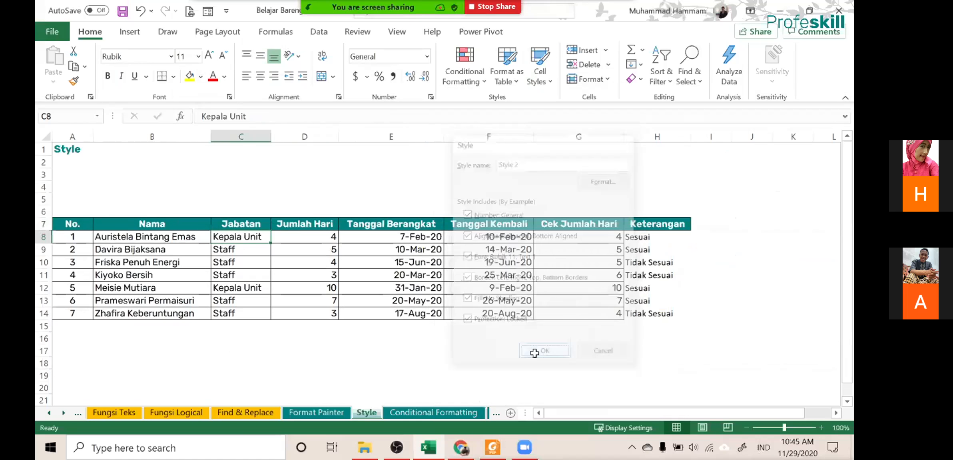
- Apply the custom Style 2 cell style to the Keterangan results in H8:H14
drag(560, 414, 585, 414)
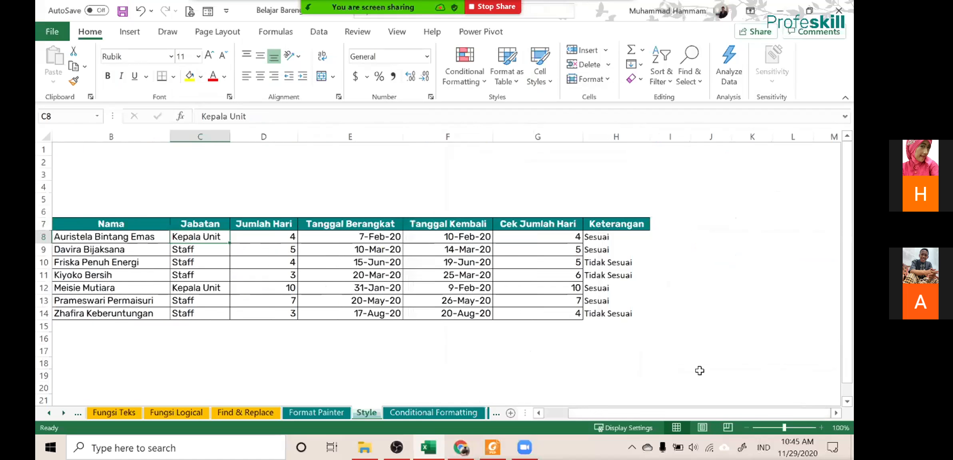
click(836, 413)
click(836, 413)
drag(436, 236, 437, 307)
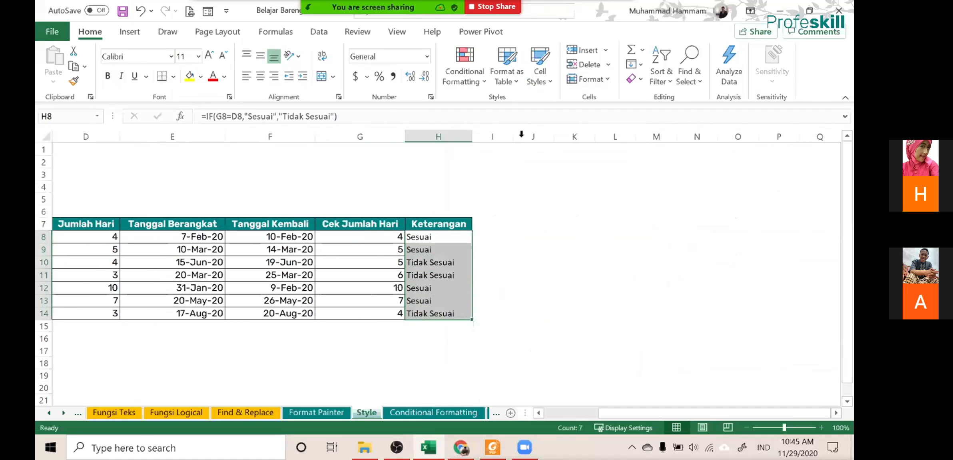
click(539, 68)
click(550, 114)
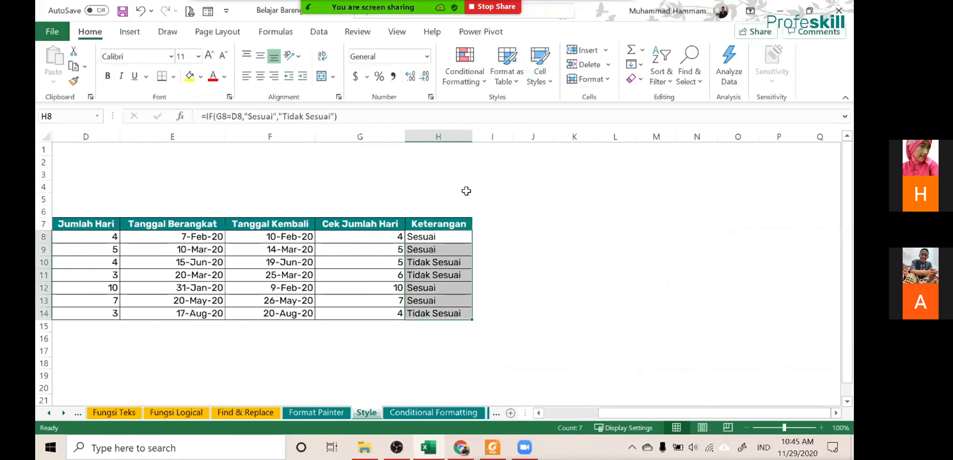
click(440, 262)
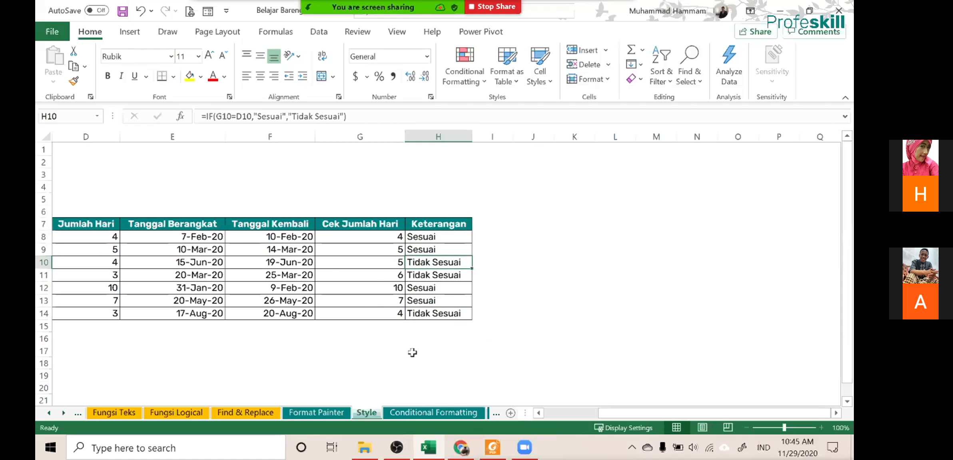
- On the Conditional Formatting sheet, add solid light blue data bars to the Jumlah Hari values in D8:D14
click(417, 414)
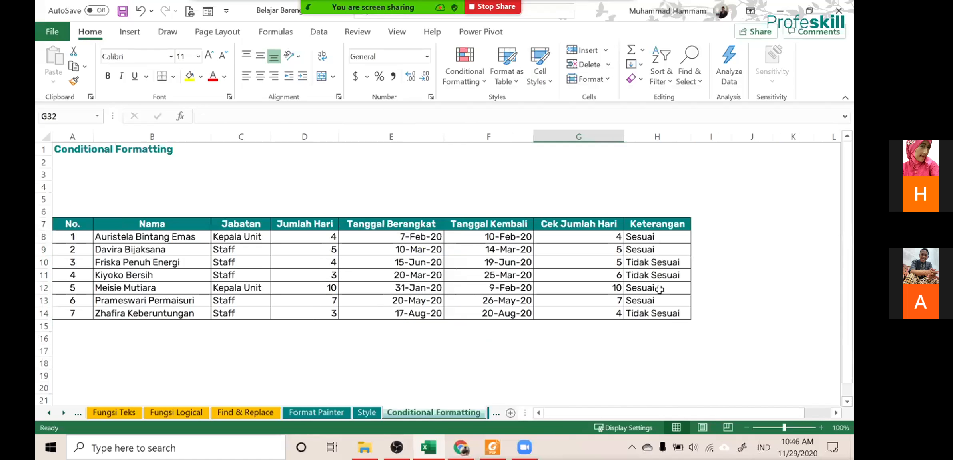
drag(759, 417, 598, 417)
click(309, 240)
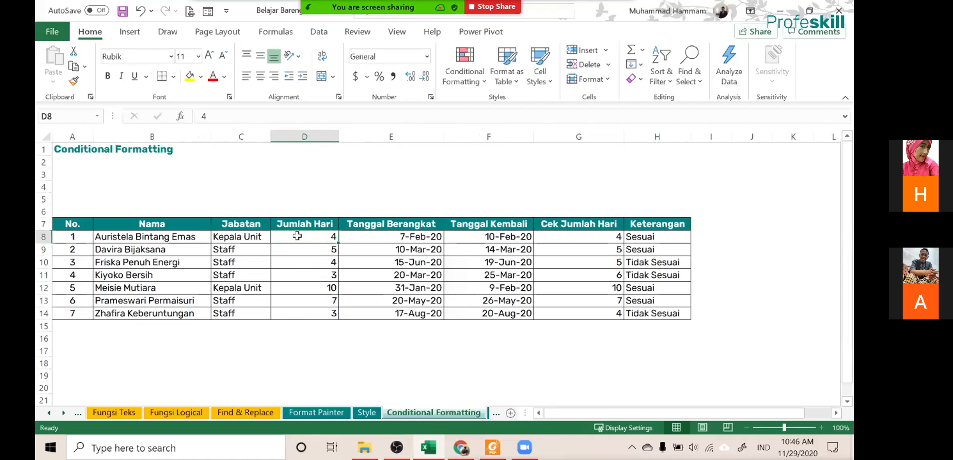
click(313, 202)
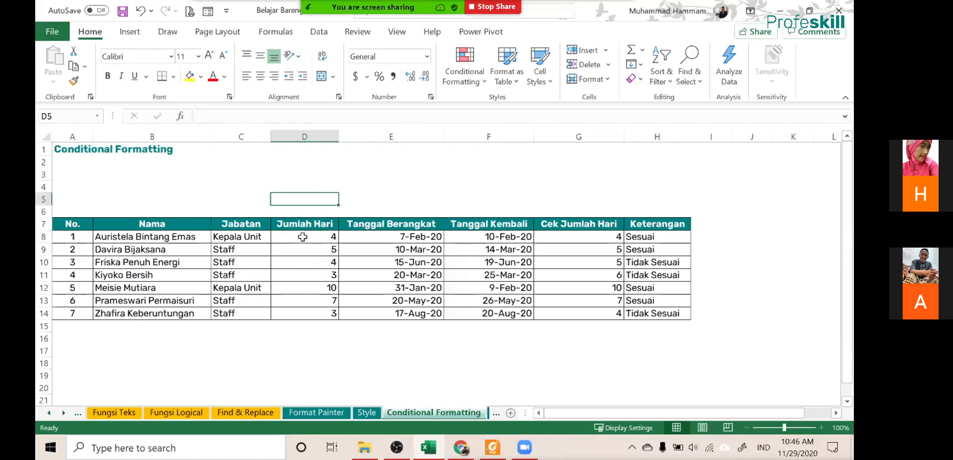
drag(303, 237, 304, 314)
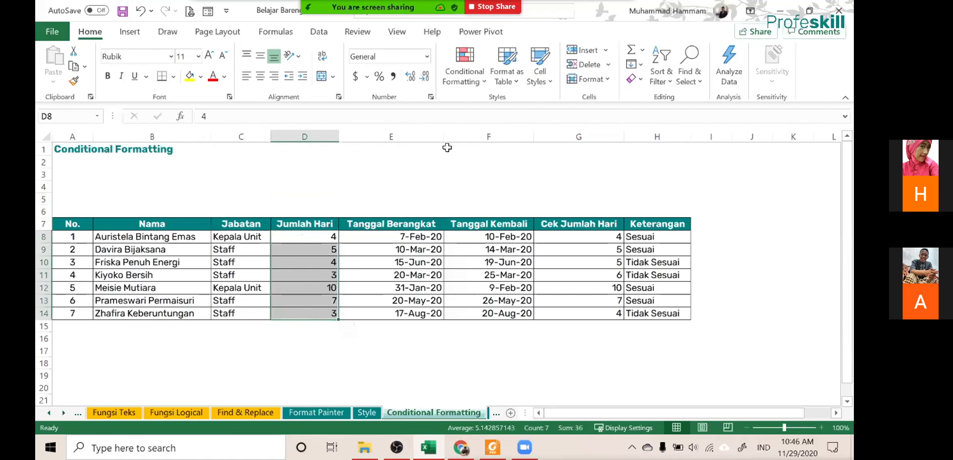
click(464, 76)
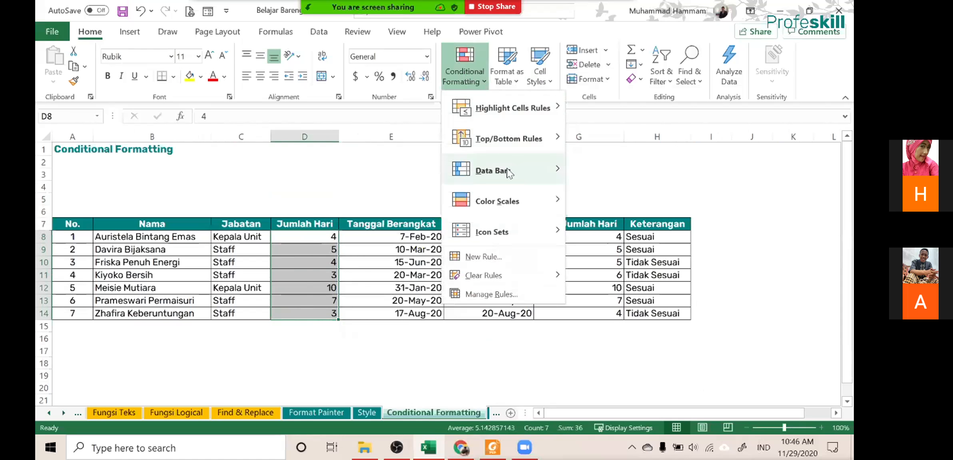
mouse_move(517, 172)
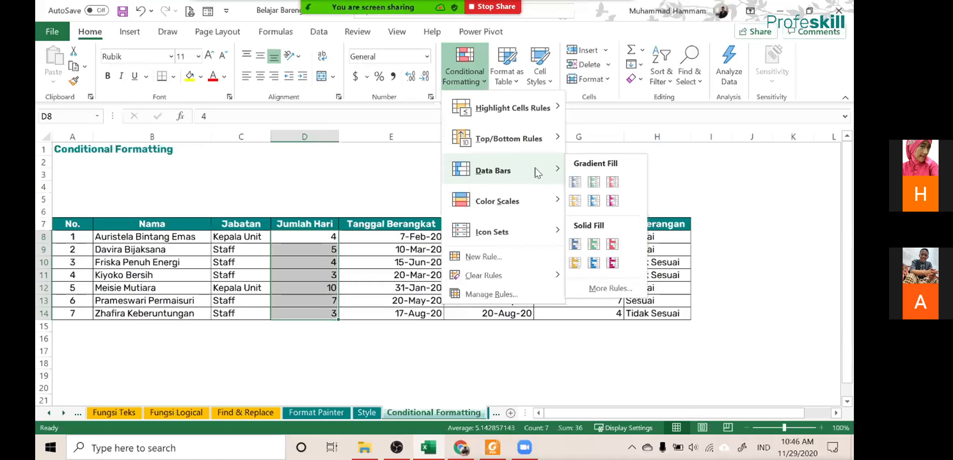
click(594, 262)
click(396, 262)
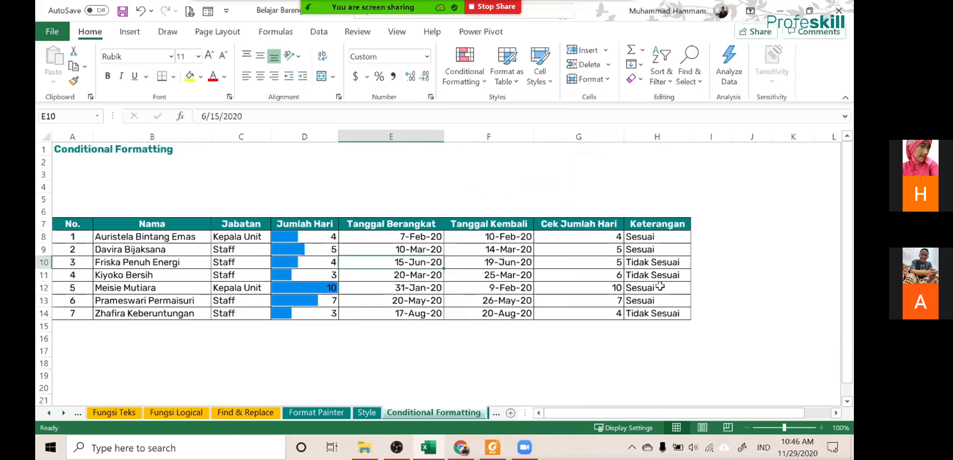
click(713, 214)
- Open a new conditional formatting rule for the Keterangan results in H8:H14 and move its dialog clear of the table
click(808, 414)
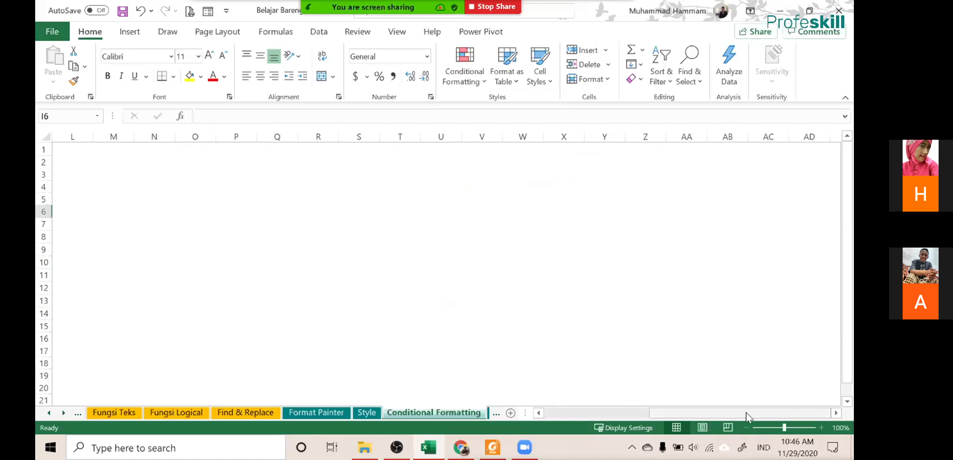
drag(748, 418, 643, 416)
drag(645, 236, 654, 316)
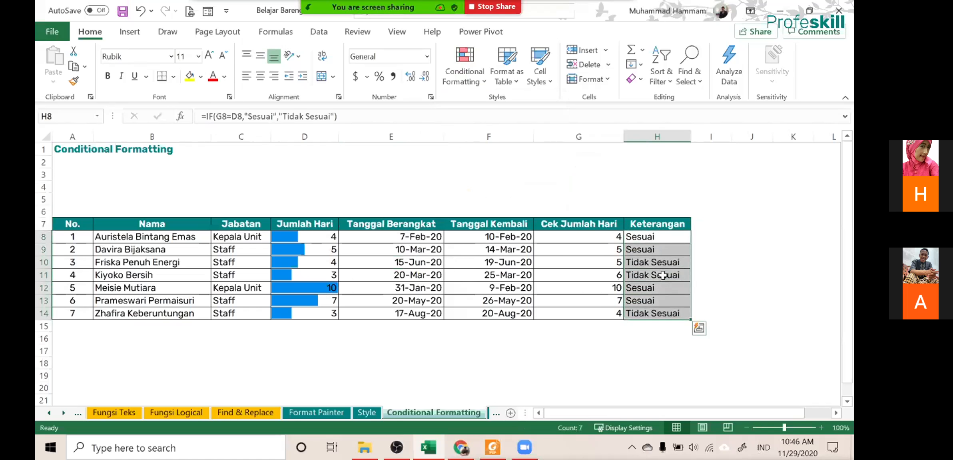
click(472, 83)
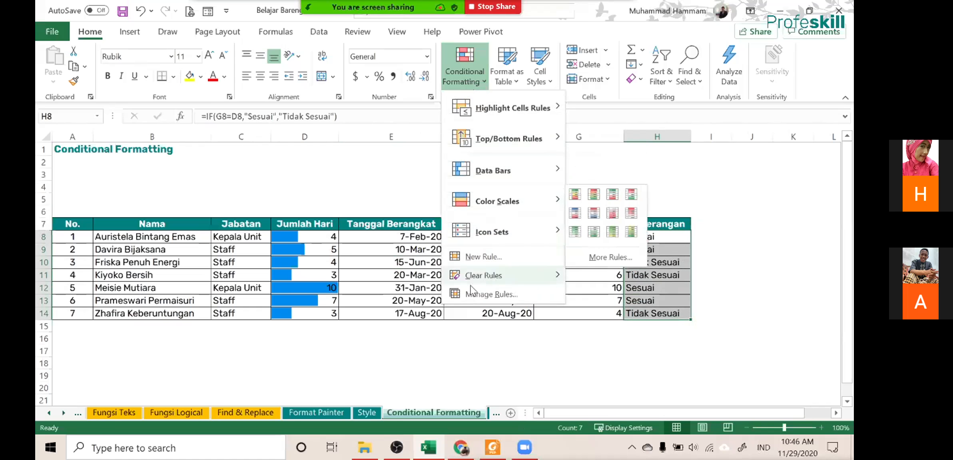
click(485, 260)
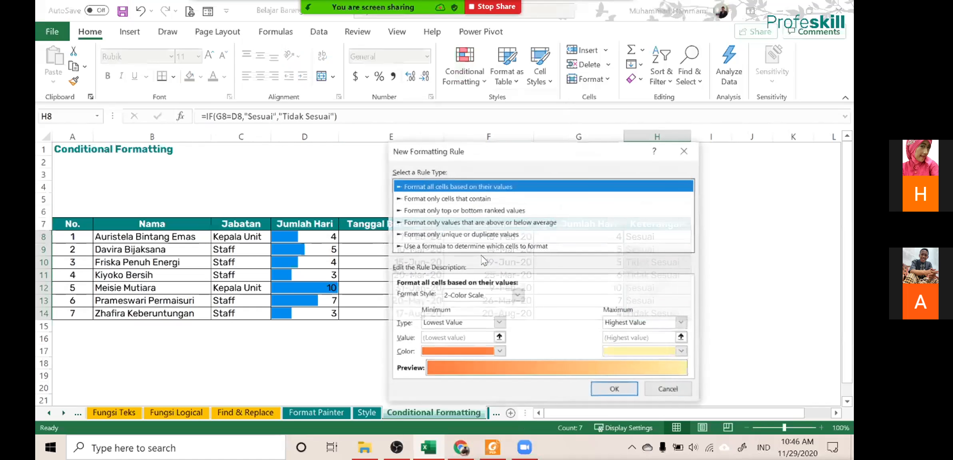
drag(484, 153, 321, 77)
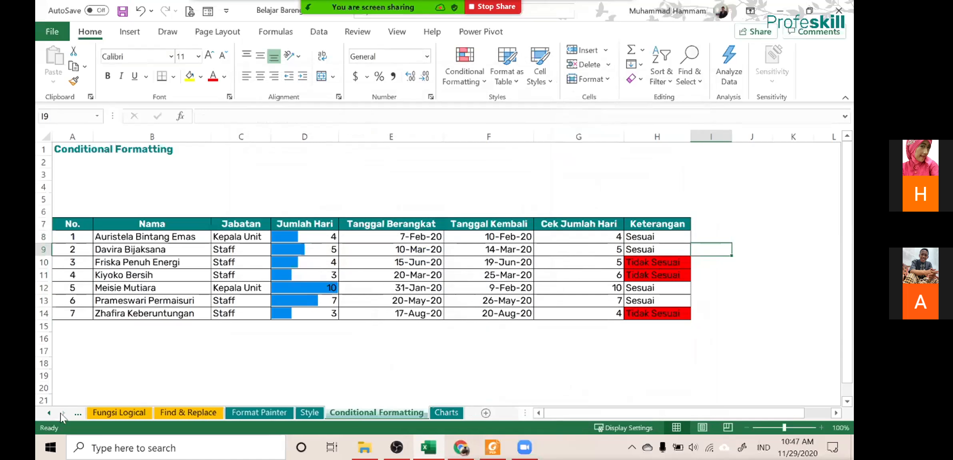
- On the Charts sheet, insert a 2-D clustered column chart from B8:B14 and D8:D14, and move it beside the Jumlah Hari column
click(446, 413)
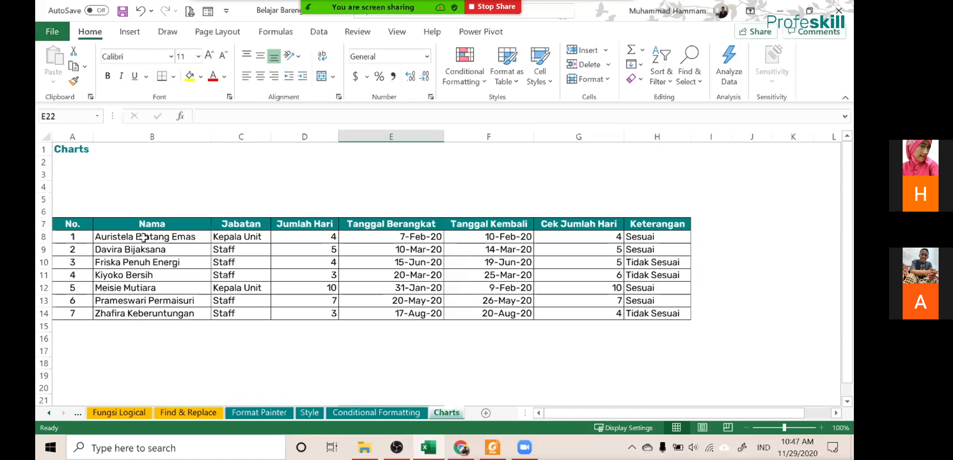
drag(144, 239, 137, 311)
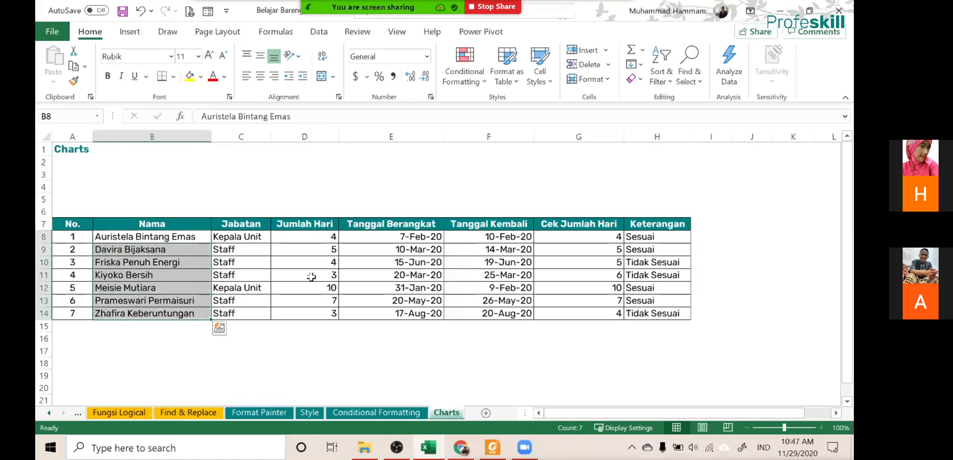
key(ctrl+q)
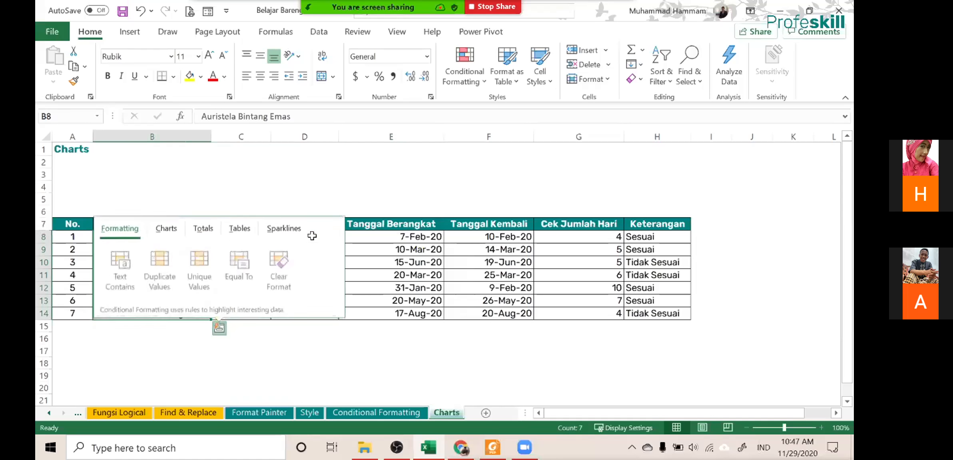
click(362, 316)
drag(159, 239, 160, 314)
ctrl+click(306, 236)
drag(306, 250, 314, 312)
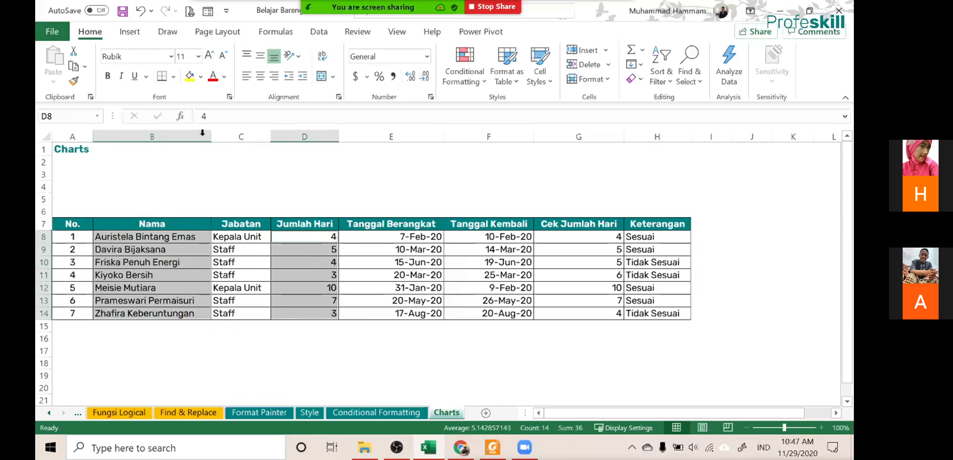
click(132, 35)
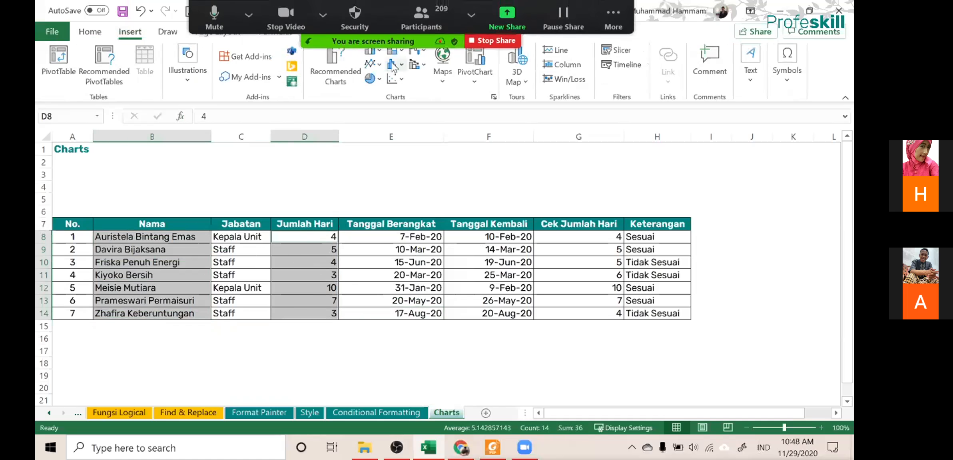
click(370, 51)
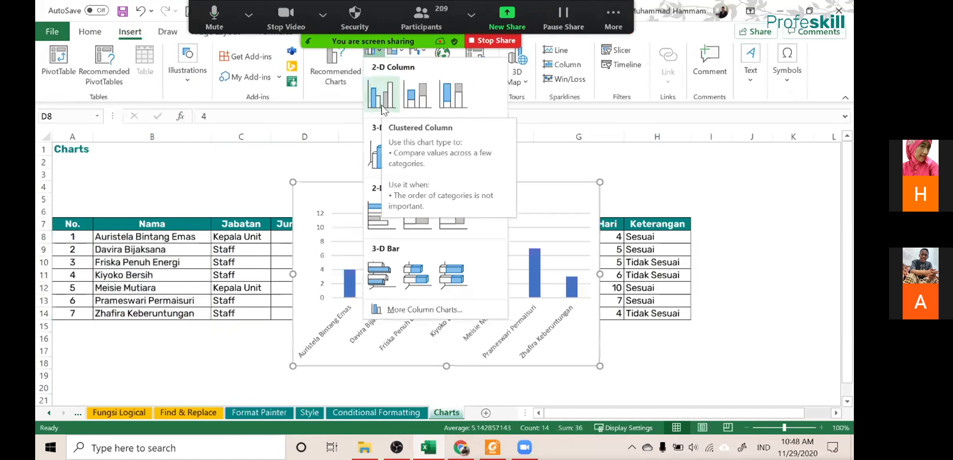
click(381, 95)
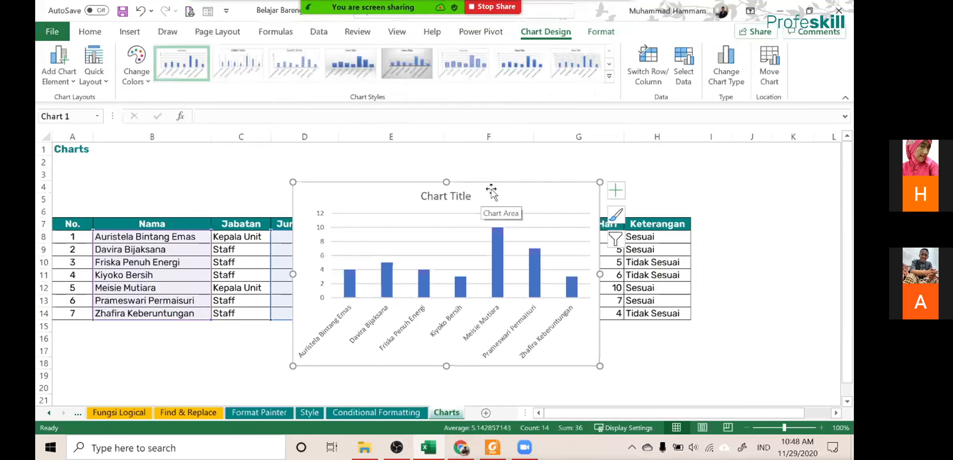
drag(496, 184, 615, 204)
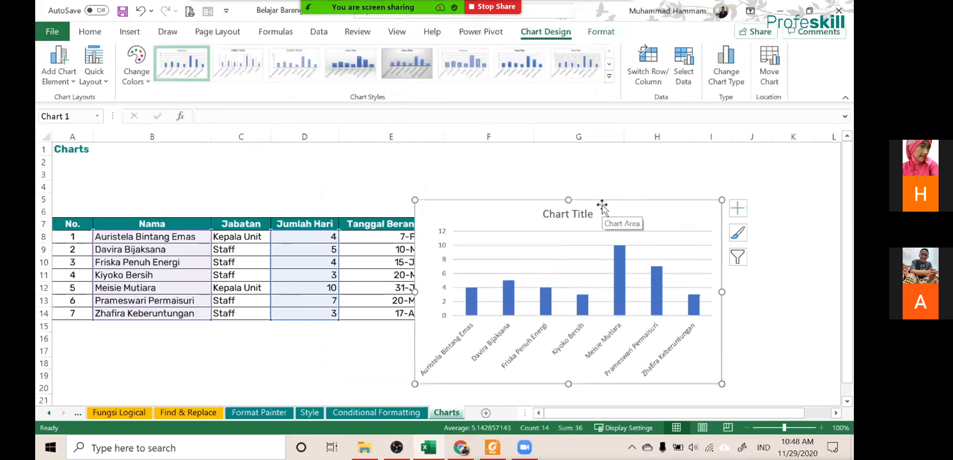